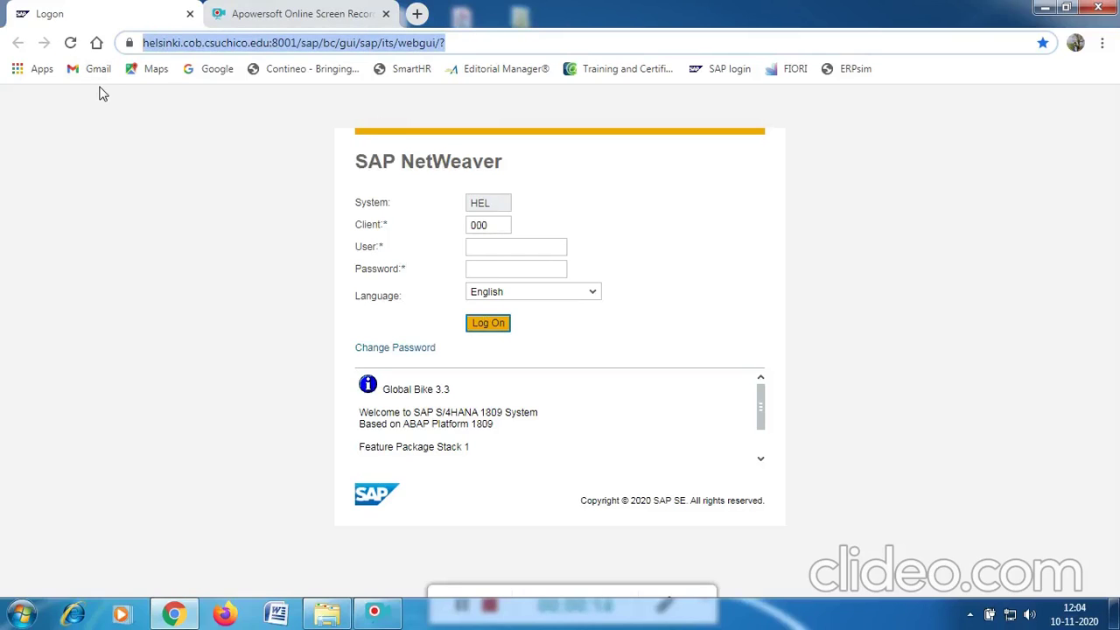
Log on to client 235 with the user name and password to reach SAP Easy Access.
click(495, 225)
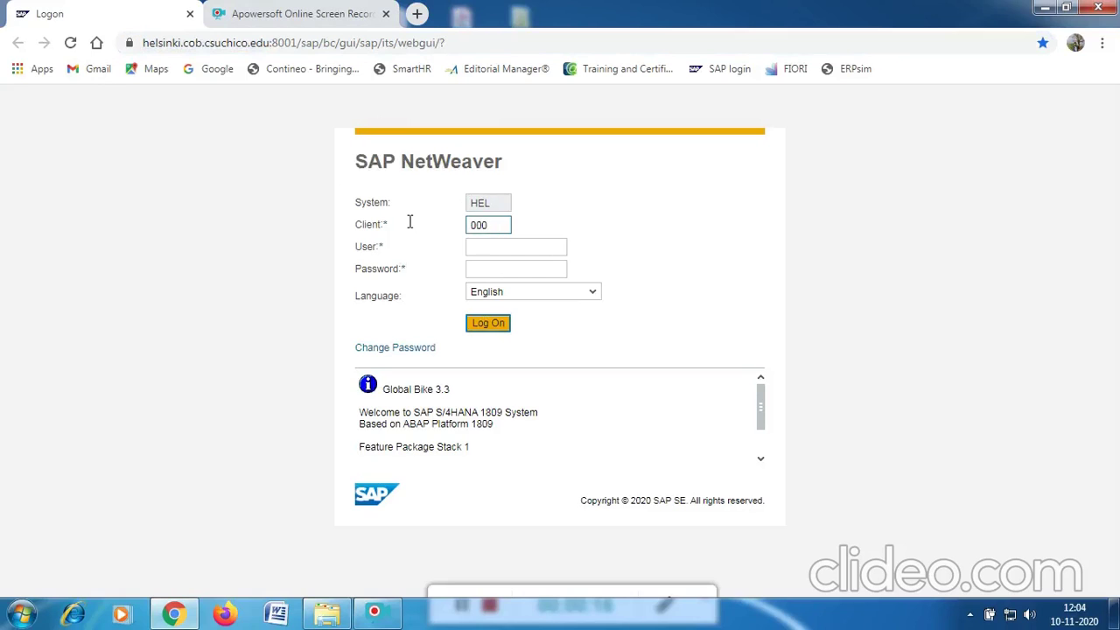
double_click(481, 225)
text(235)
click(488, 246)
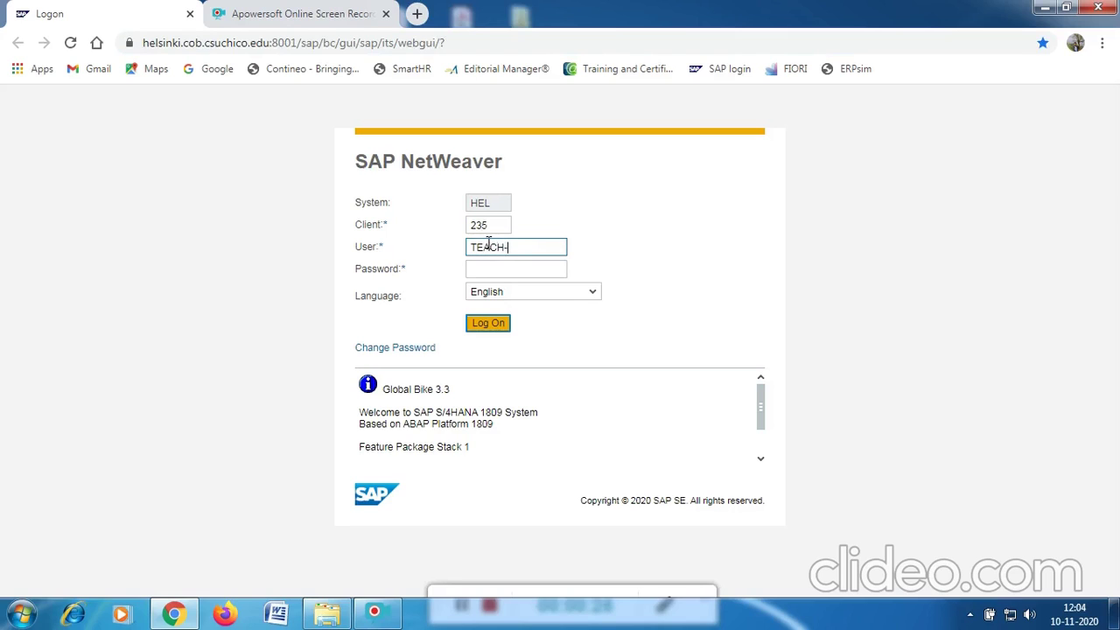
click(480, 270)
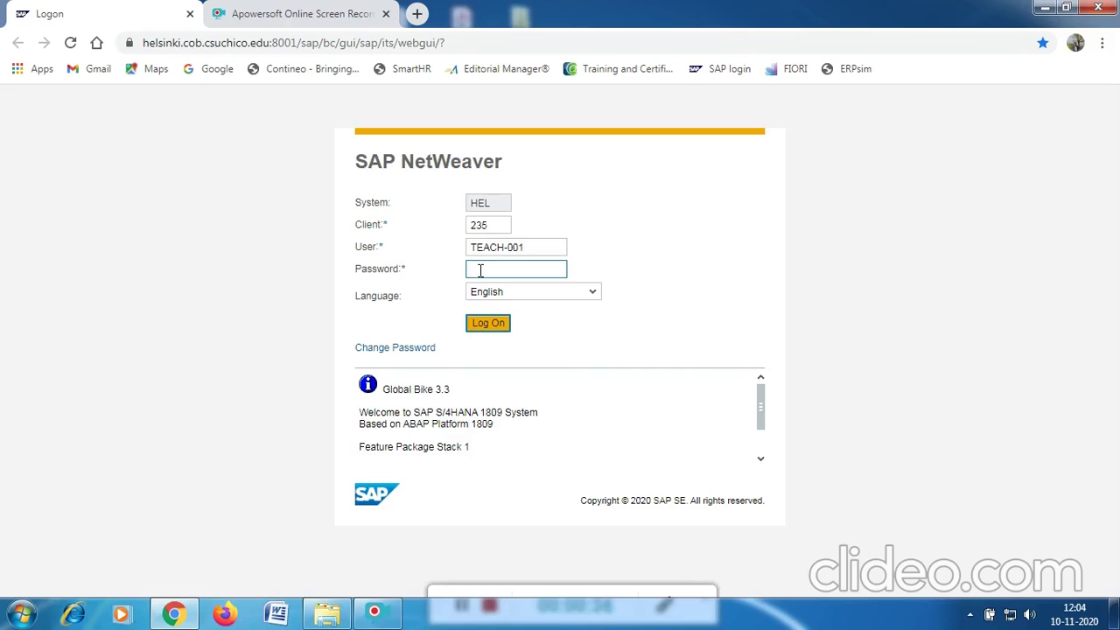
text(**)
click(486, 324)
click(488, 326)
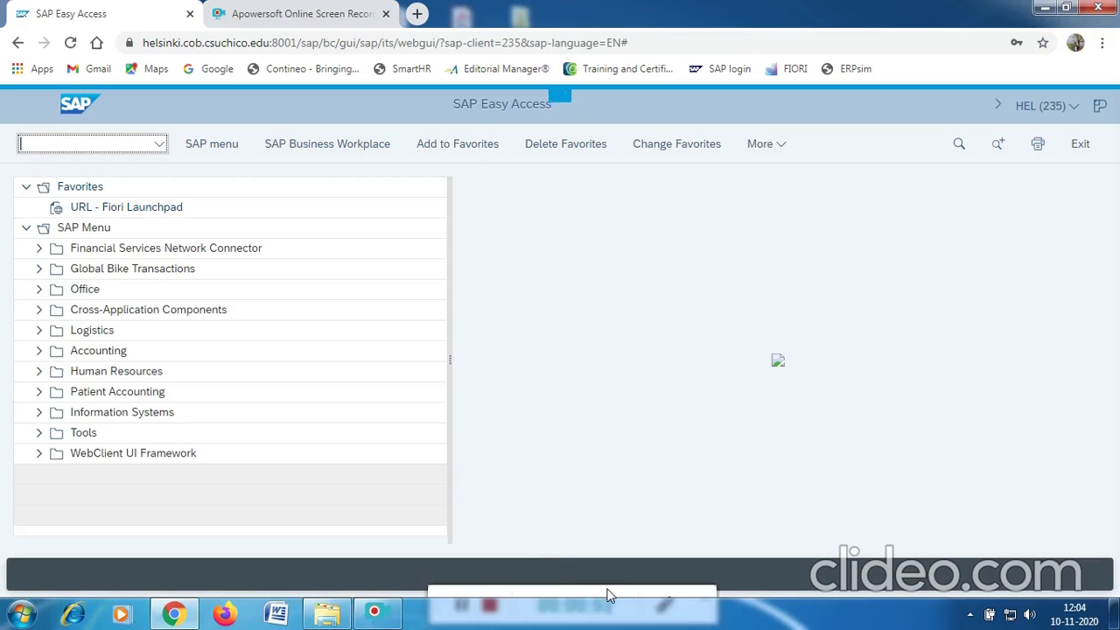
Enable 'Show a confirmation dialog before closing the browser window' in the GUI settings and save.
mouse_move(600, 580)
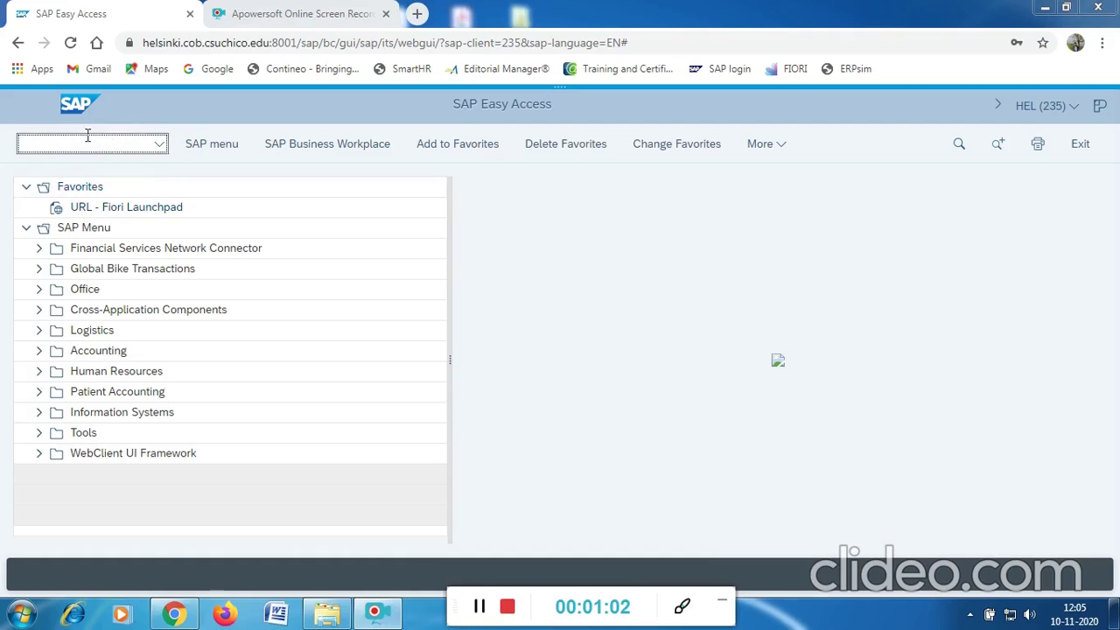
click(782, 150)
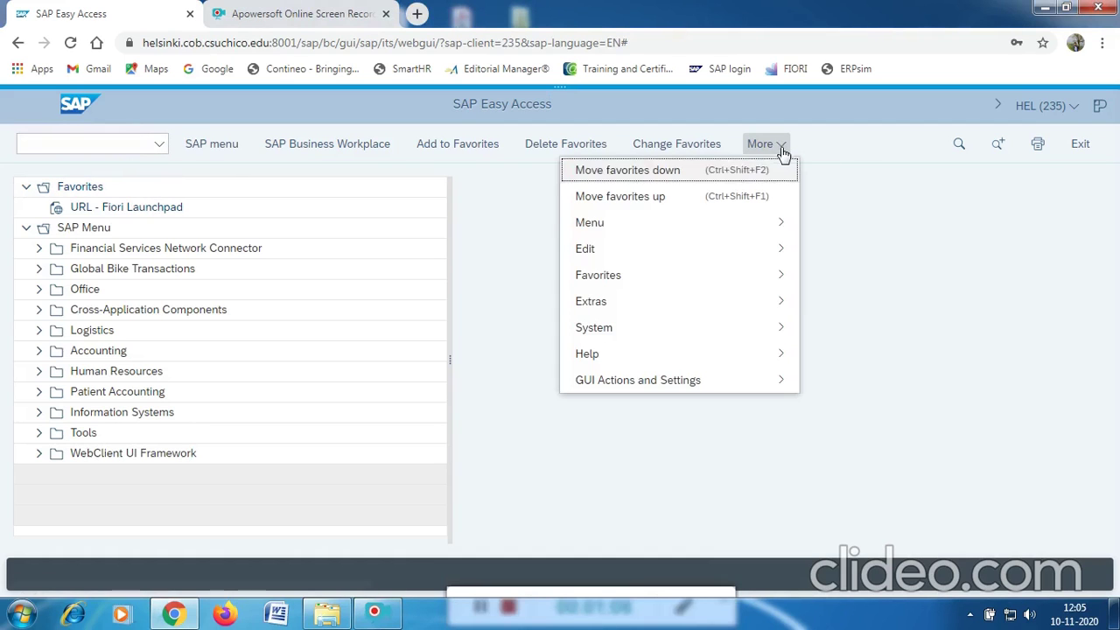
mouse_move(699, 380)
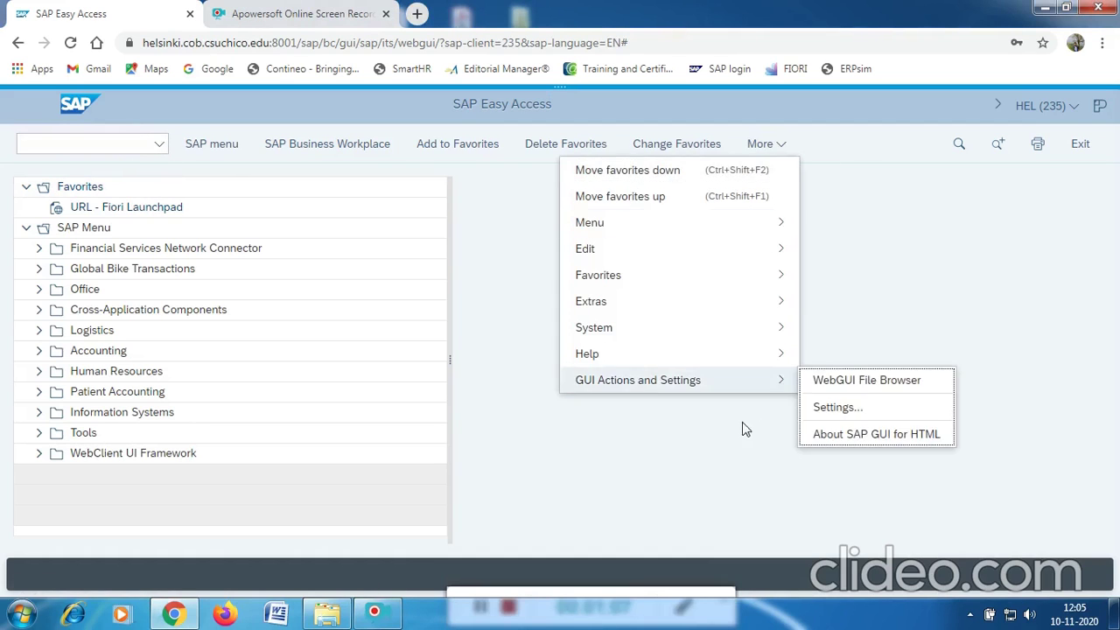
click(841, 407)
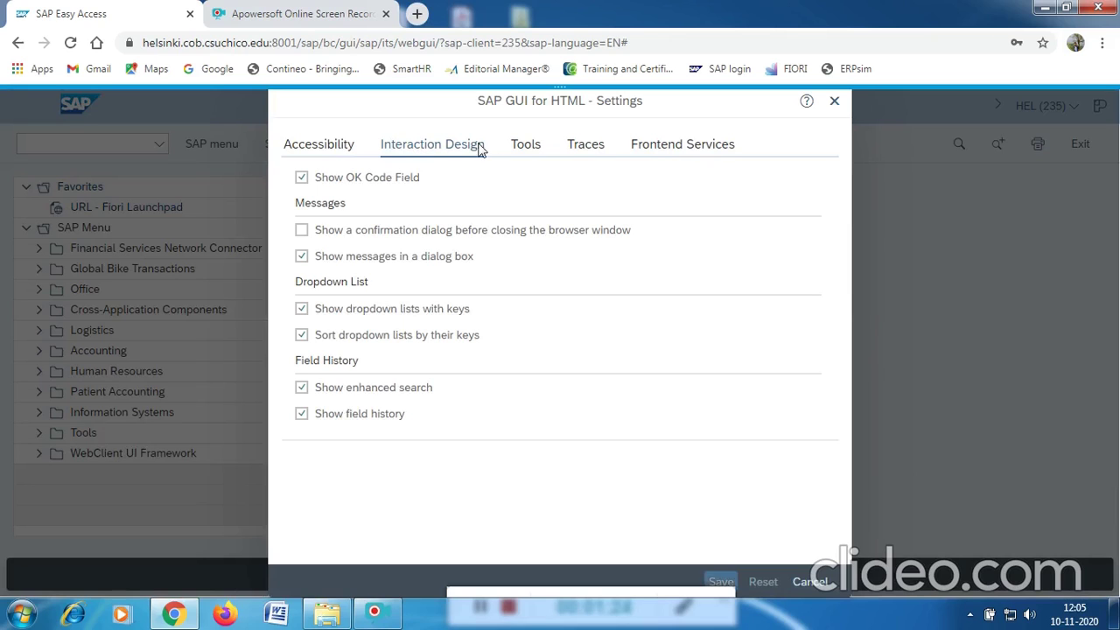
click(301, 232)
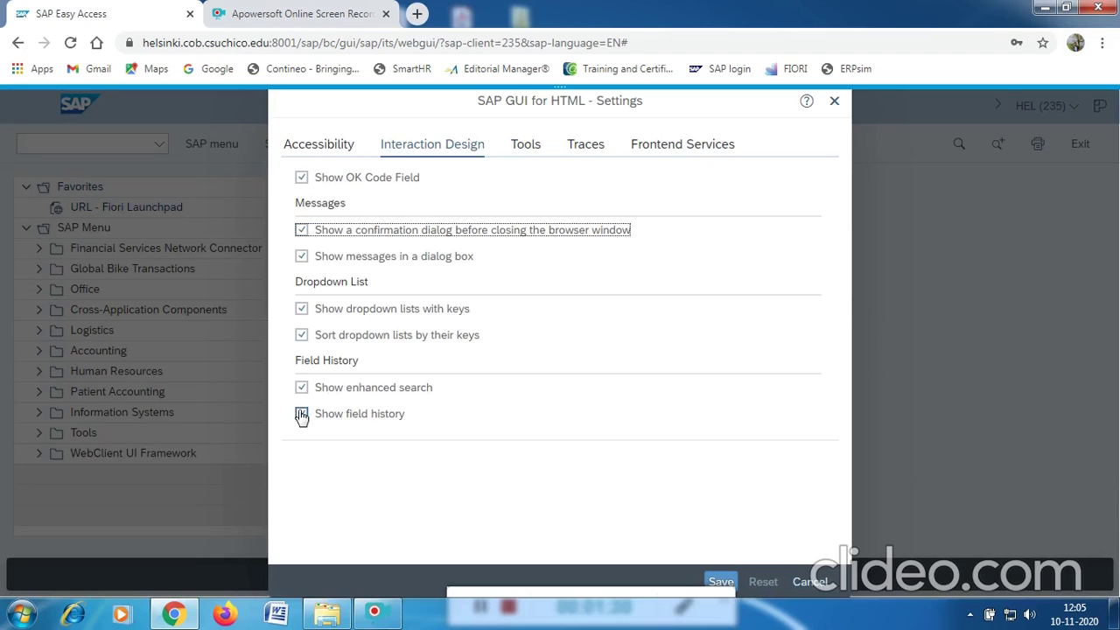
click(721, 581)
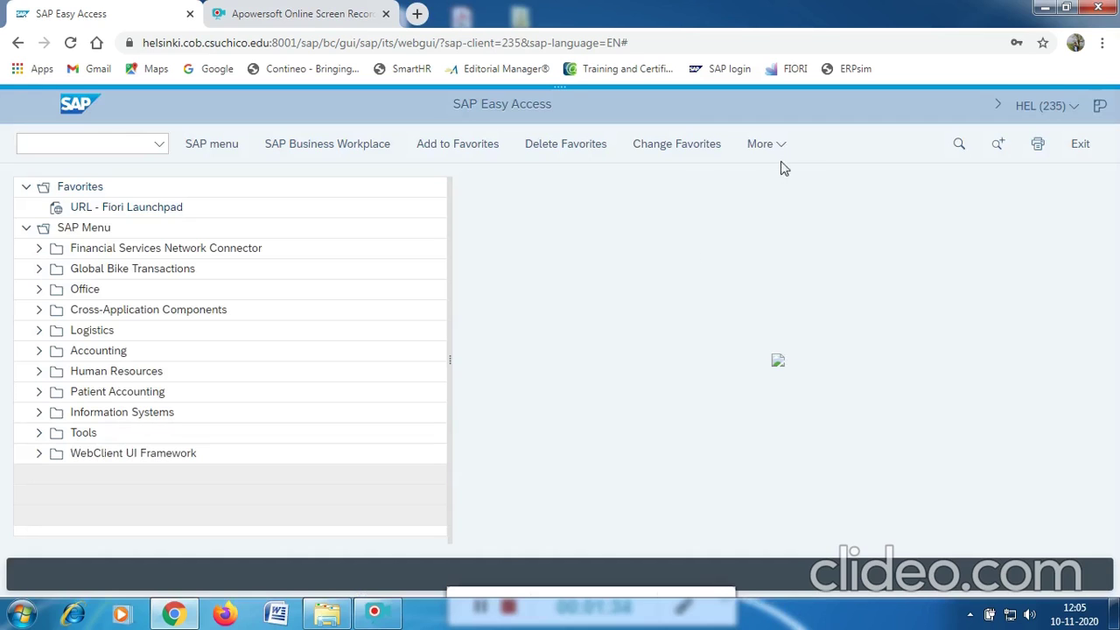
Switch on Display Technical Names in the SAP menu settings and confirm.
click(781, 149)
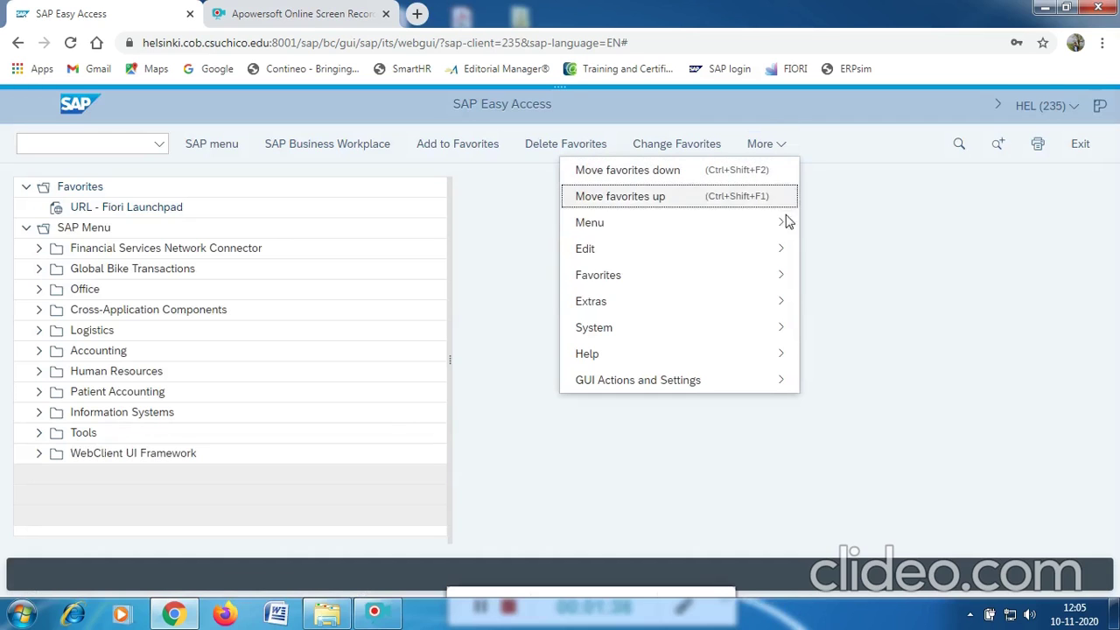
mouse_move(762, 310)
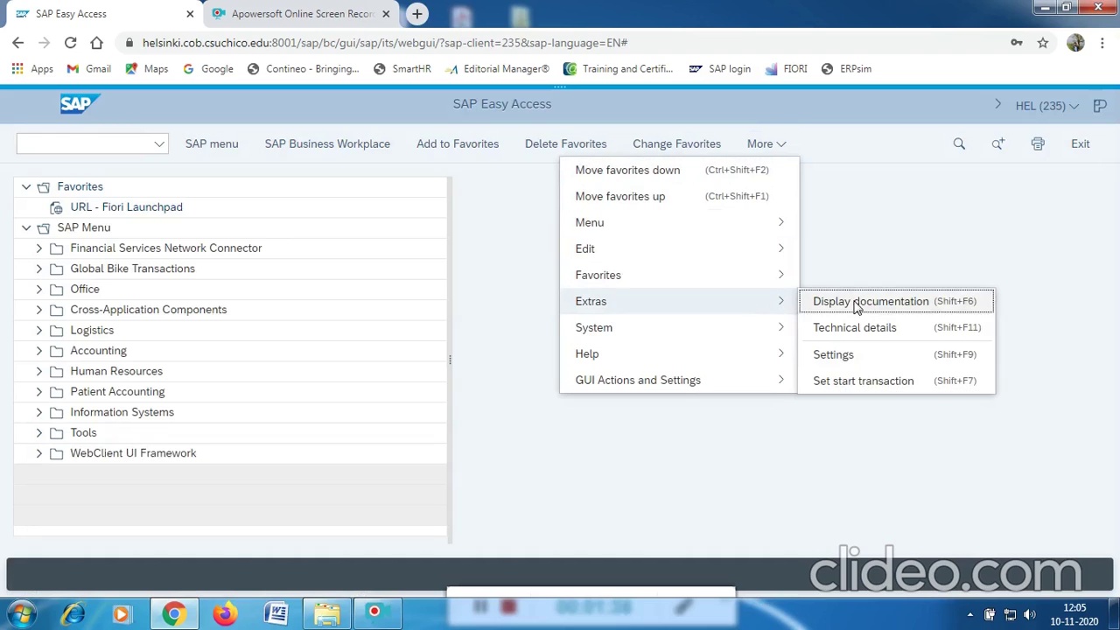
click(835, 358)
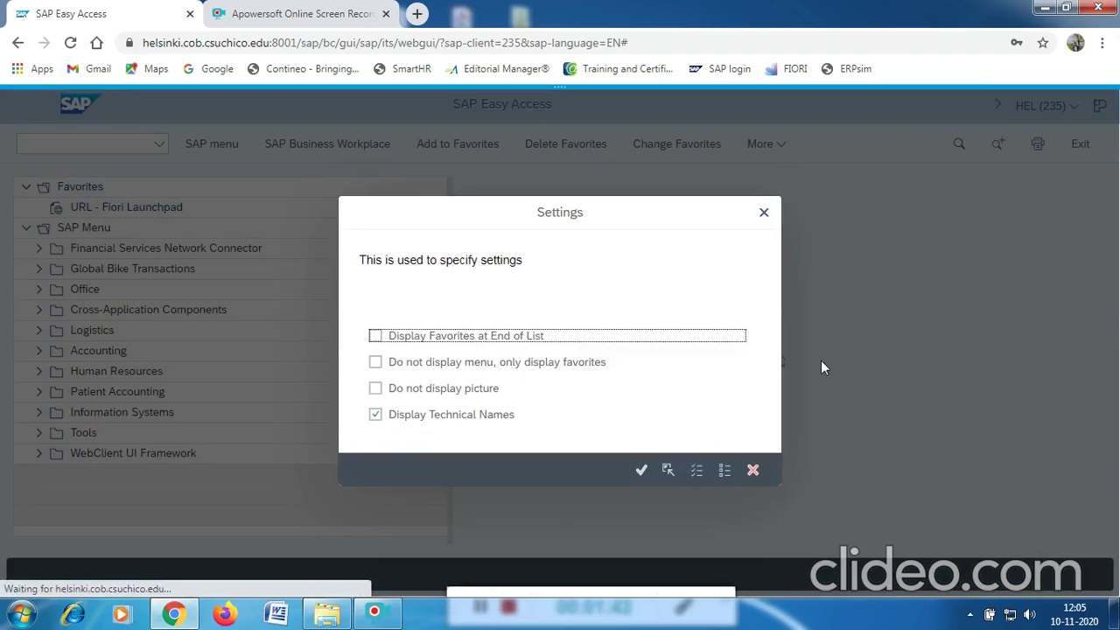
click(375, 414)
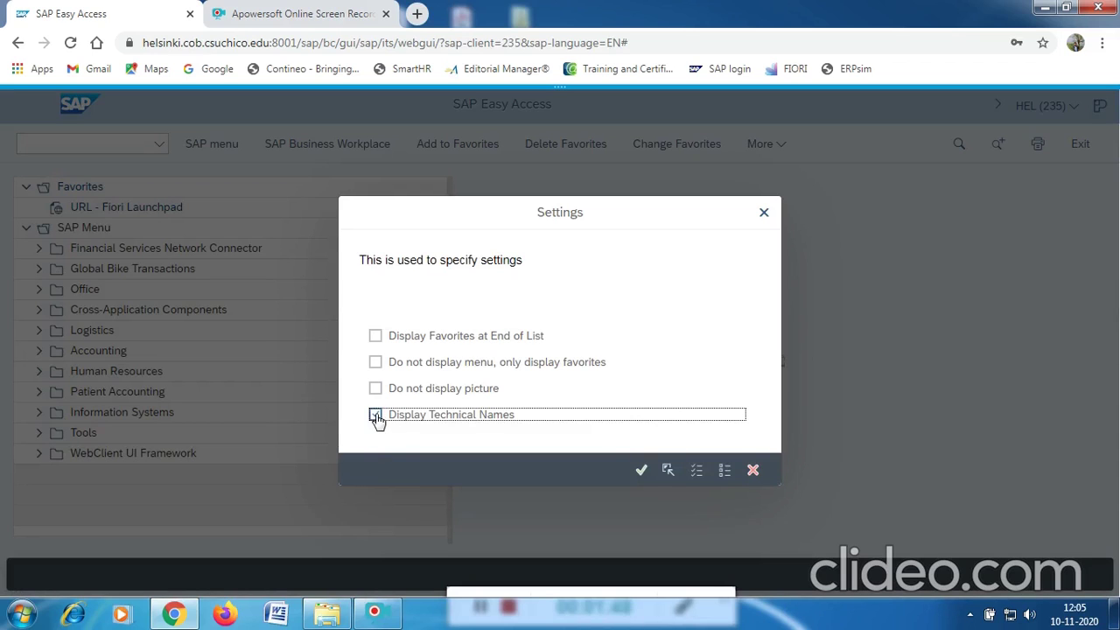
click(641, 472)
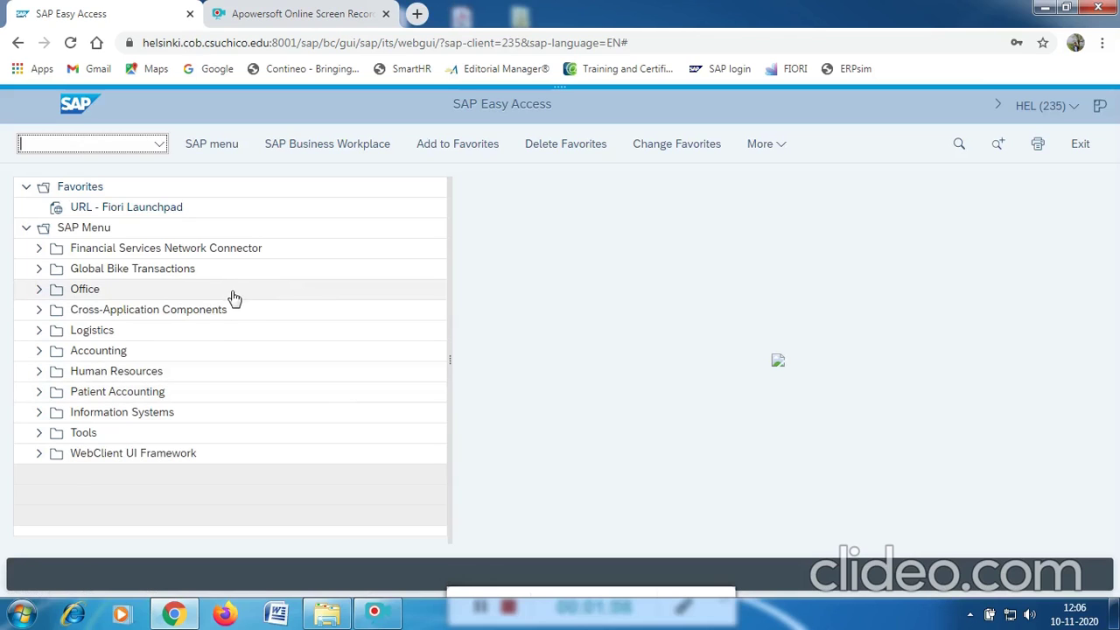
Expand Logistics > Materials Management > Purchasing > Master Data > Vendor > Central in the SAP menu.
click(61, 145)
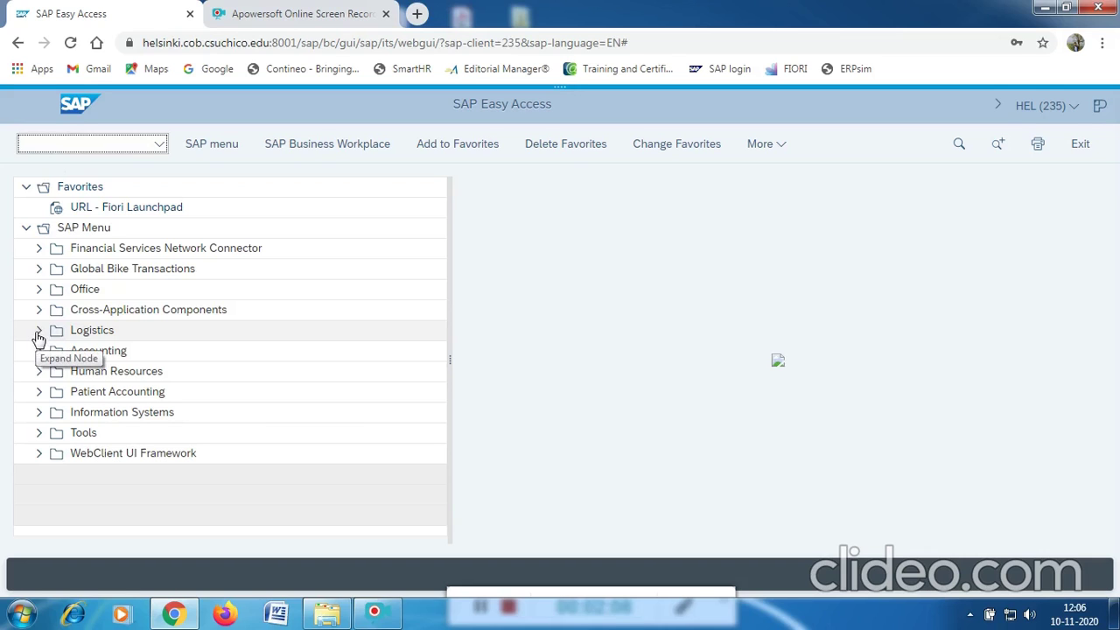
click(39, 331)
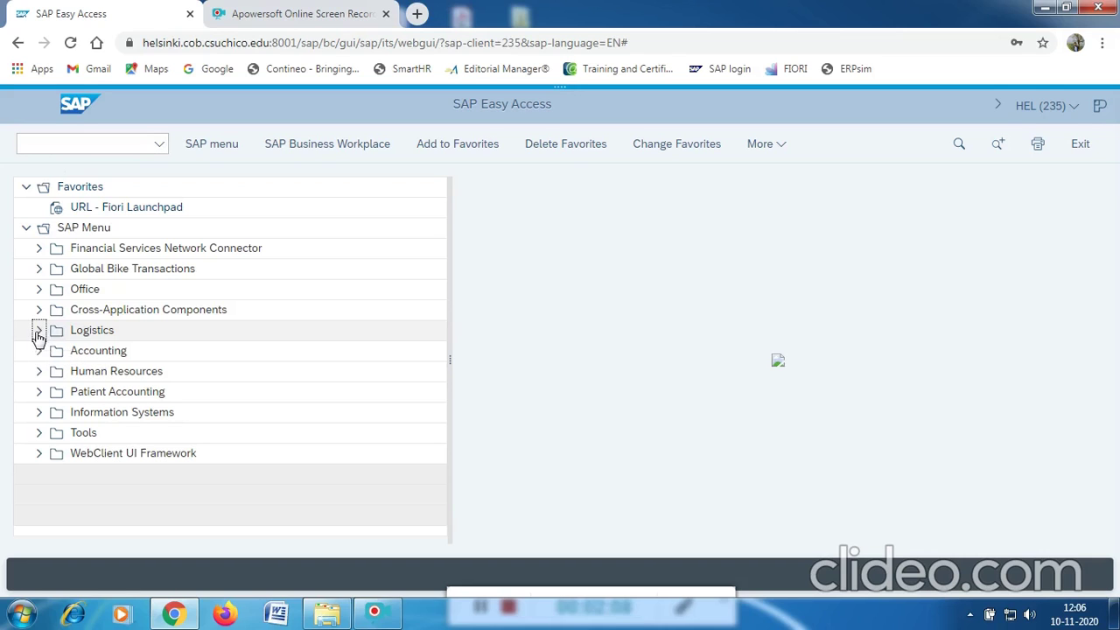
click(50, 372)
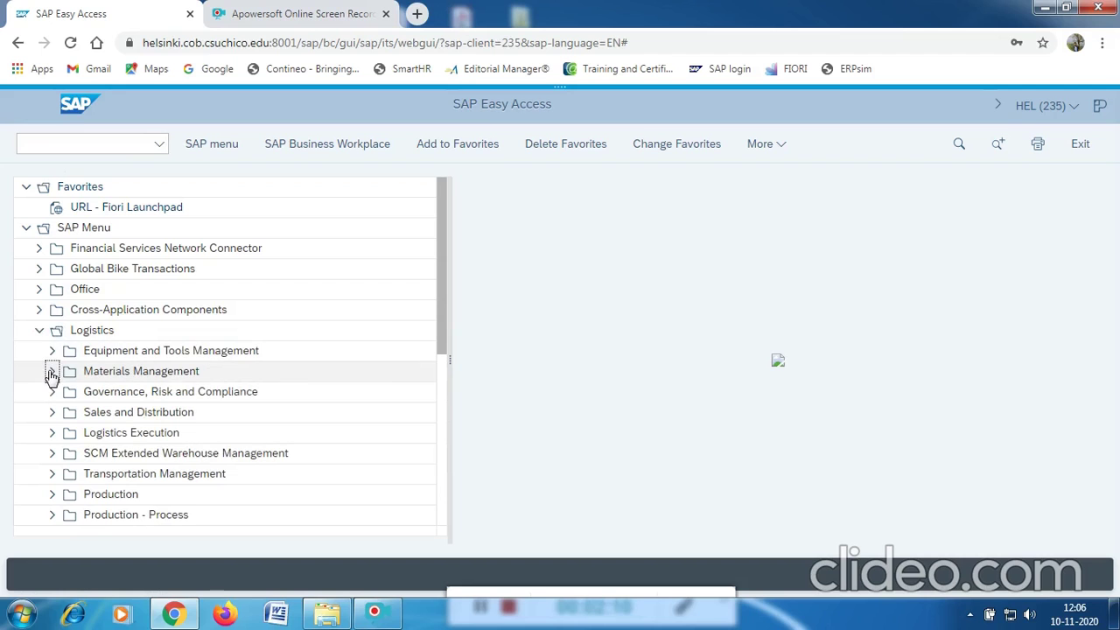
scroll(51, 385, down, 1)
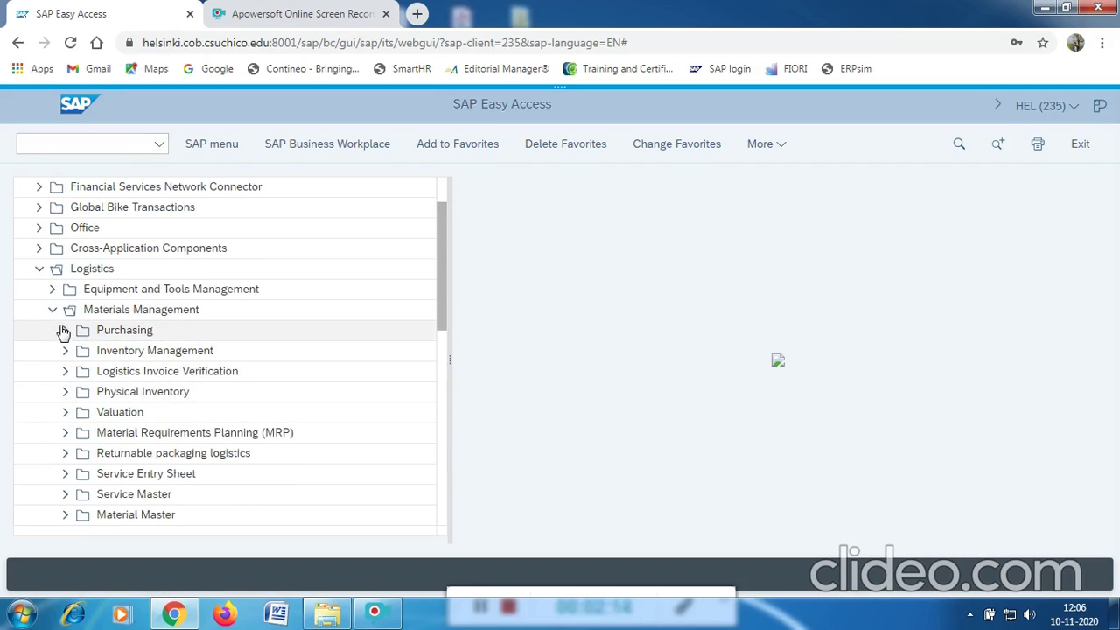
click(65, 332)
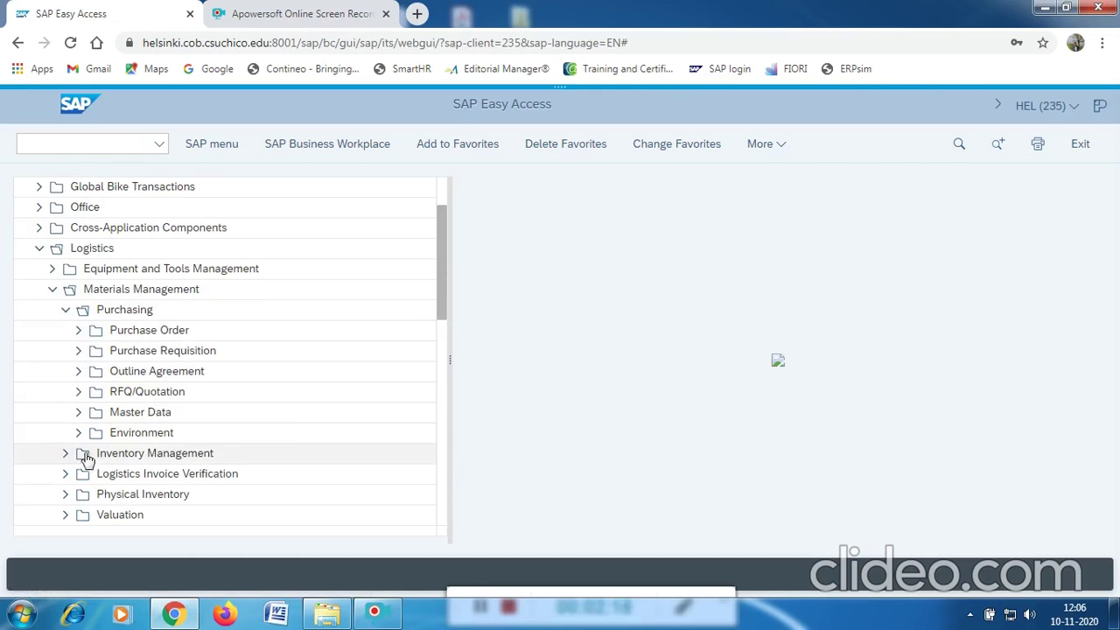
click(66, 311)
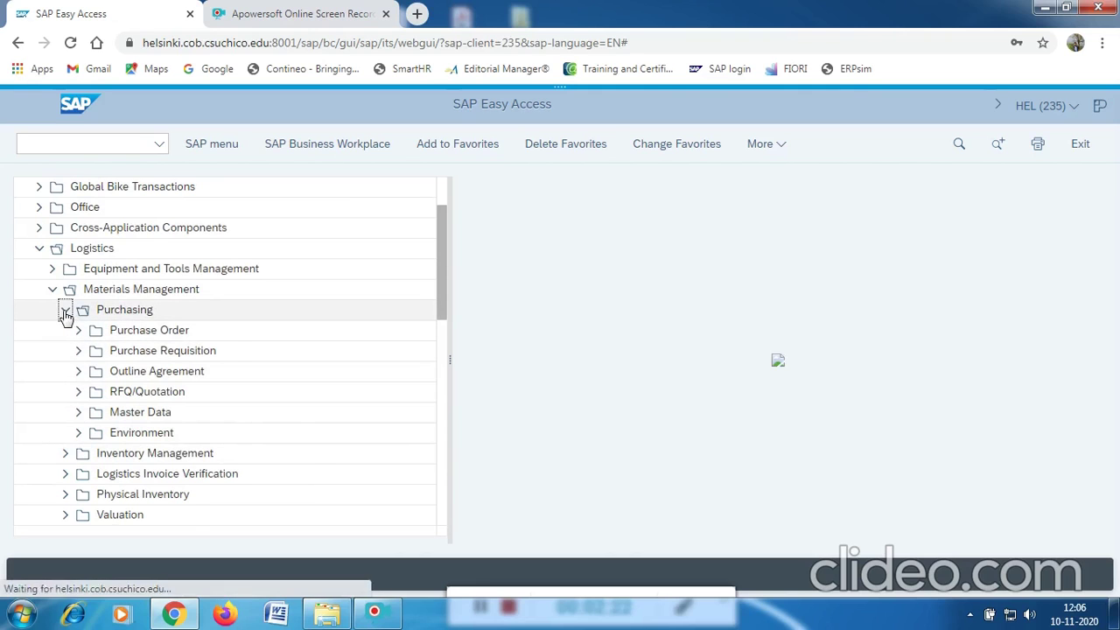
click(66, 312)
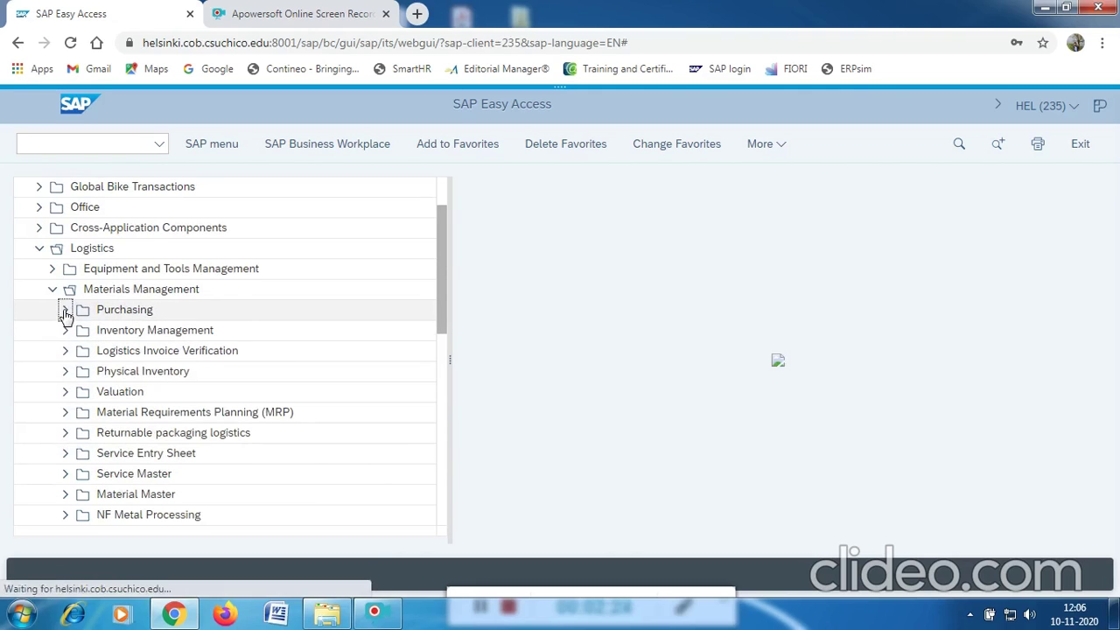
click(79, 418)
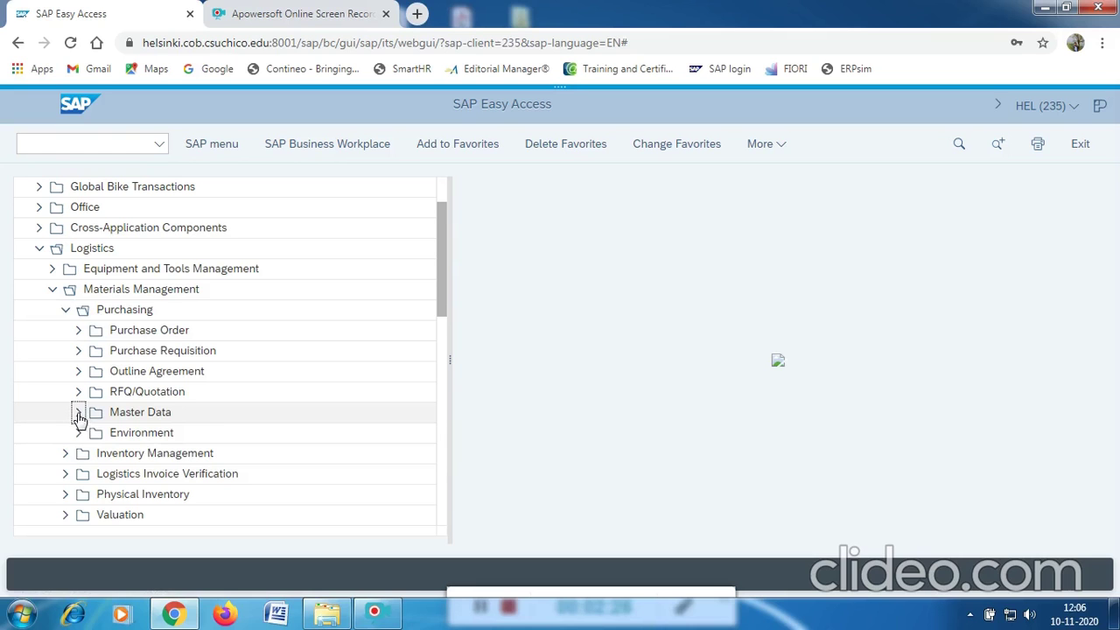
scroll(133, 411, down, 3)
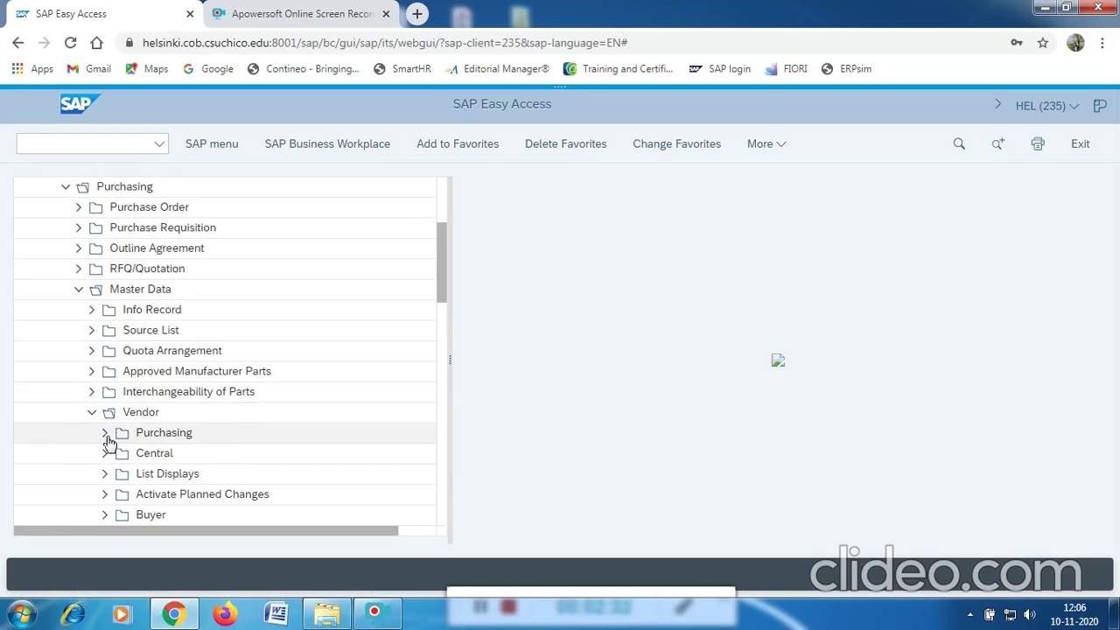
click(105, 452)
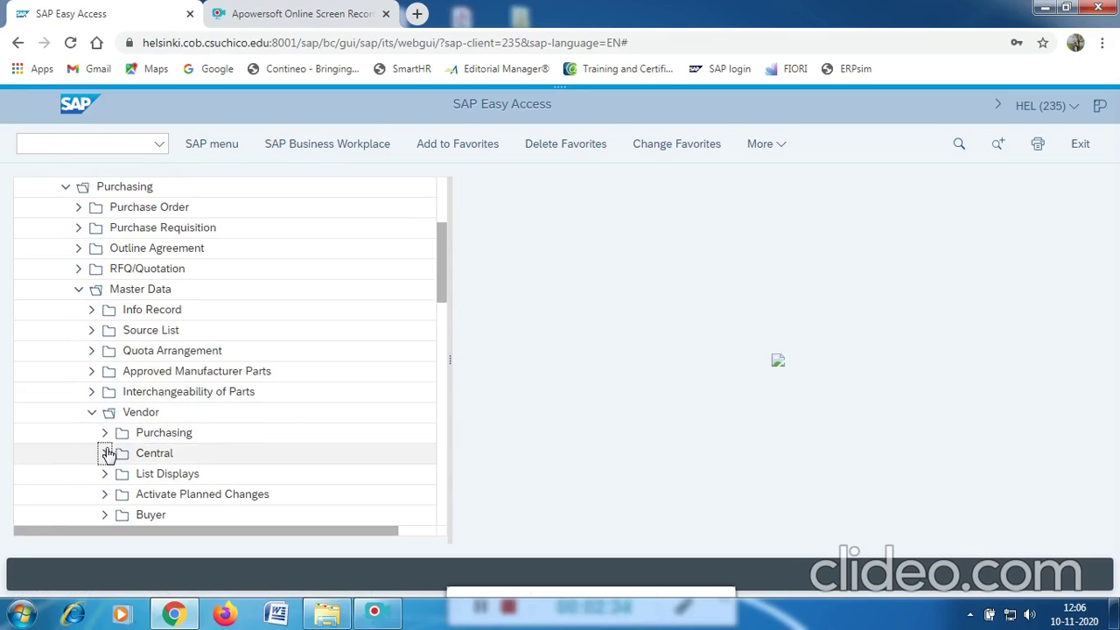
scroll(283, 420, down, 3)
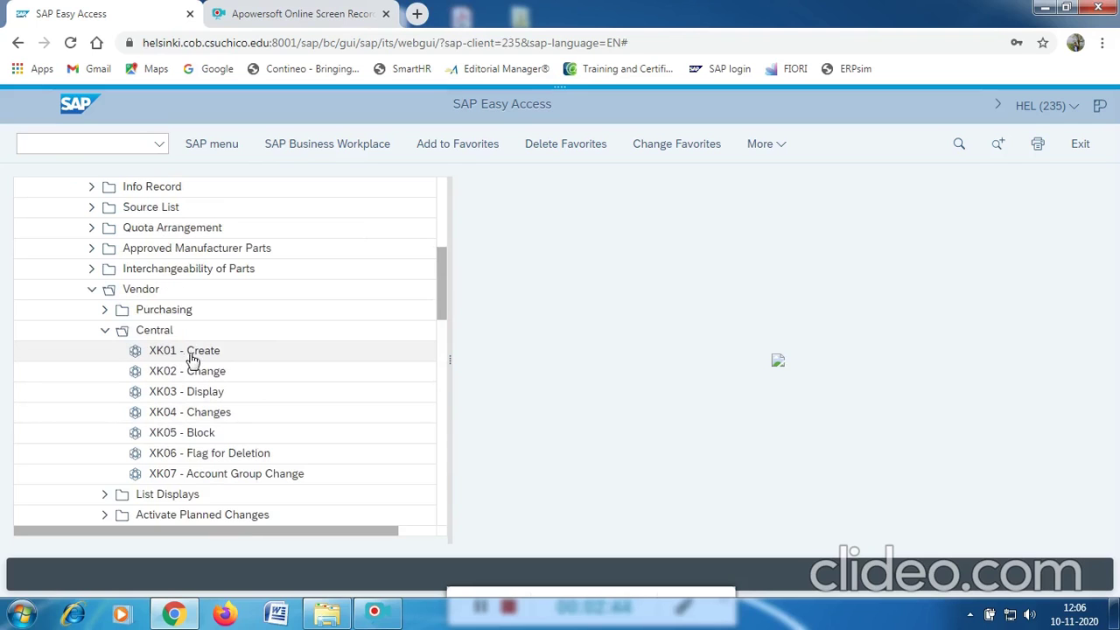
Run XK01, acknowledge the redirect to transaction BP, and create the partner as an Organization.
click(58, 147)
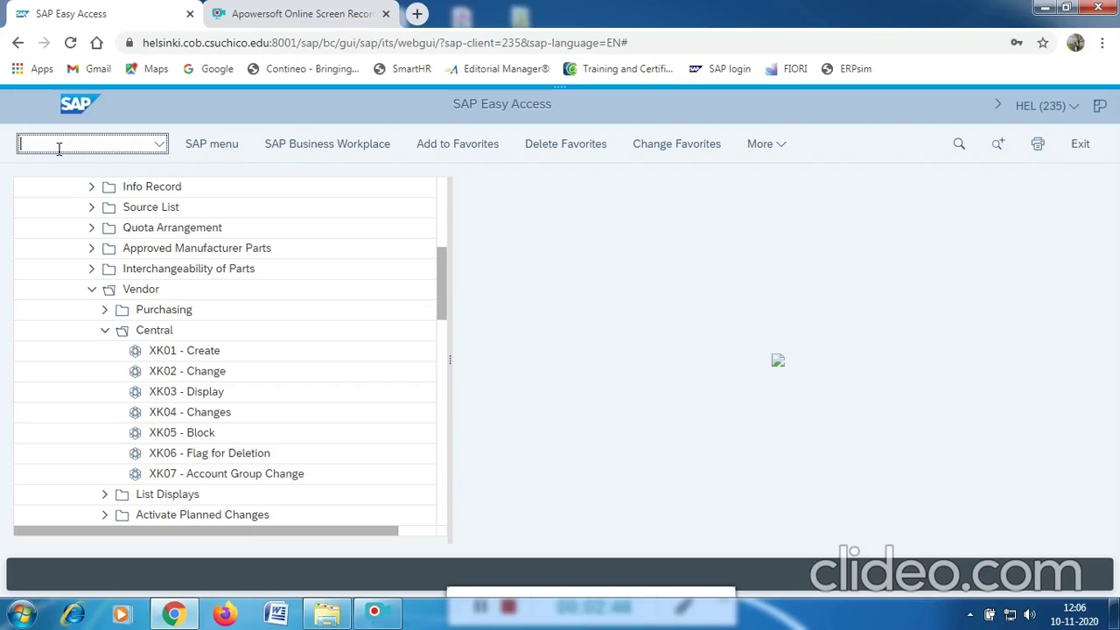
text(xk01)
key(Return)
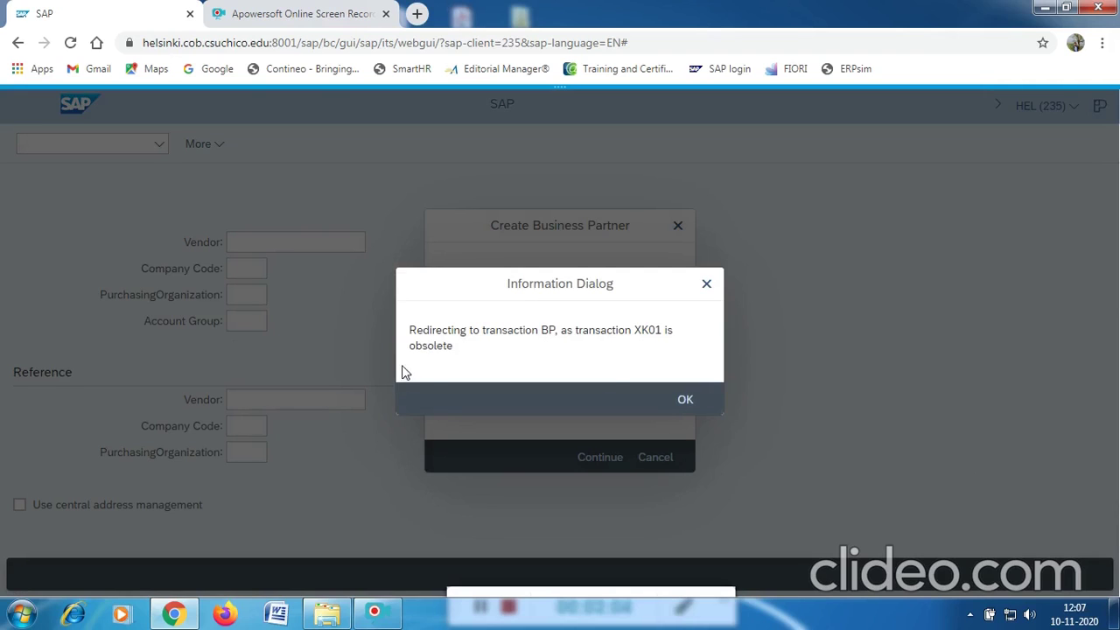
click(685, 402)
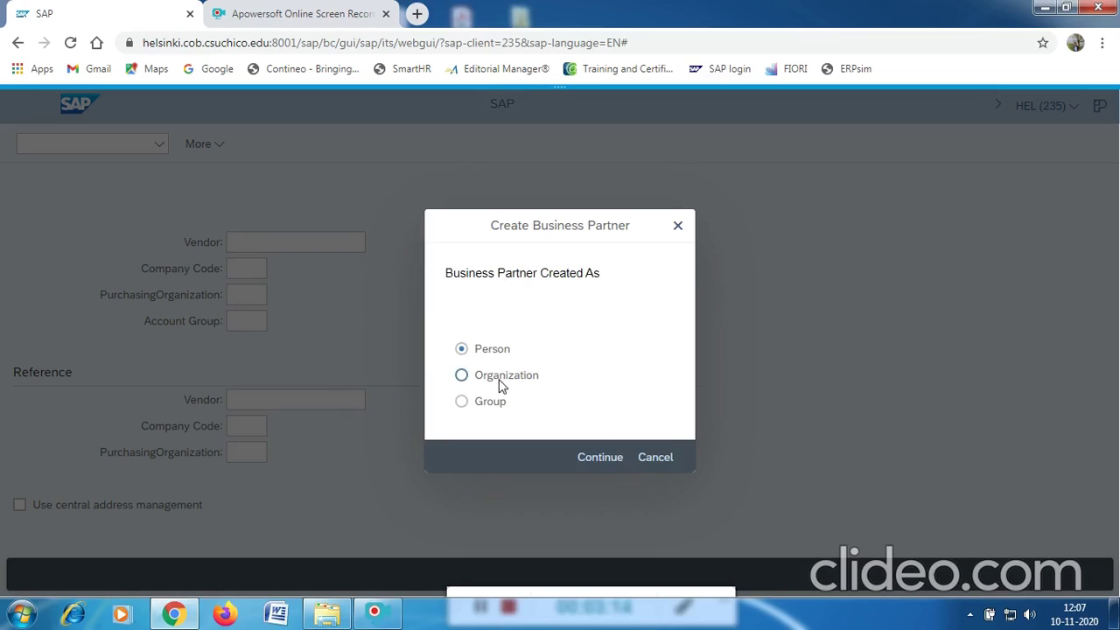
click(463, 376)
click(601, 461)
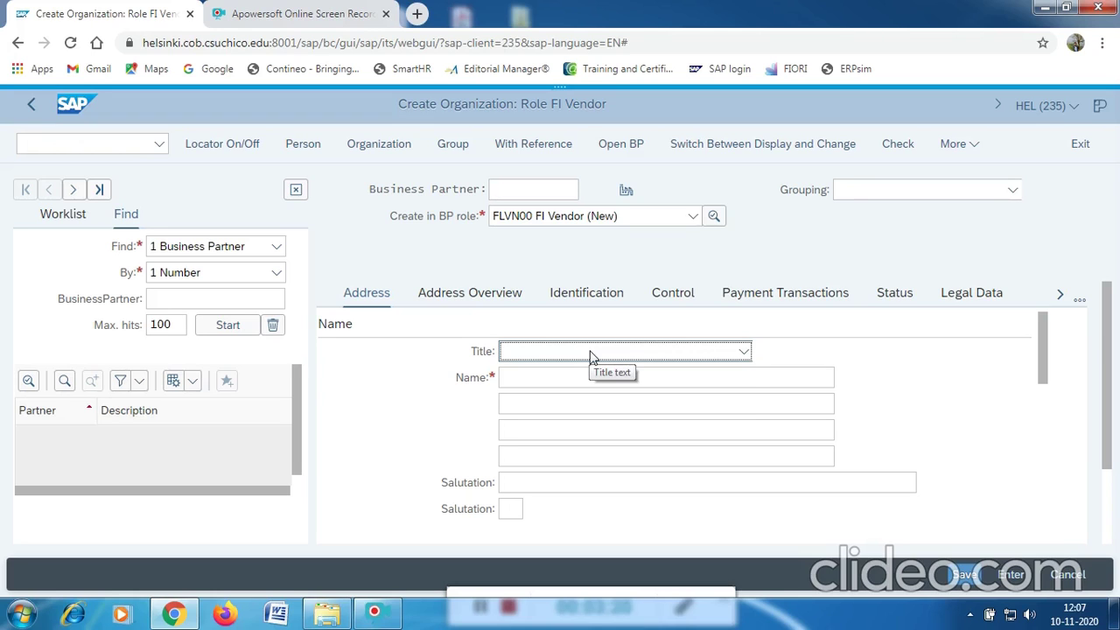
Set title 0003 Company, name MIDWEST SUPPLY 8001 and search term 001.
click(593, 354)
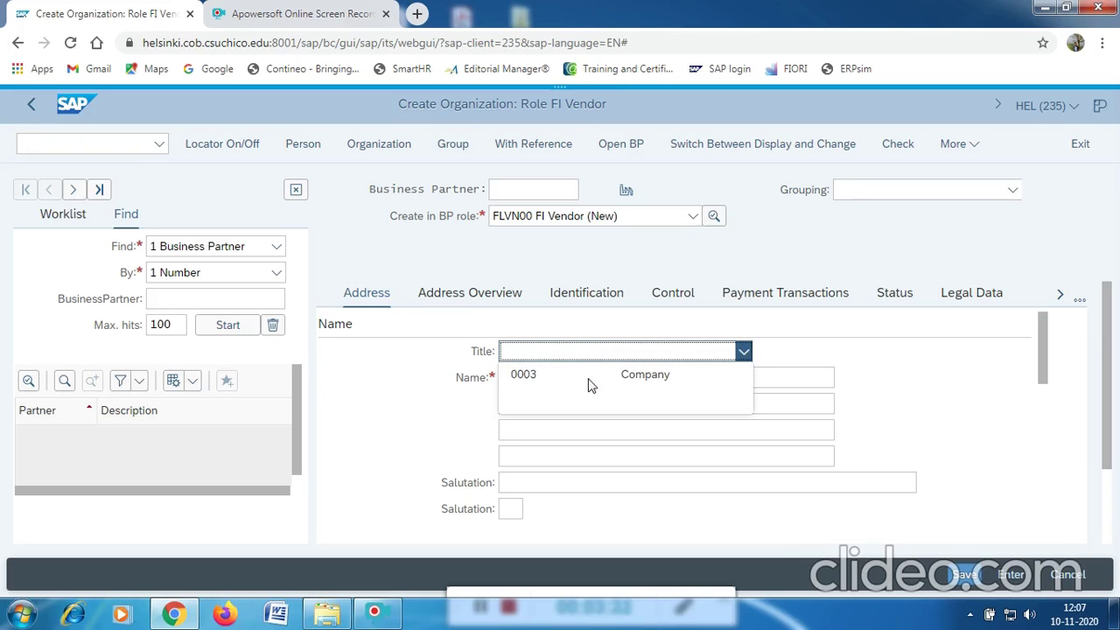
click(692, 374)
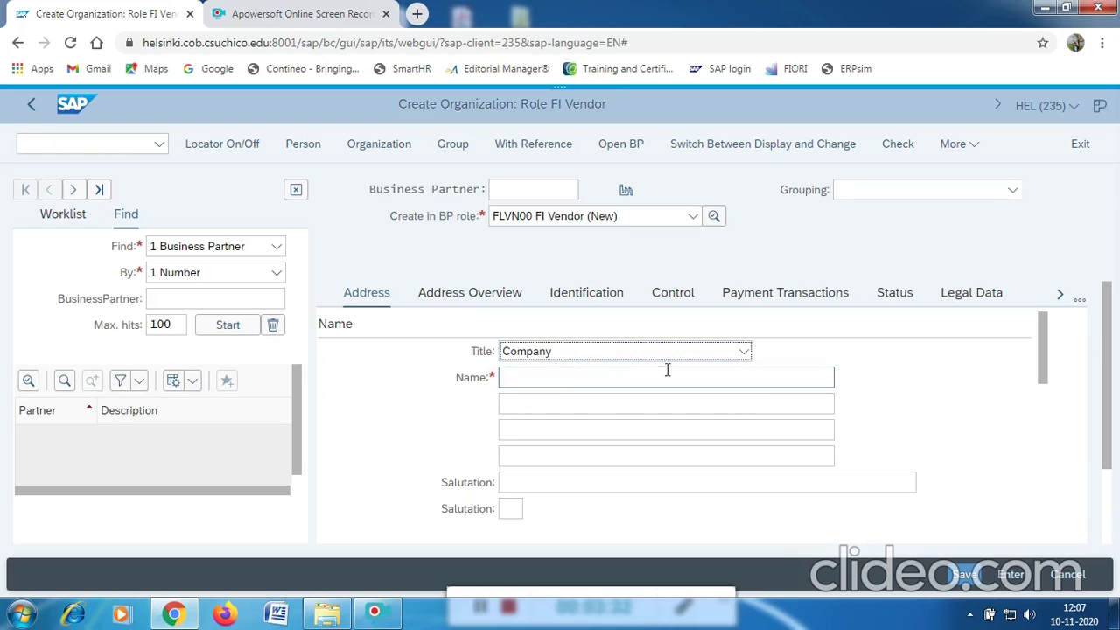
click(556, 378)
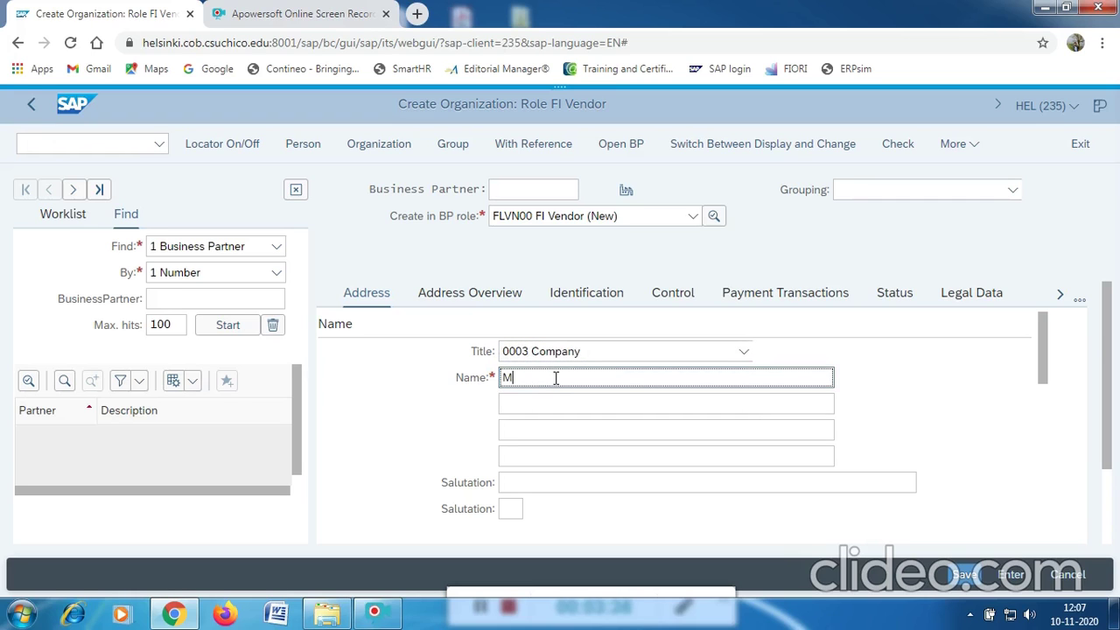
text(MIDWEST SUPPLY 8001)
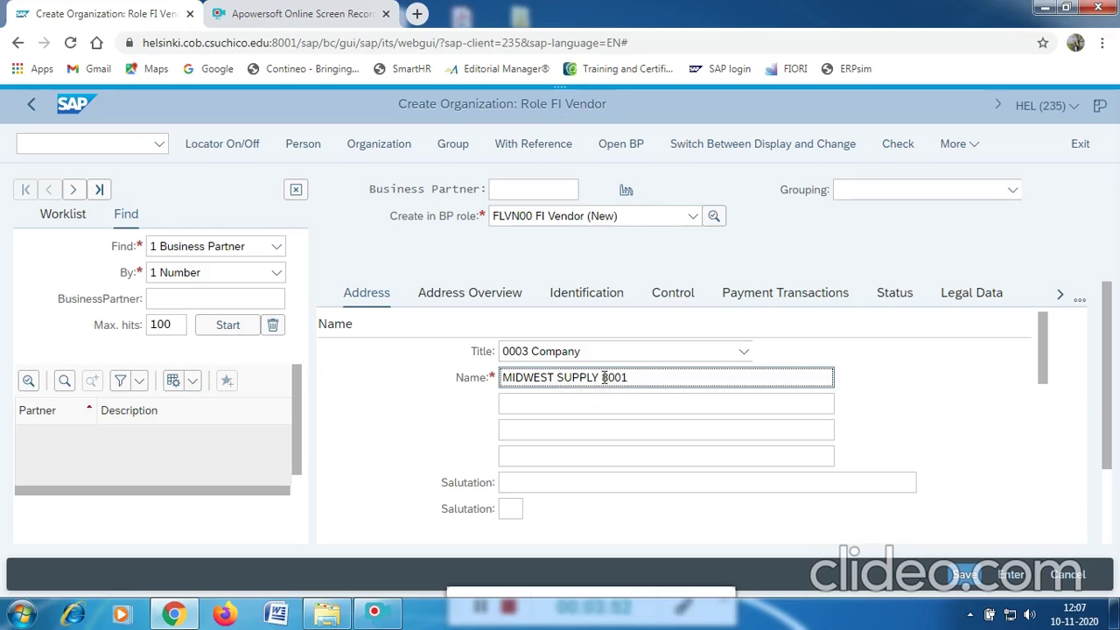
scroll(588, 421, down, 3)
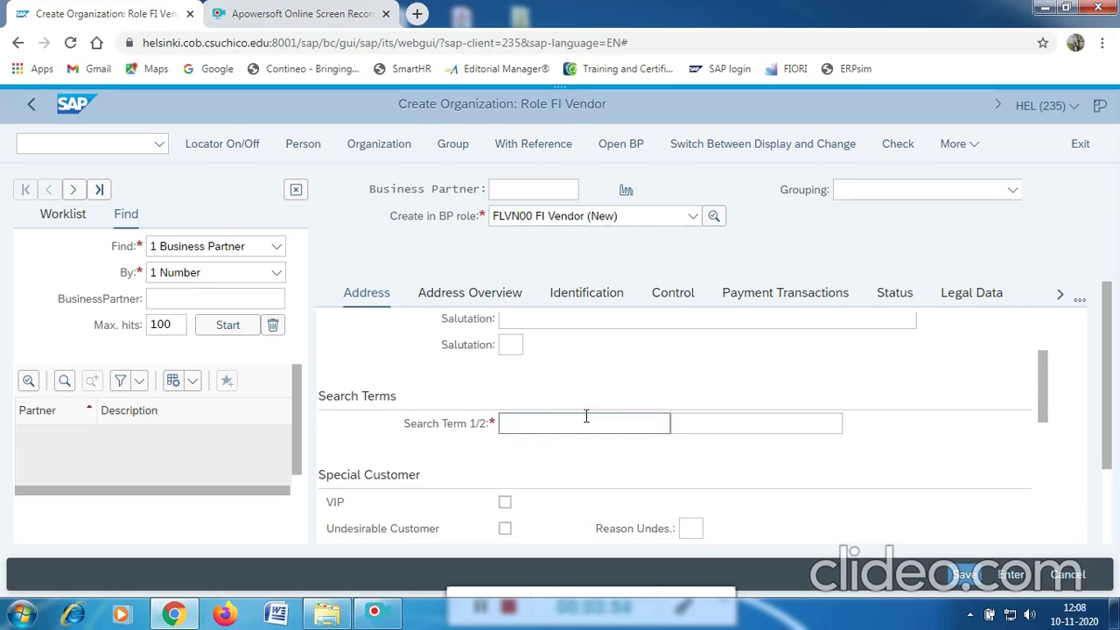
click(517, 422)
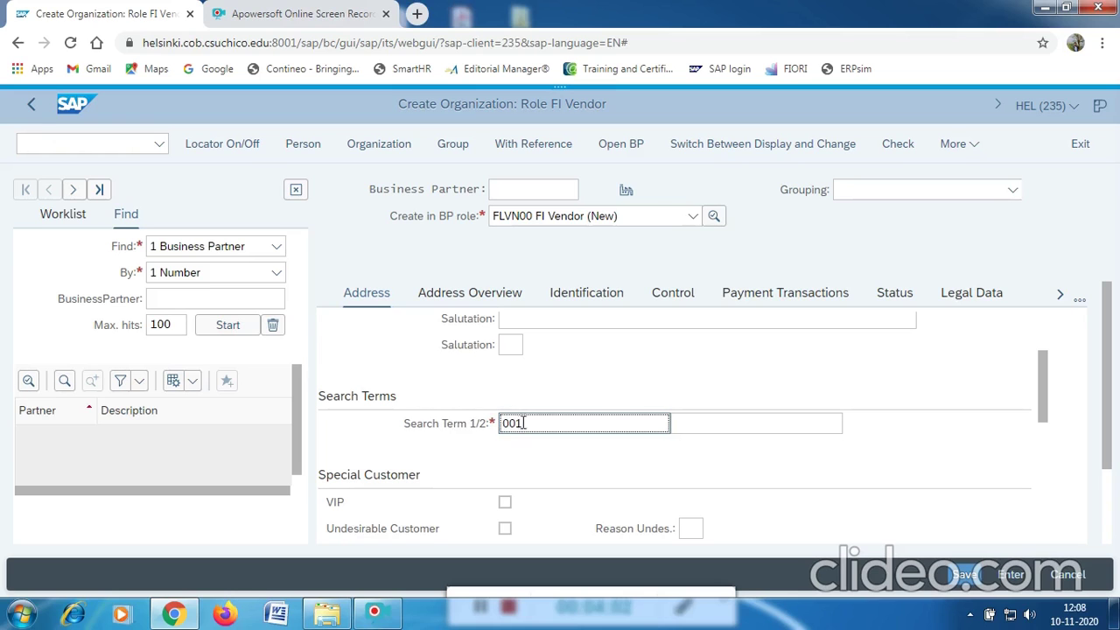
scroll(570, 421, down, 5)
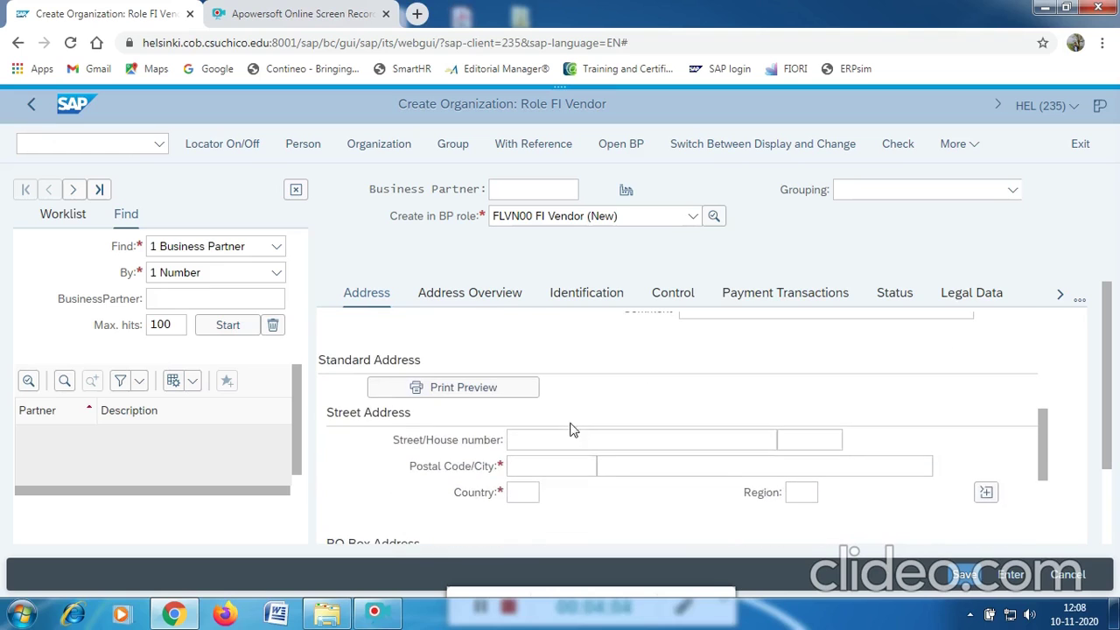
Enter postal code 68528, city LINCOLN, country US and region NE (Nebraska).
click(547, 465)
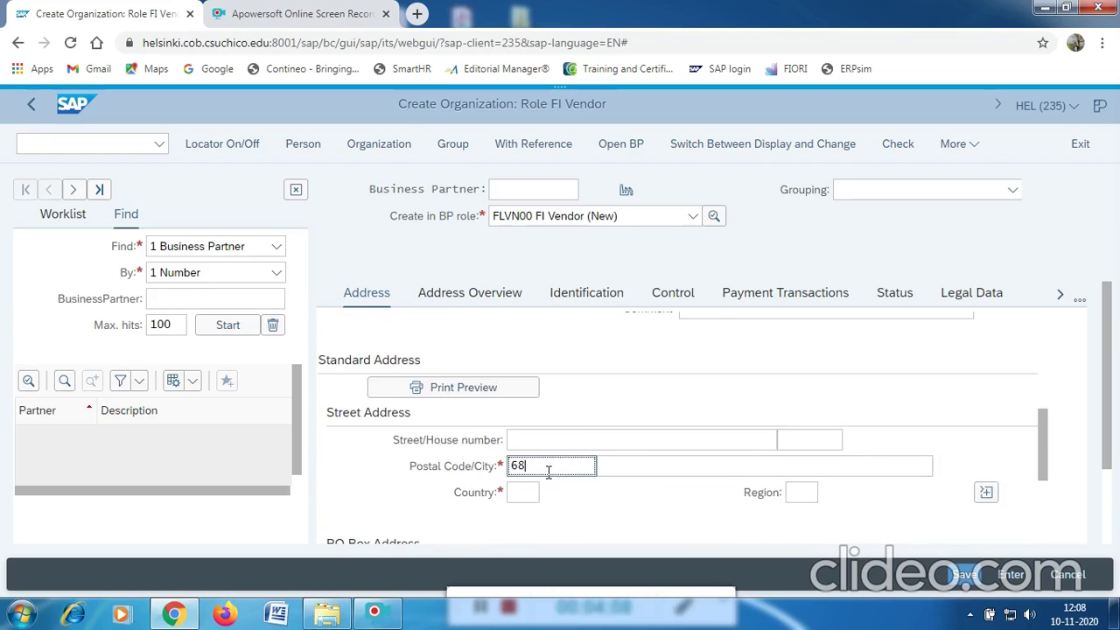
text(6852)
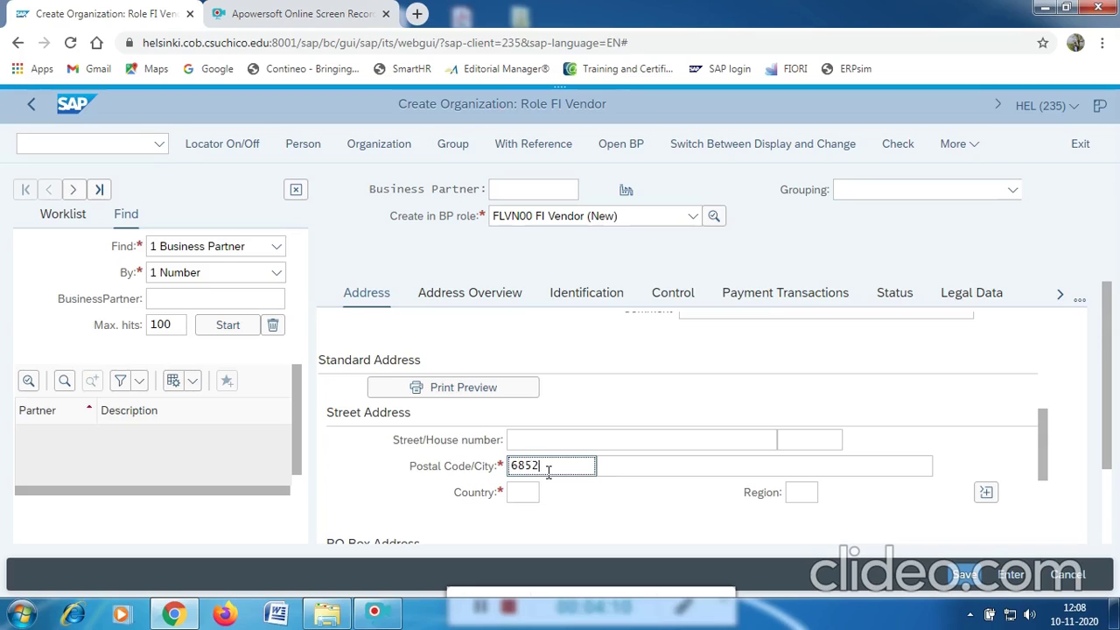
text(8)
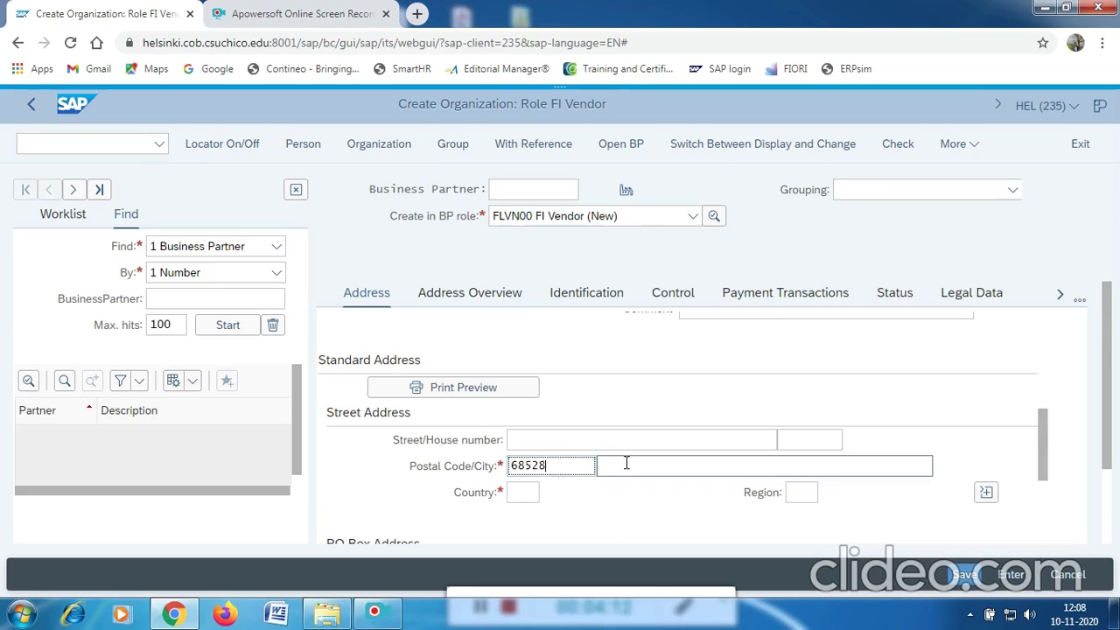
click(626, 463)
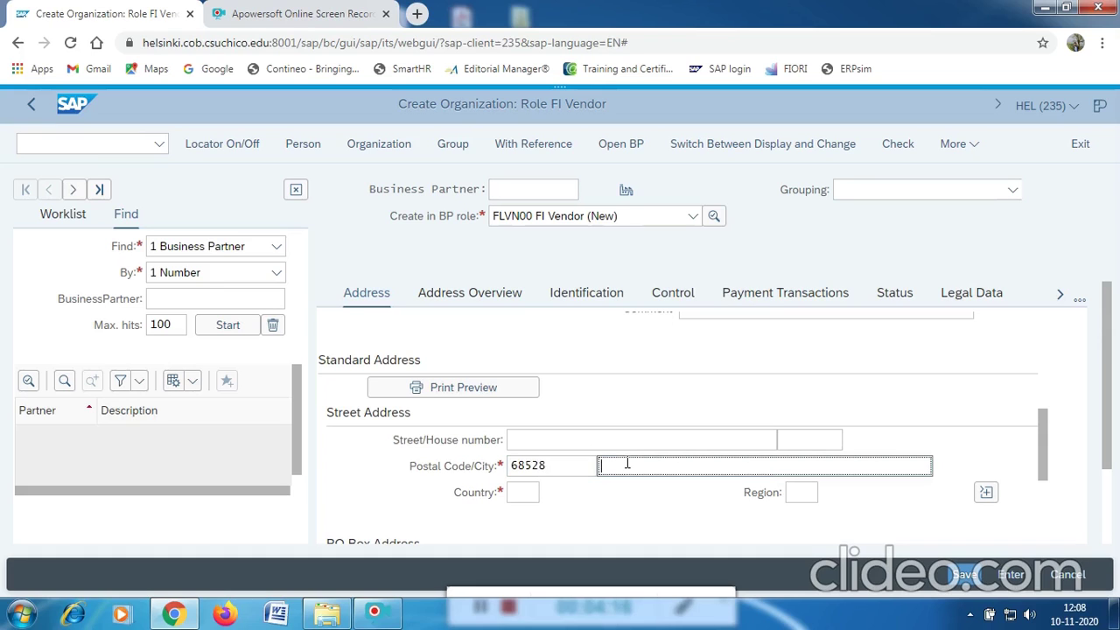
text(LINCOLN)
click(523, 492)
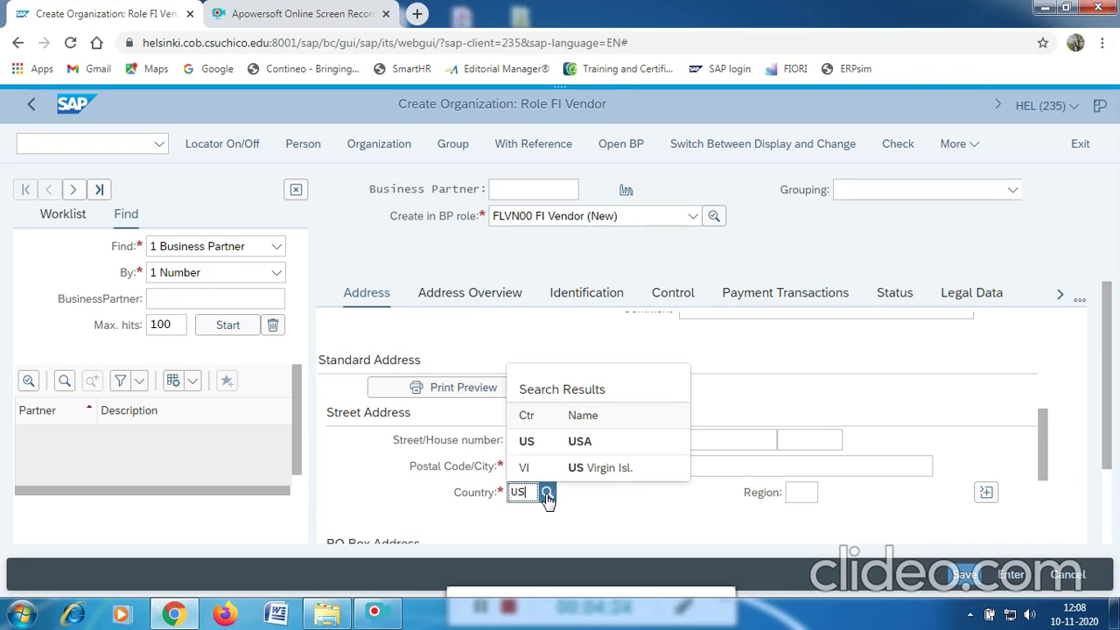
click(527, 442)
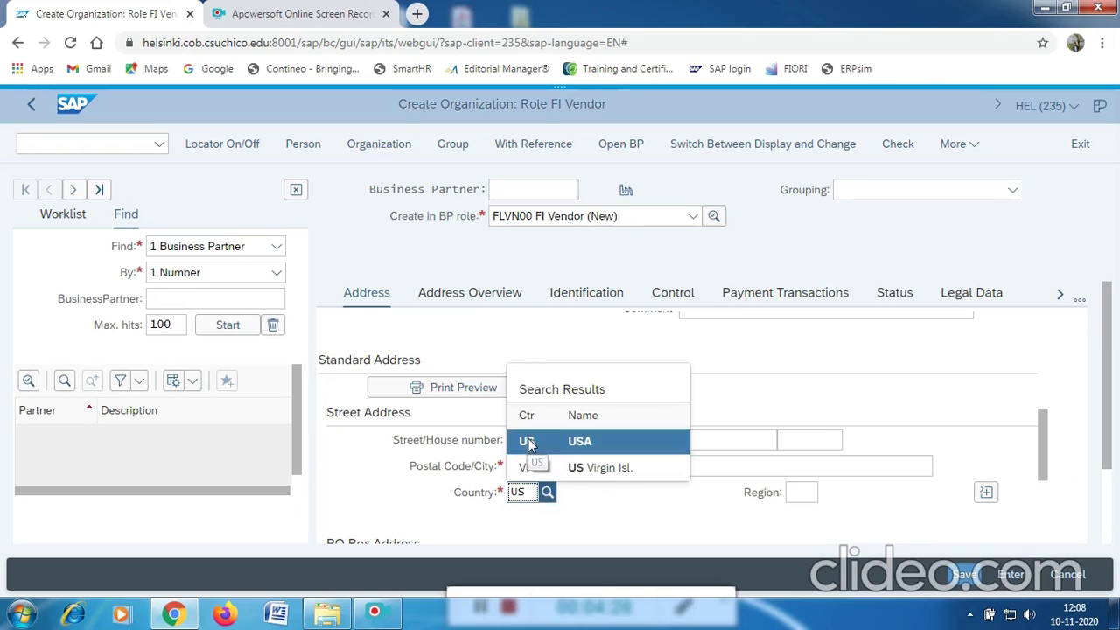
click(800, 493)
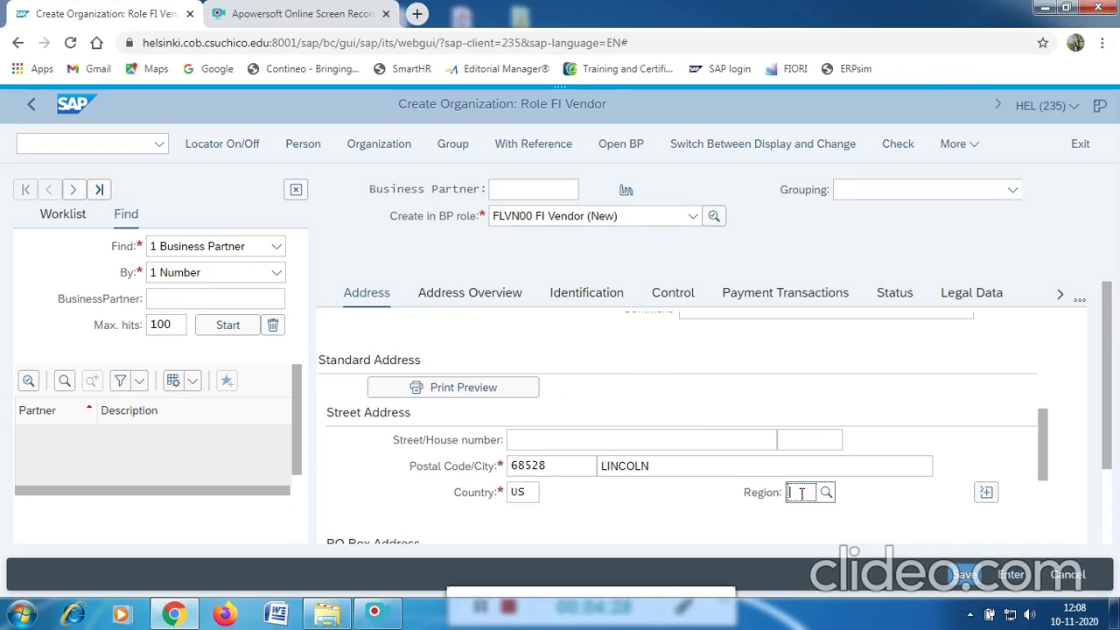
text(NE)
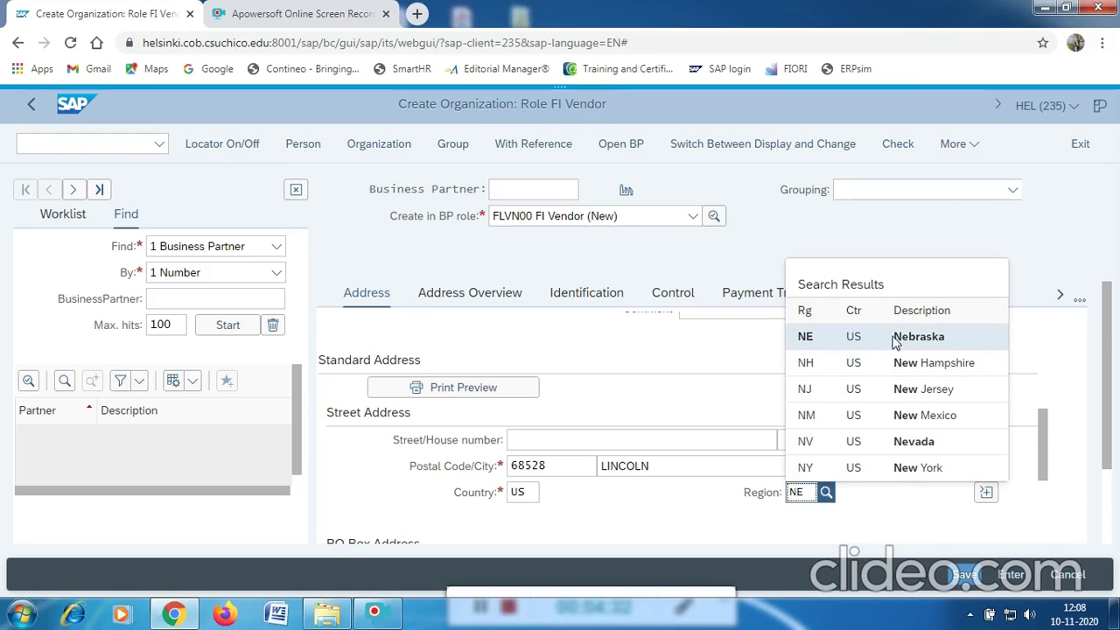
click(894, 340)
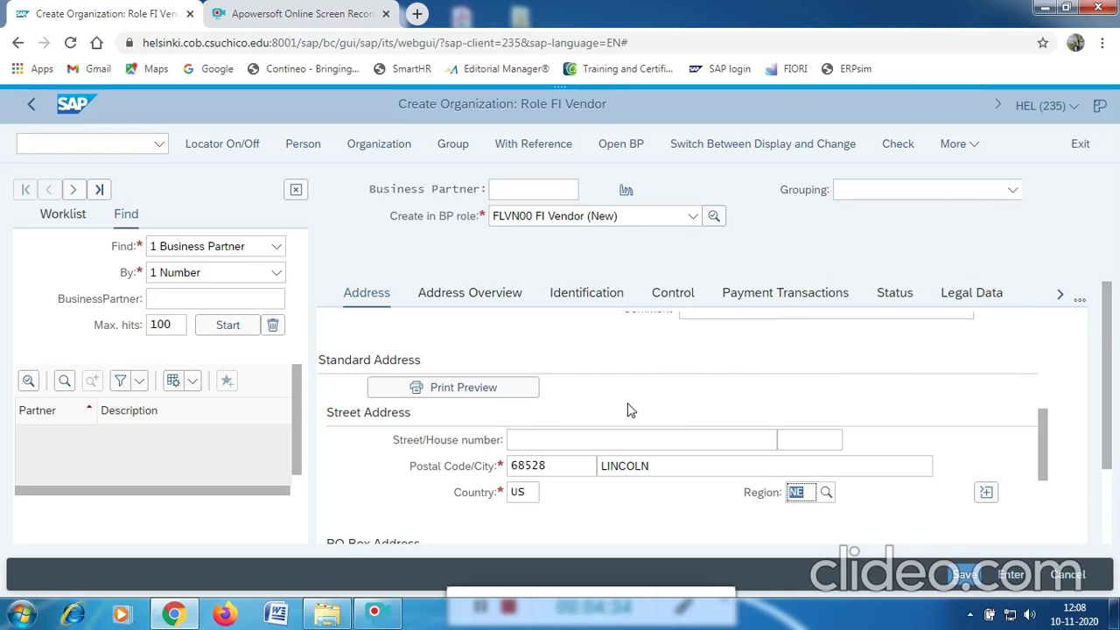
scroll(628, 415, down, 2)
scroll(595, 420, up, 1)
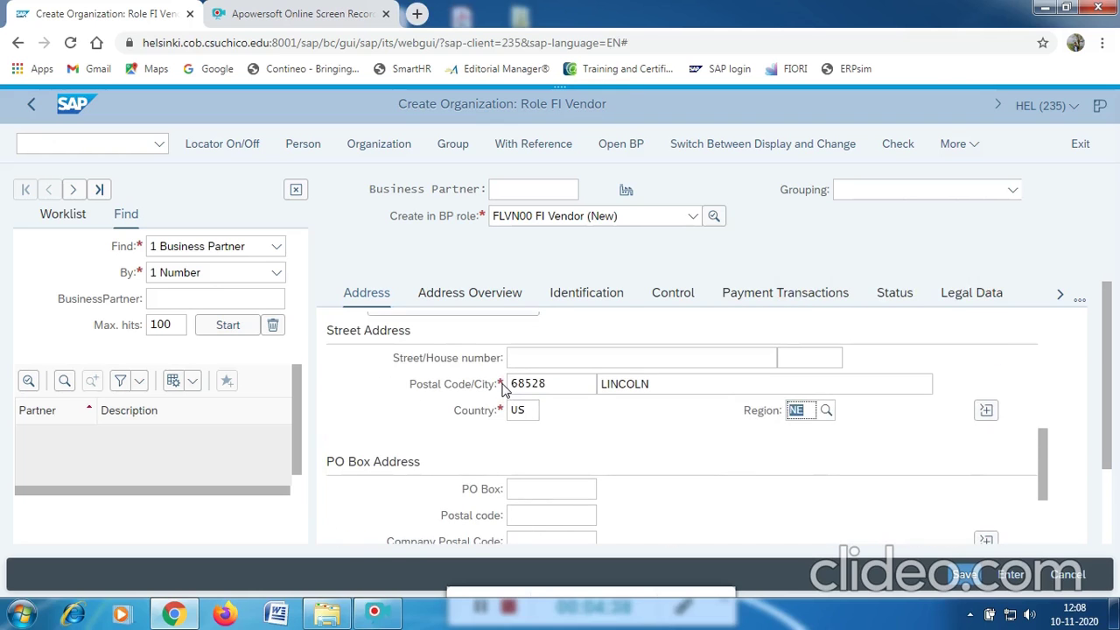
scroll(503, 389, down, 3)
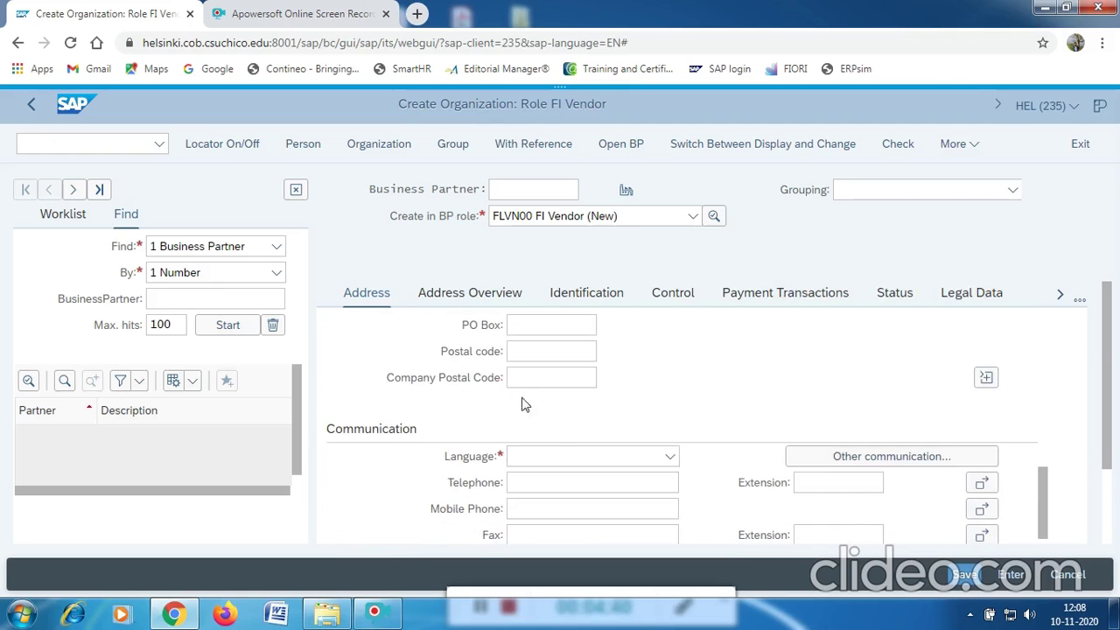
Set the communication language to EN English.
click(594, 463)
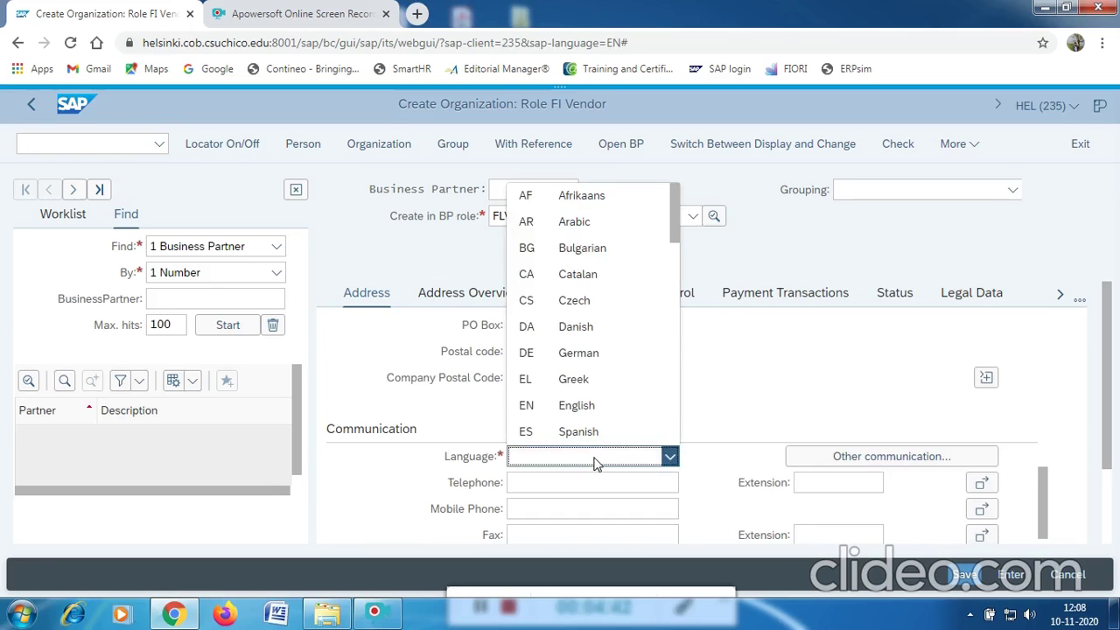
click(553, 408)
scroll(779, 429, down, 3)
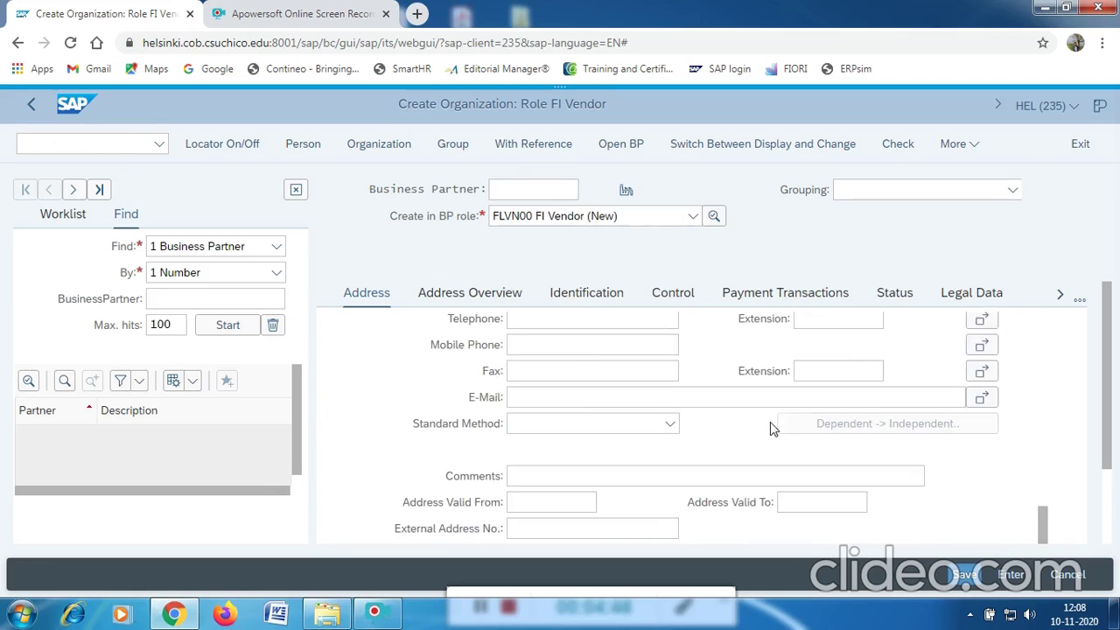
scroll(769, 429, down, 3)
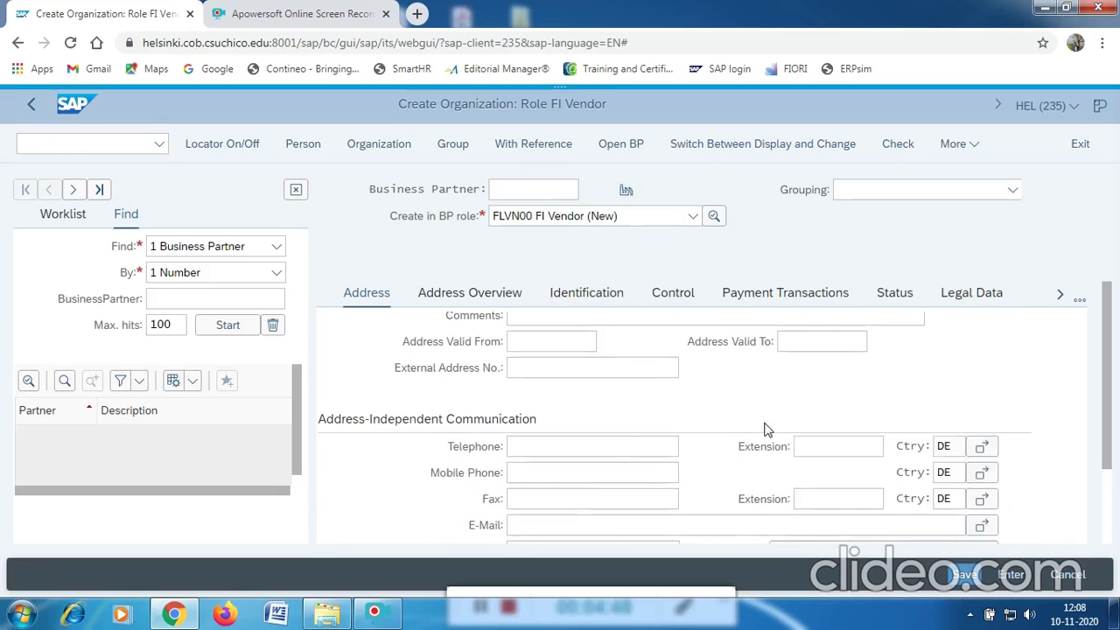
scroll(618, 437, up, 10)
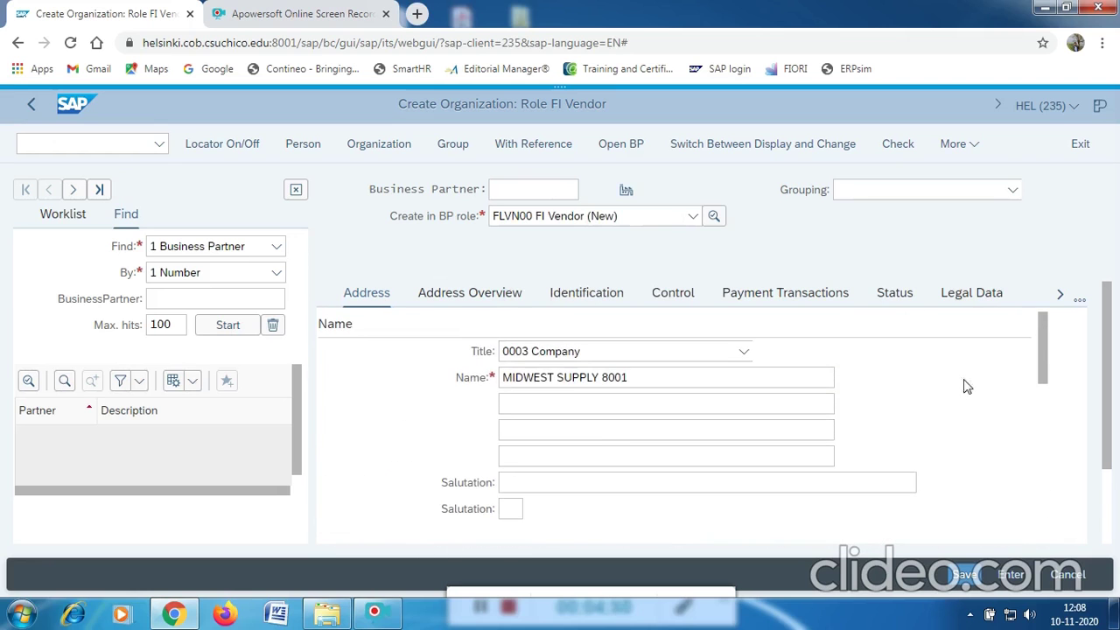
click(1060, 297)
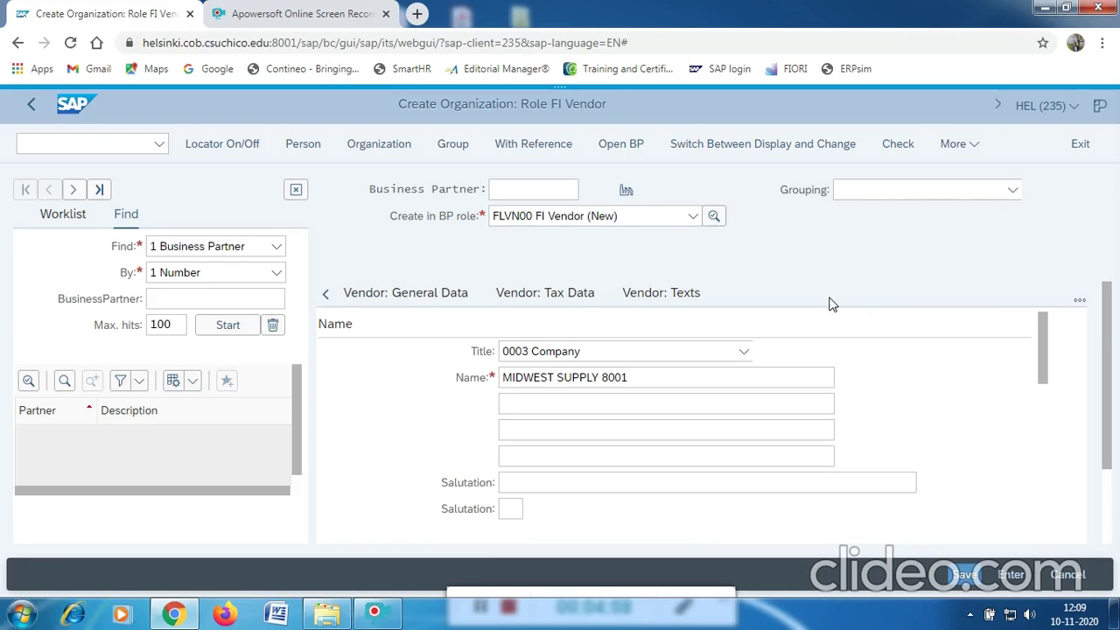
Enter tax number 12-3456001 on the Vendor: Tax Data tab.
click(551, 297)
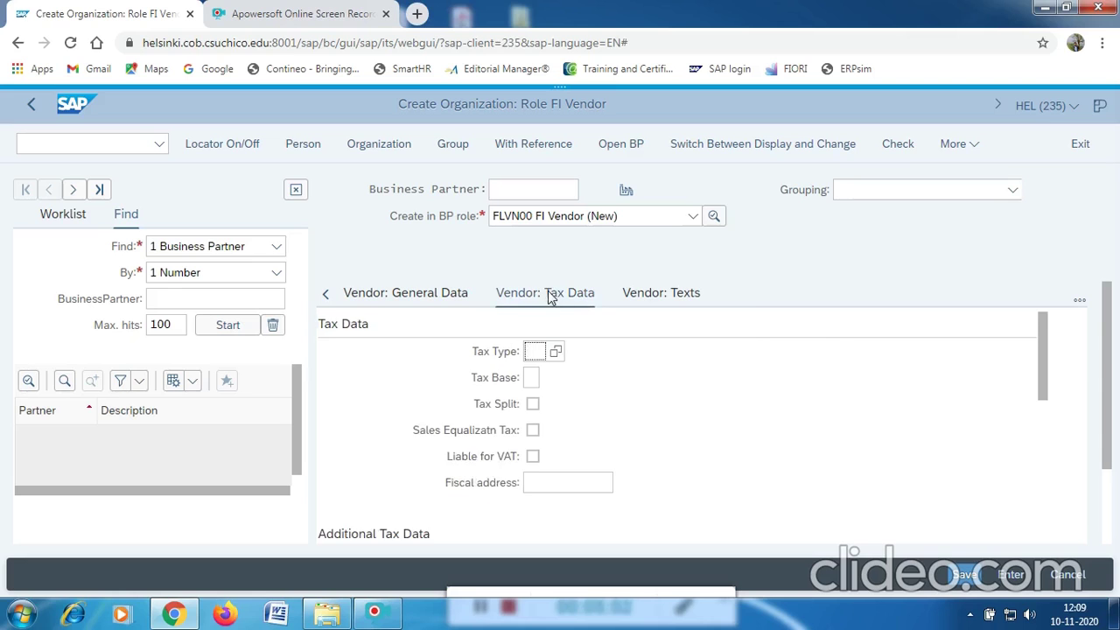
scroll(649, 348, down, 3)
click(554, 449)
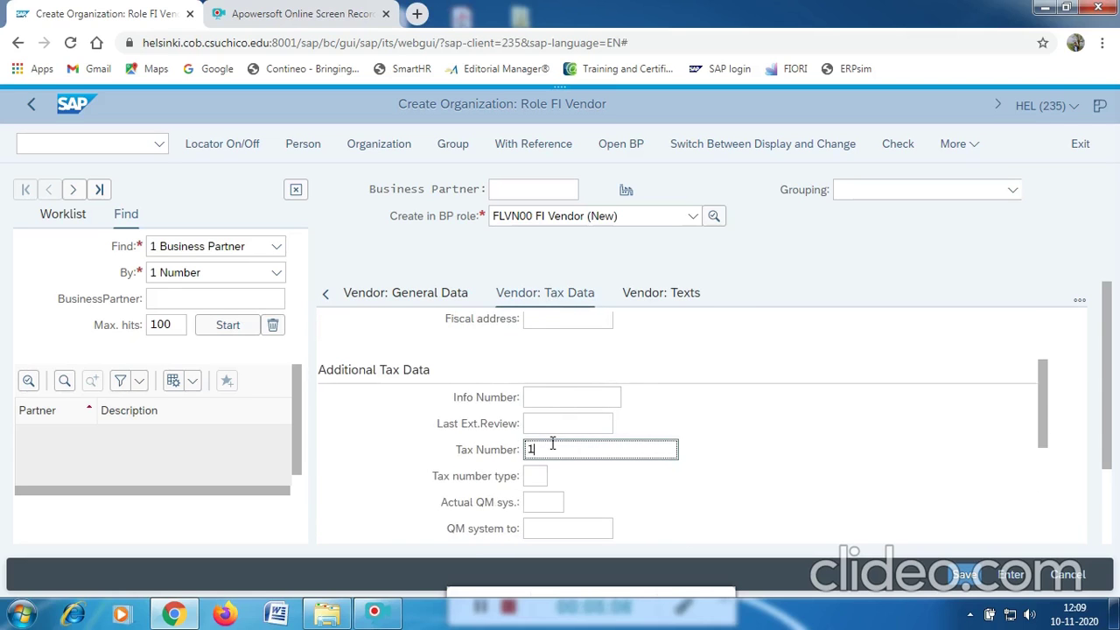
text(12-3456001)
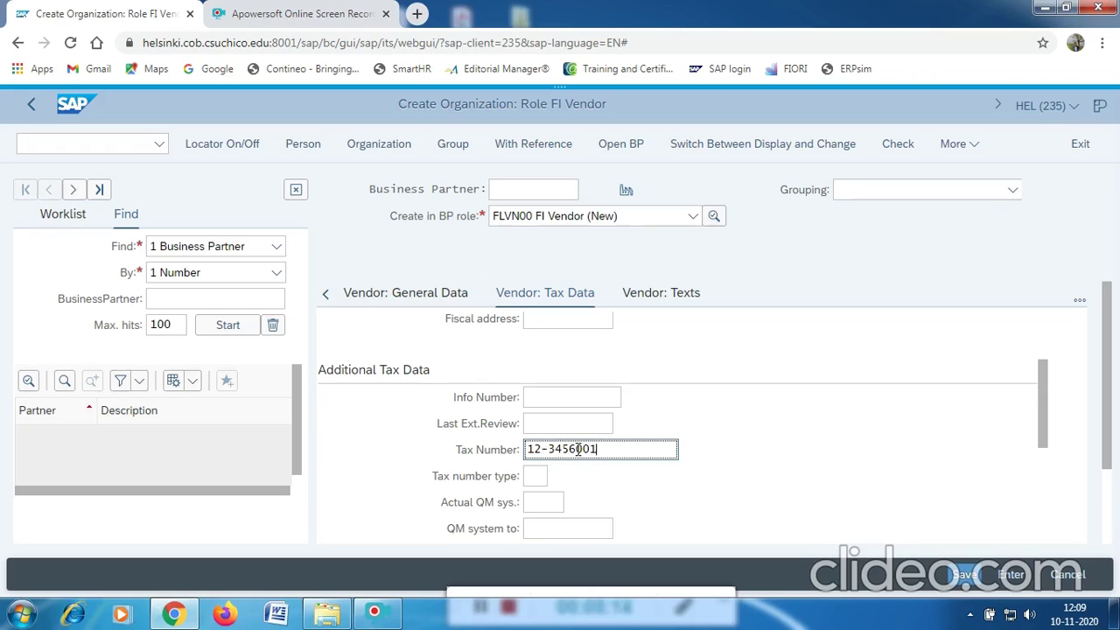
drag(577, 449, 596, 450)
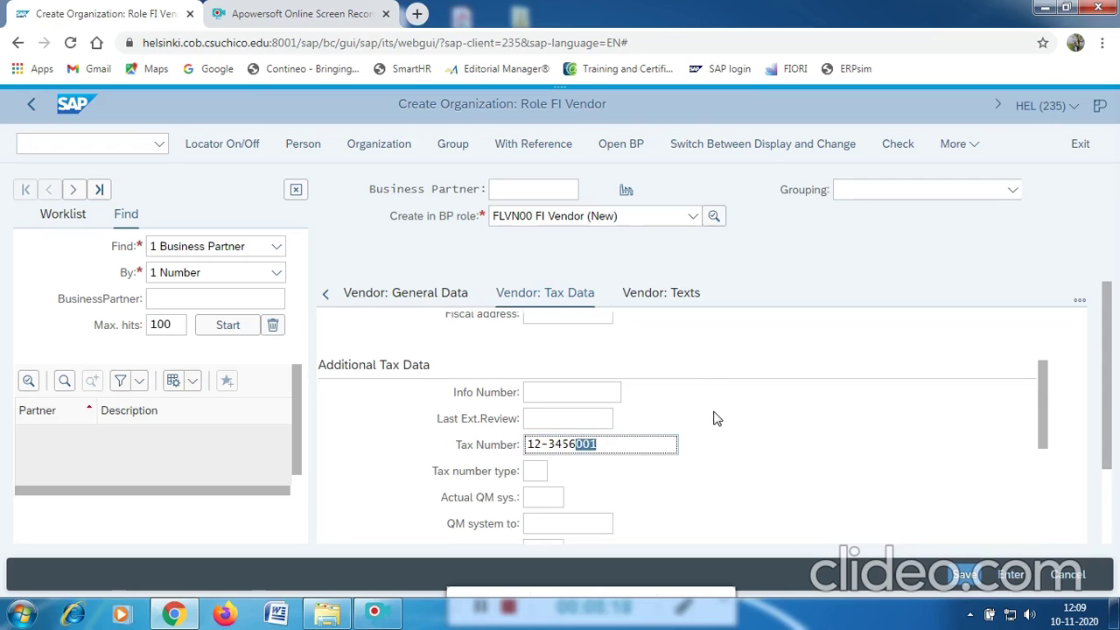
scroll(714, 416, down, 5)
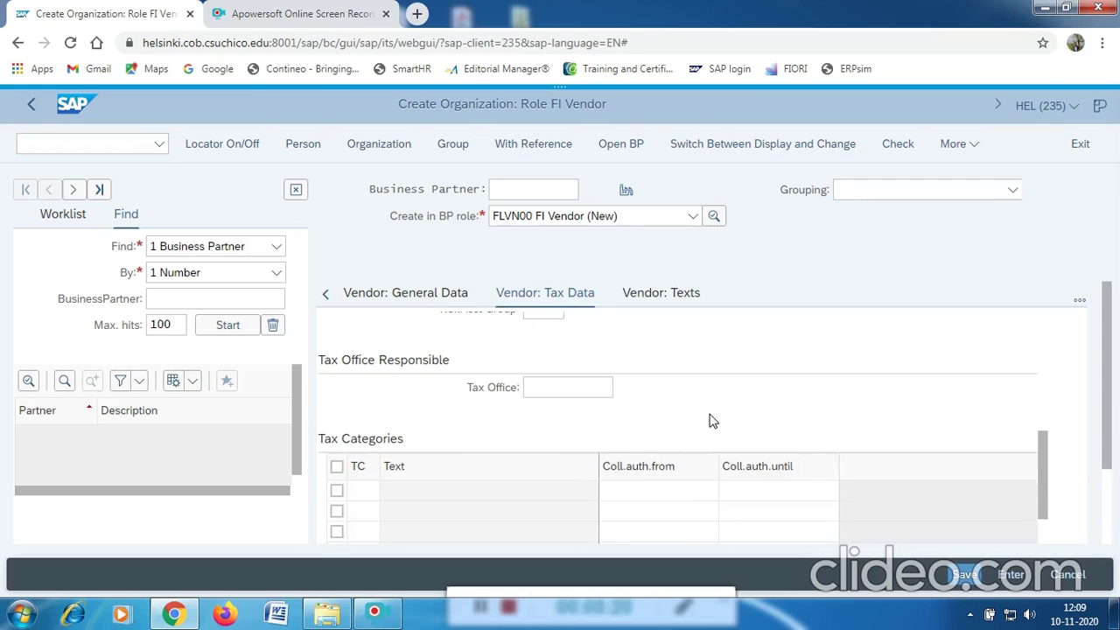
scroll(710, 421, up, 5)
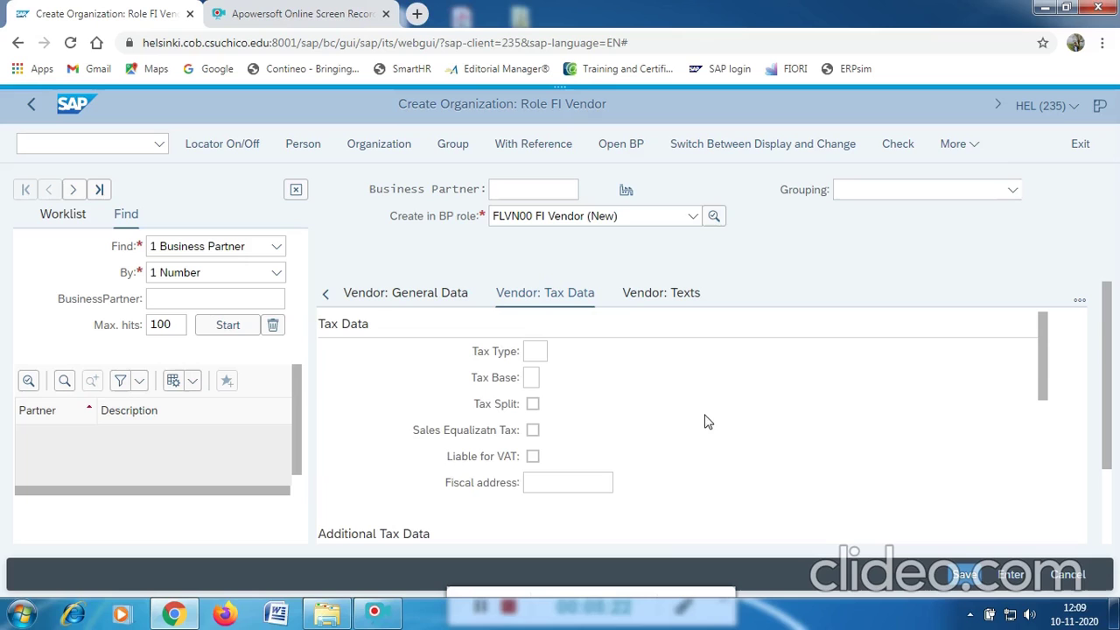
click(976, 151)
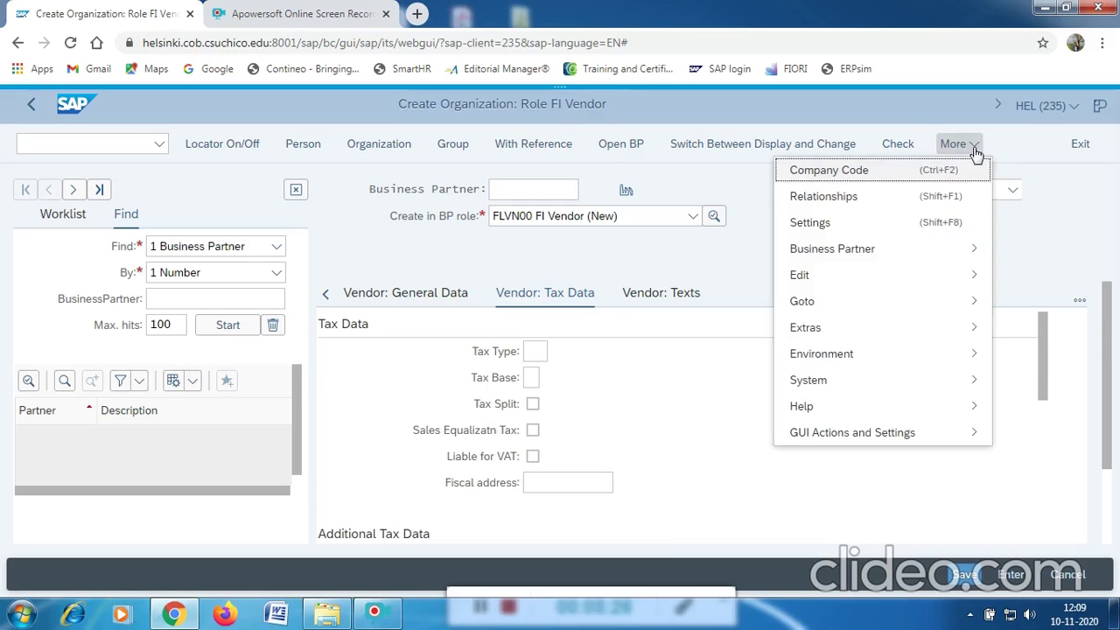
Add company code data for US00 Global Bike Inc. via value help.
click(840, 173)
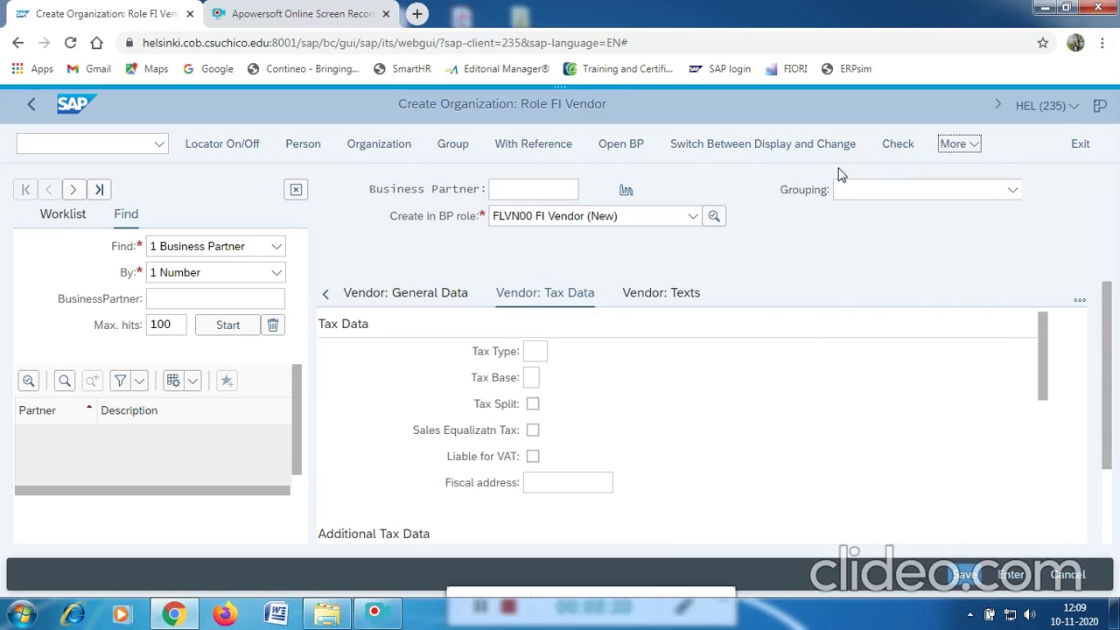
click(527, 320)
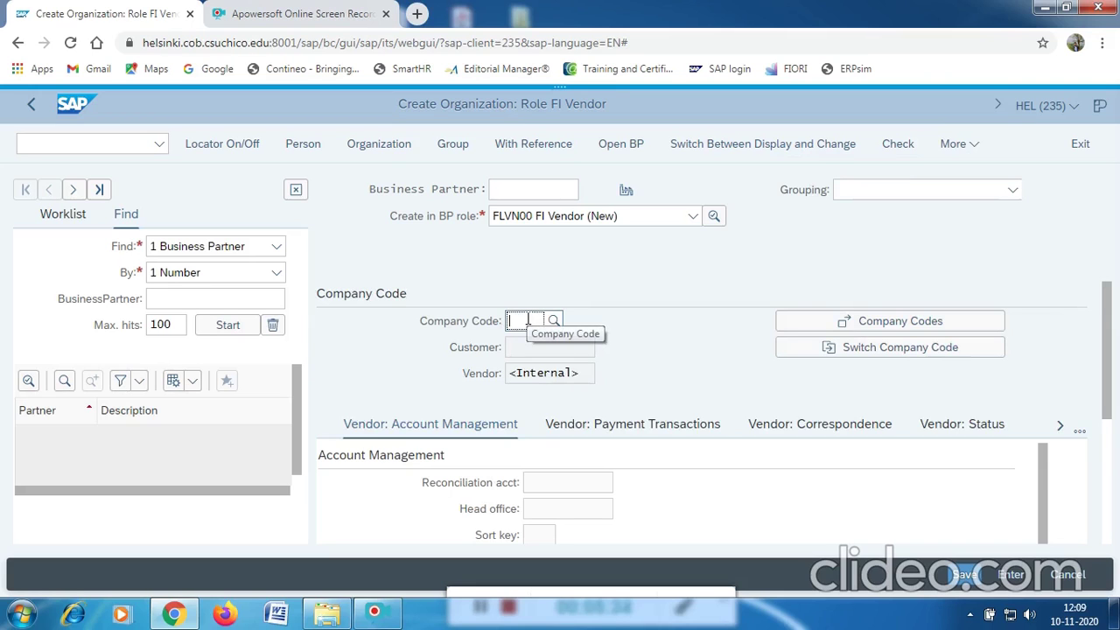
text(US00)
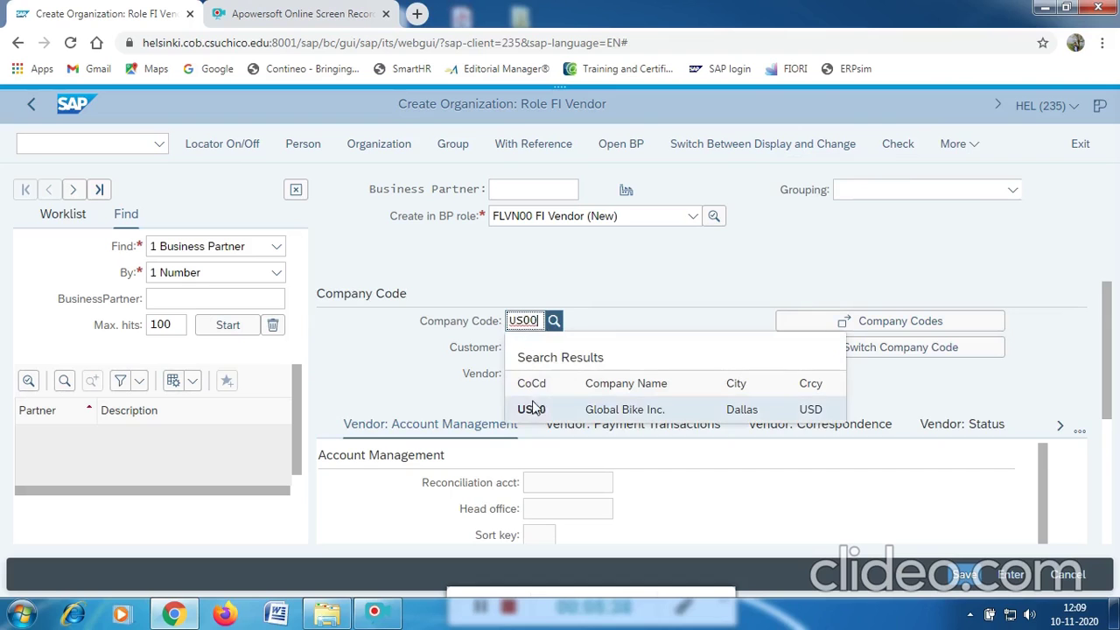
click(554, 321)
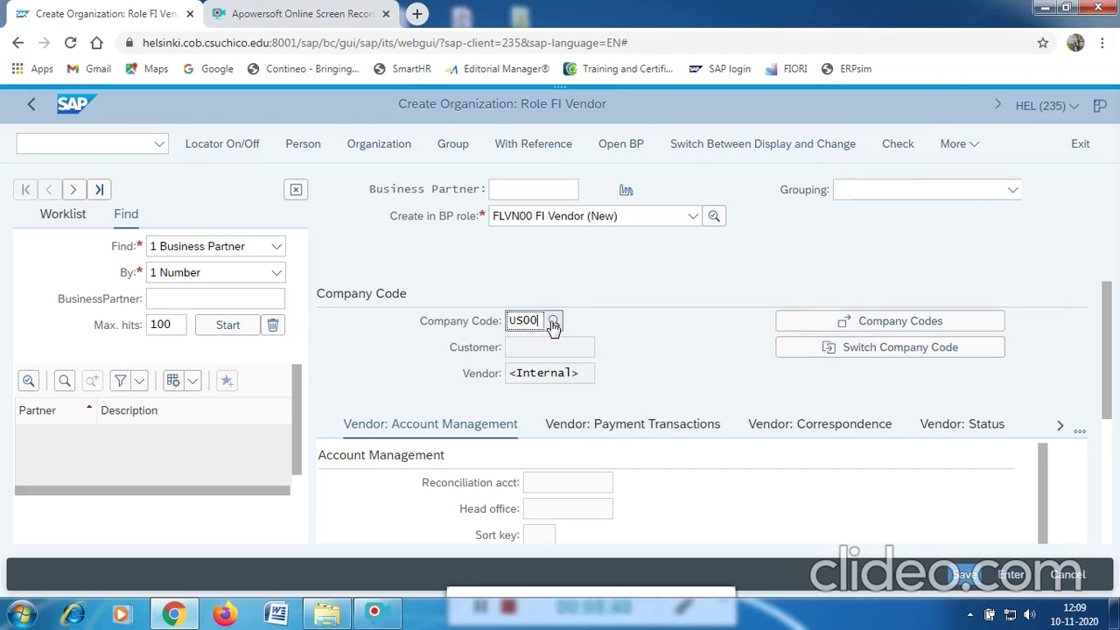
click(554, 322)
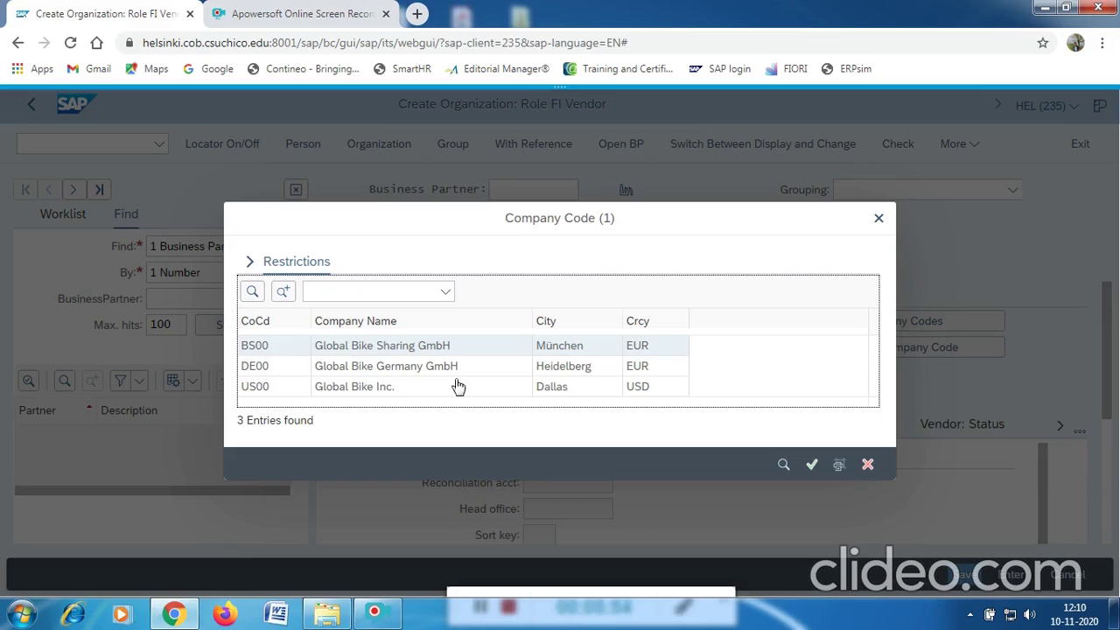
double_click(350, 387)
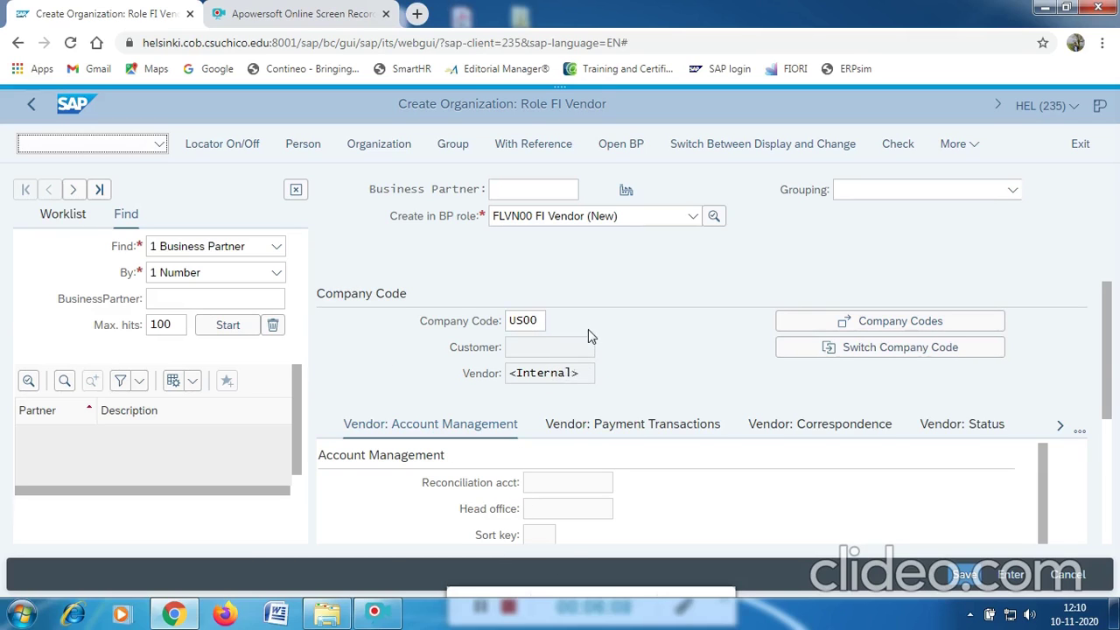
Set reconciliation account 300000 (Payables-Trade Accounts) from the value help.
scroll(564, 381, down, 1)
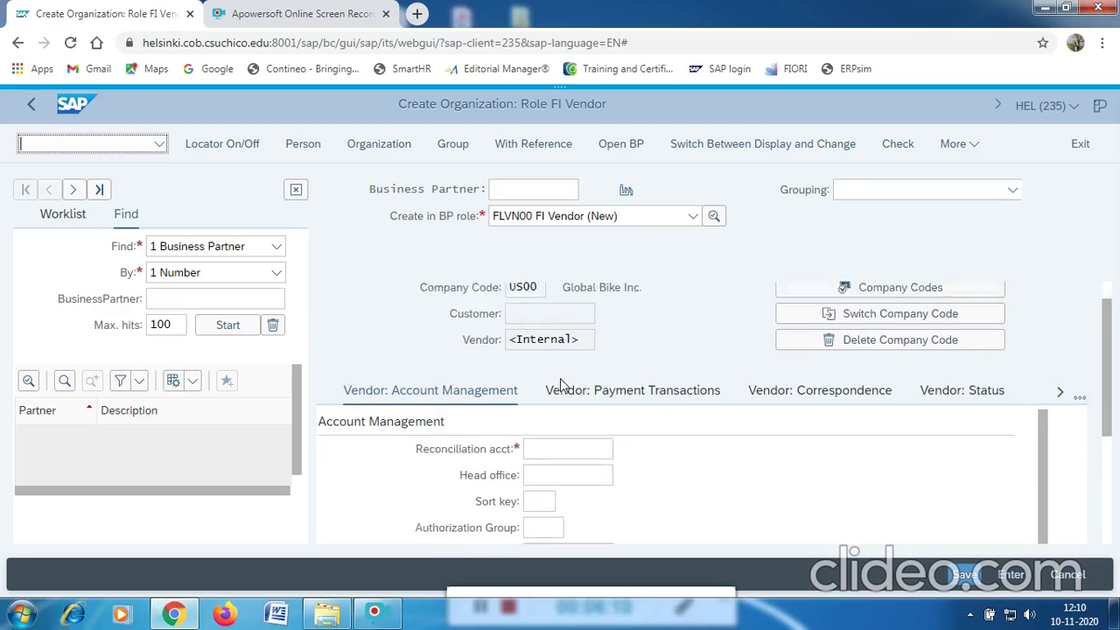
scroll(561, 385, down, 1)
click(552, 399)
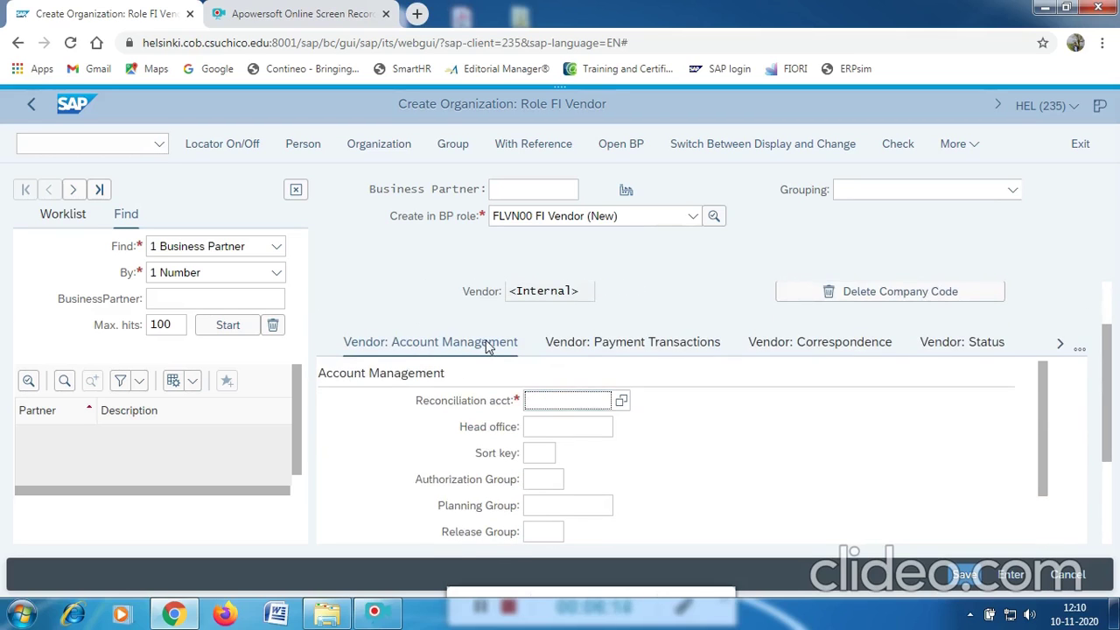
click(621, 401)
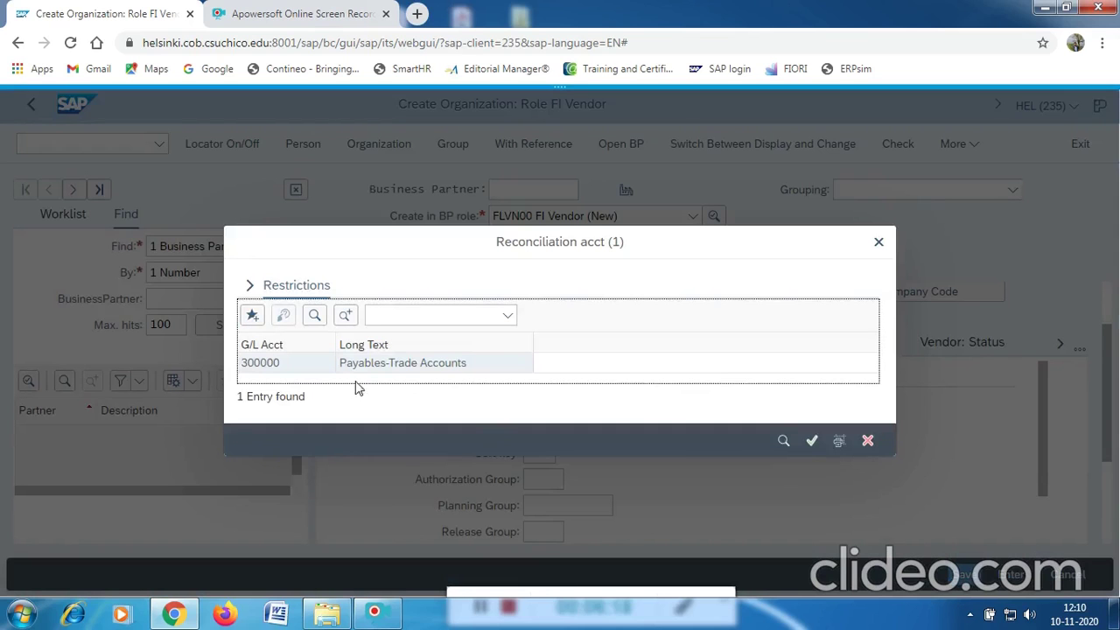
click(265, 368)
double_click(265, 367)
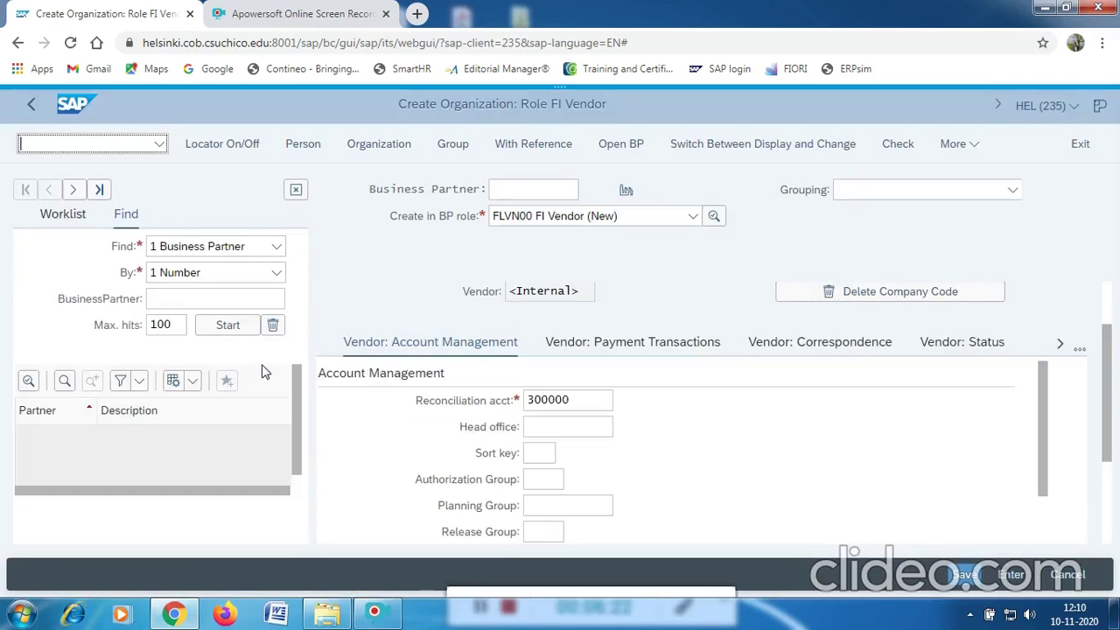
scroll(631, 427, down, 5)
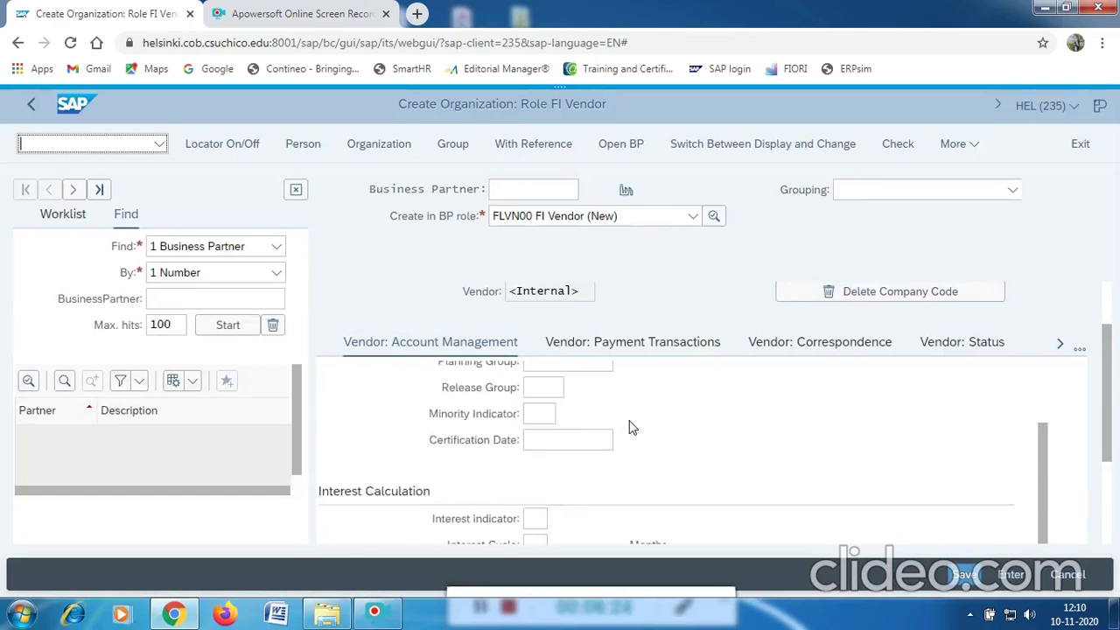
scroll(632, 427, down, 1)
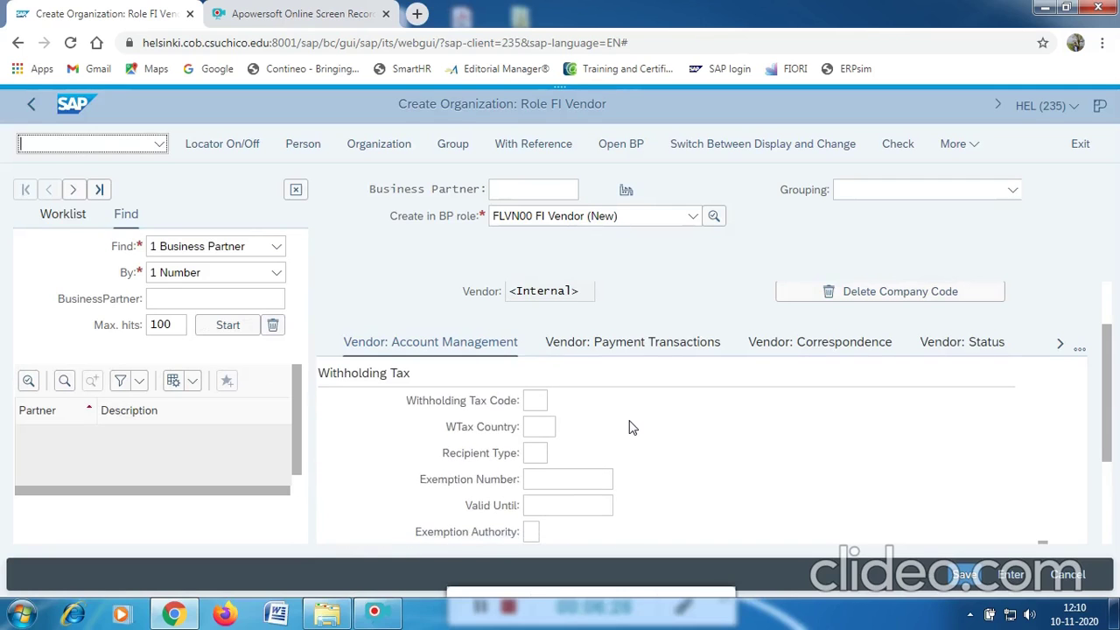
scroll(632, 427, up, 6)
scroll(630, 426, up, 1)
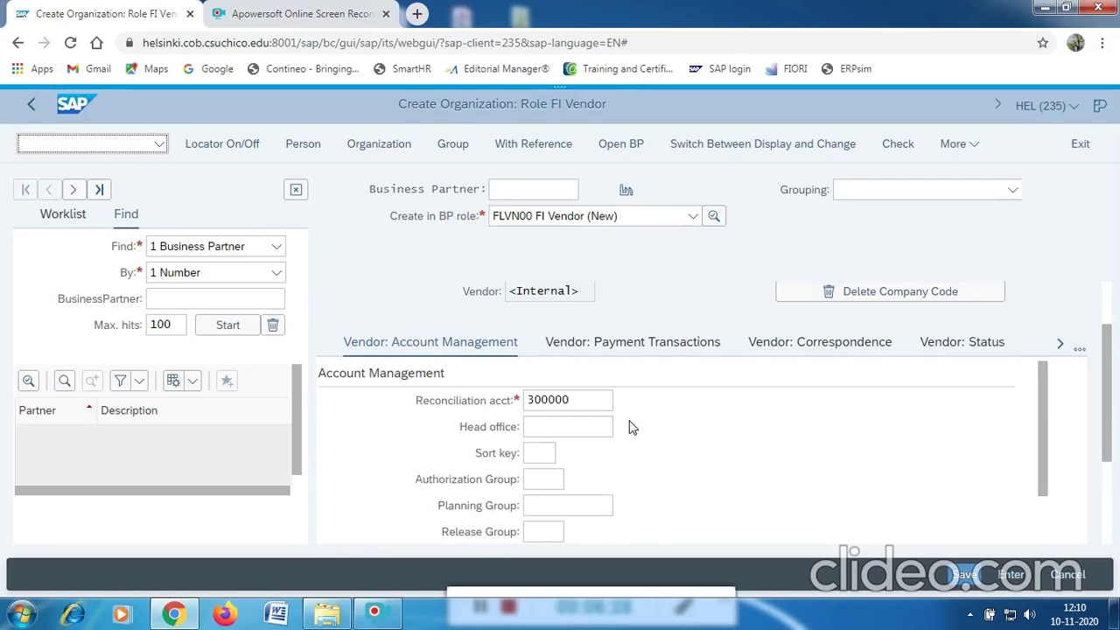
Choose payment terms 0001 (payable immediately, due net) and tick Check Double Invoice.
click(579, 343)
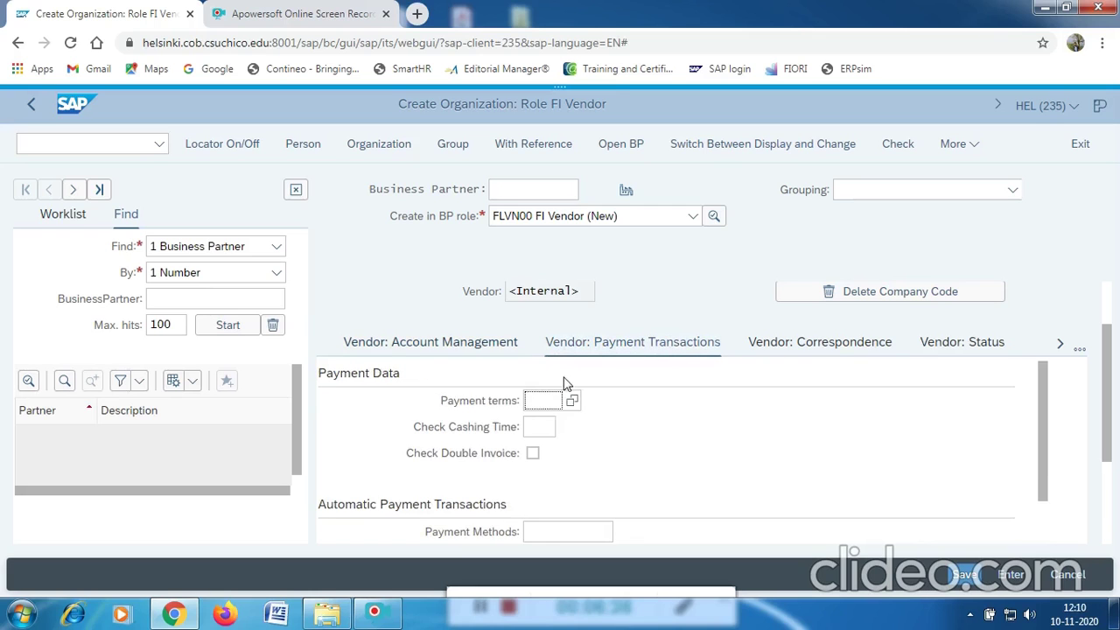
click(573, 400)
click(572, 401)
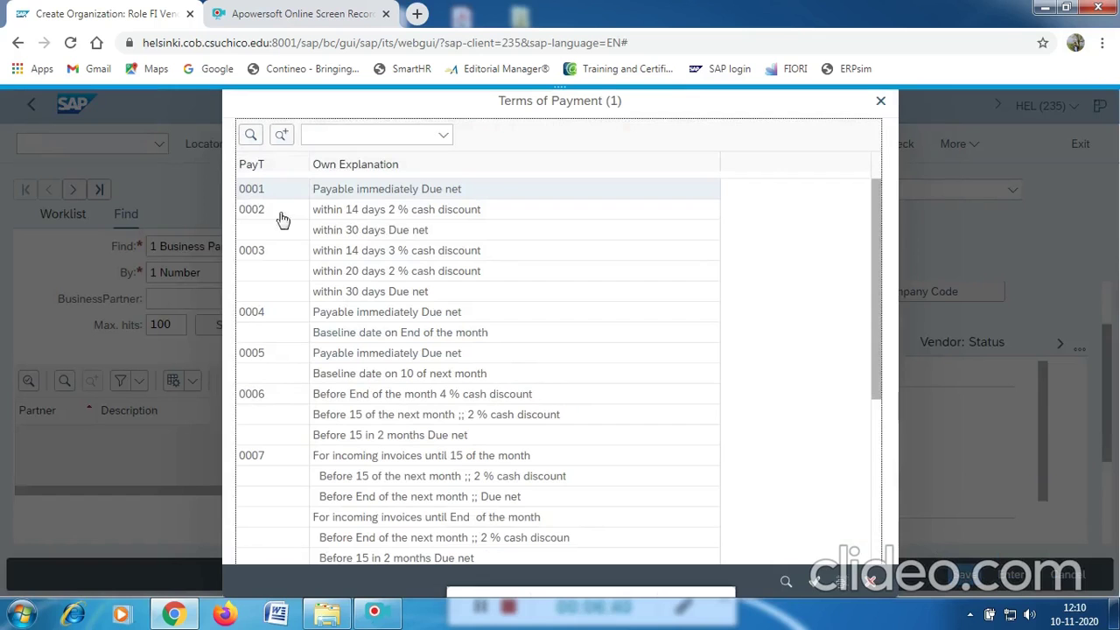
click(350, 194)
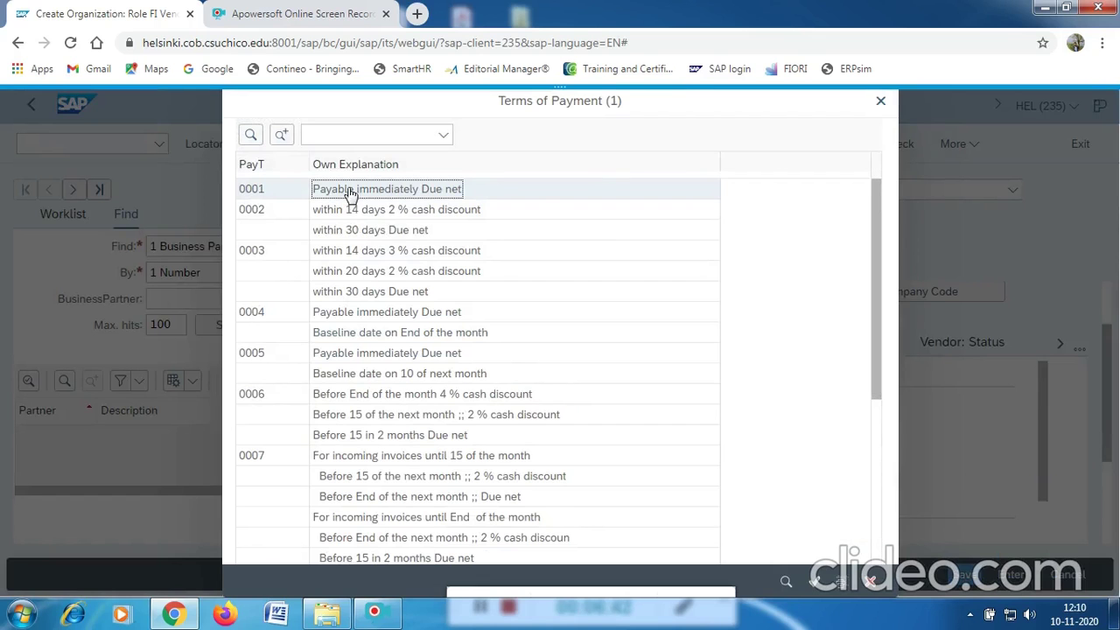
double_click(350, 194)
scroll(560, 433, down, 2)
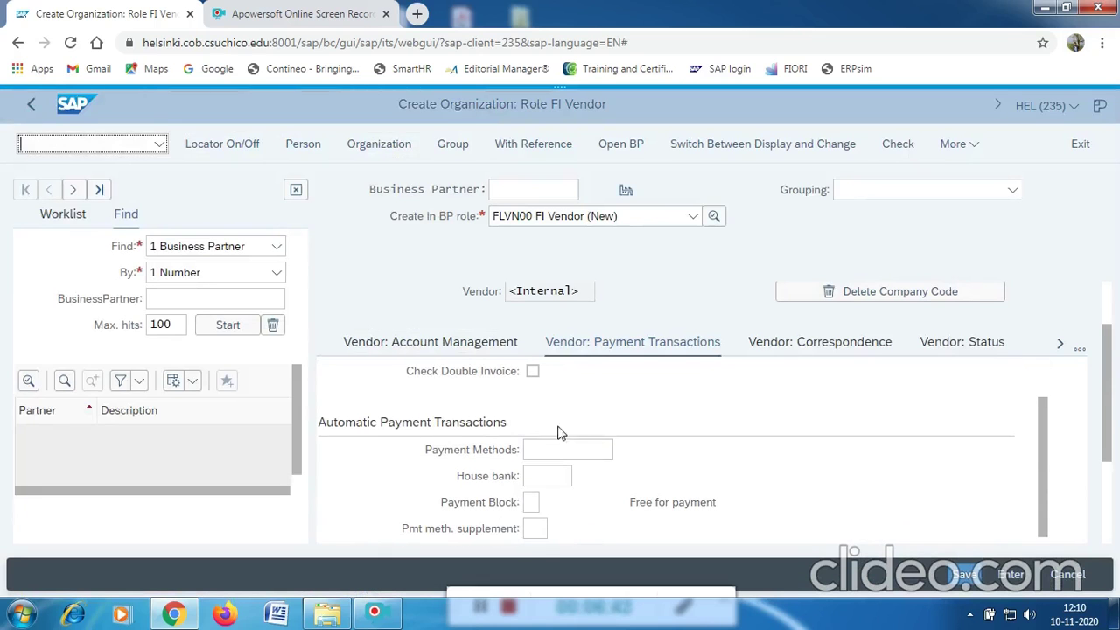
click(532, 371)
scroll(568, 409, up, 1)
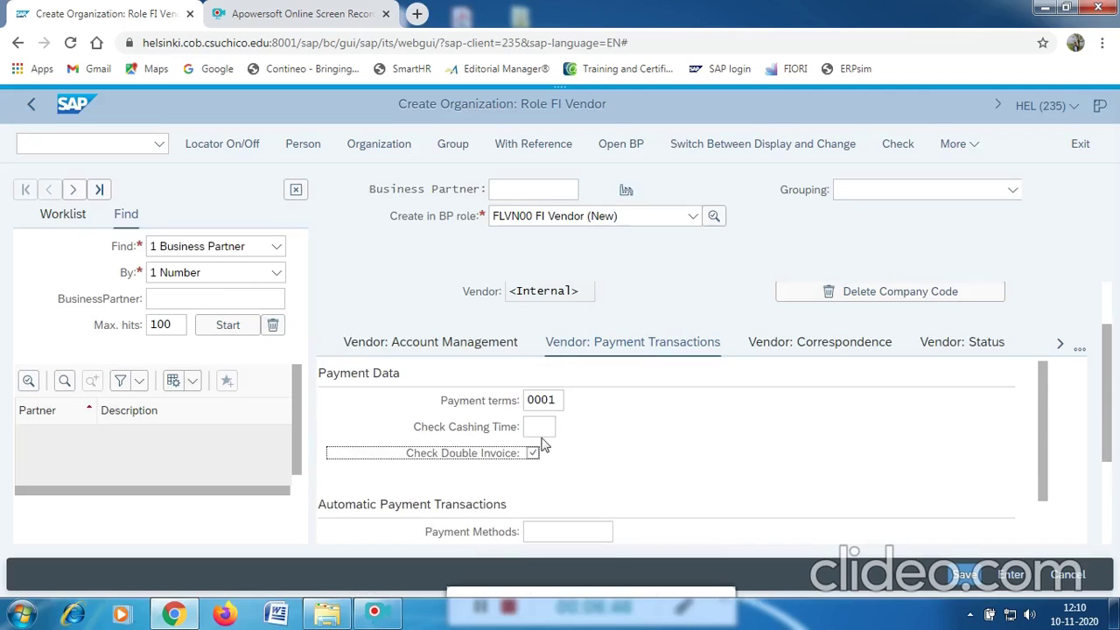
scroll(613, 453, down, 6)
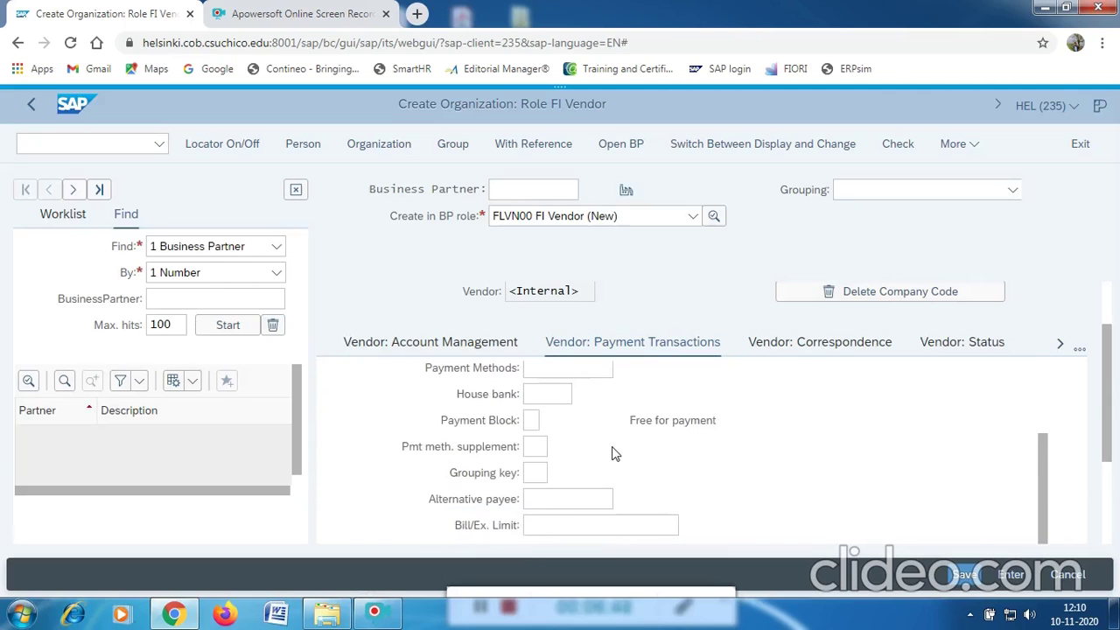
scroll(612, 453, down, 2)
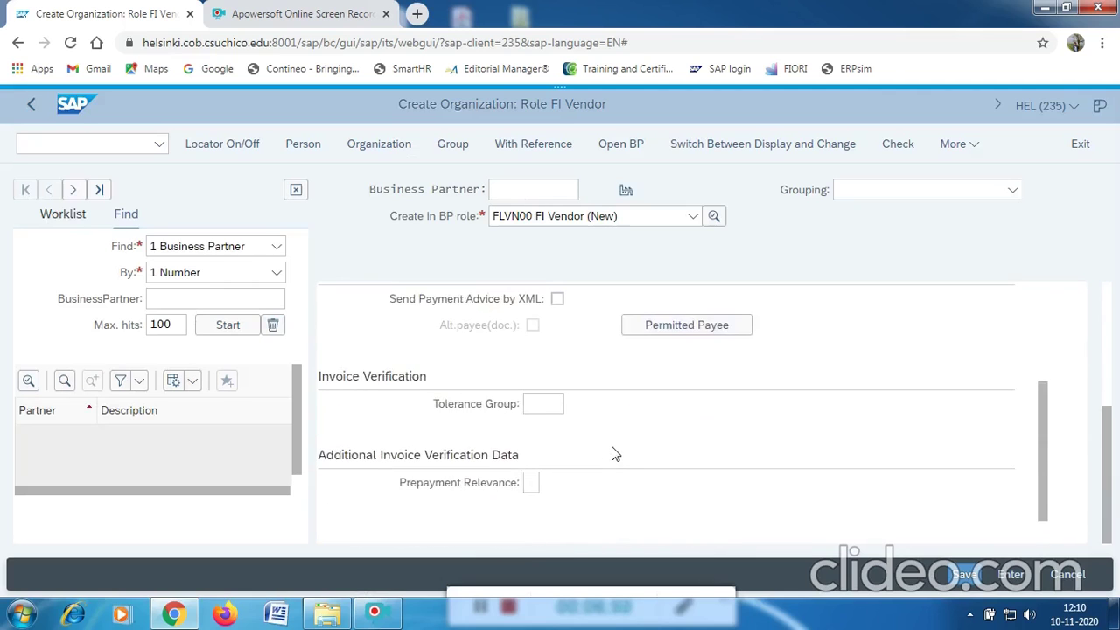
scroll(613, 453, up, 3)
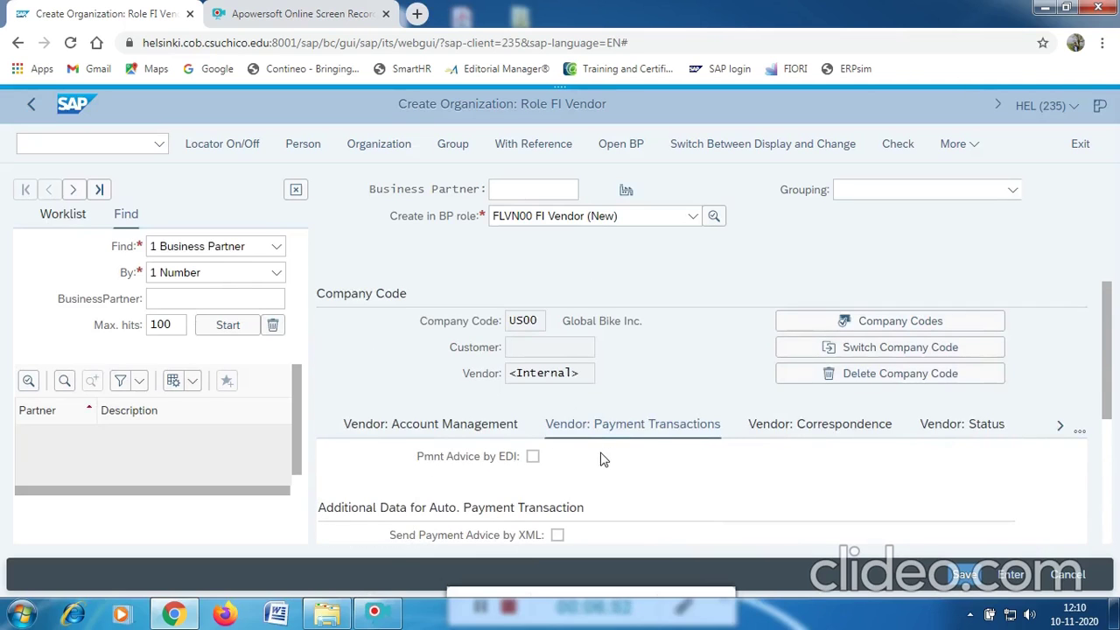
click(692, 218)
Switch the business partner to the FLVN01 Vendor role, saving it as BP 51095 first.
click(589, 267)
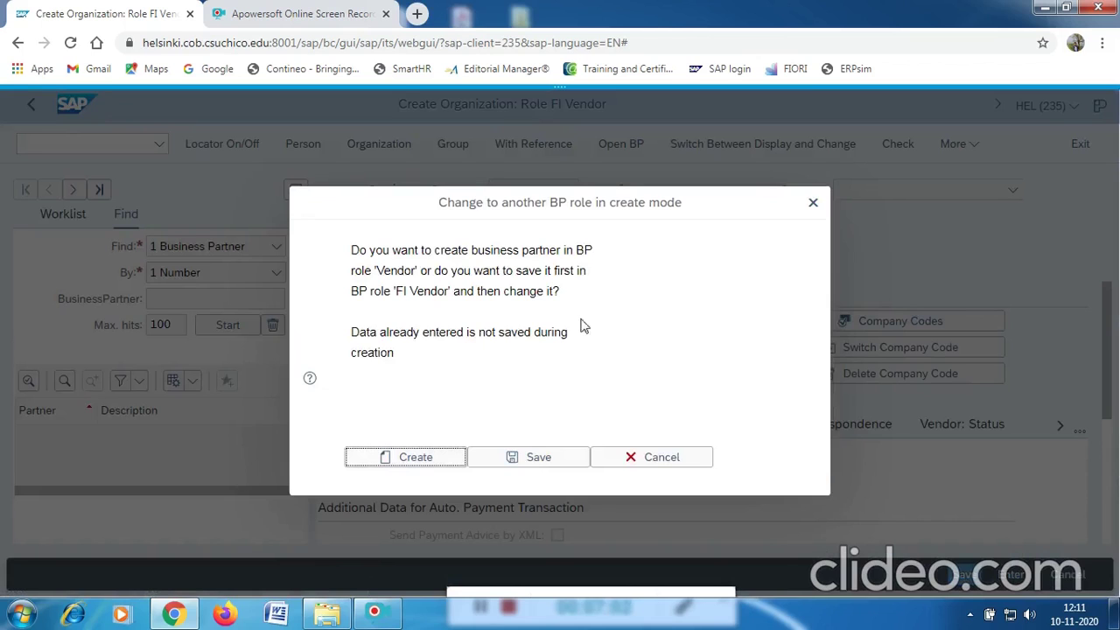
click(530, 459)
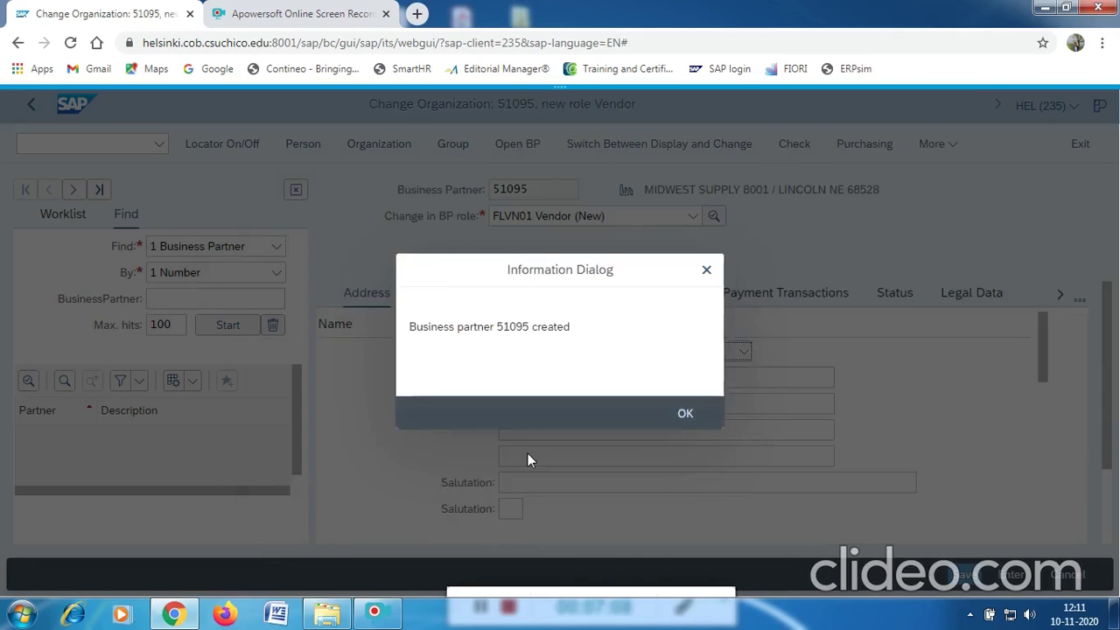
click(685, 403)
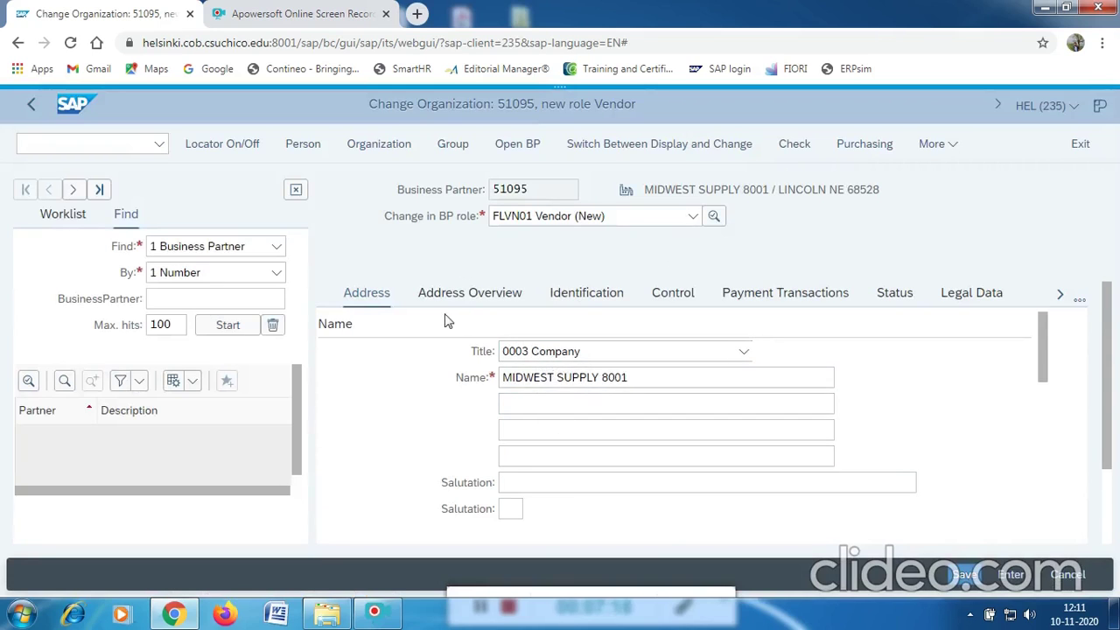
Assign purchasing organization US00 (GBI US) to the vendor.
click(874, 150)
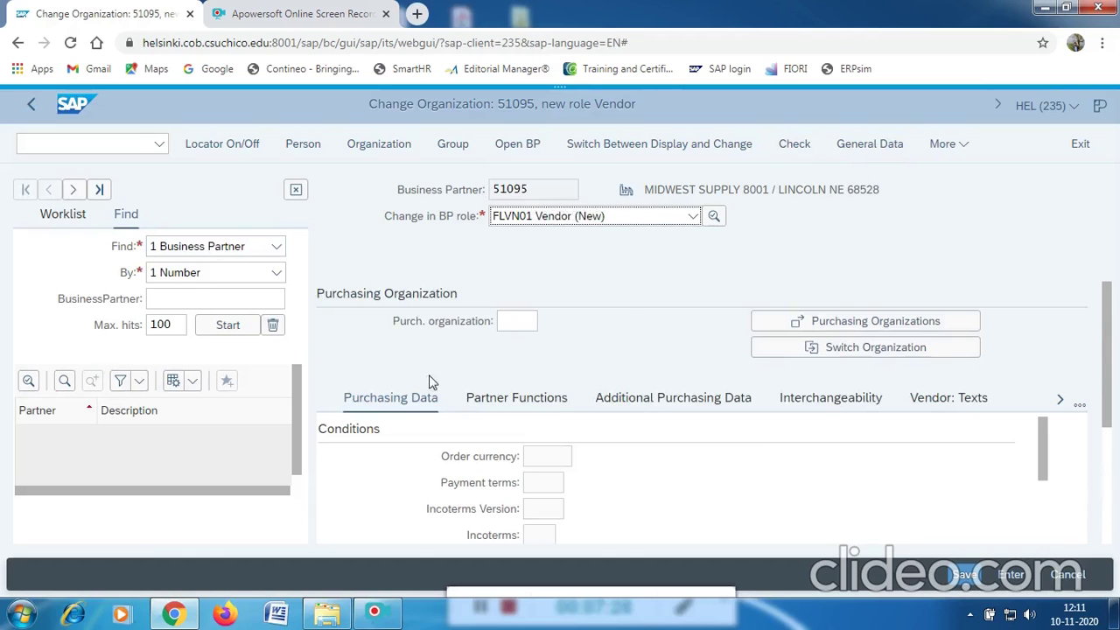
click(513, 321)
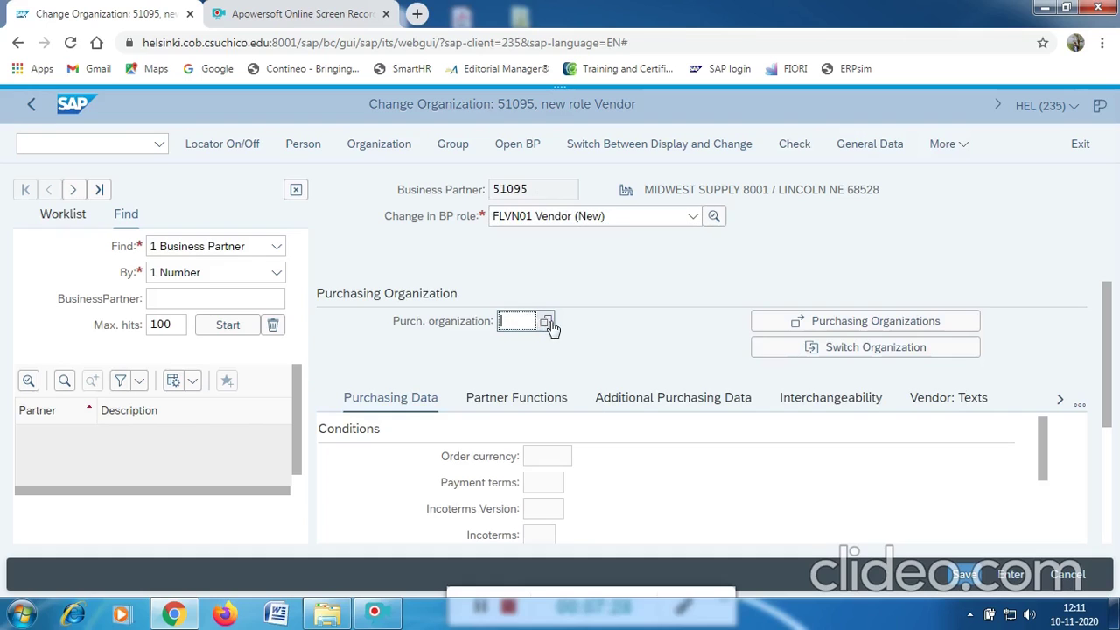
click(546, 323)
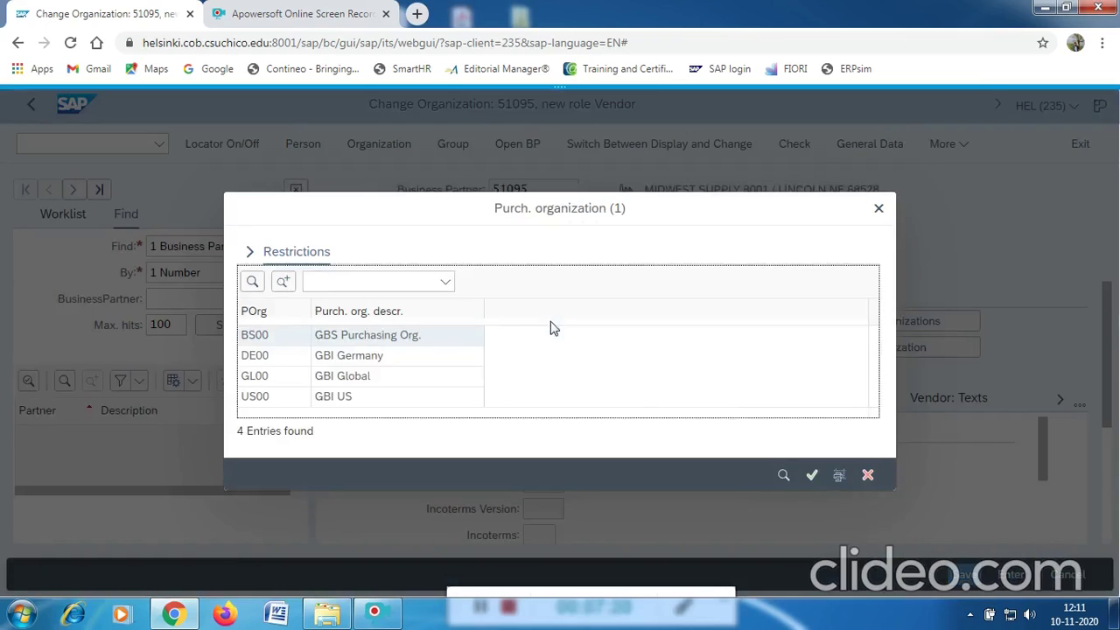
click(262, 398)
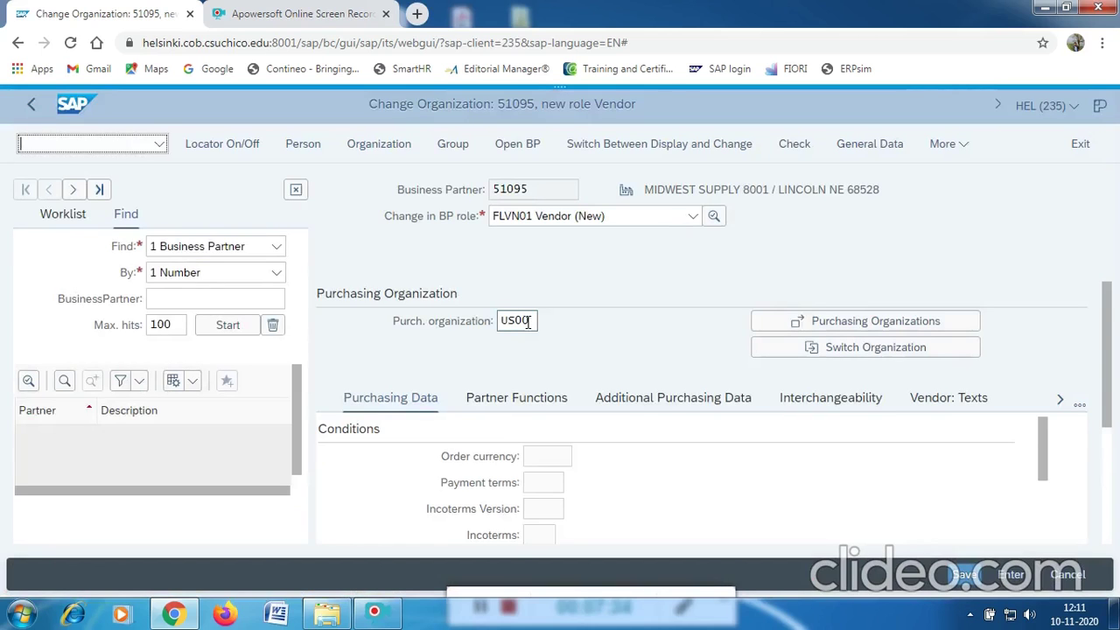
click(563, 484)
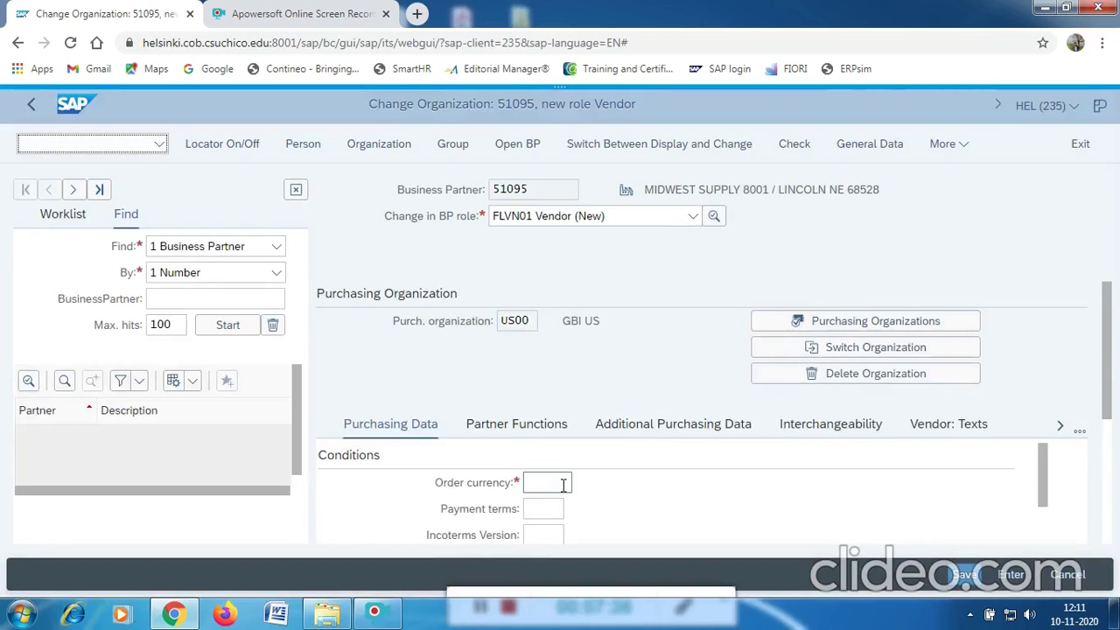
Set the vendor's order currency to USD.
click(564, 485)
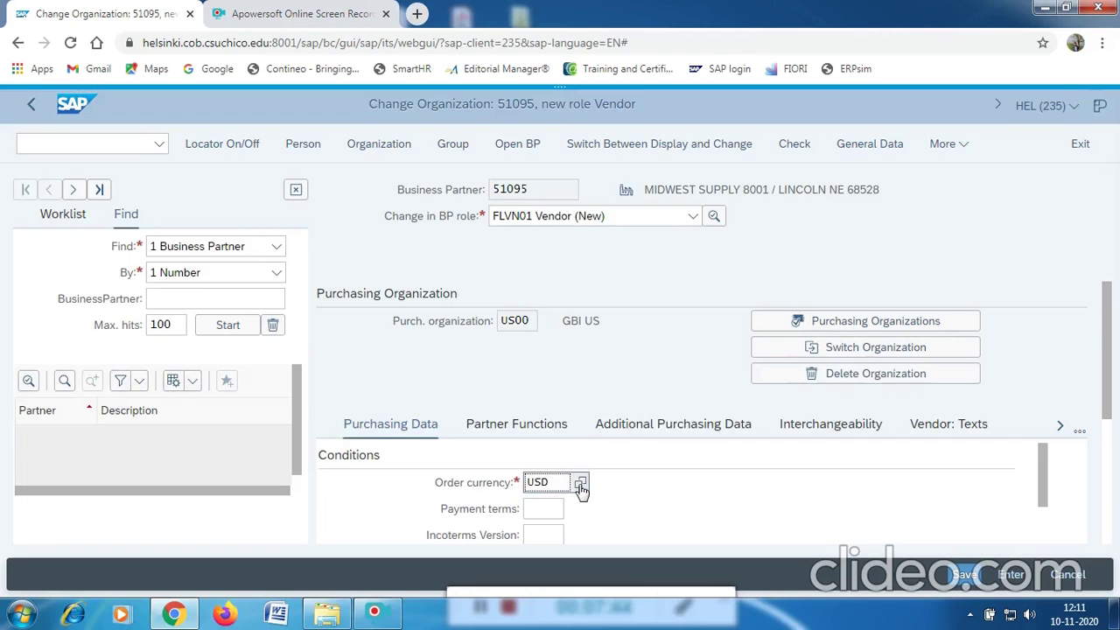
click(580, 484)
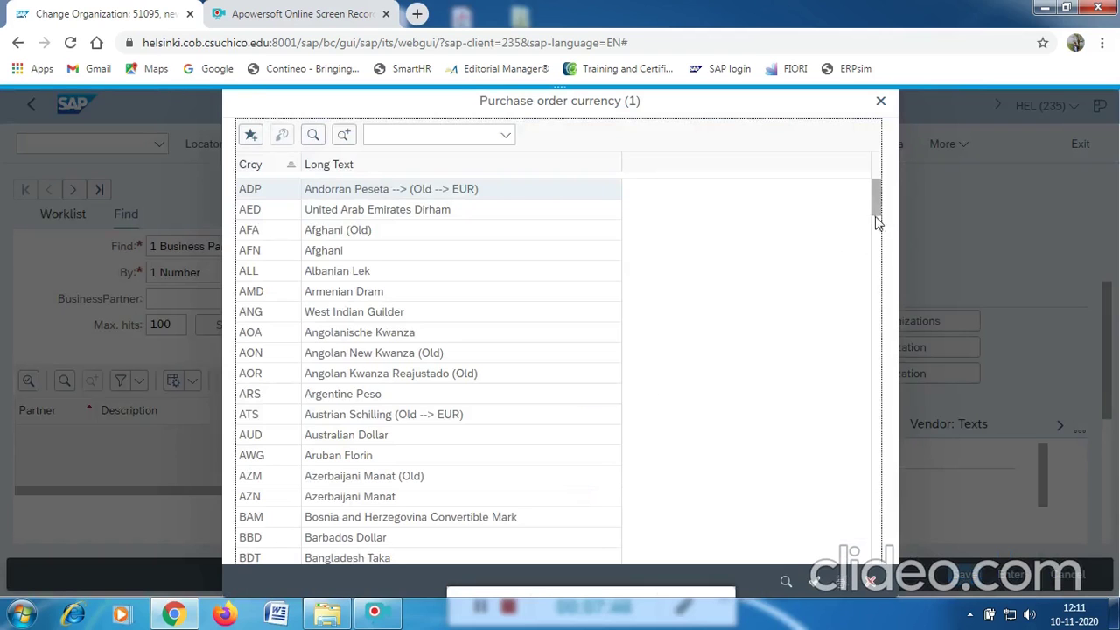
click(872, 480)
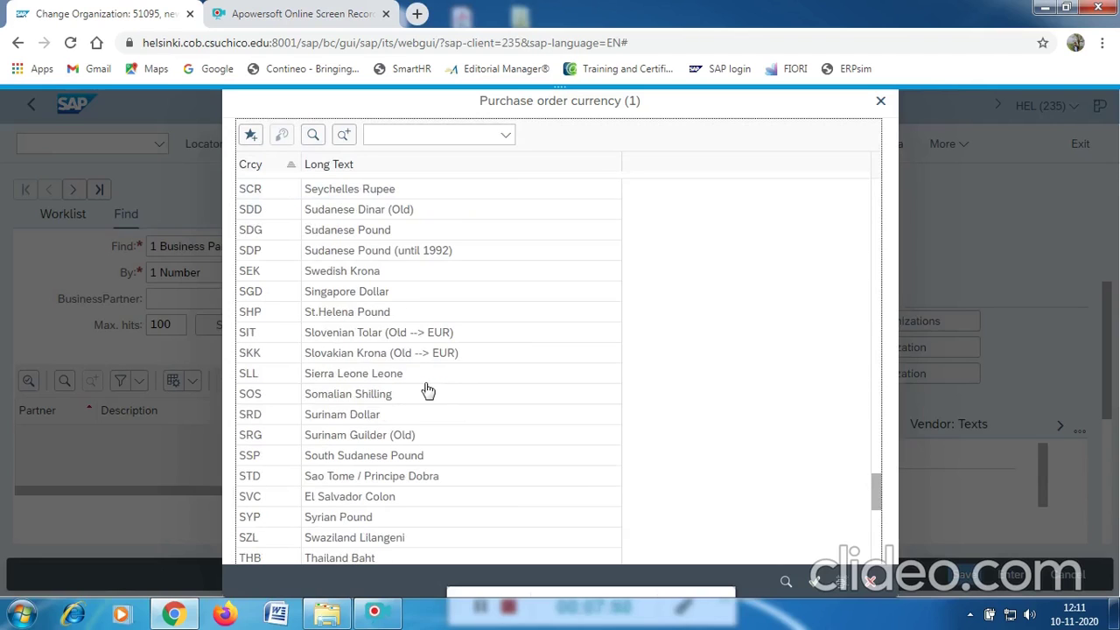
scroll(426, 392, down, 2)
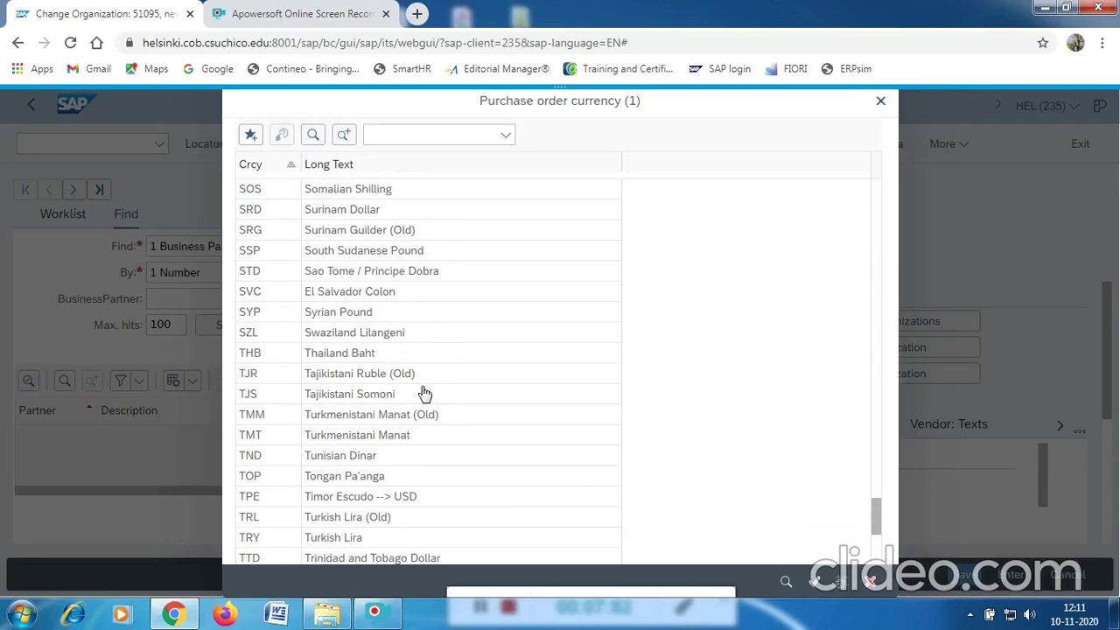
scroll(424, 394, down, 1)
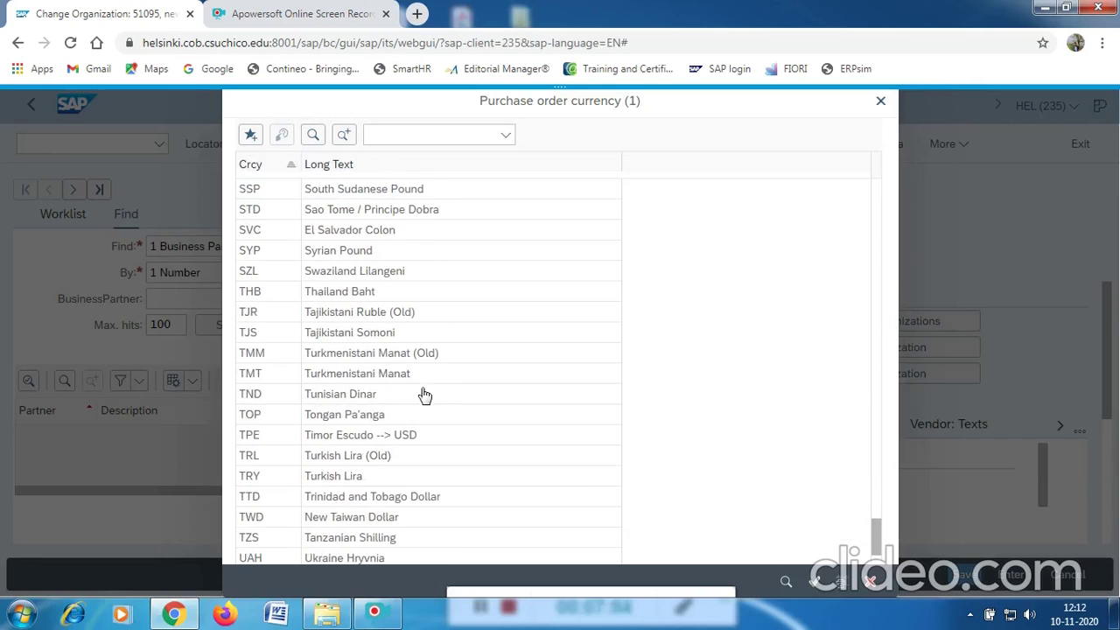
scroll(424, 395, down, 2)
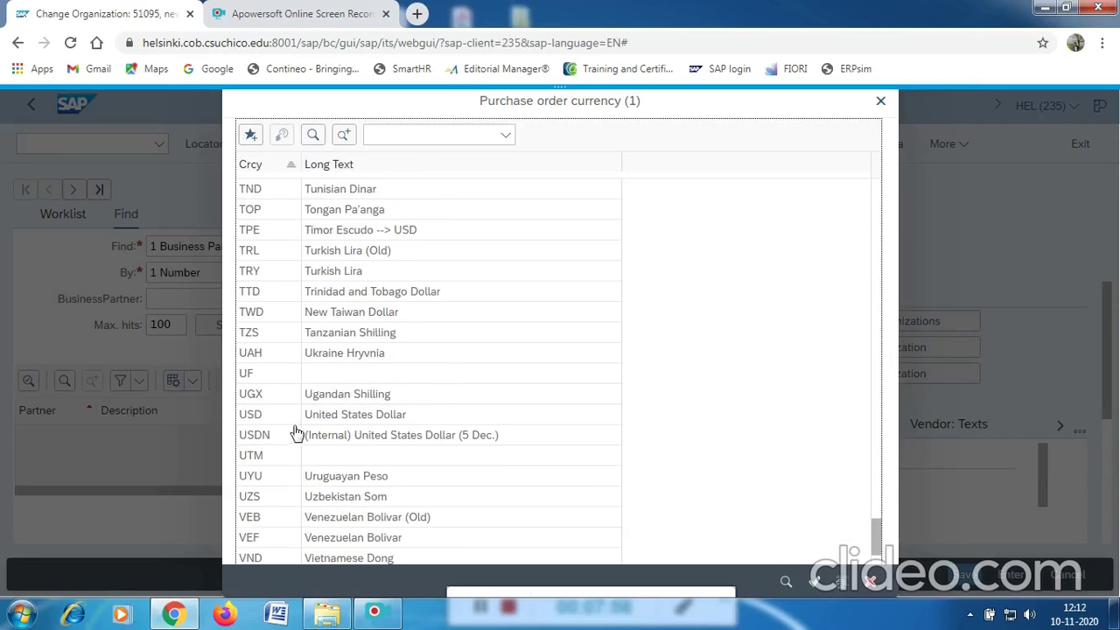
click(251, 416)
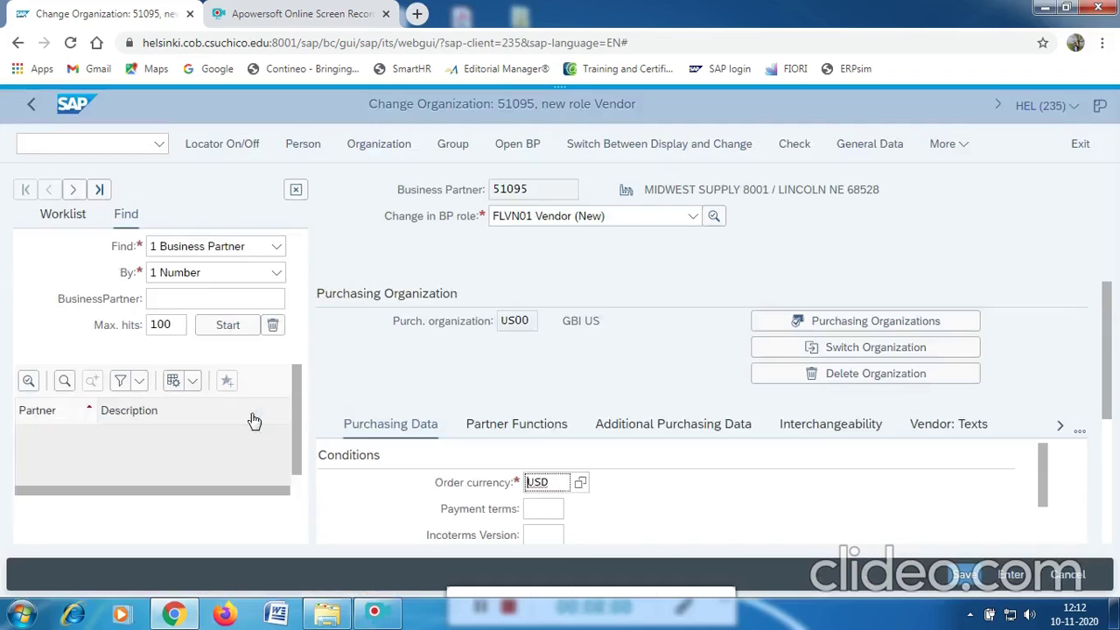
Choose payment terms 0001 (payable immediately, due net) for purchasing organization US00.
click(549, 505)
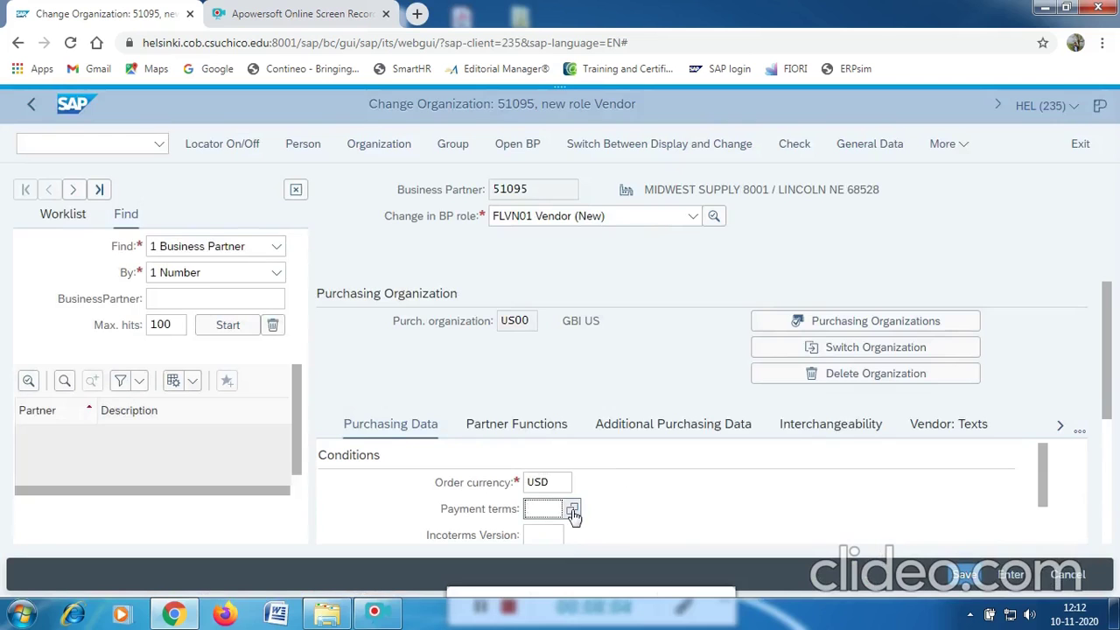
click(572, 510)
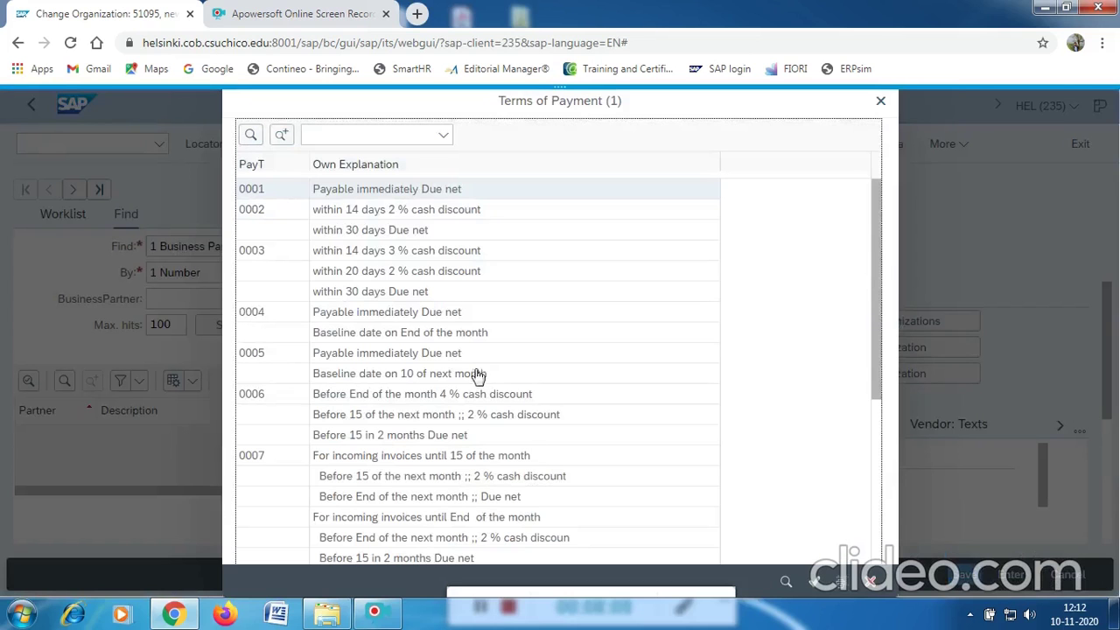
click(393, 199)
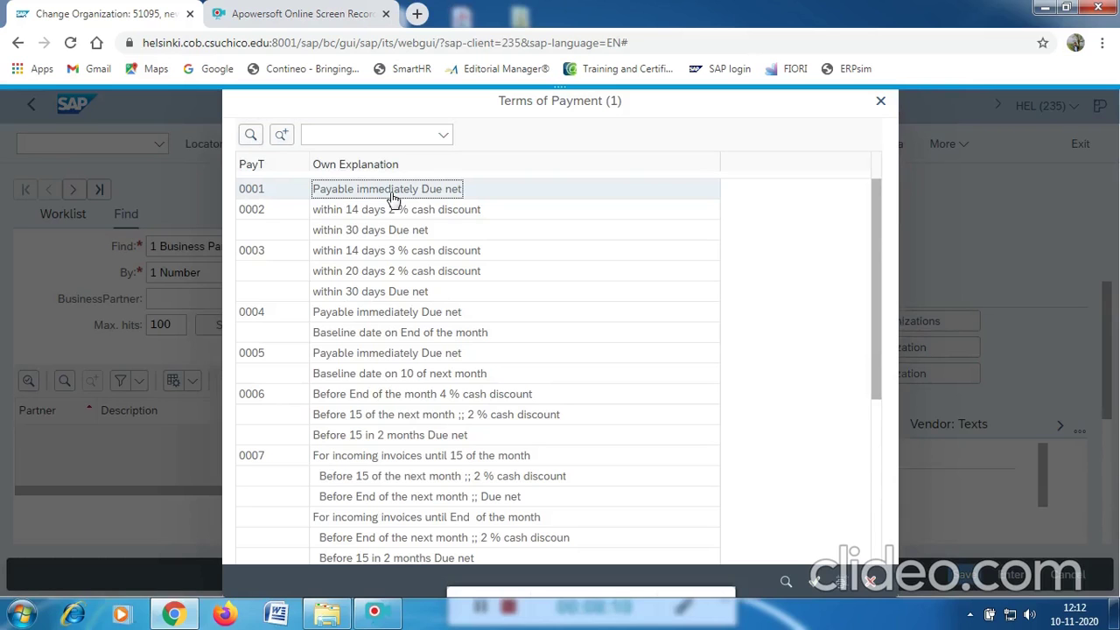
double_click(393, 199)
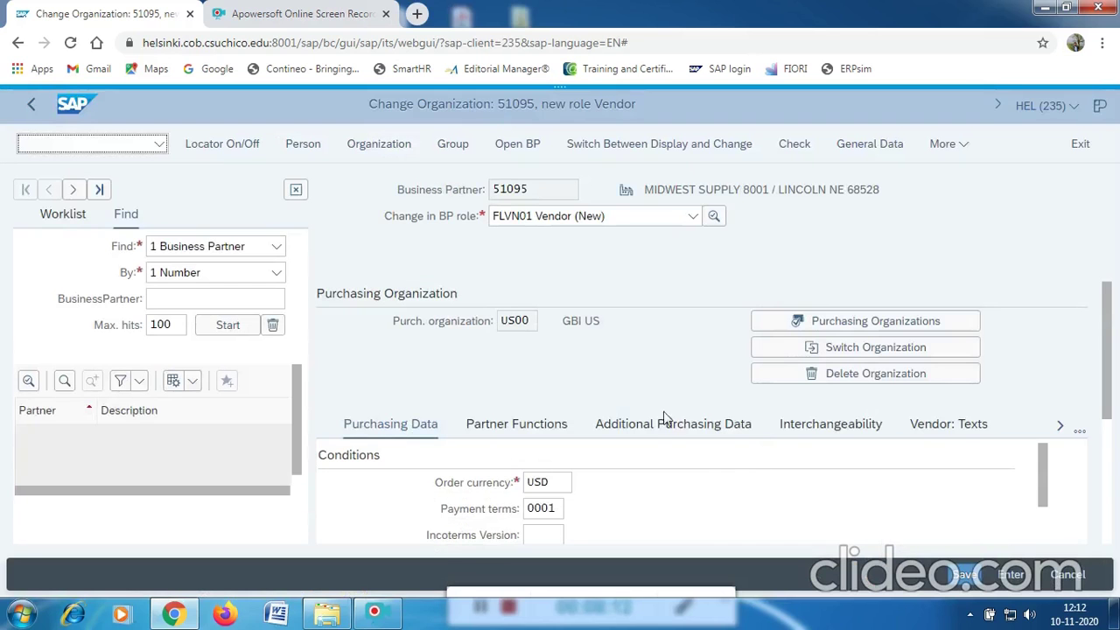
scroll(639, 379, down, 2)
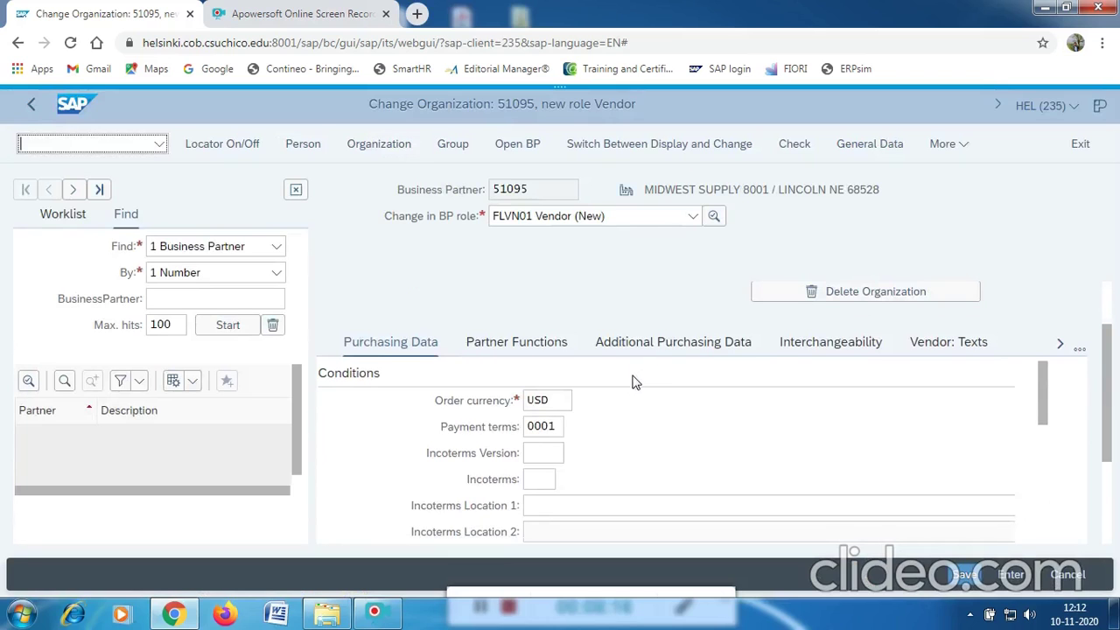
scroll(628, 457, up, 2)
scroll(612, 456, down, 8)
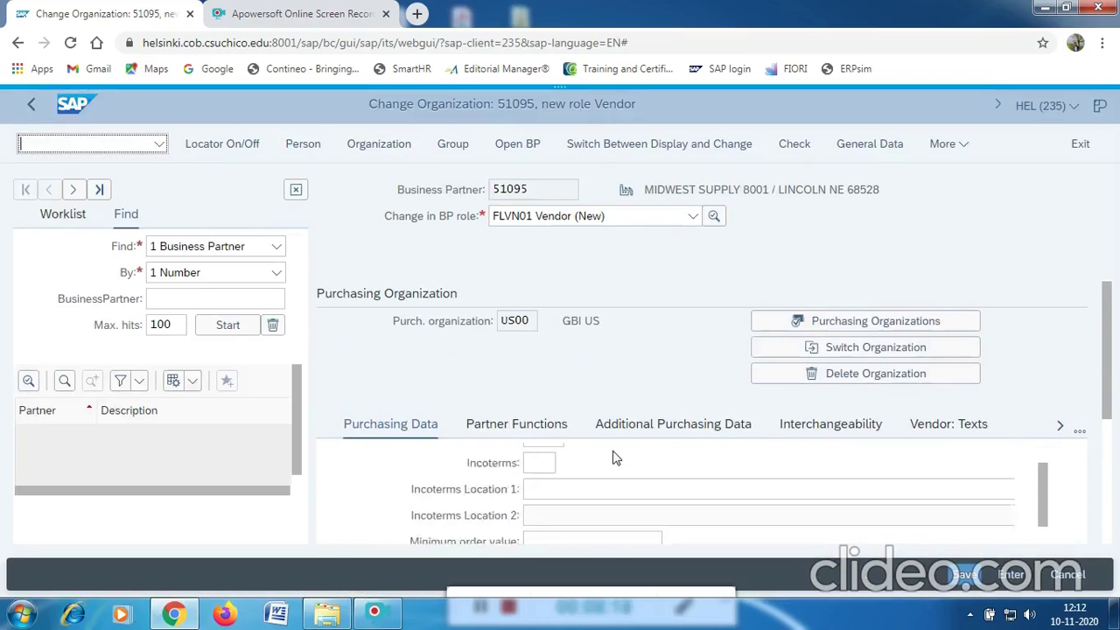
scroll(621, 512, up, 8)
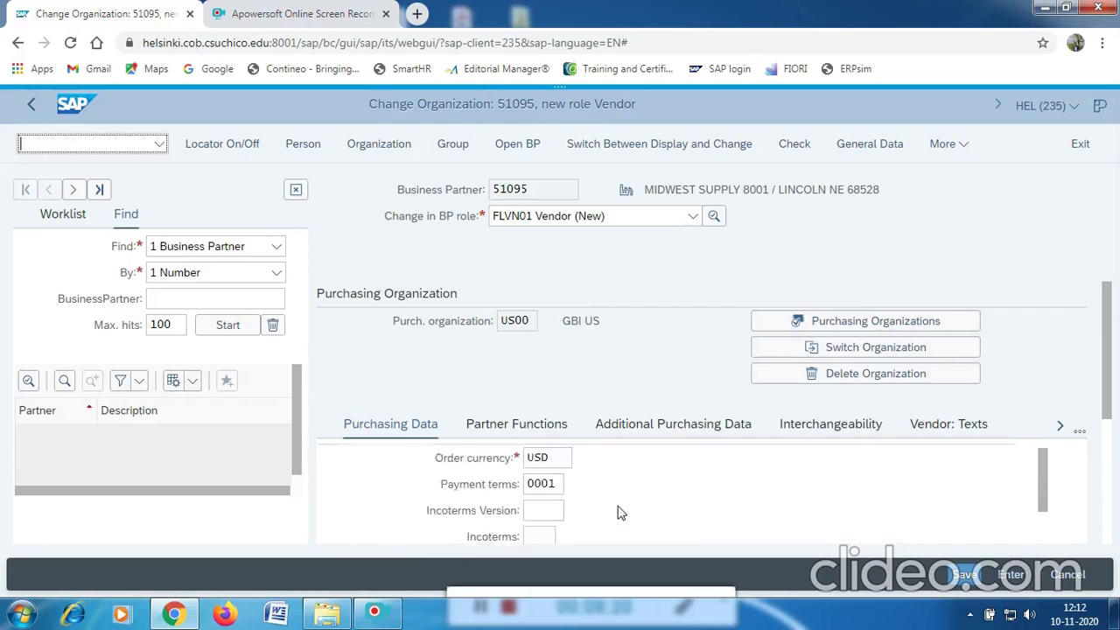
scroll(1104, 324, down, 4)
scroll(1104, 332, up, 2)
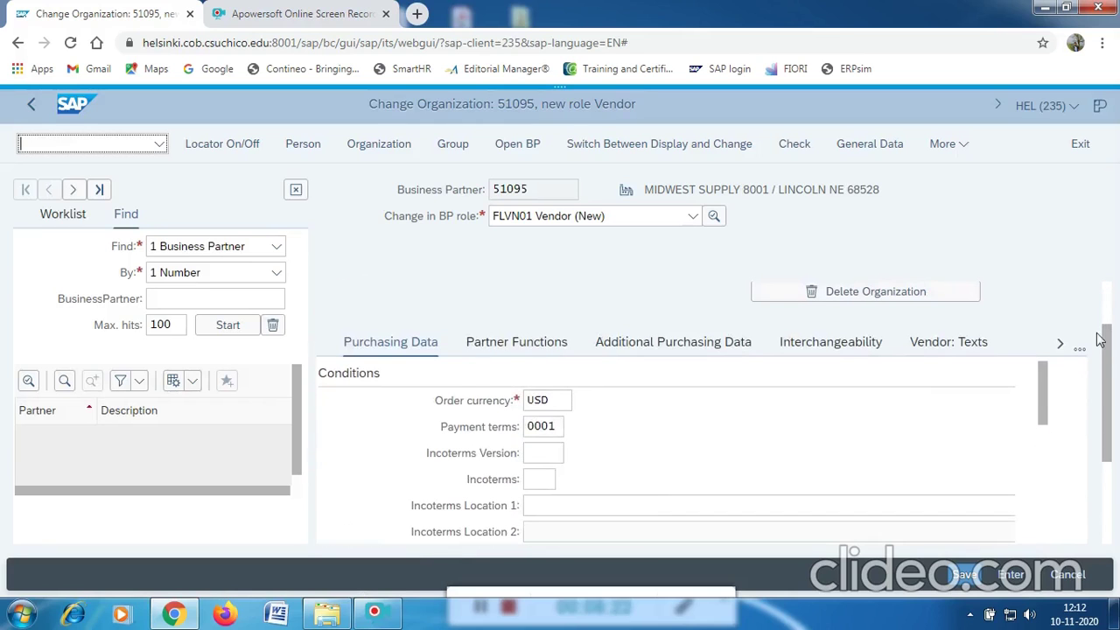
click(510, 345)
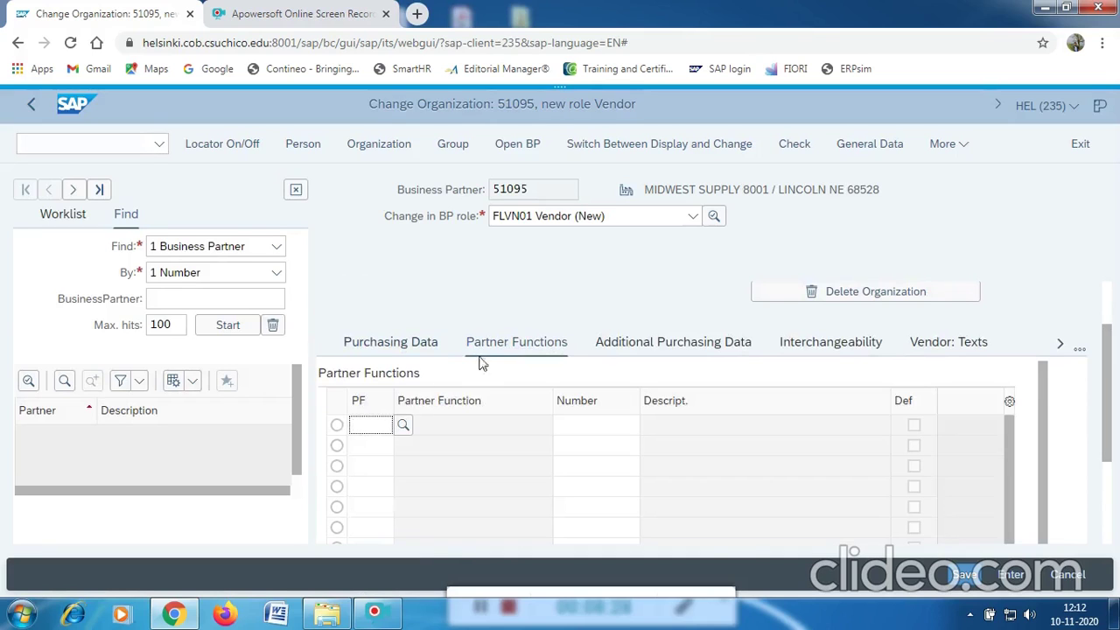
Enter partner function VN (Vendor) in the first Partner Functions row.
click(375, 425)
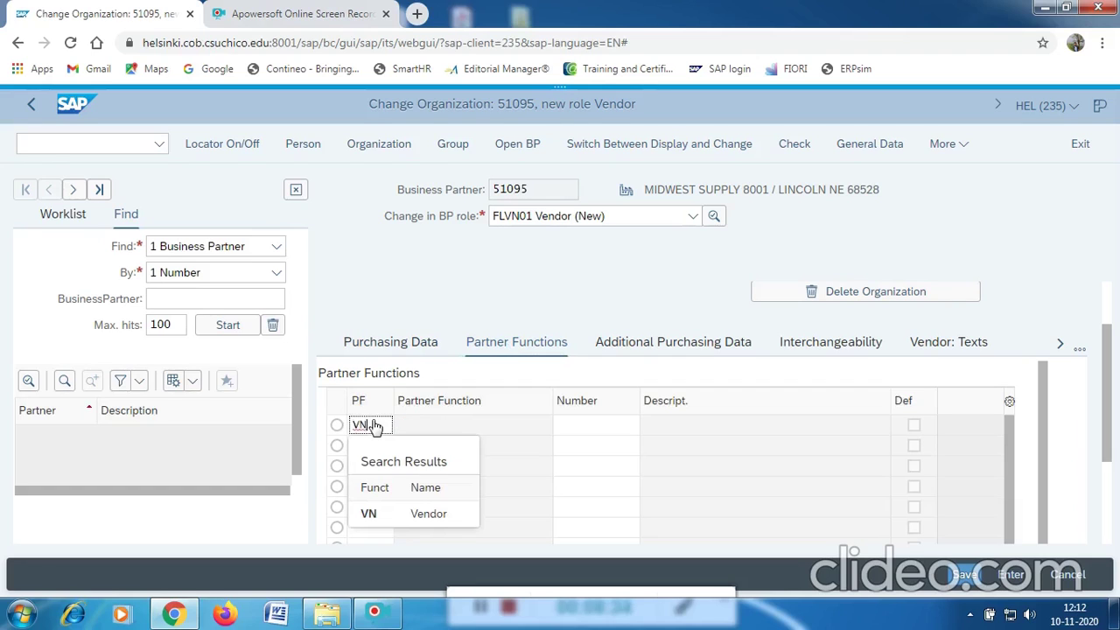
click(385, 512)
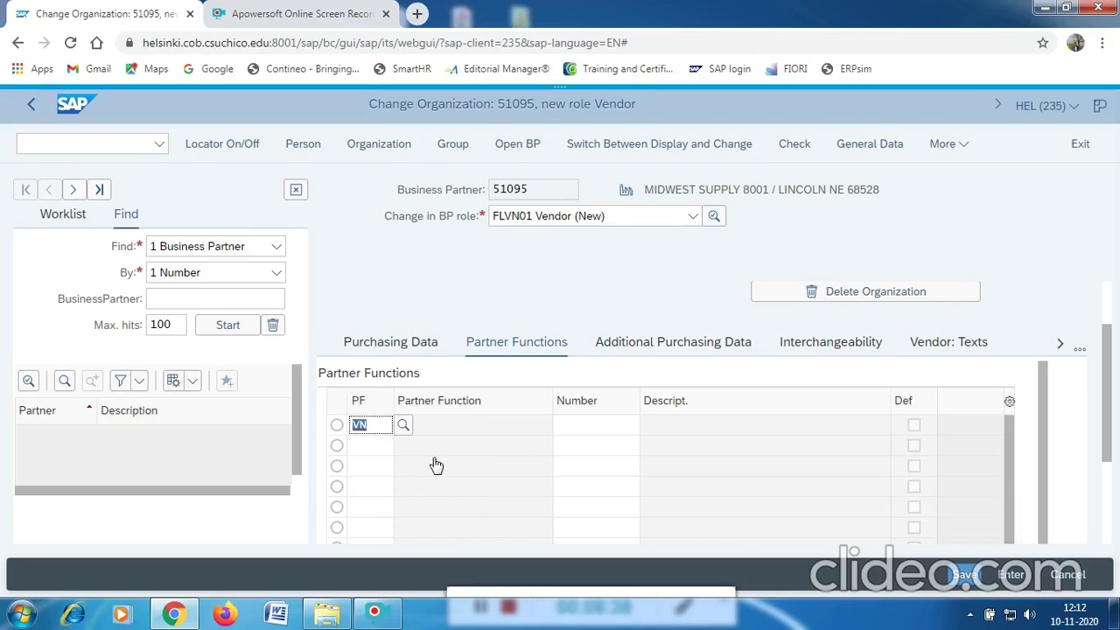
key(Return)
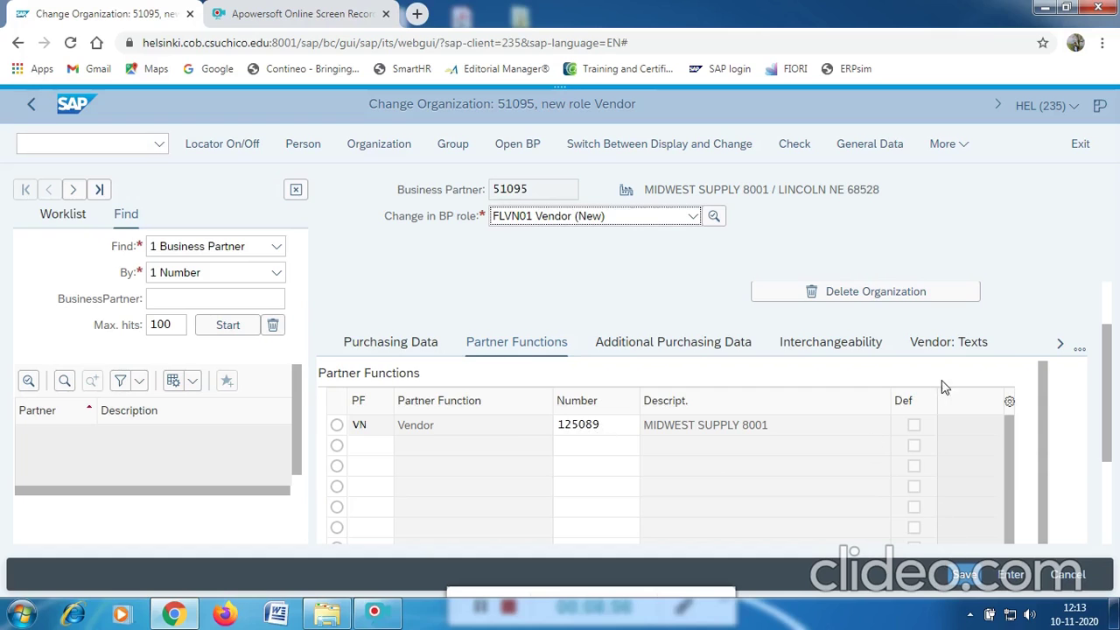
scroll(943, 387, up, 2)
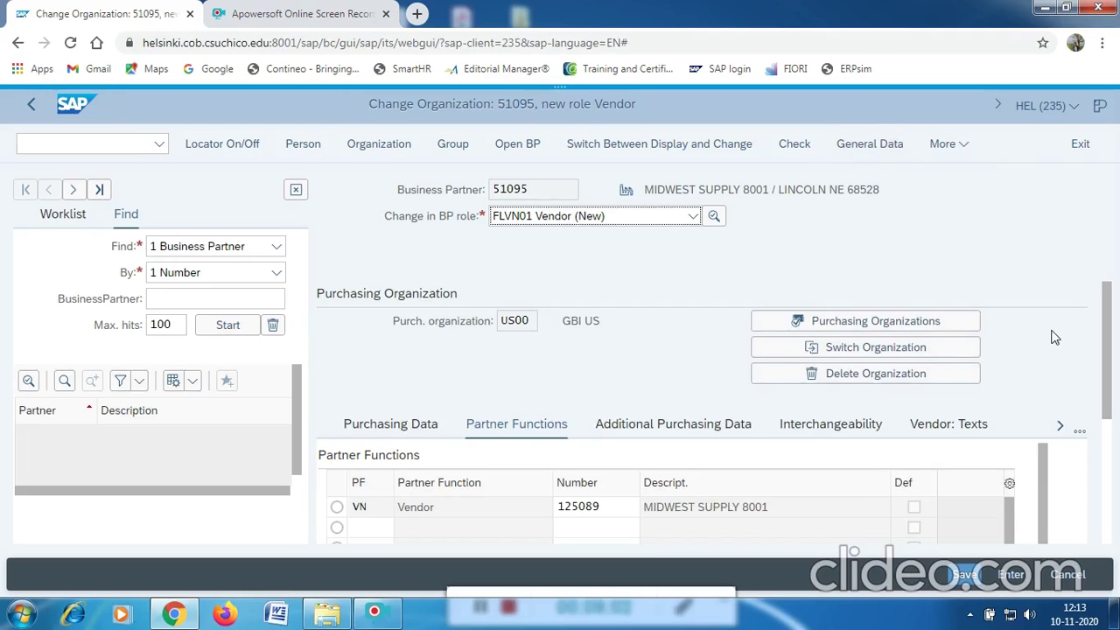
scroll(1054, 337, down, 1)
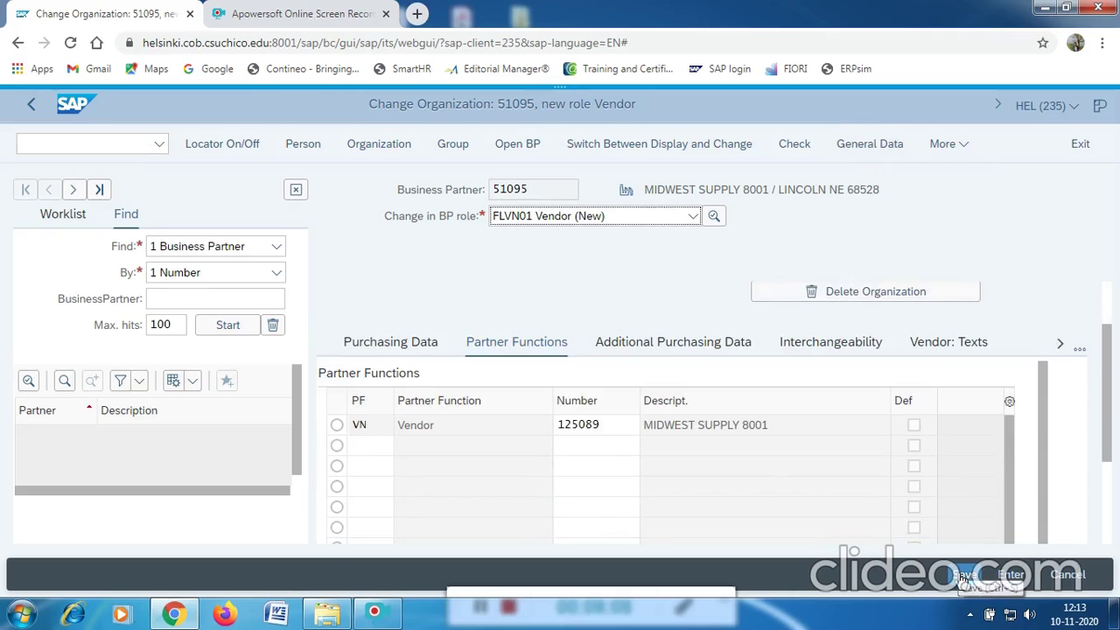
click(963, 577)
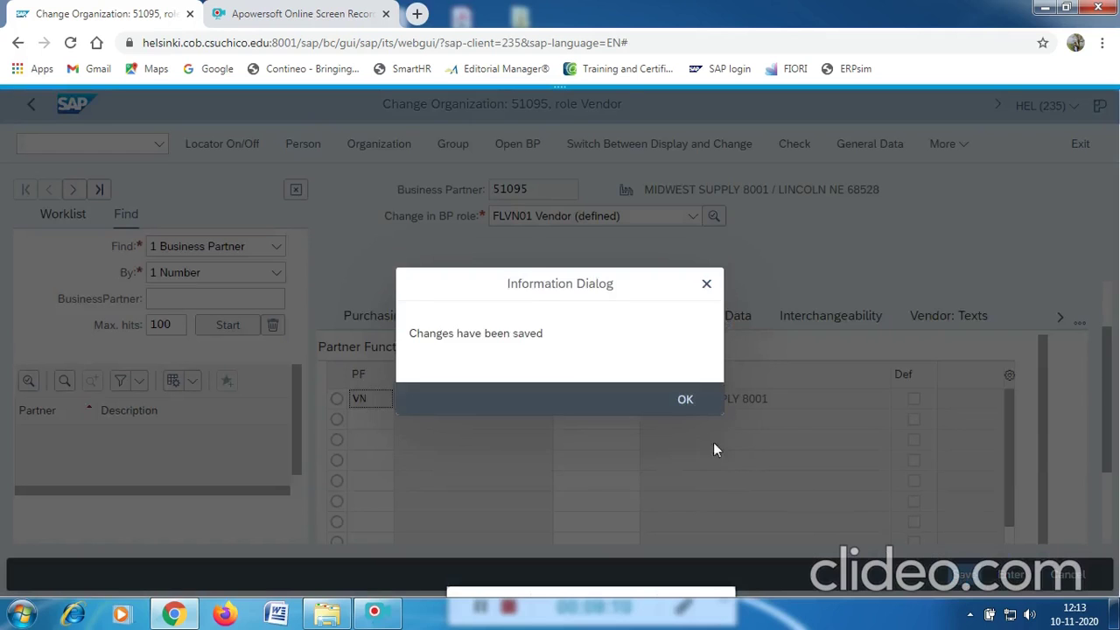
Acknowledge the changes-saved message and enter /N to leave the vendor screen.
click(684, 400)
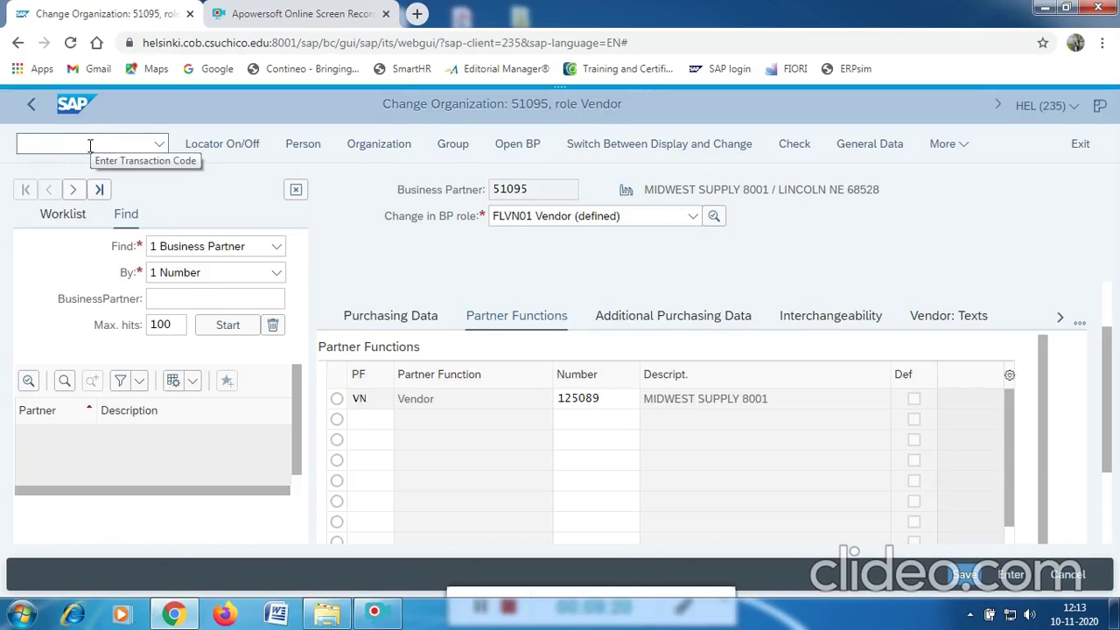
click(90, 145)
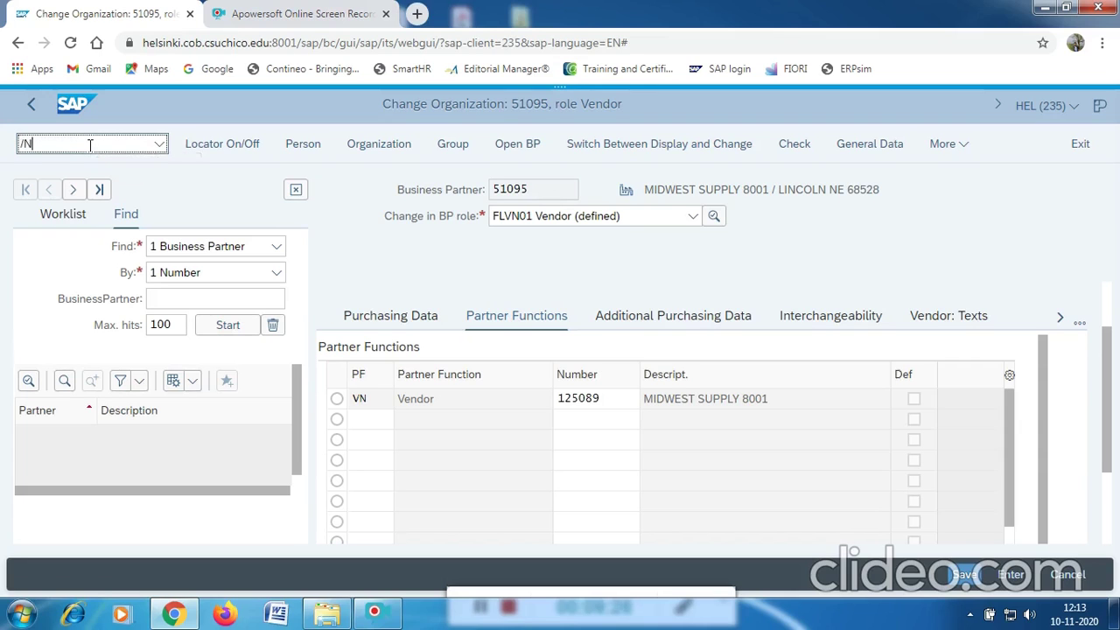
key(Return)
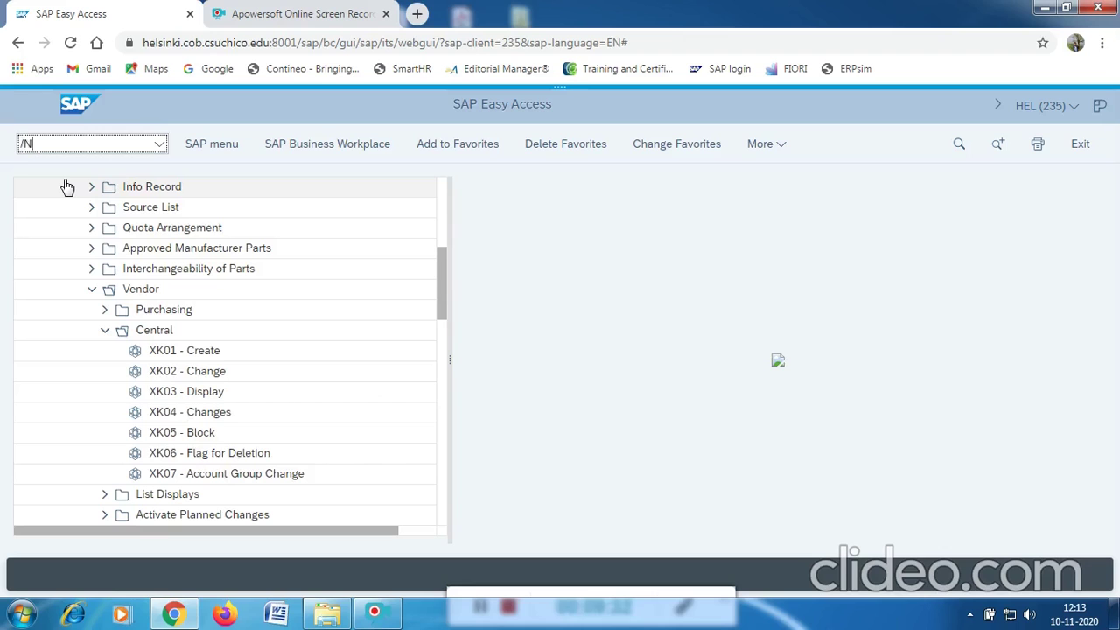
Go to Logistics > Materials Management > Material Master > Material and start MMH1 Trading Goods.
key(Return)
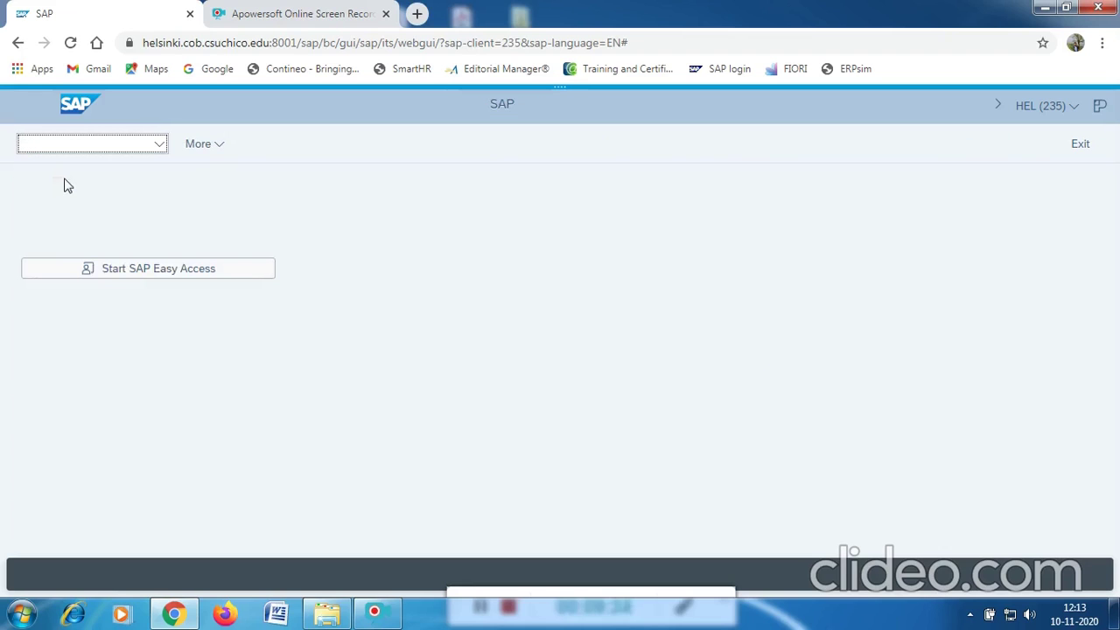
click(118, 271)
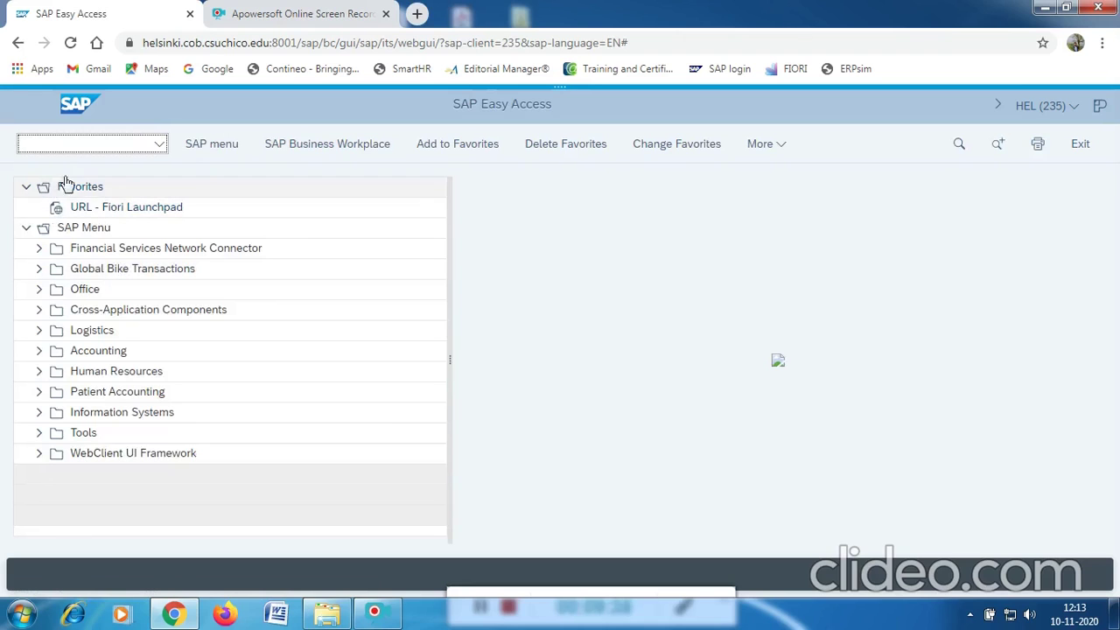
click(37, 333)
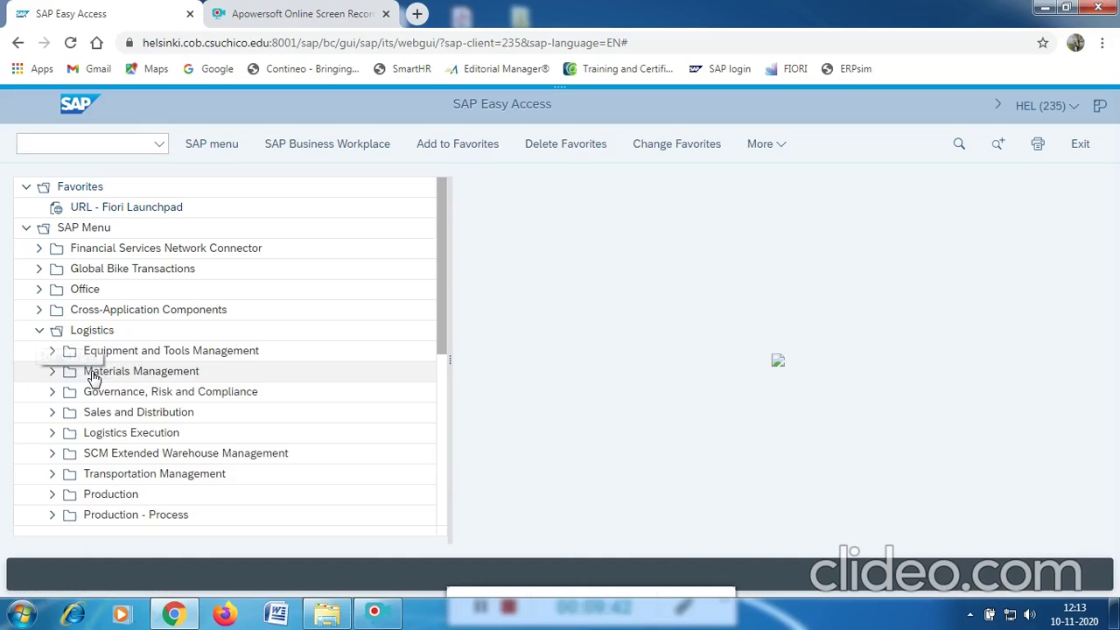
click(53, 374)
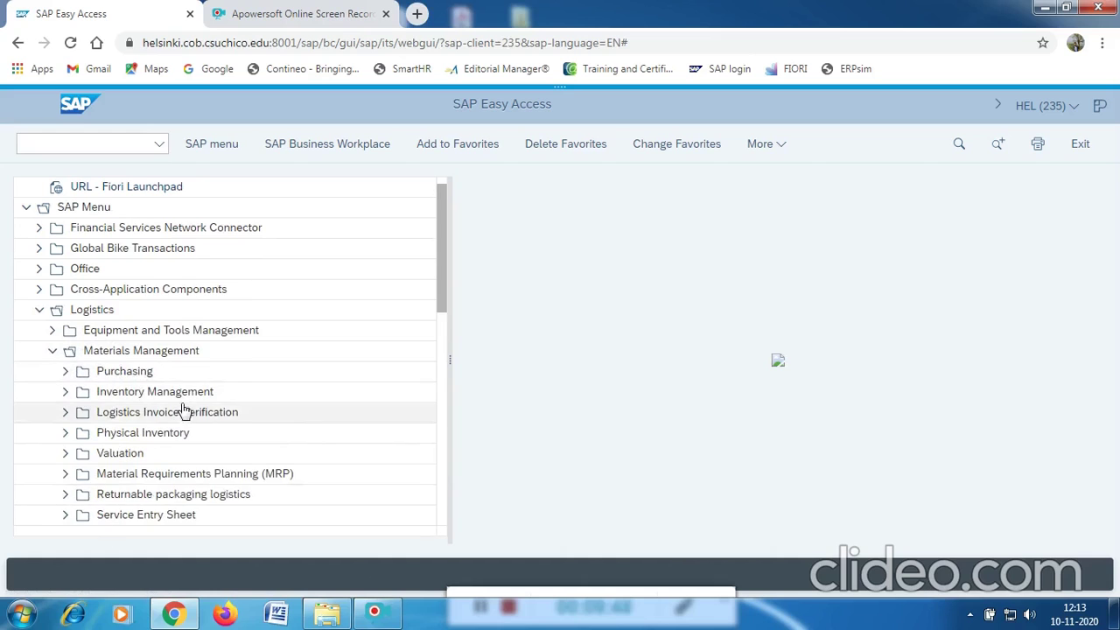
scroll(183, 411, down, 1)
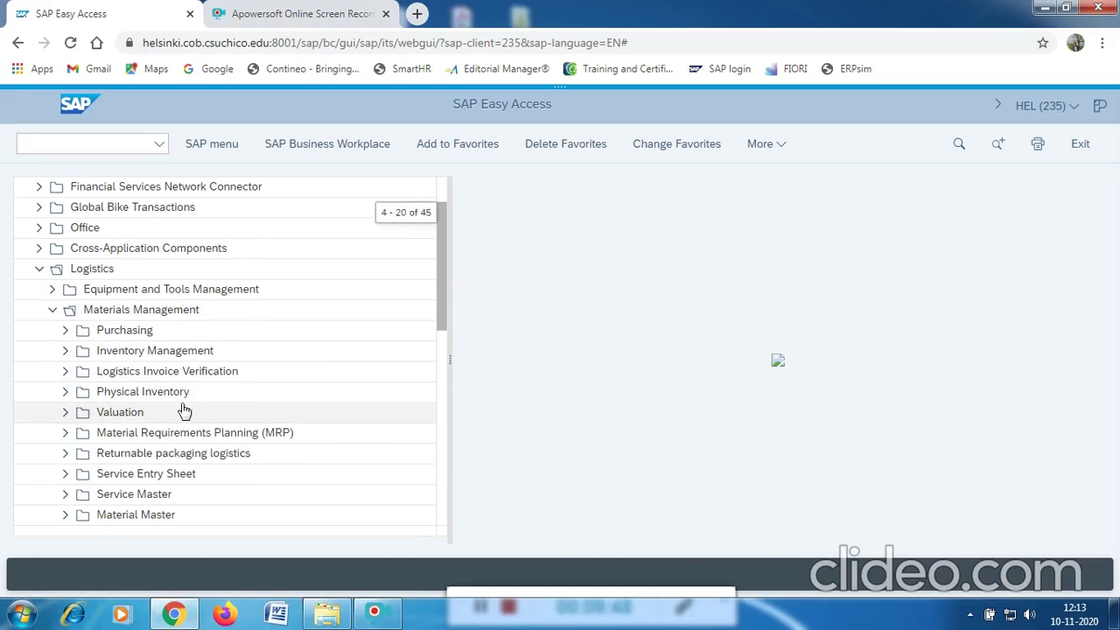
click(66, 516)
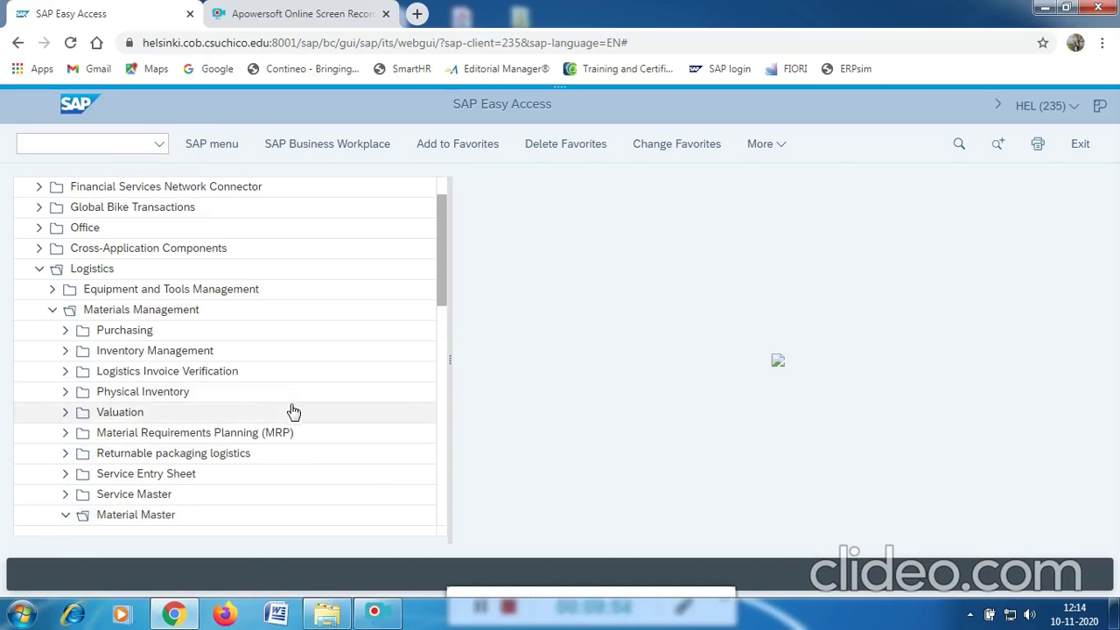
scroll(295, 412, down, 5)
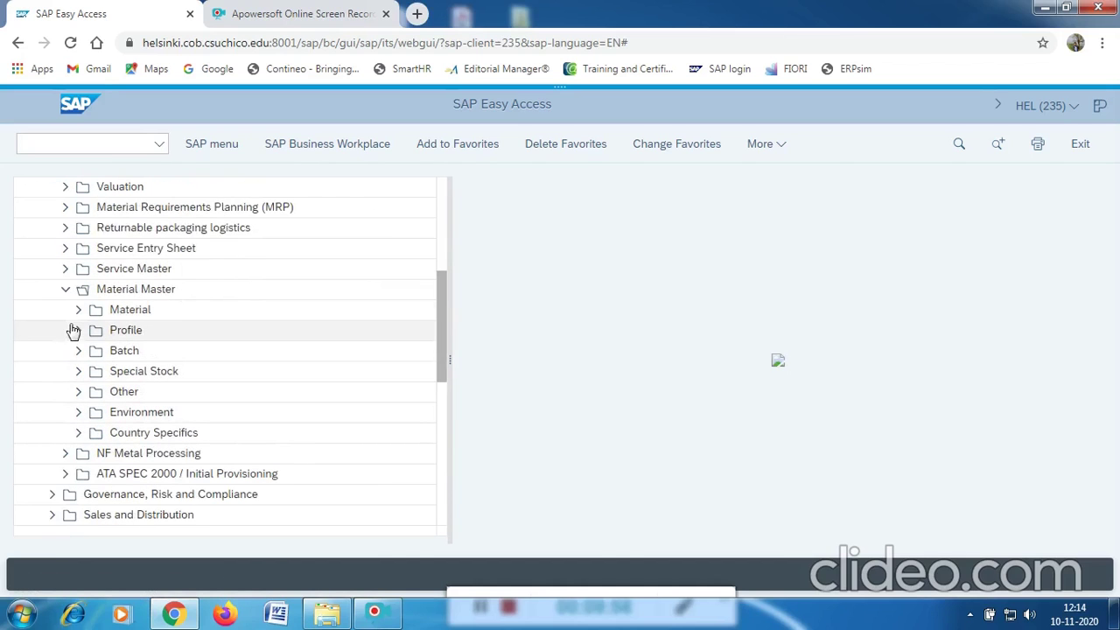
click(77, 310)
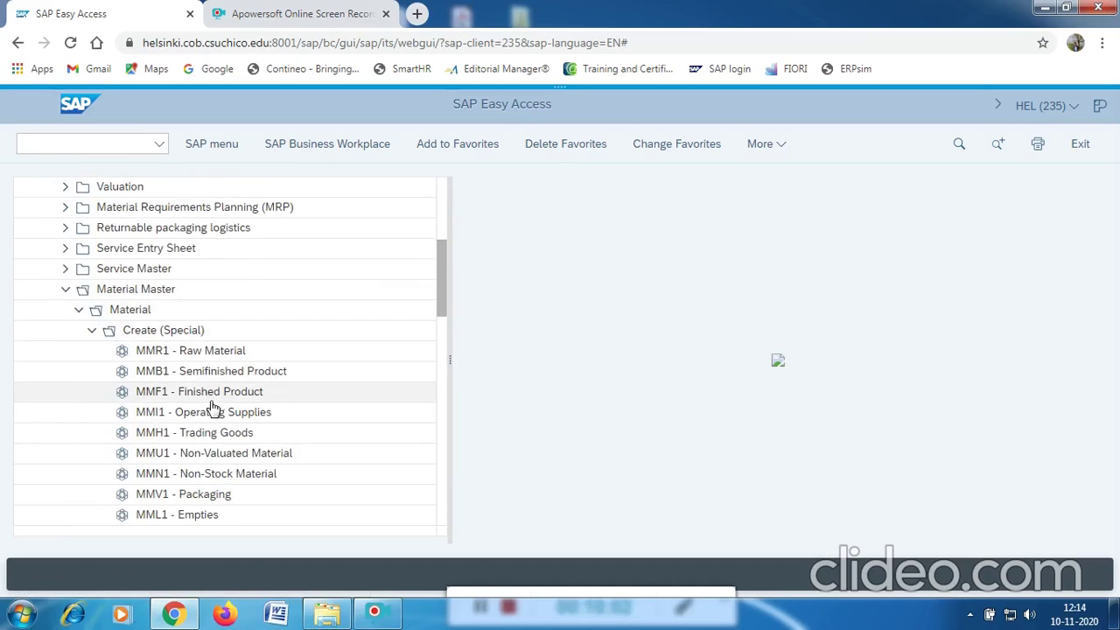
double_click(194, 437)
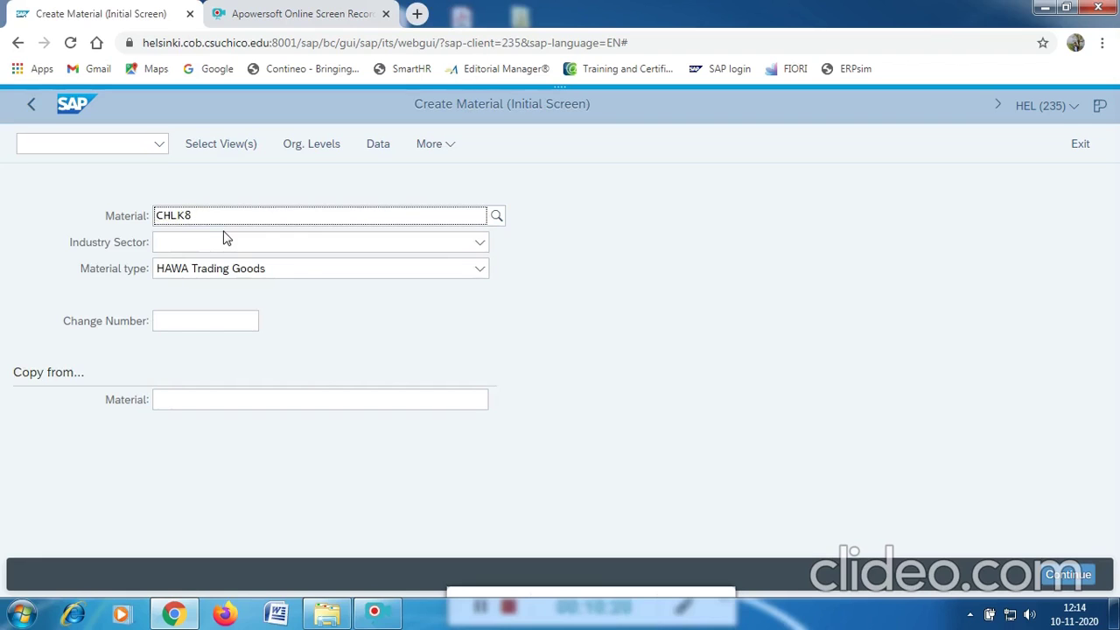
Enter material number CHLK88001.
text(001)
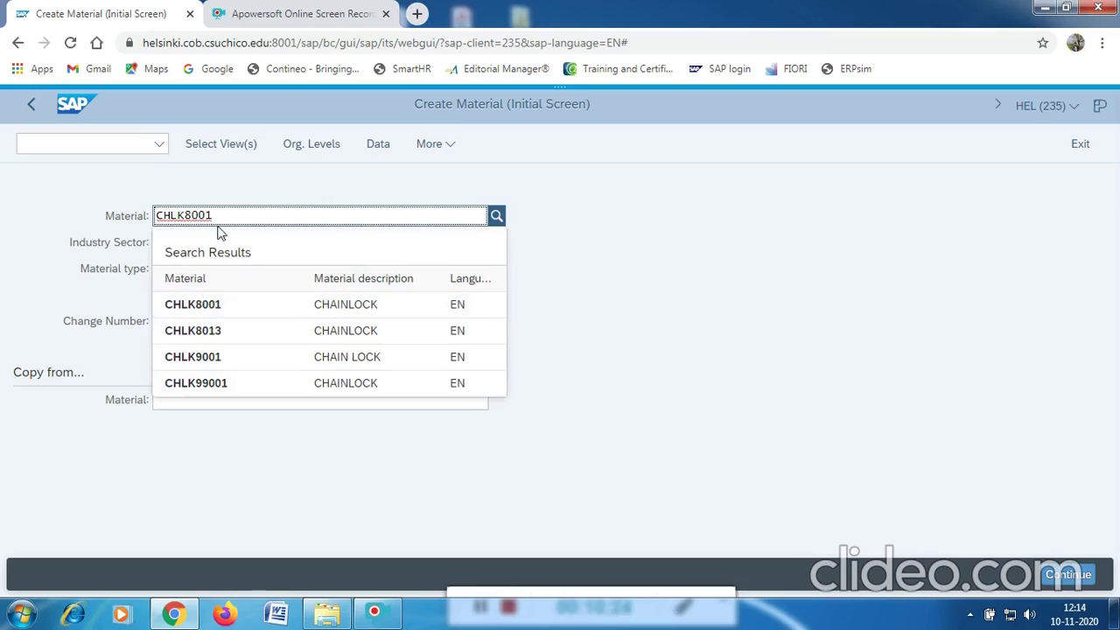
click(192, 216)
key(Right)
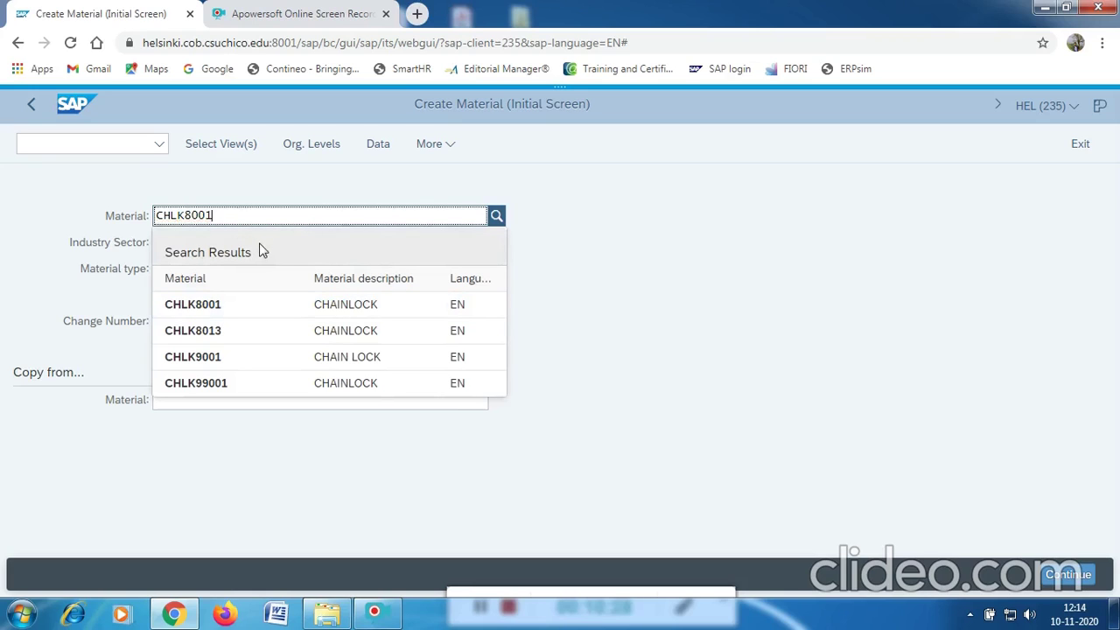
key(Escape)
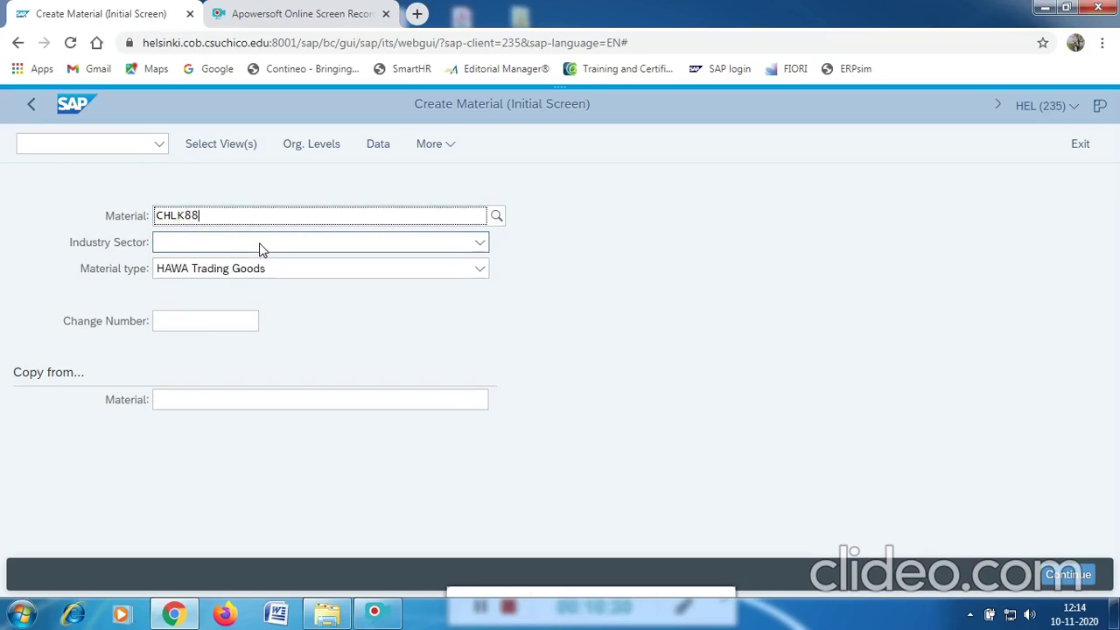
text(001)
click(222, 208)
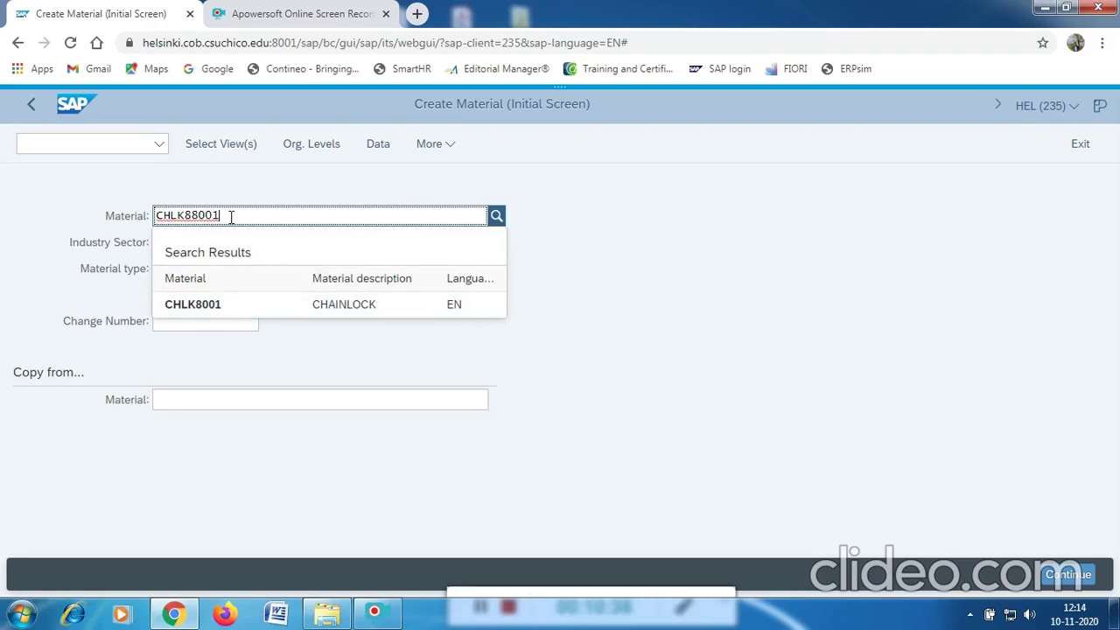
click(627, 346)
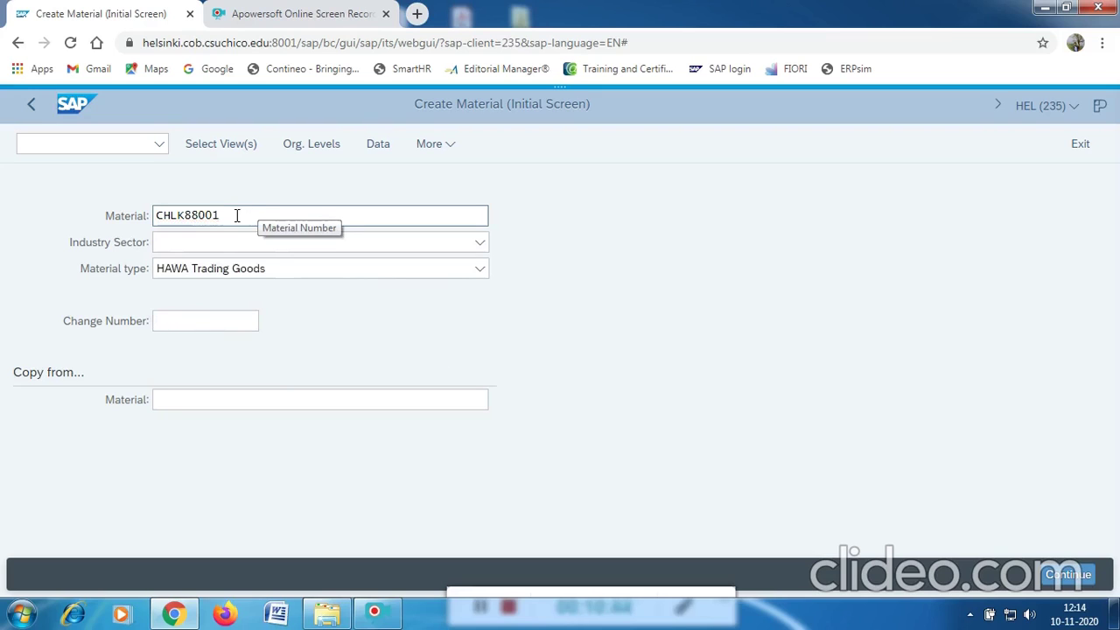
drag(233, 216, 159, 217)
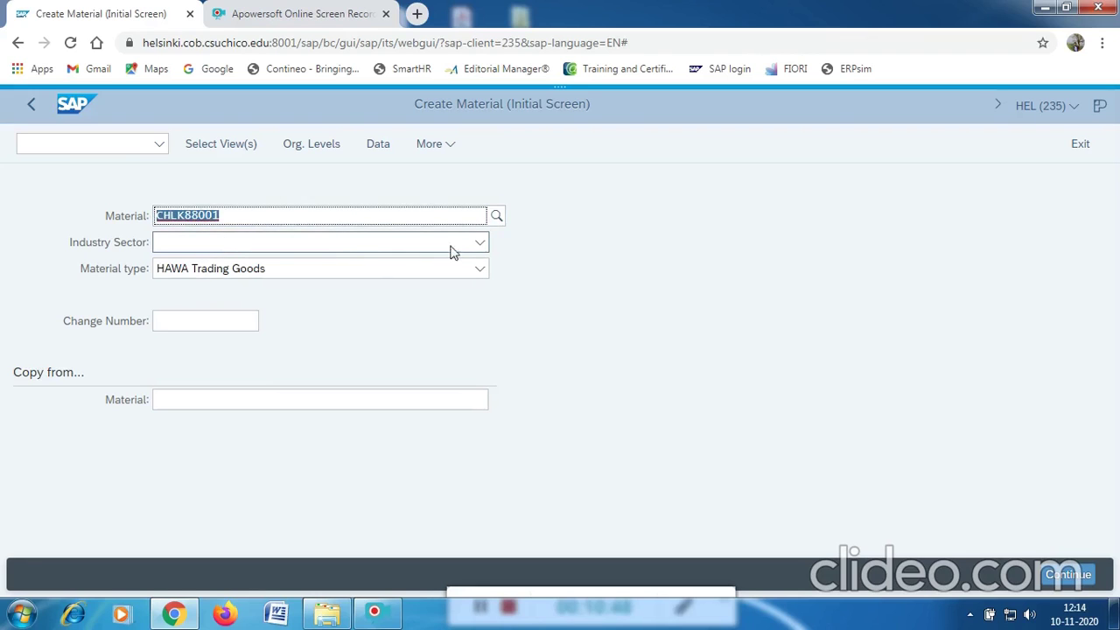
Set industry sector to 1 Retail and bring up the view selection.
click(478, 242)
click(308, 270)
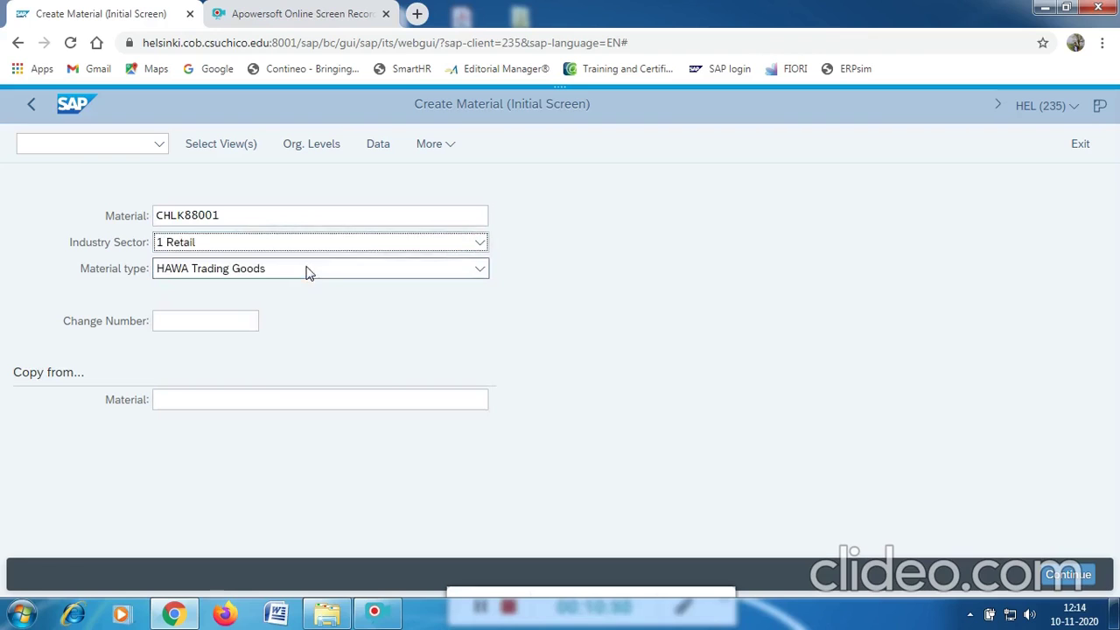
click(224, 147)
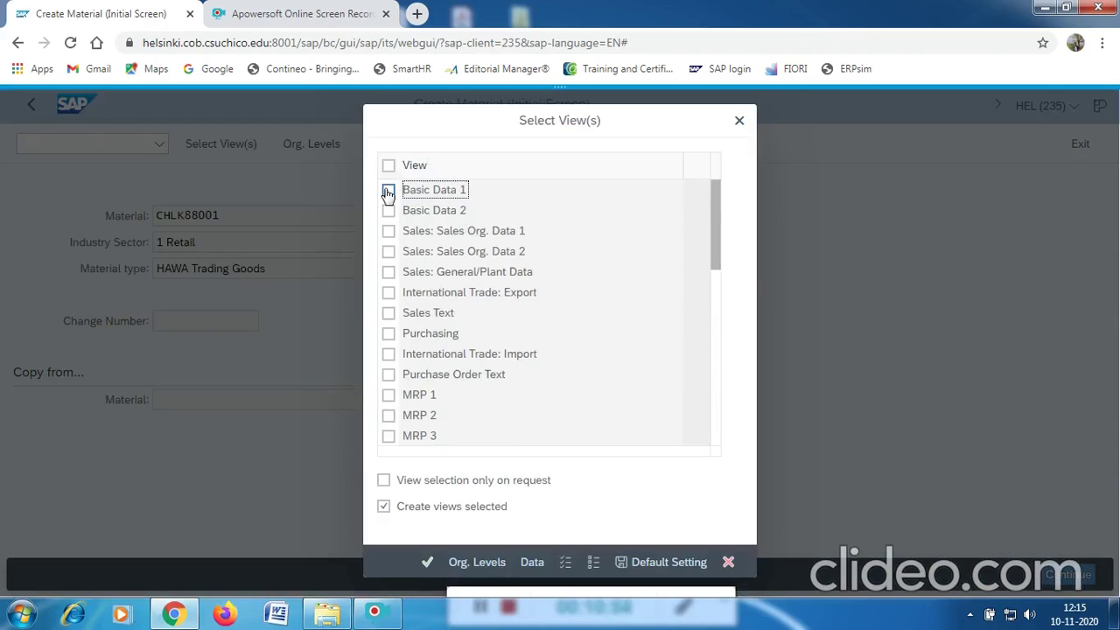
Tick Basic Data 1, Sales Org. Data 1 and 2, Sales General/Plant, Purchasing and MRP 1–3.
click(388, 190)
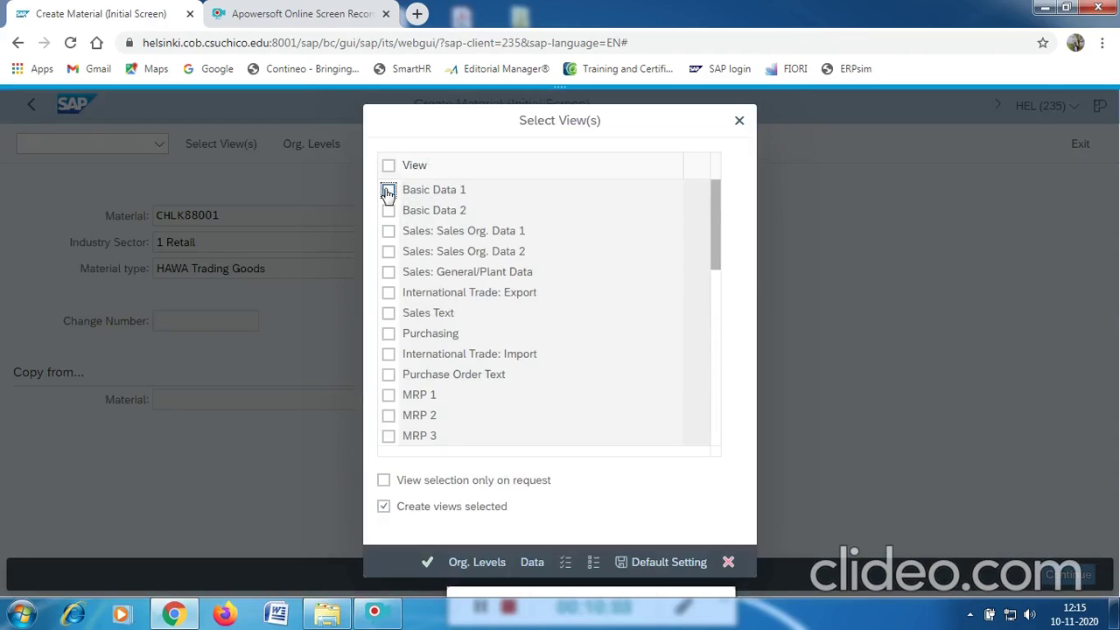
click(388, 232)
click(388, 252)
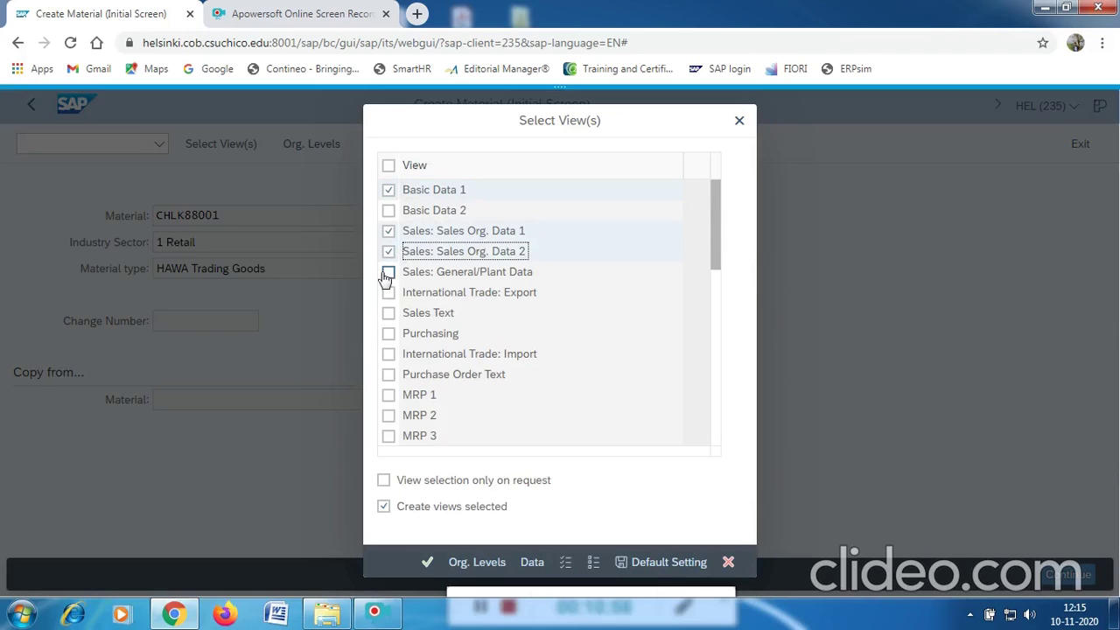
click(387, 272)
click(387, 334)
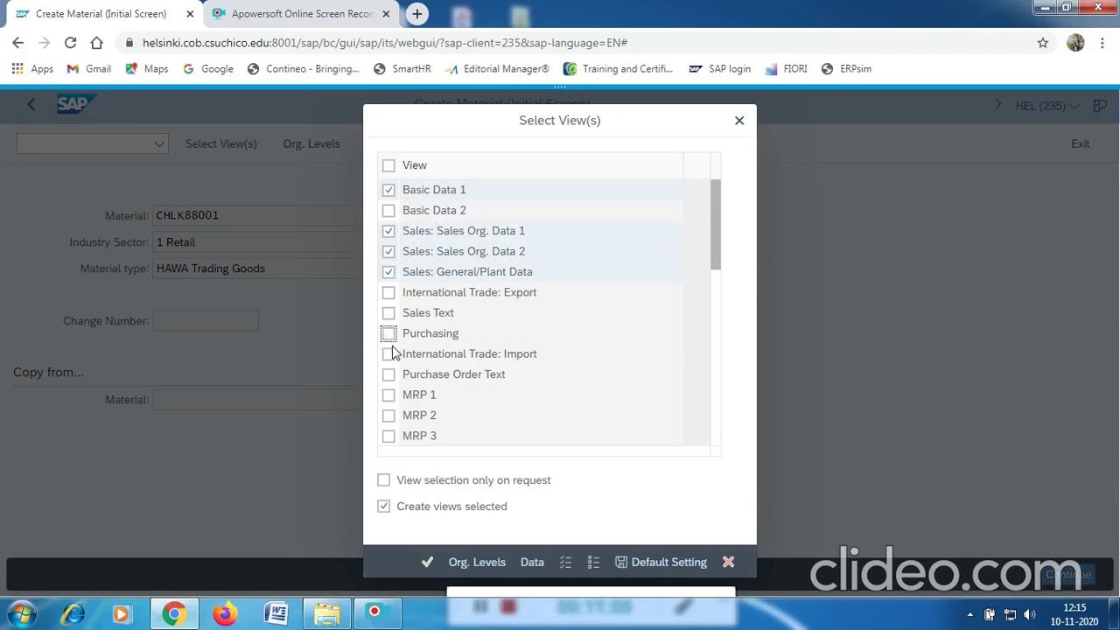
click(387, 395)
click(388, 415)
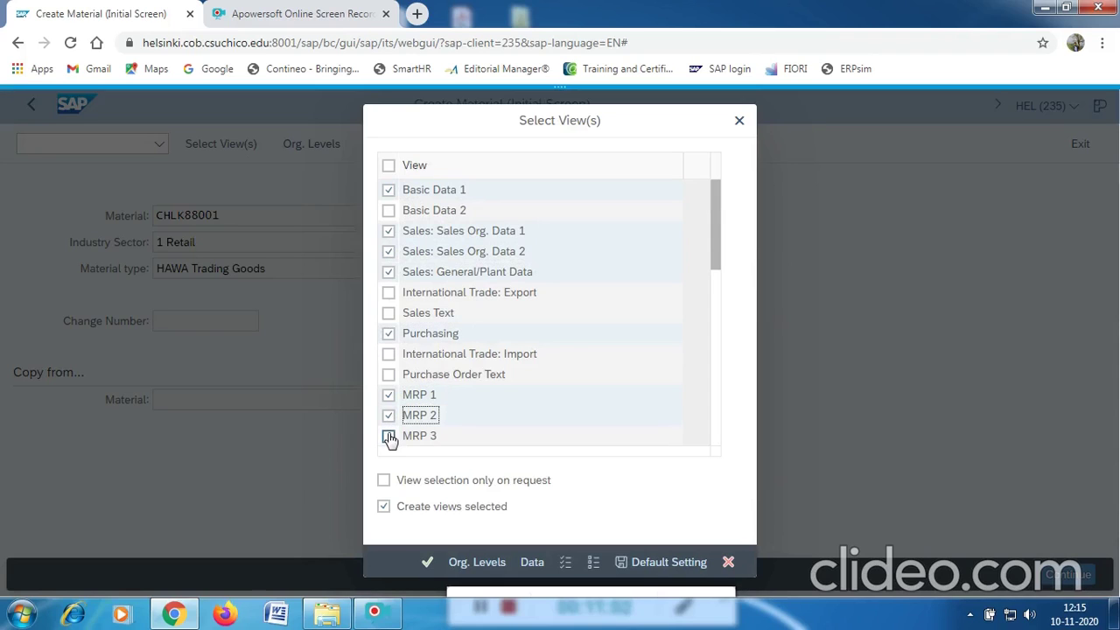
click(389, 437)
Tick General Plant Data / Storage 1 and Accounting 1, leaving WM Packaging unticked.
scroll(594, 407, down, 1)
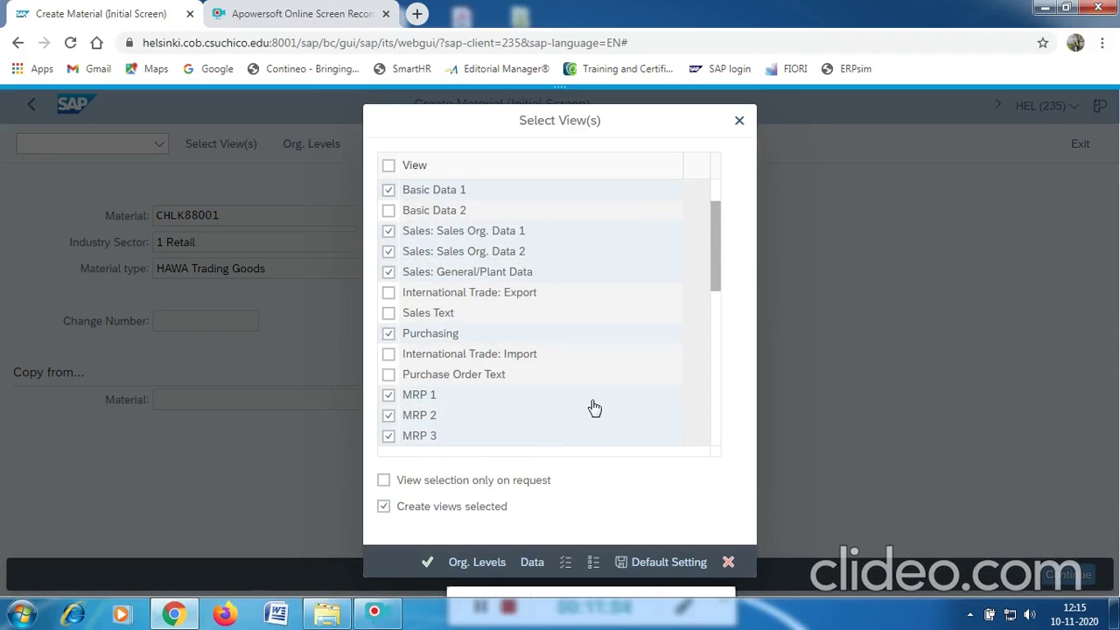
scroll(594, 408, down, 3)
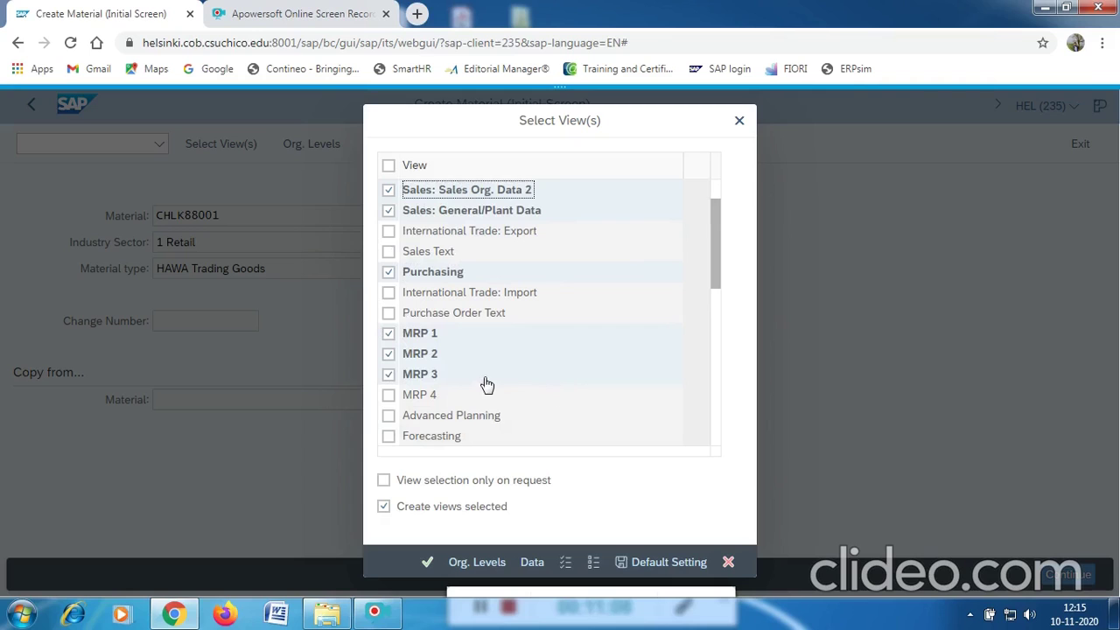
scroll(487, 385, down, 3)
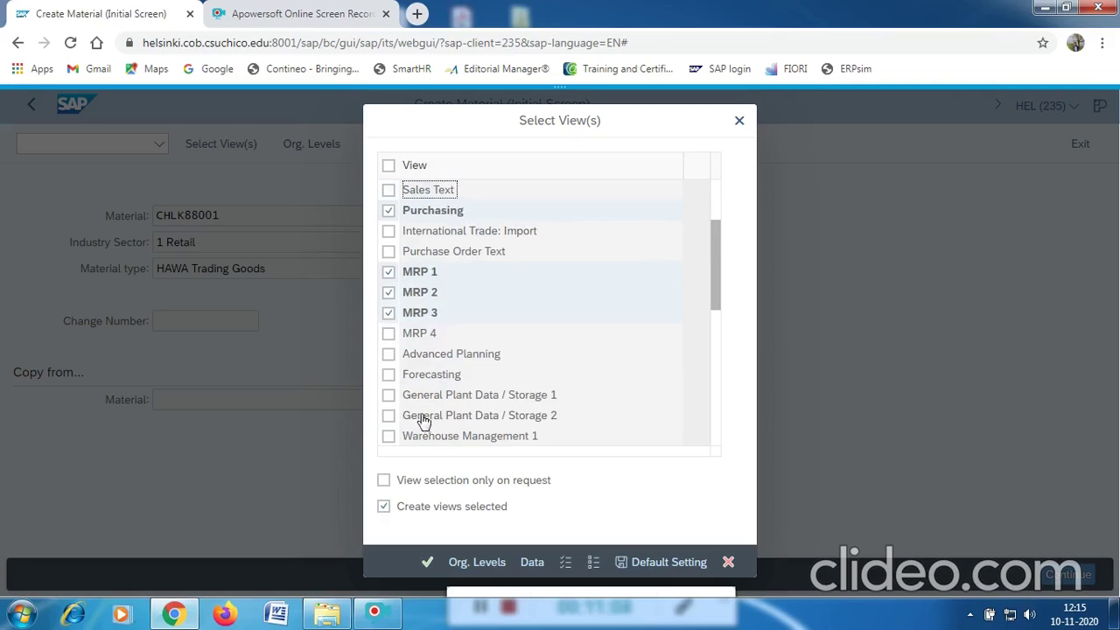
click(388, 396)
scroll(560, 370, down, 1)
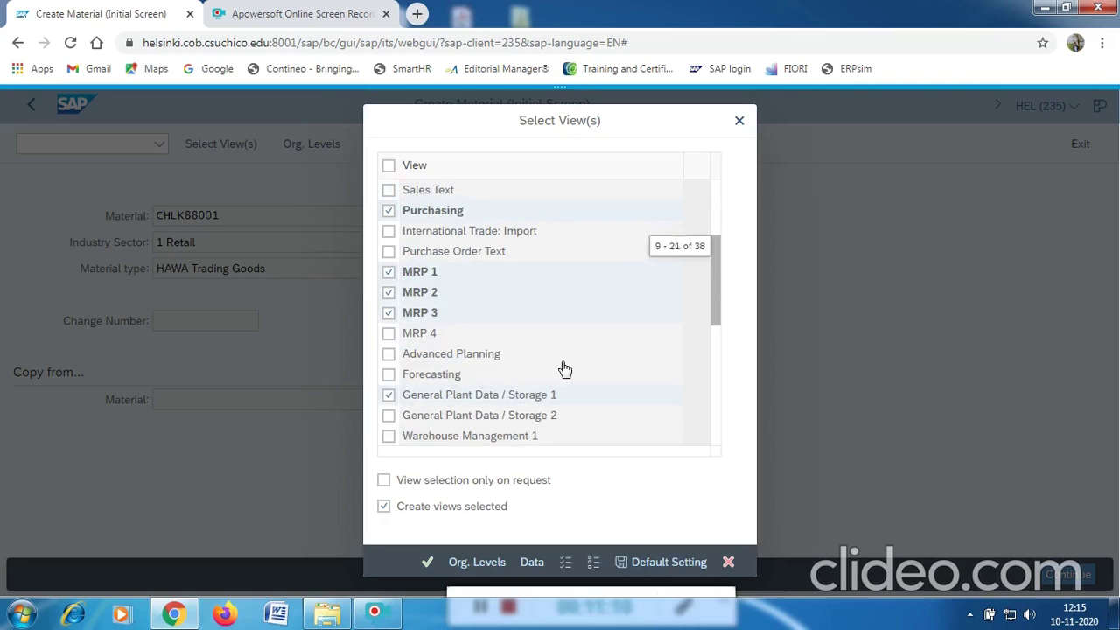
scroll(498, 407, down, 1)
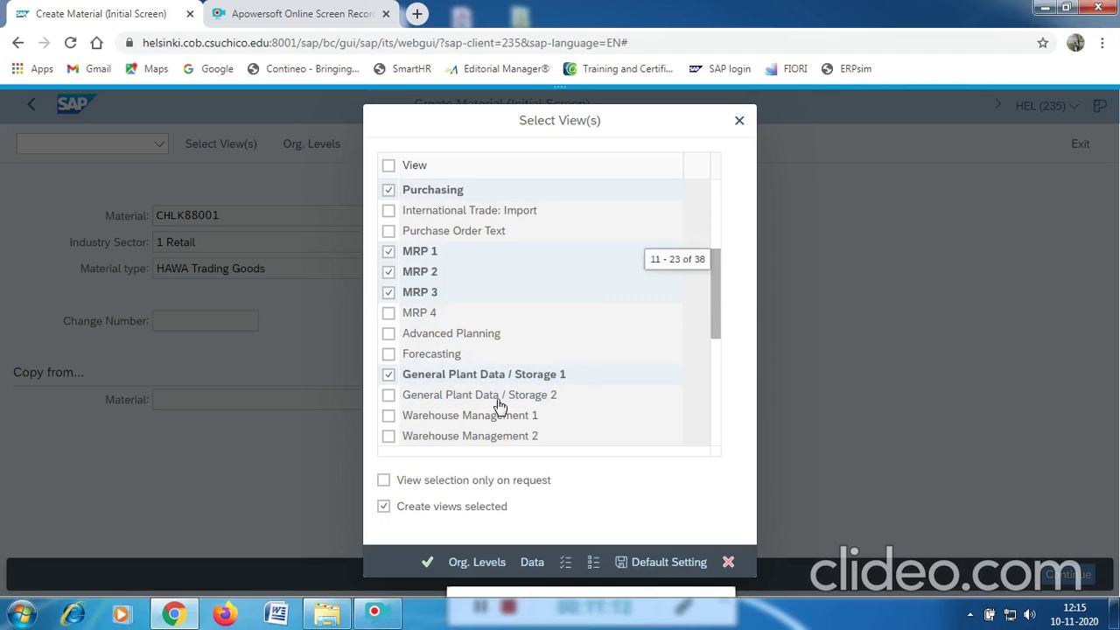
scroll(496, 405, down, 3)
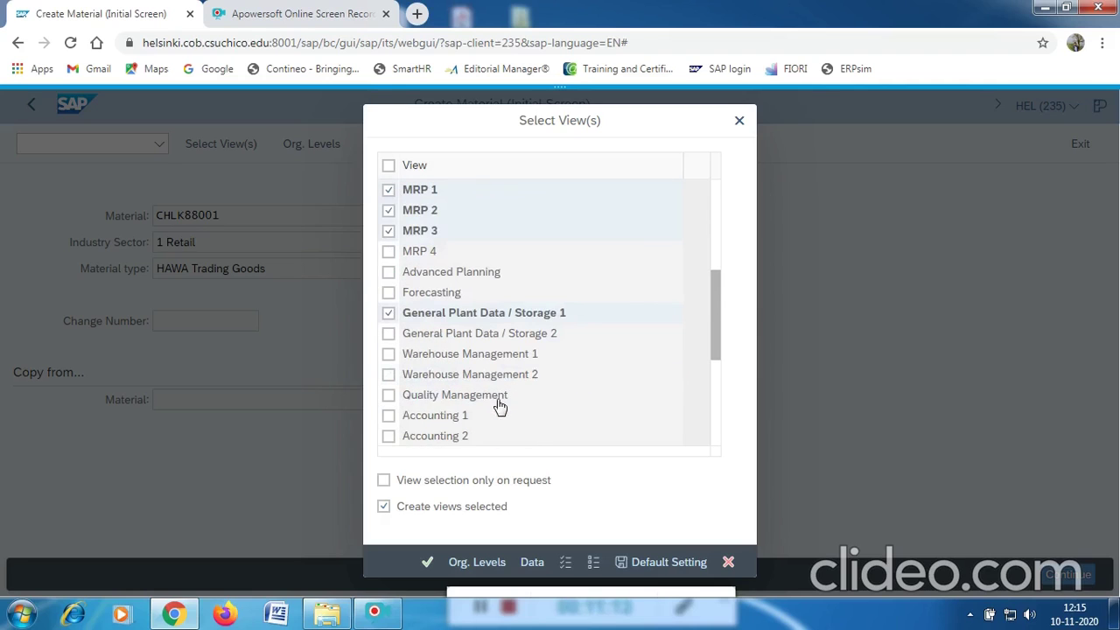
scroll(393, 420, down, 3)
click(388, 417)
click(388, 417)
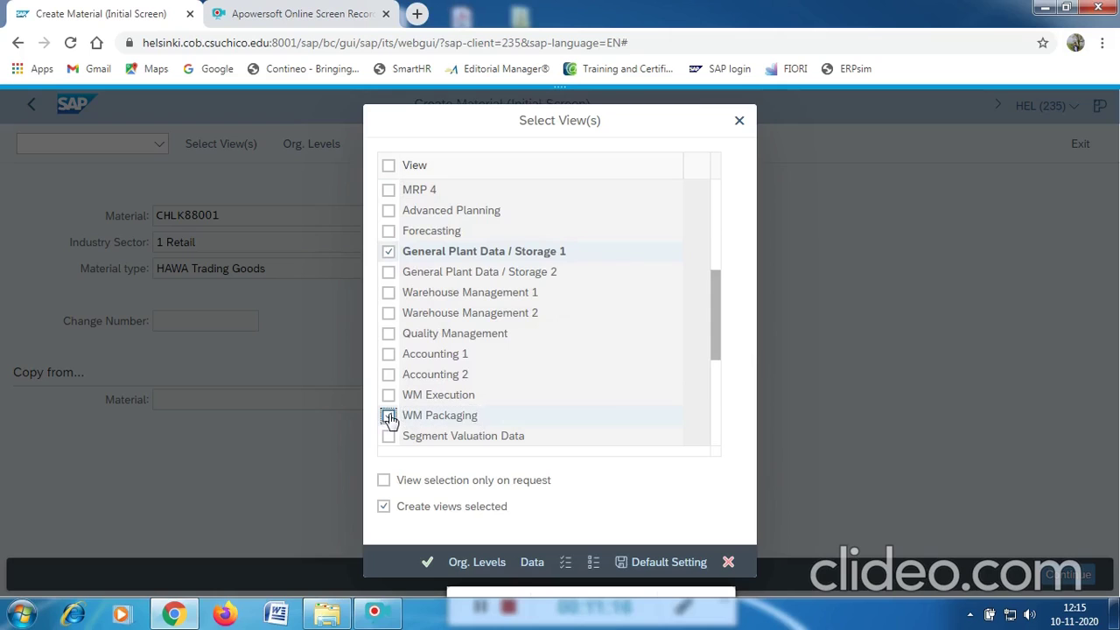
click(388, 354)
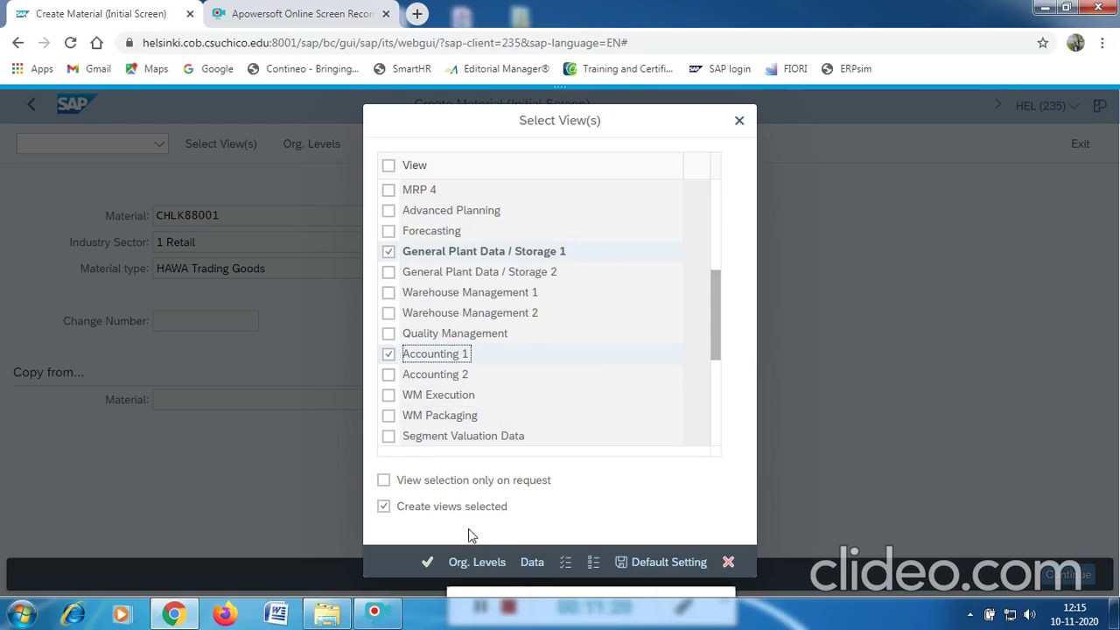
Confirm the views and pick plant MI00 (DC Miami).
click(426, 564)
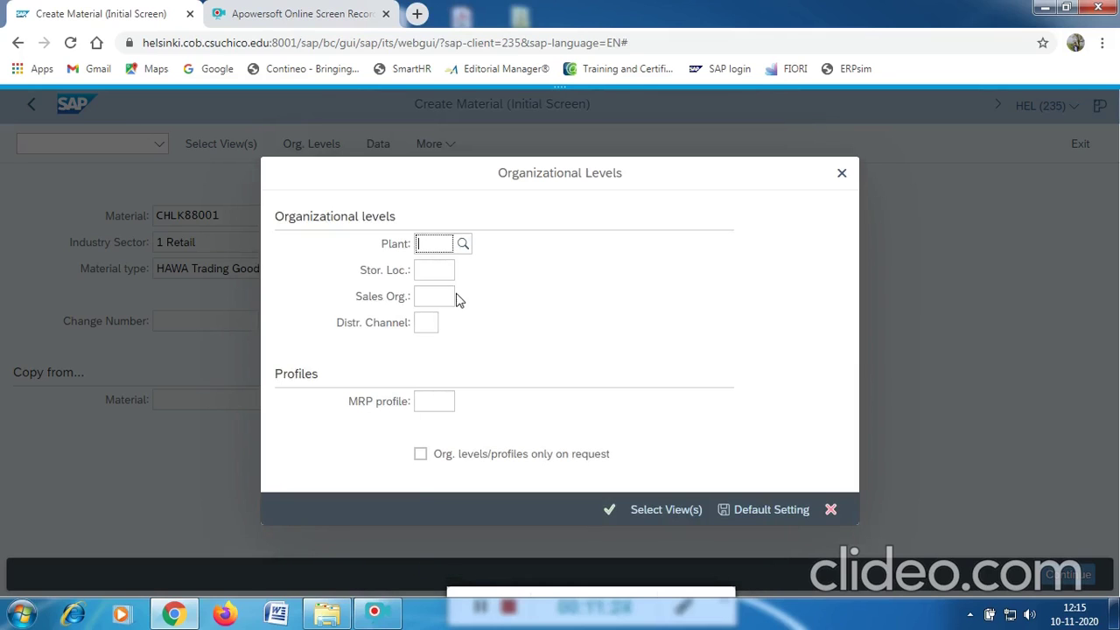
click(463, 245)
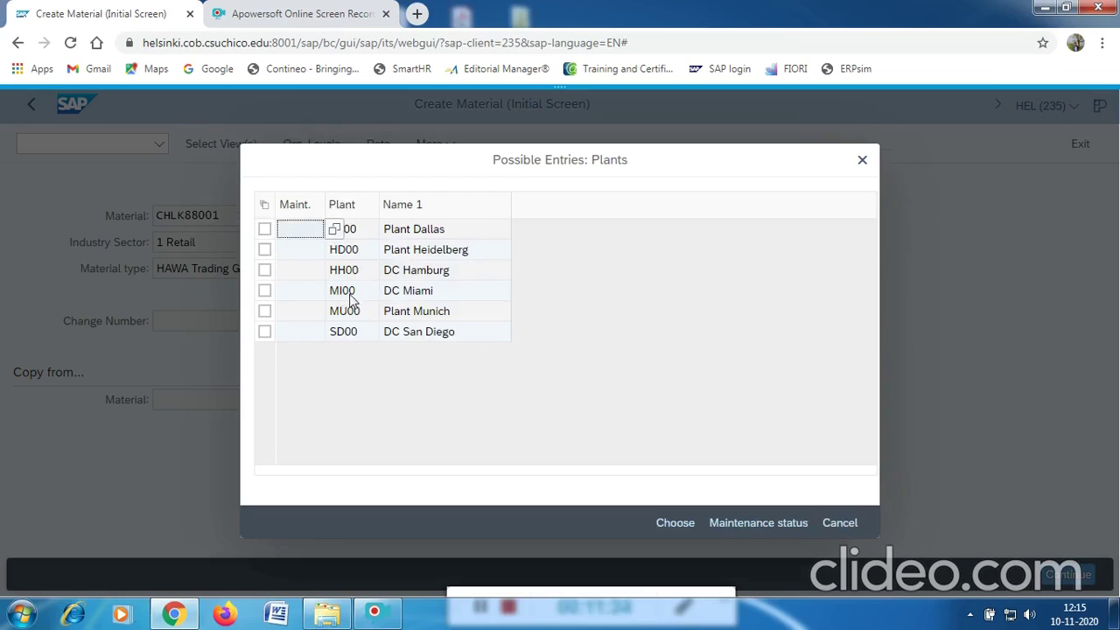
click(344, 293)
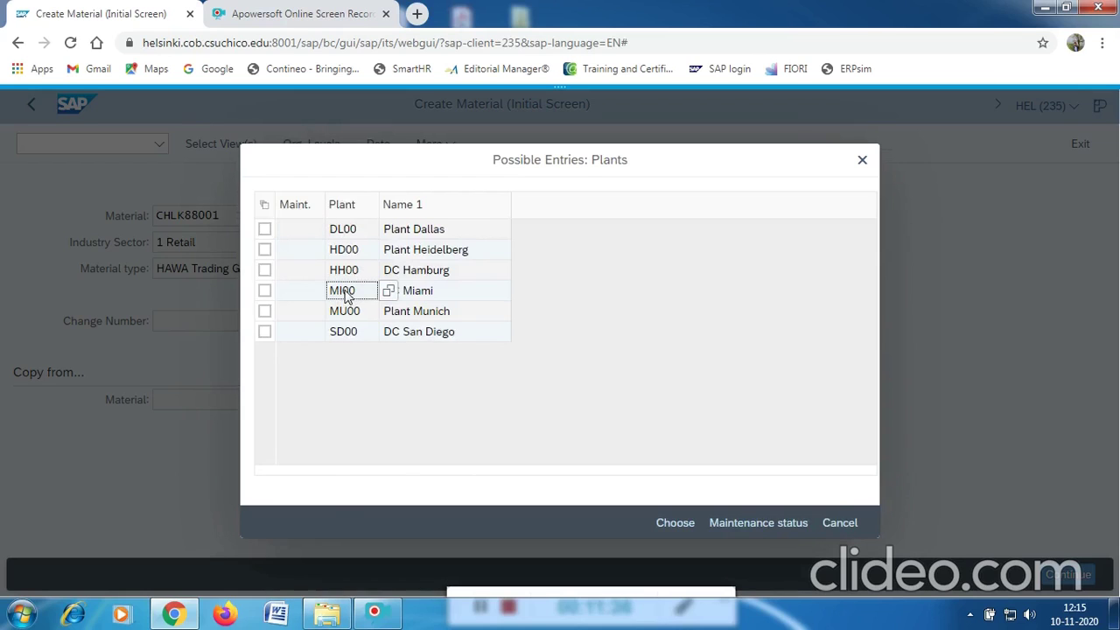
double_click(345, 294)
Choose storage location TG00 (Trading Goods) for plant MI00.
click(437, 270)
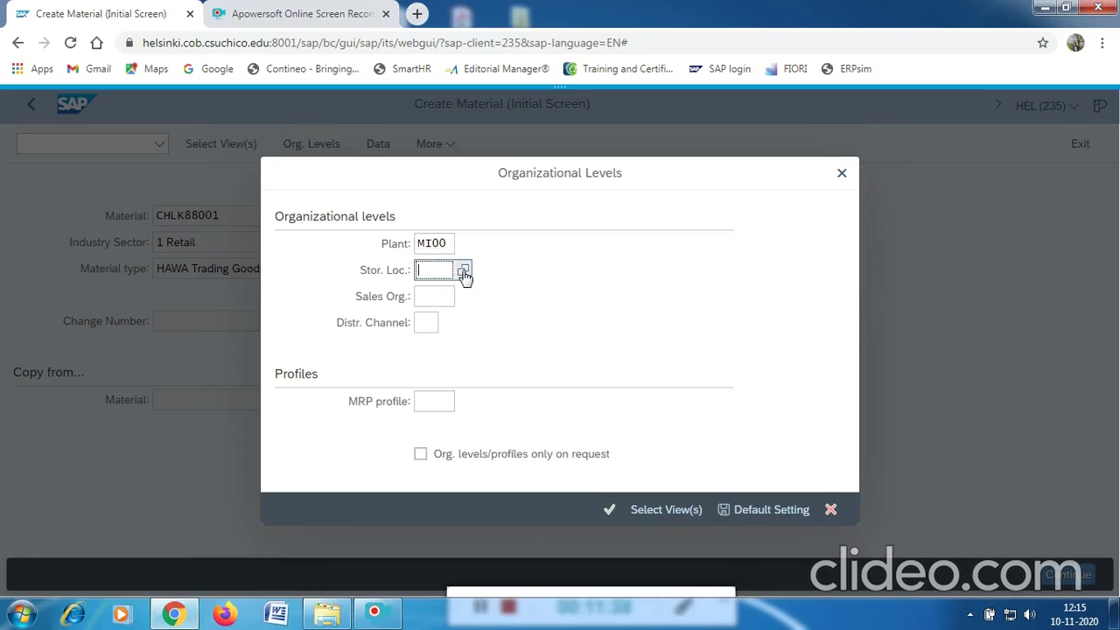
click(462, 272)
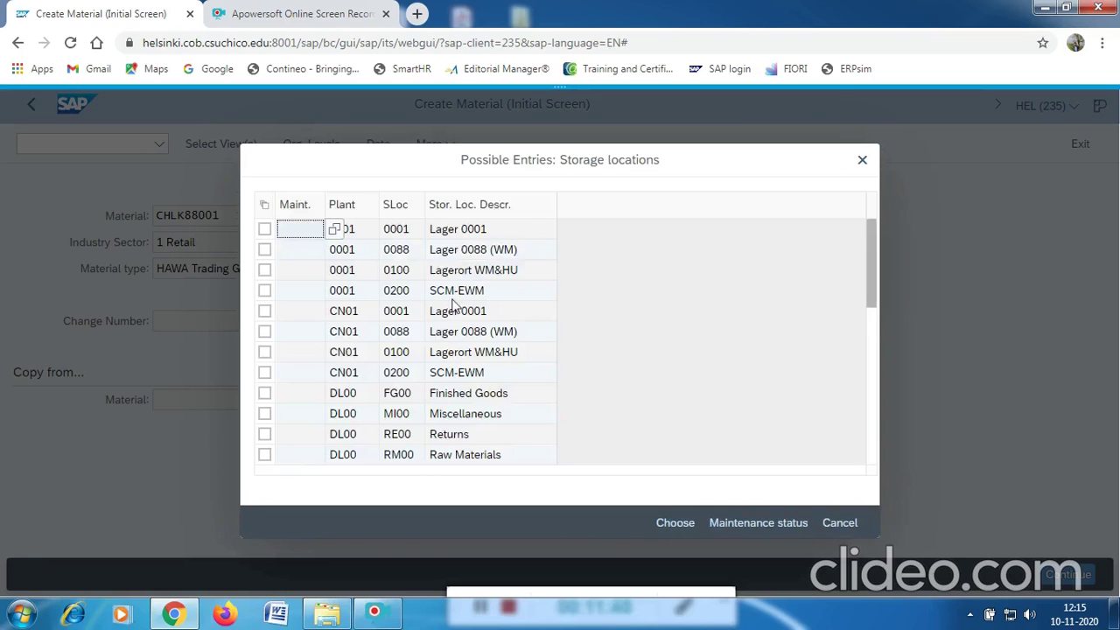
scroll(437, 366, down, 2)
scroll(434, 366, down, 2)
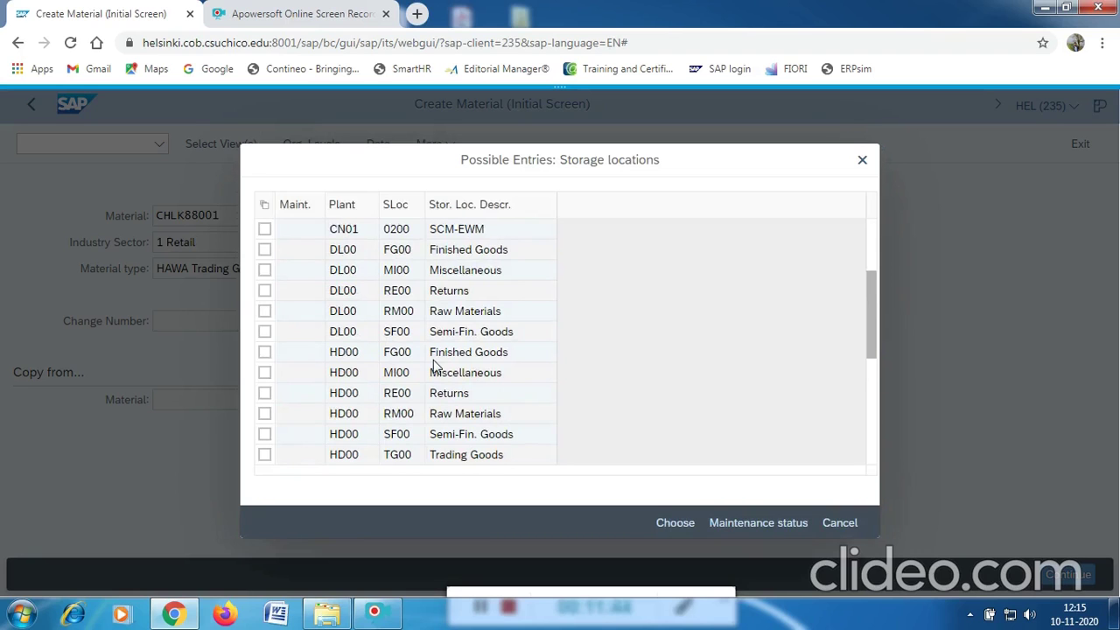
scroll(435, 366, down, 4)
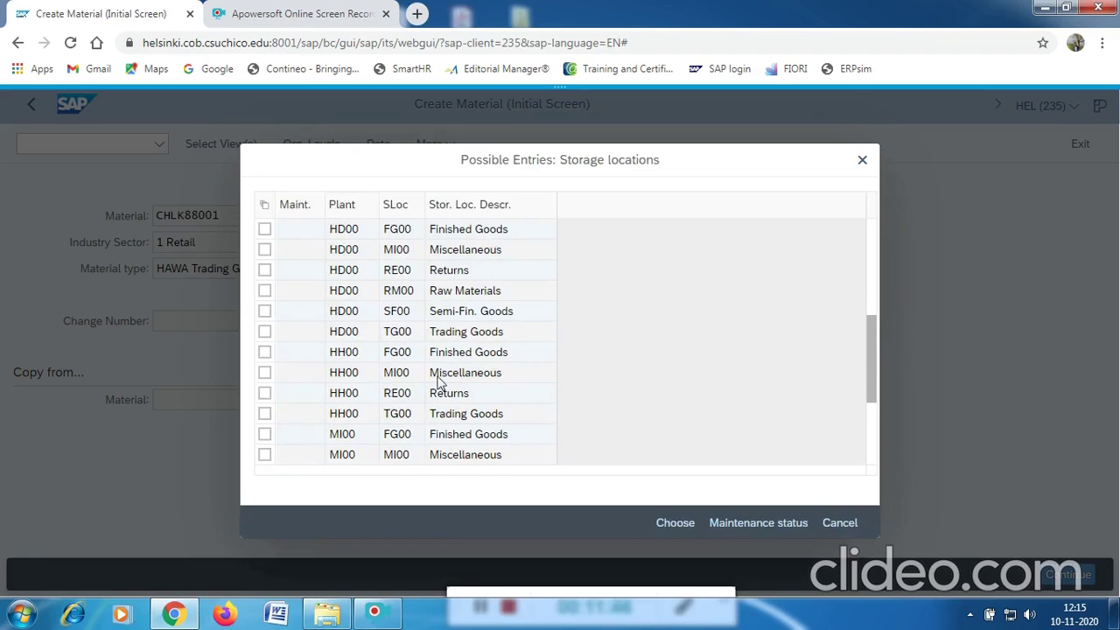
scroll(440, 385, down, 1)
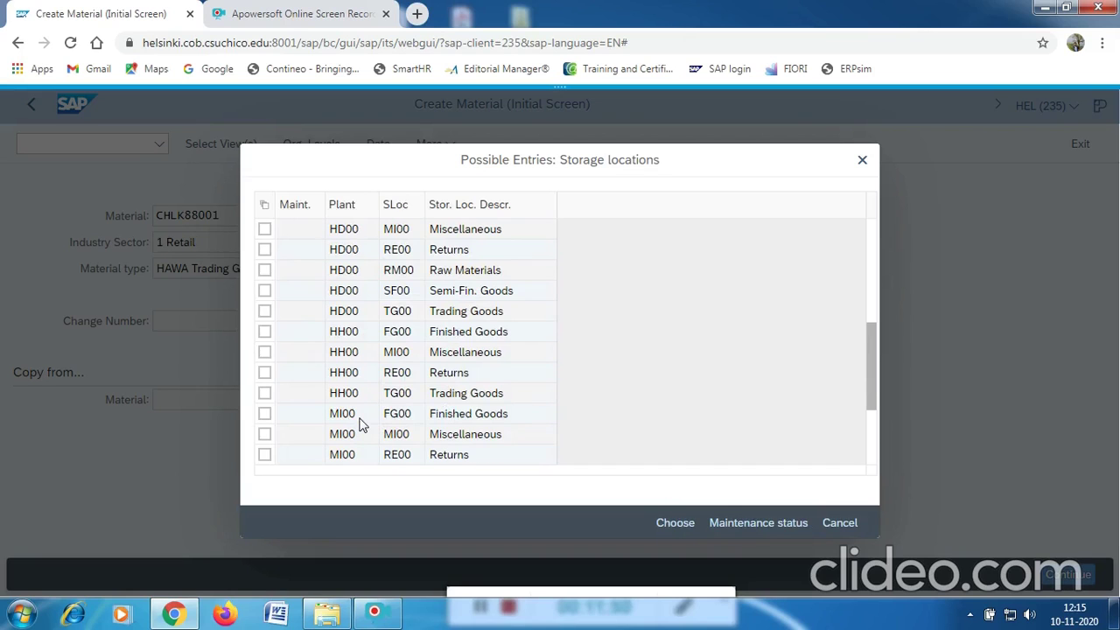
scroll(359, 431, down, 1)
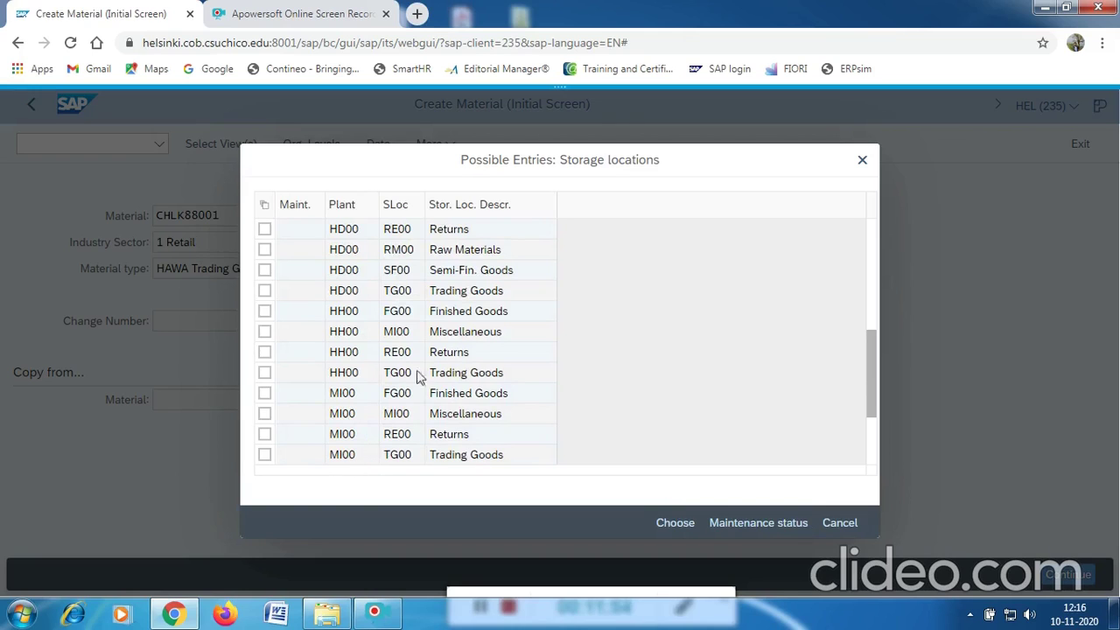
click(341, 461)
click(342, 461)
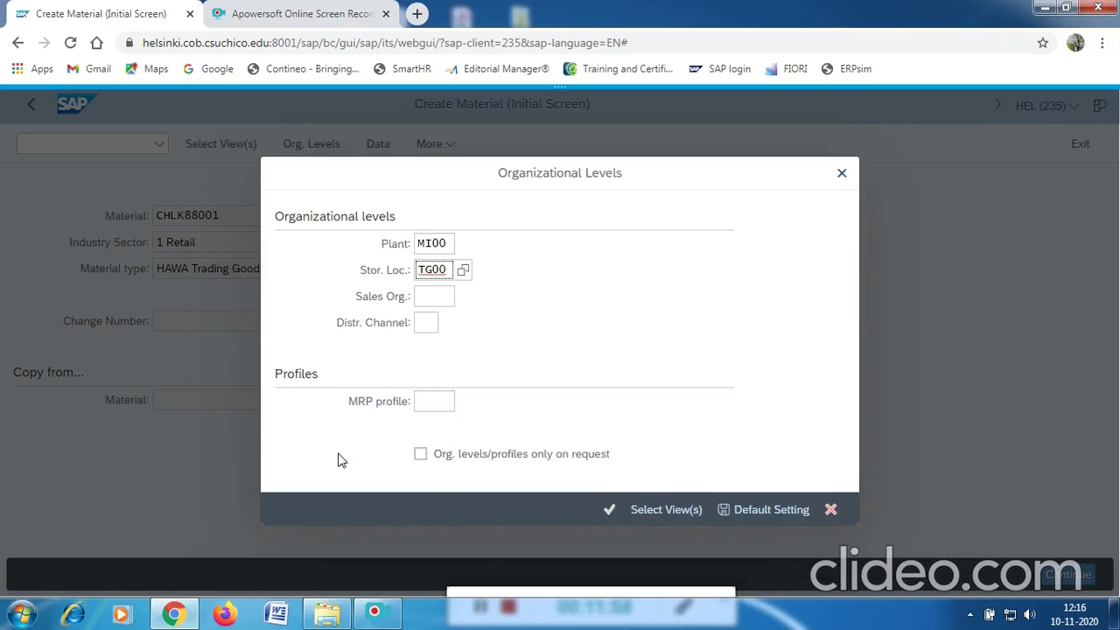
Select sales organization UE00 with distribution channel WH and confirm the levels.
click(442, 297)
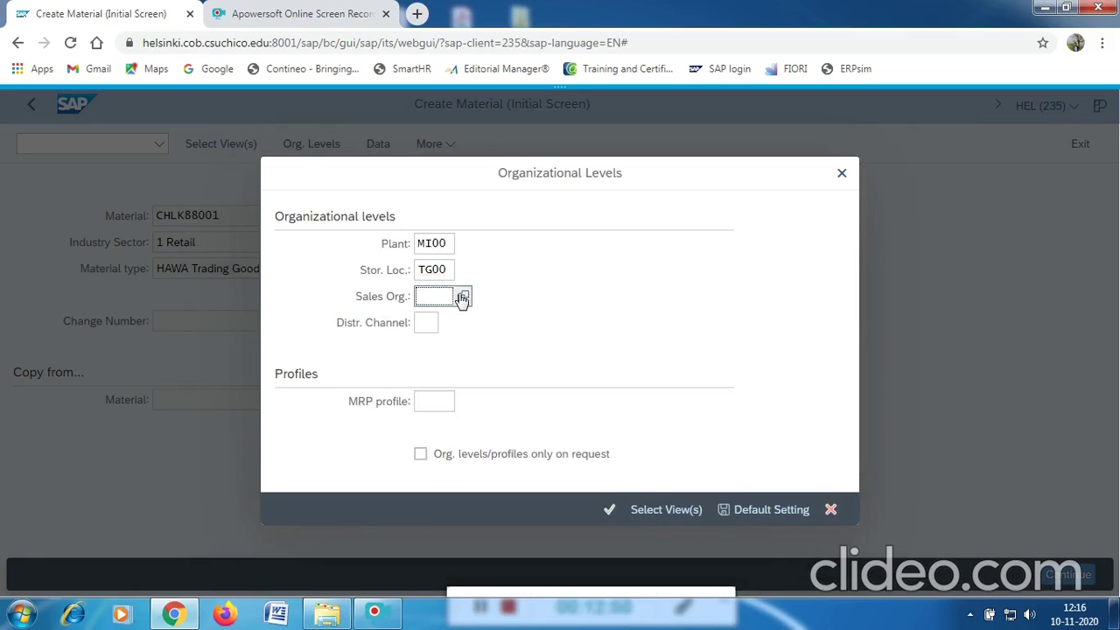
click(463, 298)
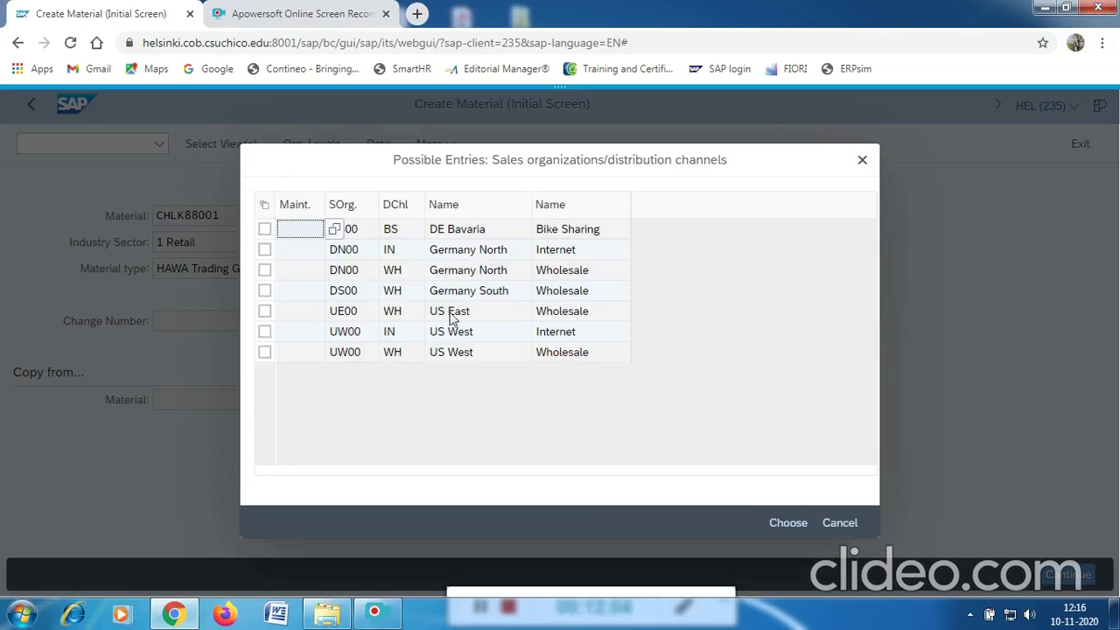
click(343, 316)
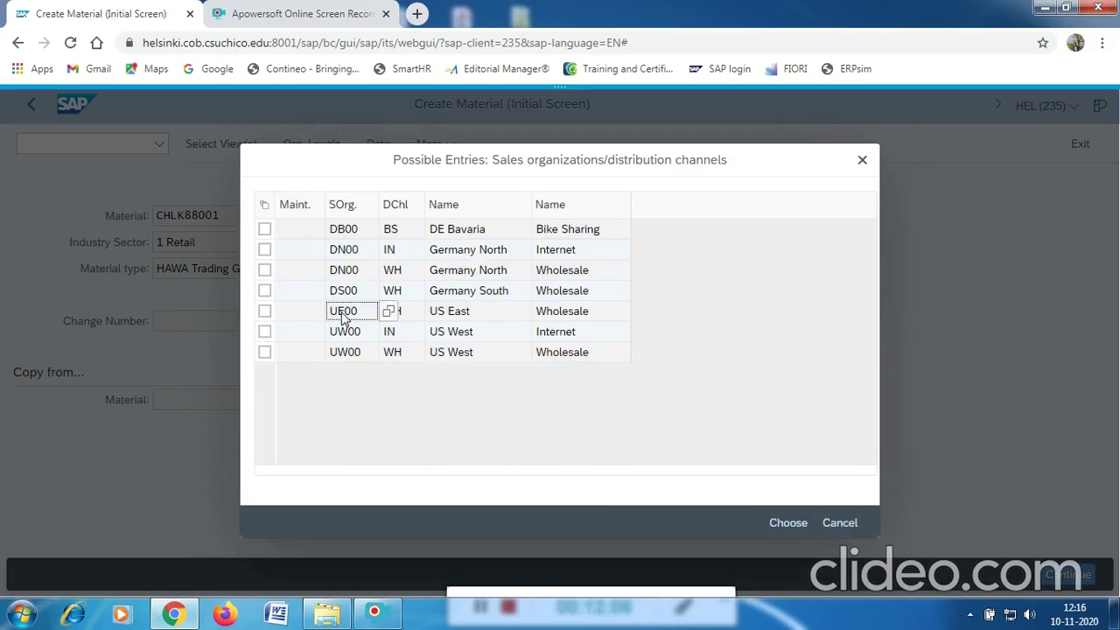
double_click(343, 317)
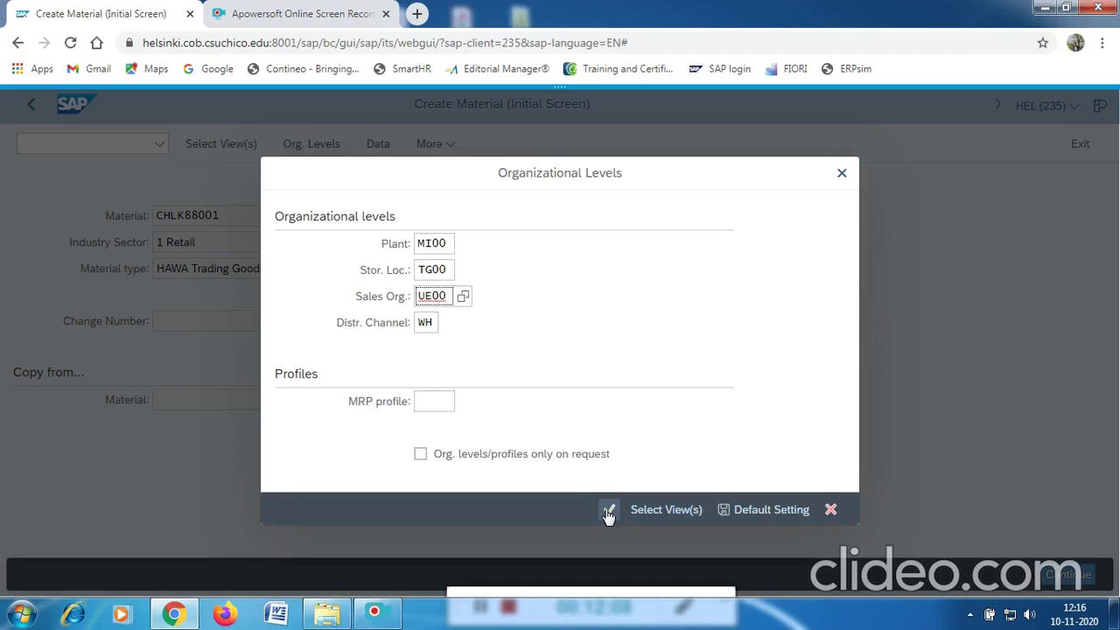
click(608, 511)
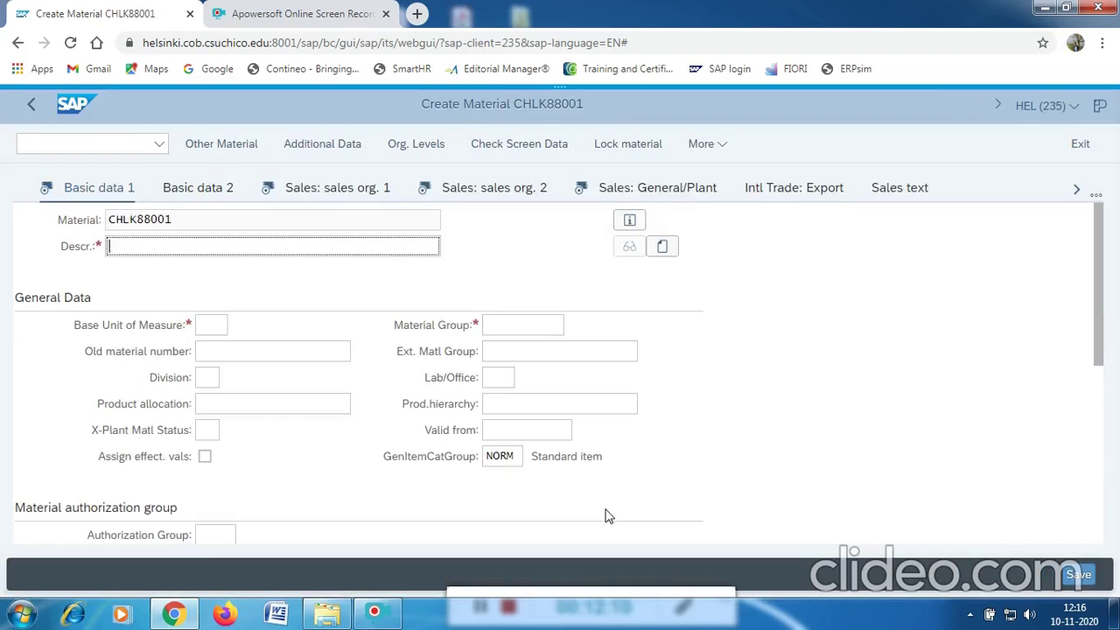
Enter description CHAINLOCK and base unit EA.
click(148, 255)
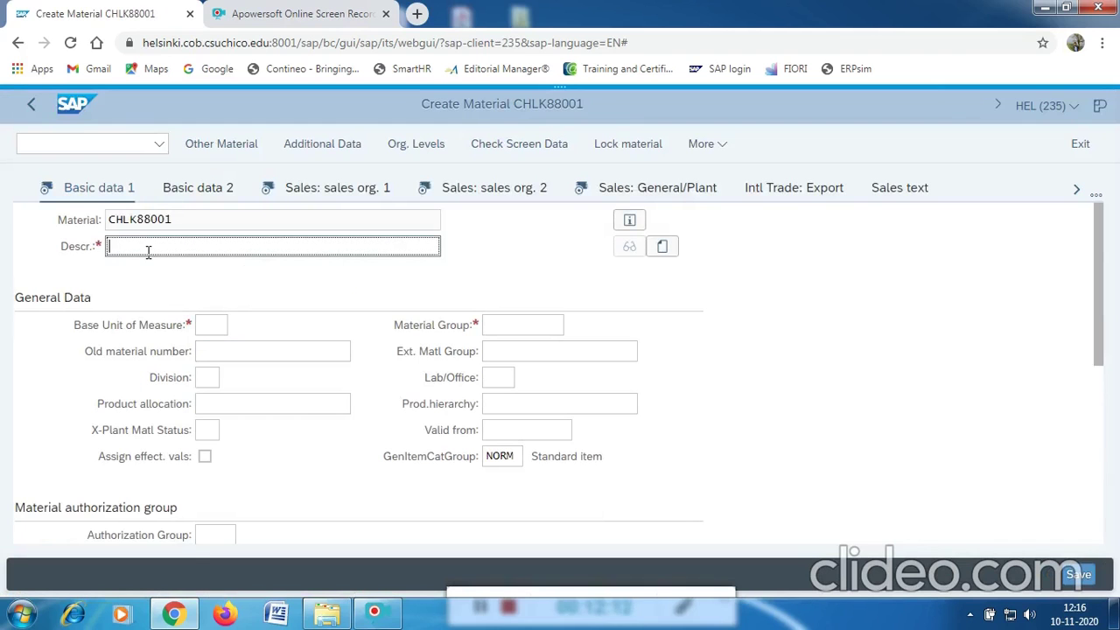
text(CHAINLOCK)
click(213, 325)
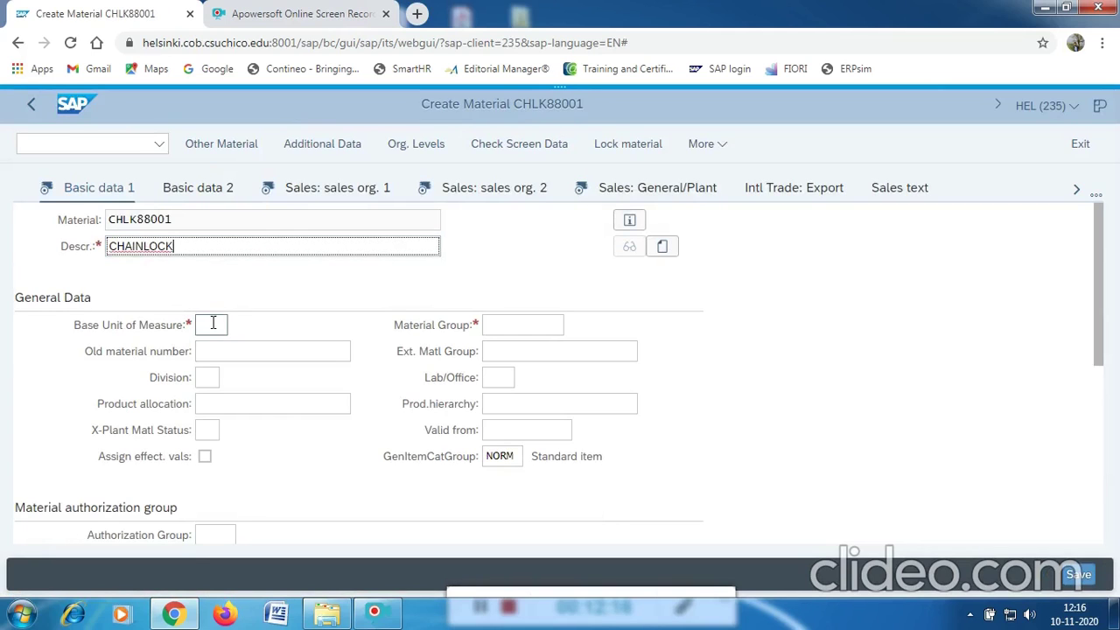
text(E)
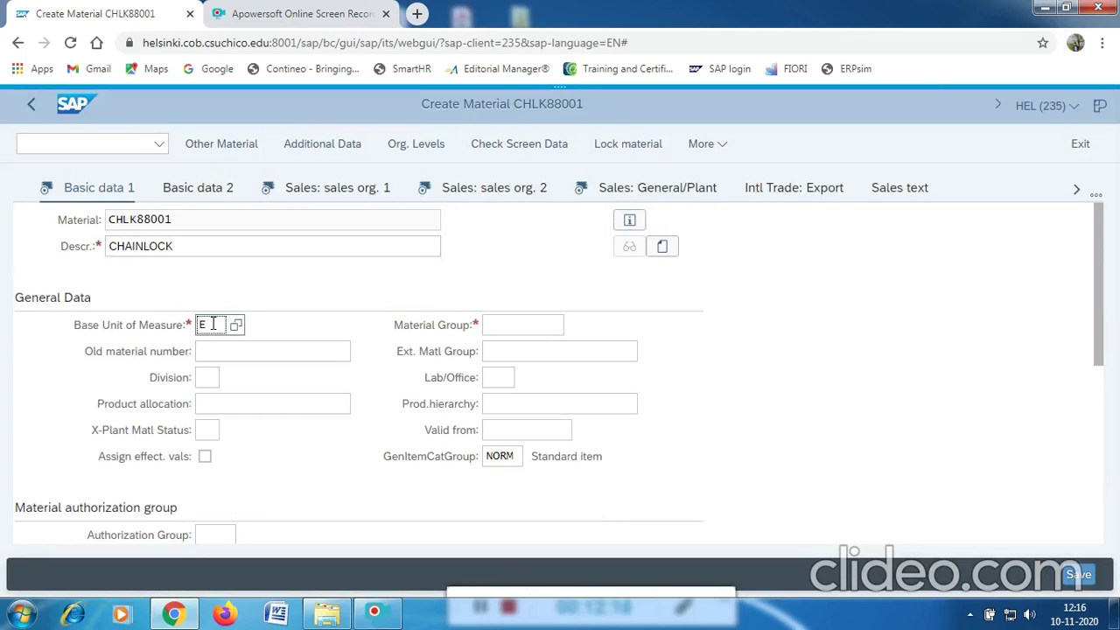
text(A)
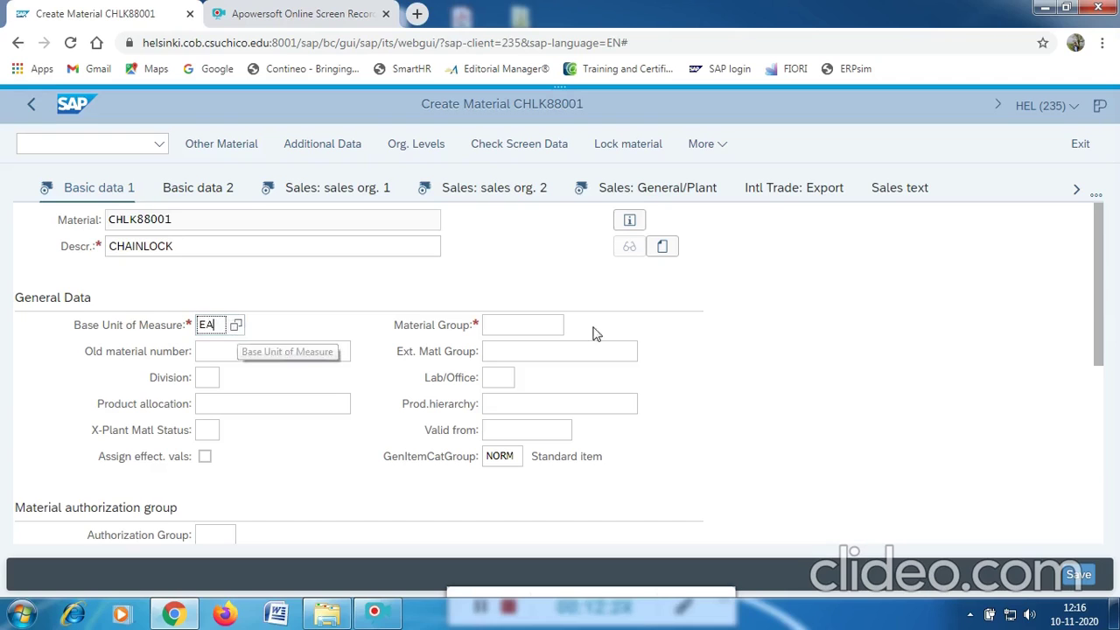
Pick EA (each) as the base unit of measure from the unit list.
click(553, 324)
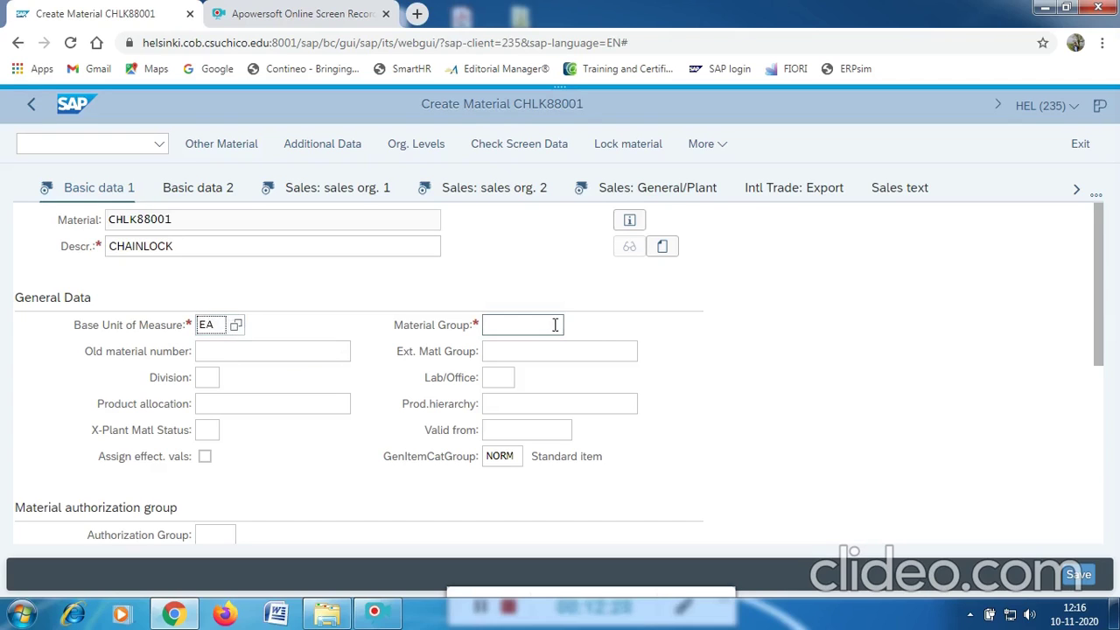
click(217, 326)
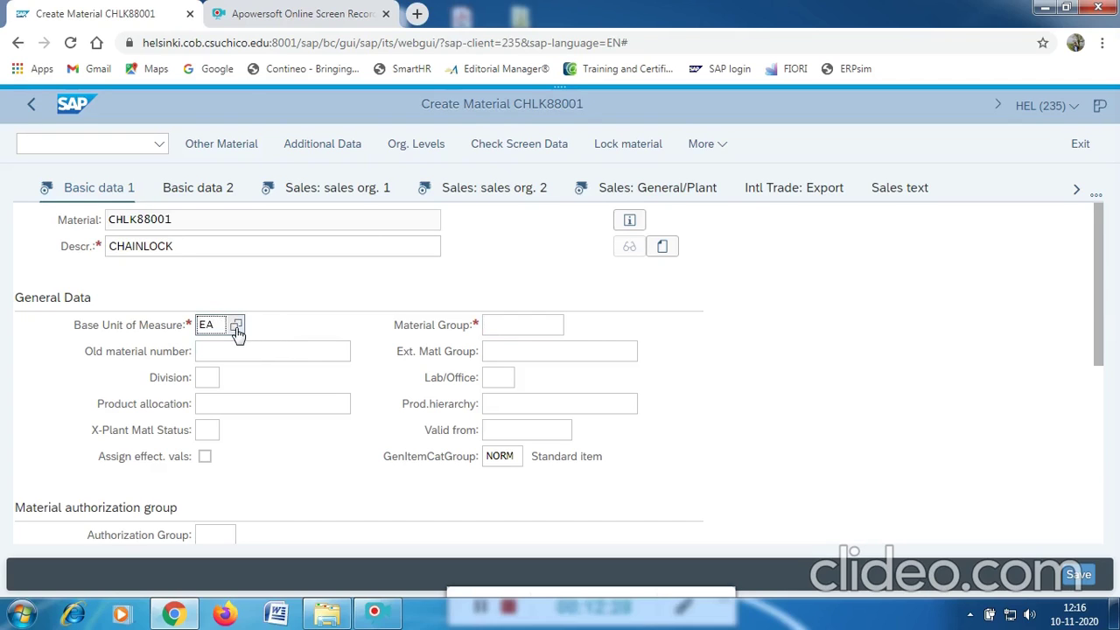
click(236, 325)
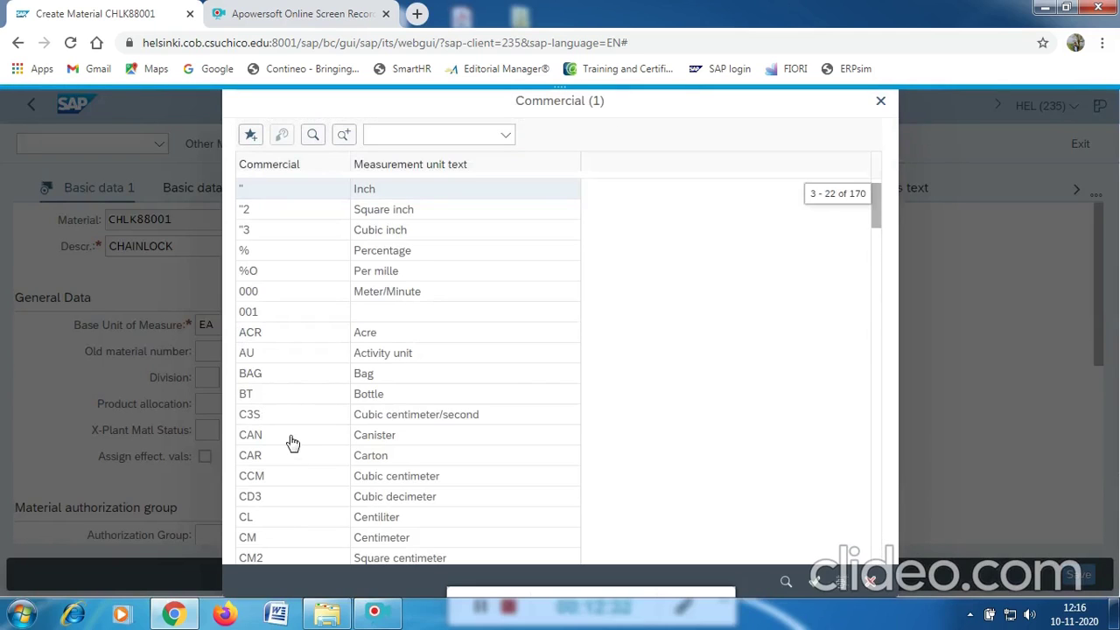
scroll(293, 441, down, 1)
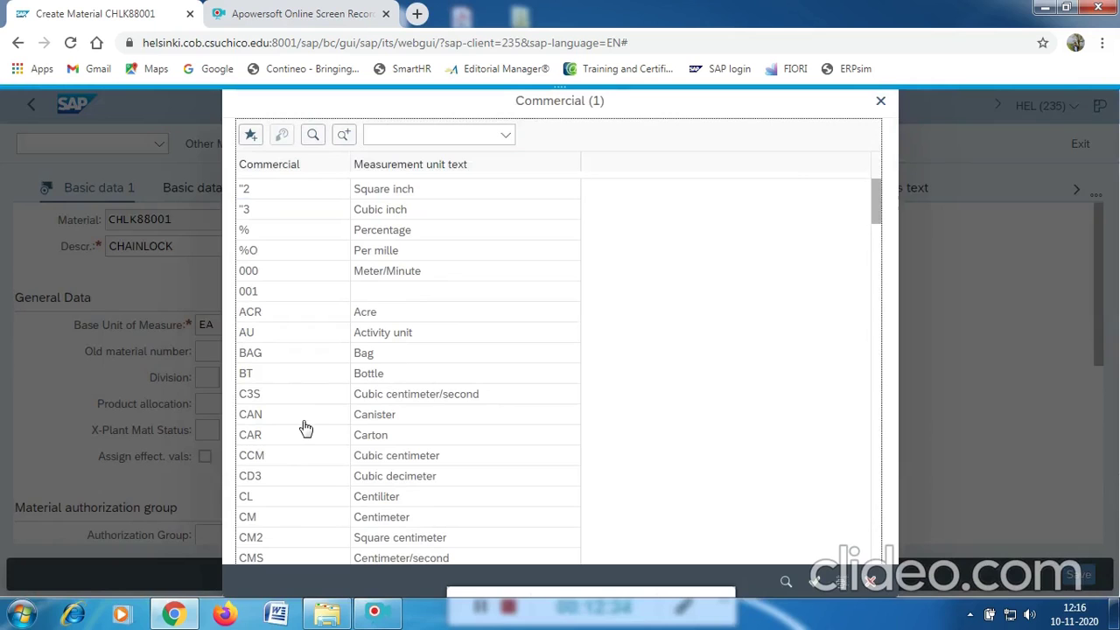
scroll(305, 428, down, 1)
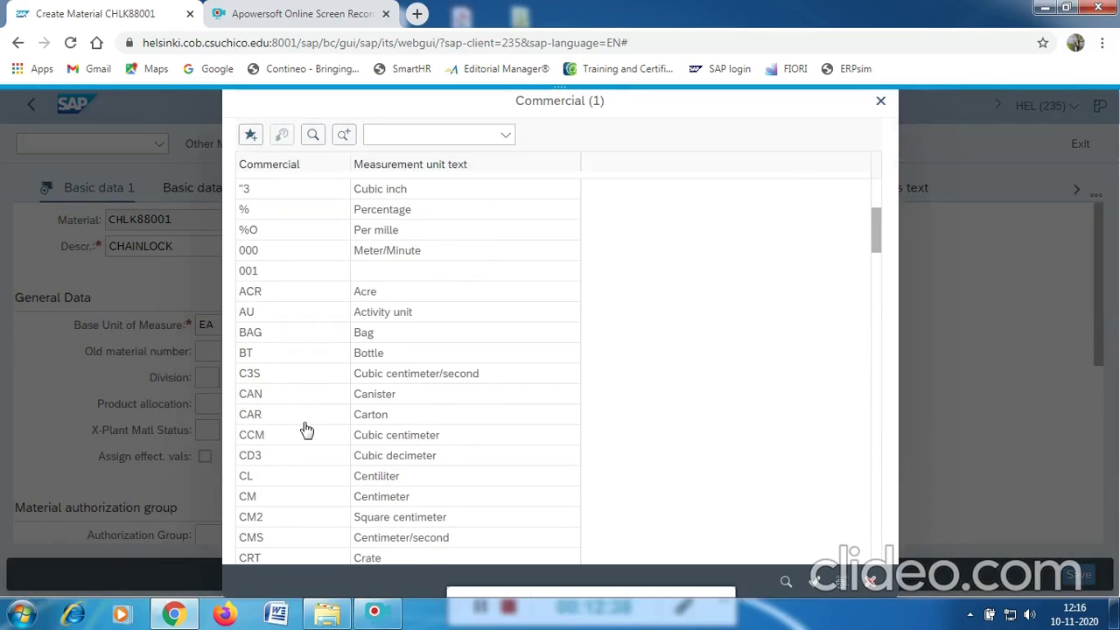
scroll(304, 430, down, 5)
scroll(262, 530, down, 2)
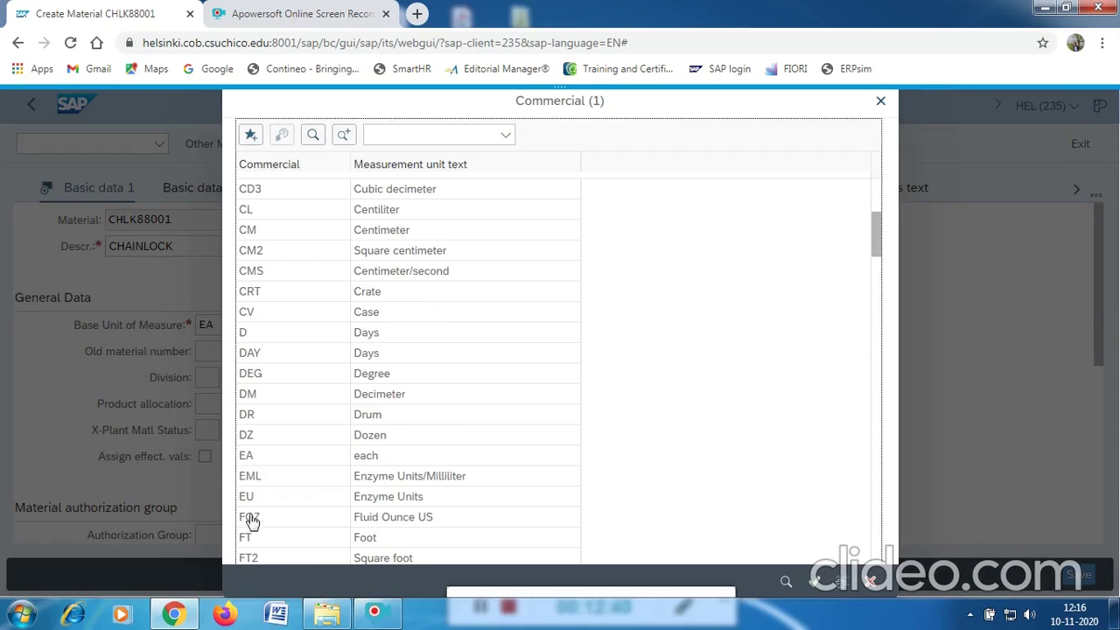
click(363, 457)
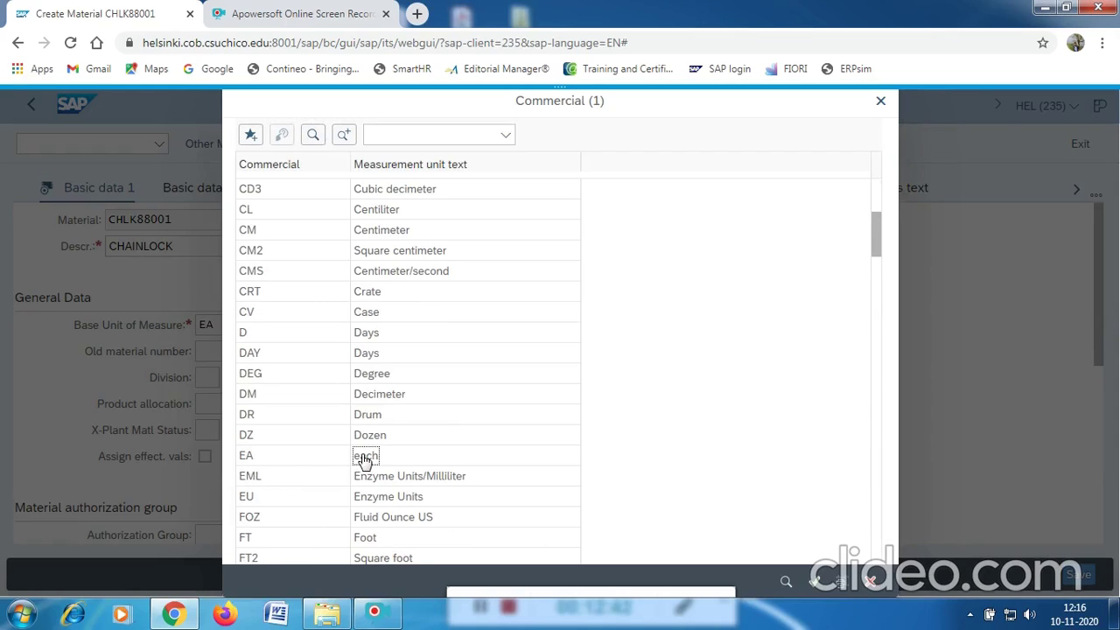
double_click(363, 457)
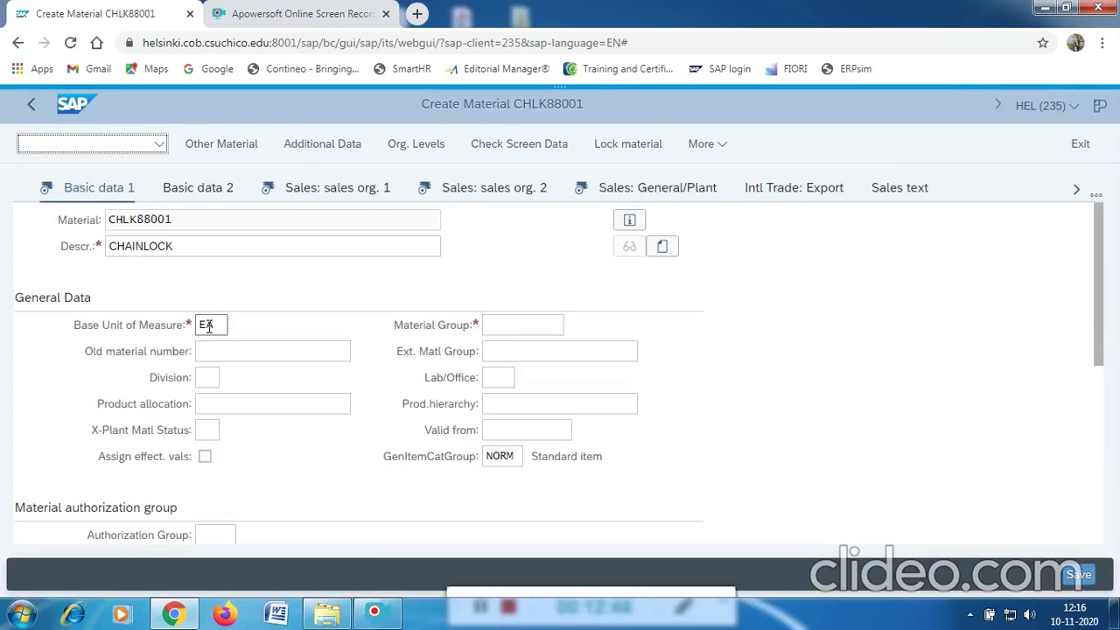
Set material group UTIL (Utilities) and continue to Sales: sales org. 1.
click(538, 323)
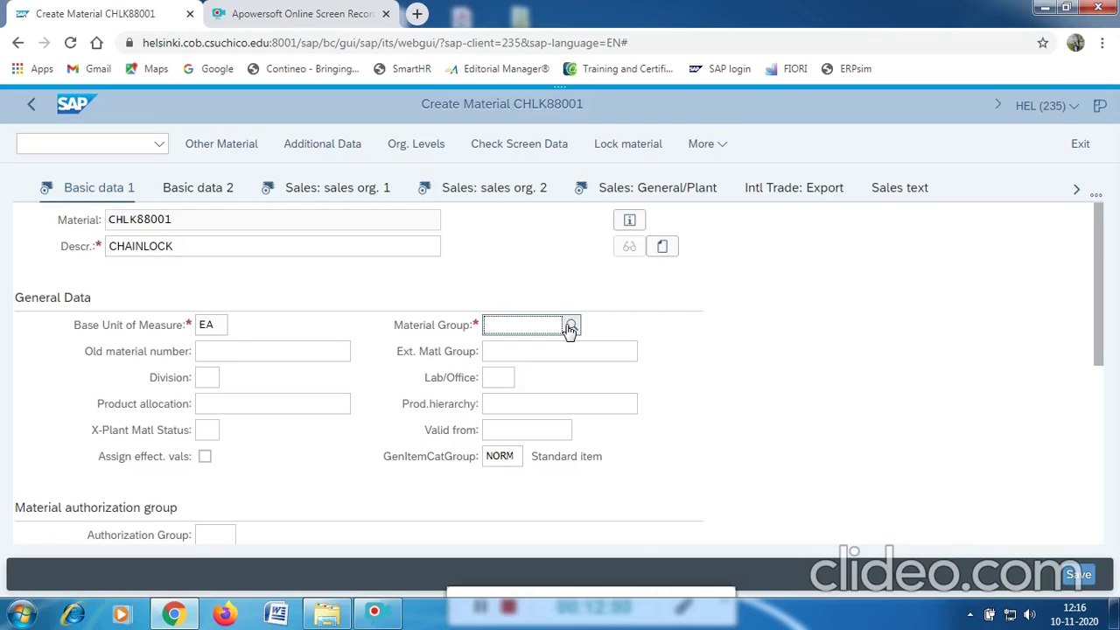
click(570, 326)
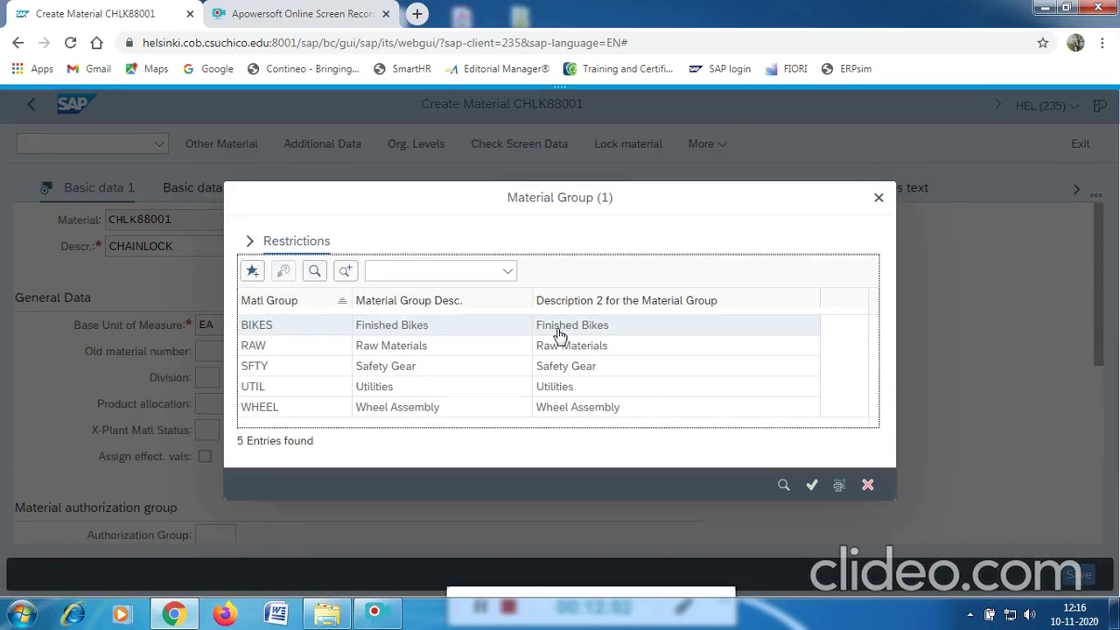
click(254, 388)
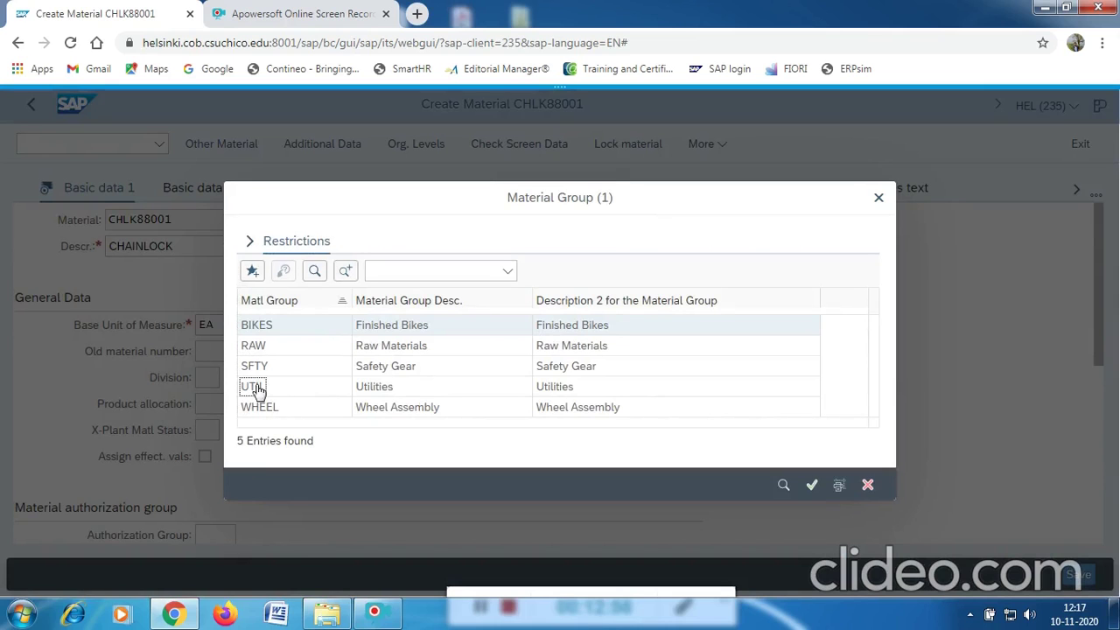
click(256, 387)
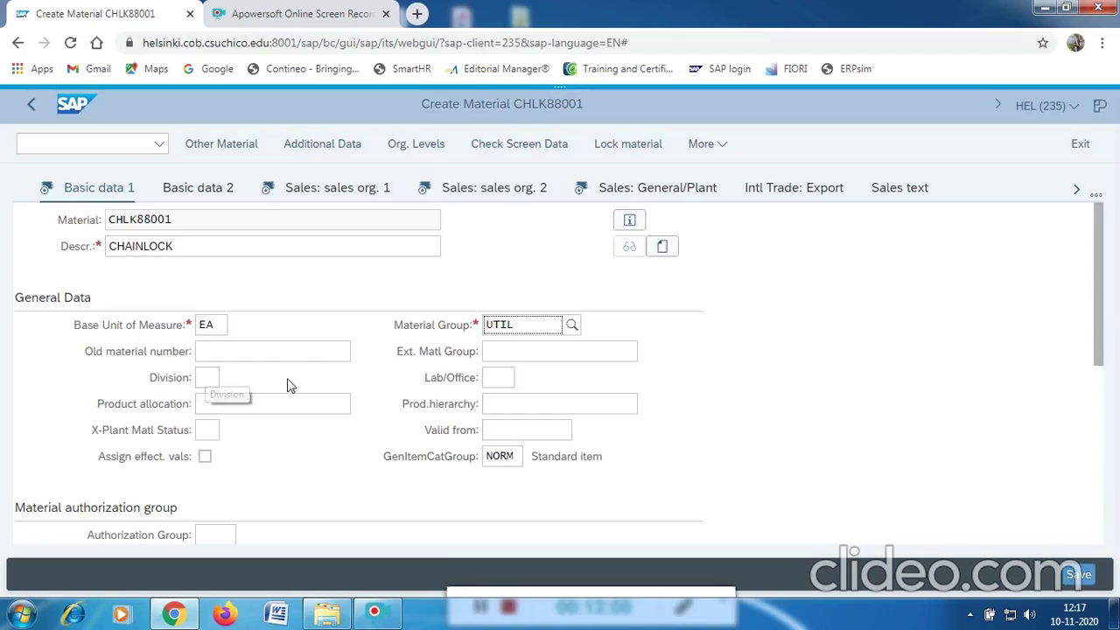
scroll(288, 382, down, 3)
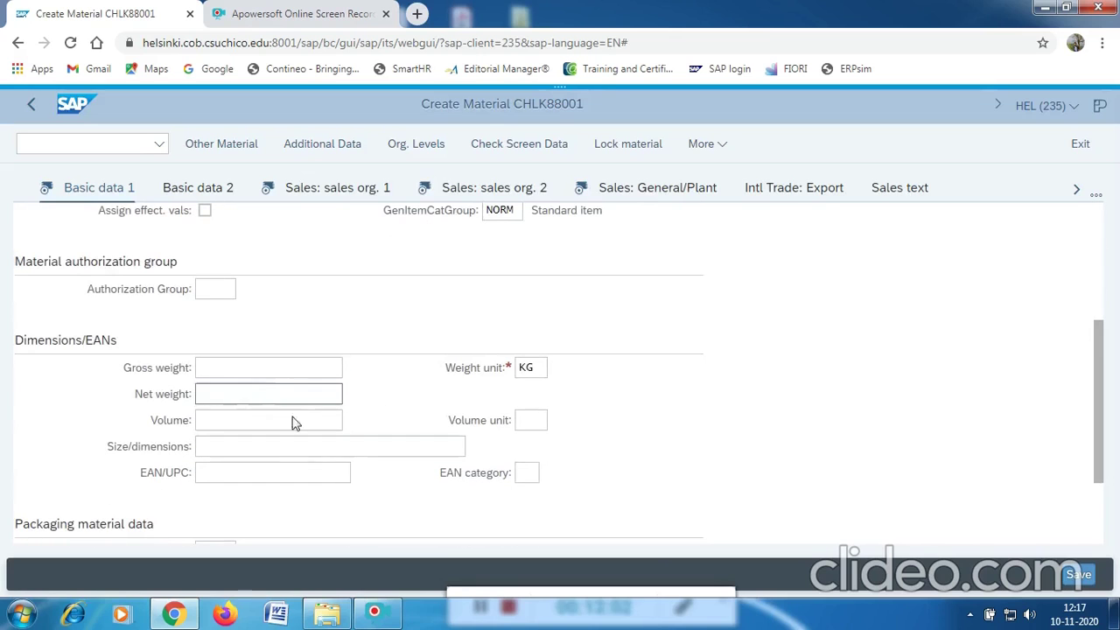
scroll(369, 467, up, 3)
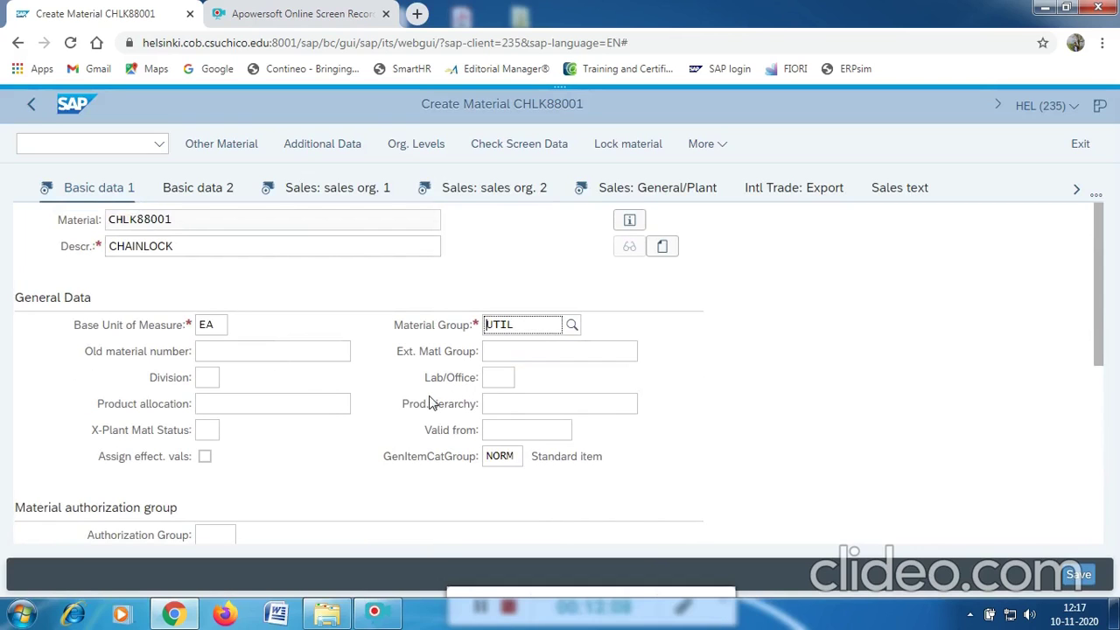
key(Return)
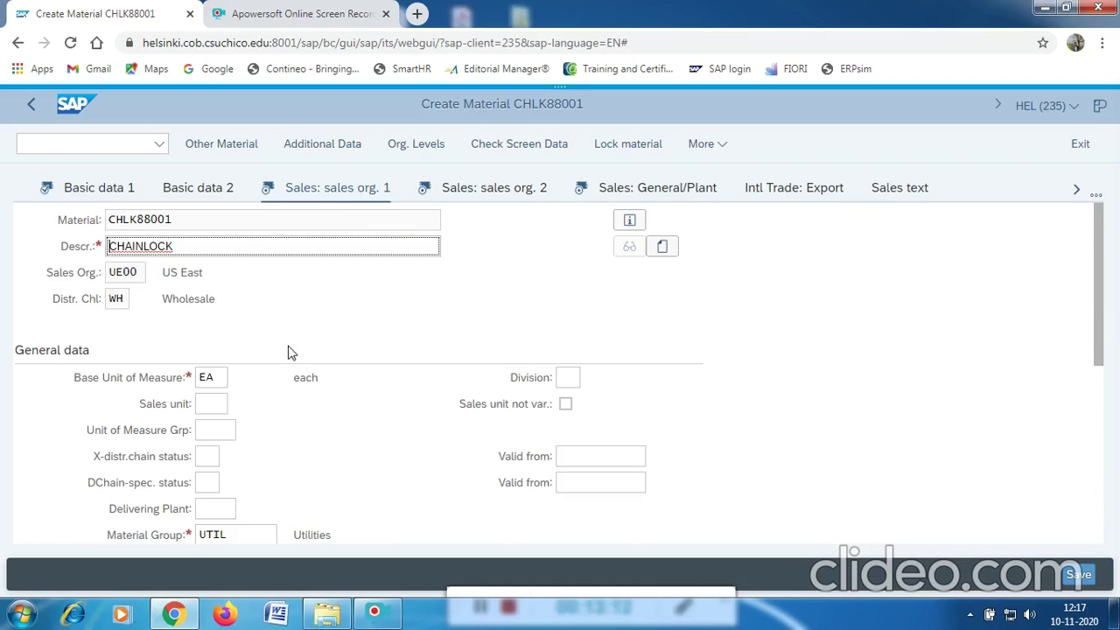
Set the delivering plant to MI00 (DC Miami) from the value list.
scroll(291, 353, down, 1)
click(219, 426)
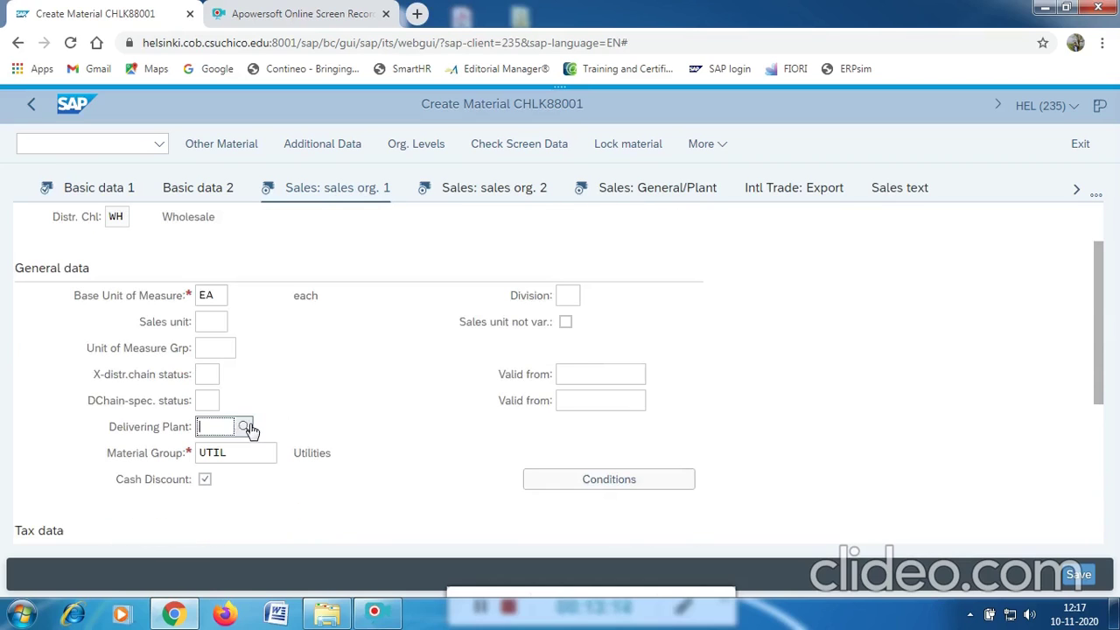
click(250, 430)
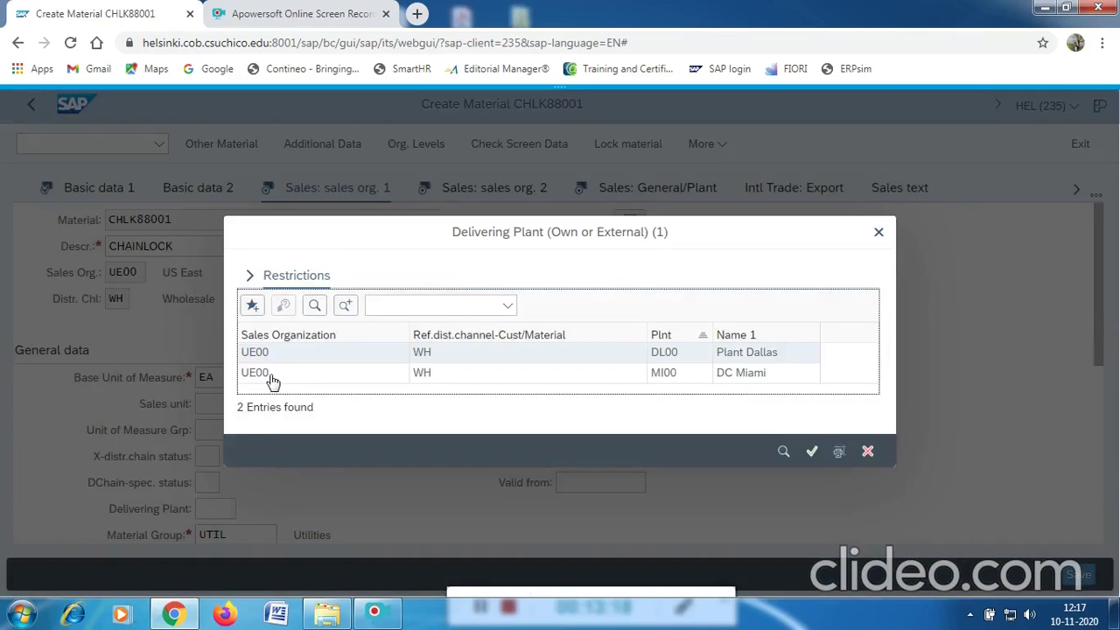
click(270, 376)
click(270, 376)
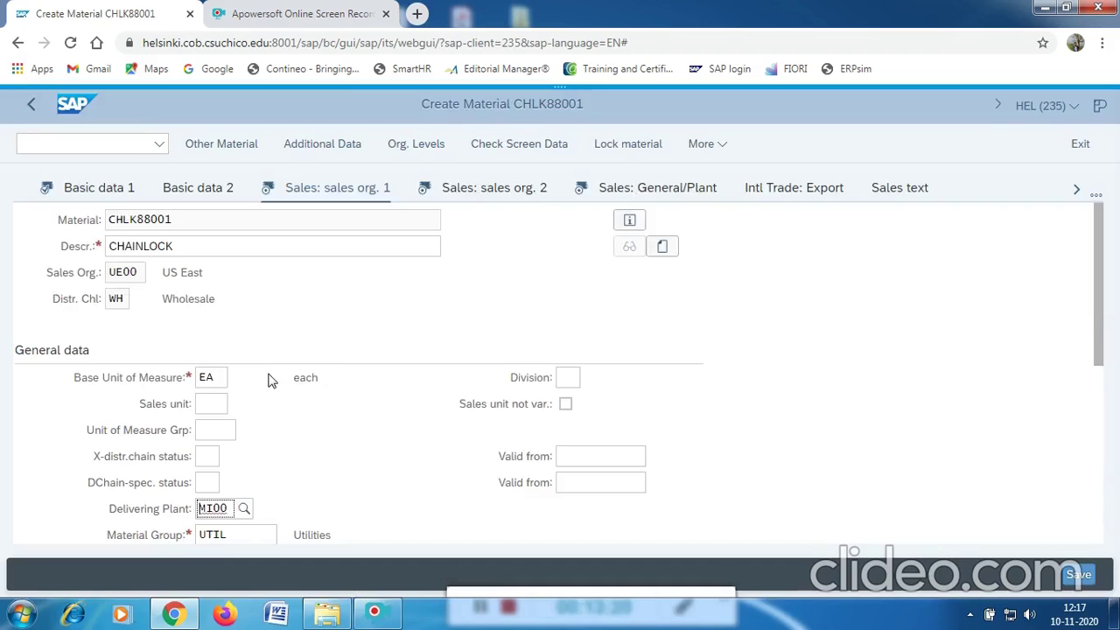
Mark the Tax Jurisdiction Code and County Sales Tax rows Exempt (0).
scroll(328, 433, down, 2)
scroll(328, 433, down, 1)
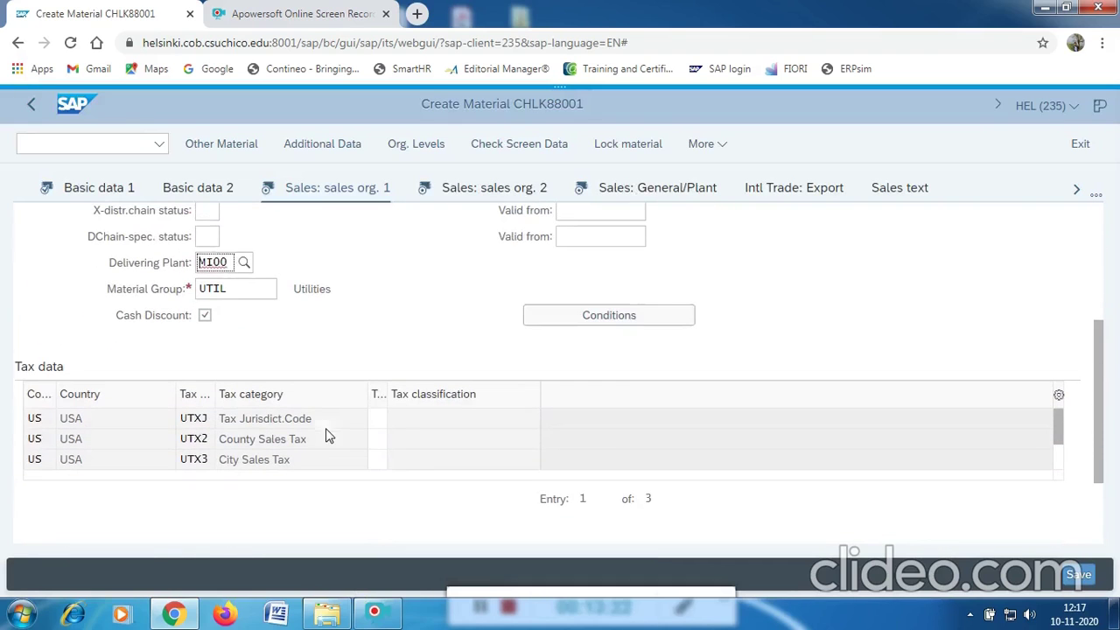
click(376, 420)
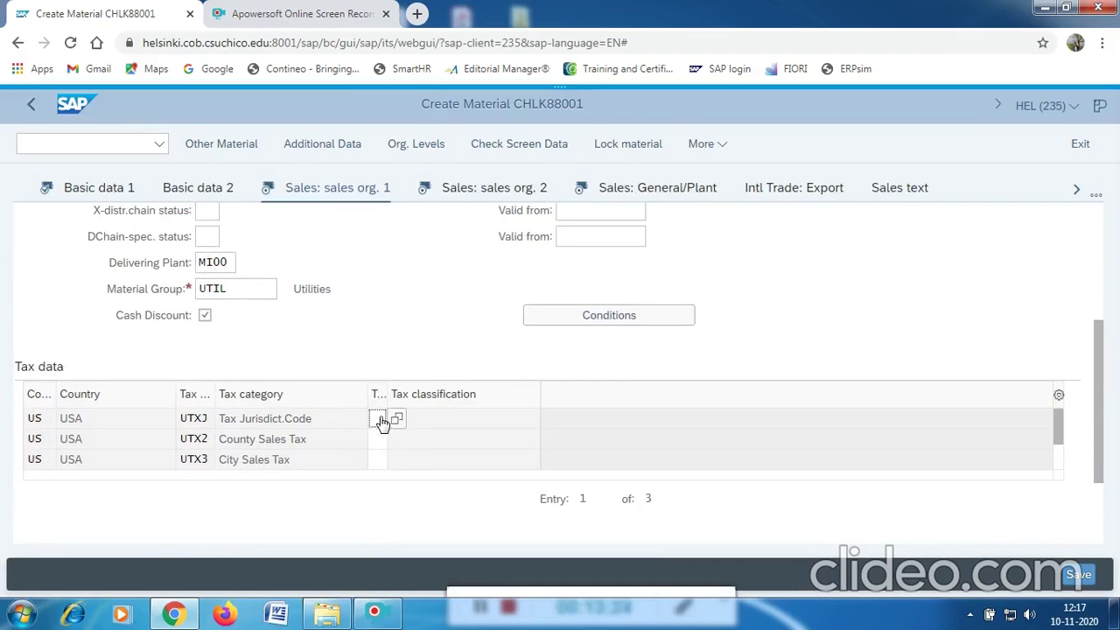
click(397, 420)
click(398, 421)
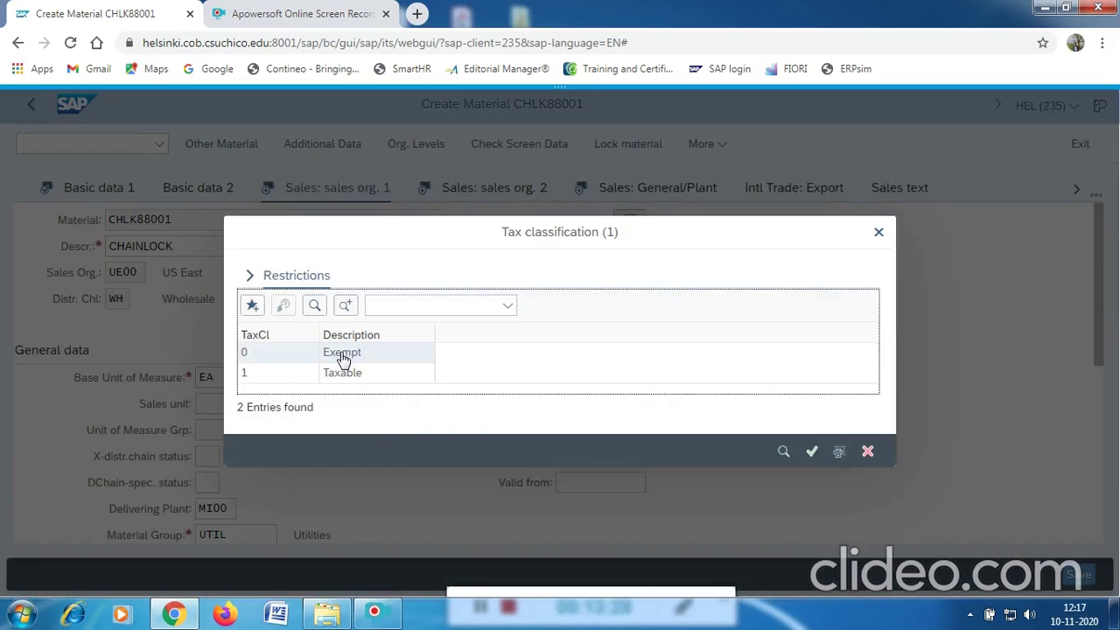
click(342, 359)
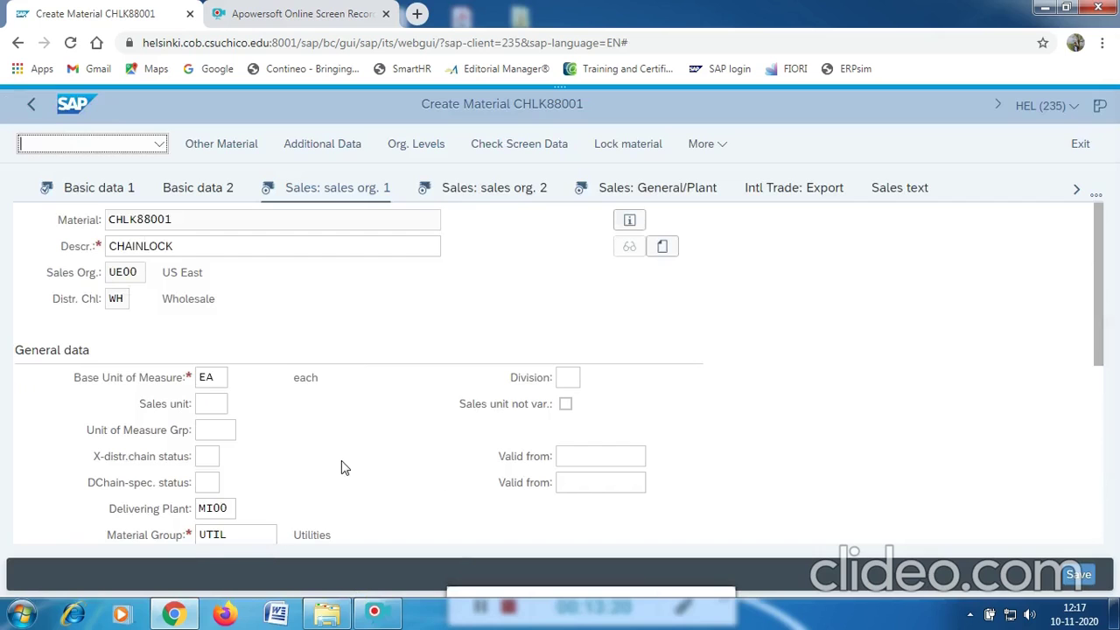
scroll(342, 464, down, 5)
click(377, 440)
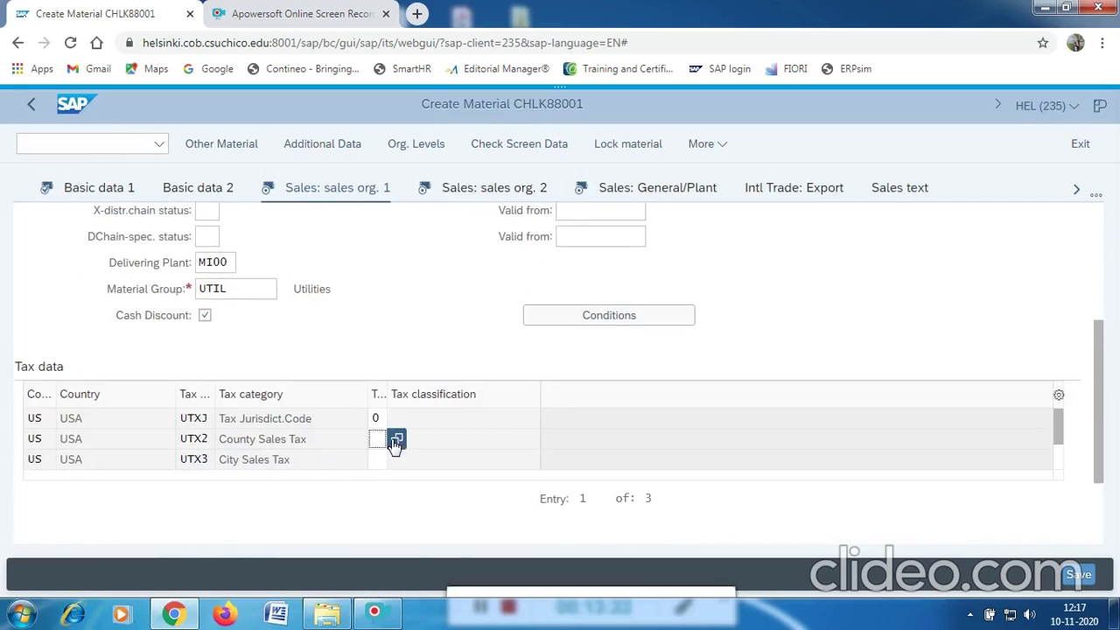
click(395, 442)
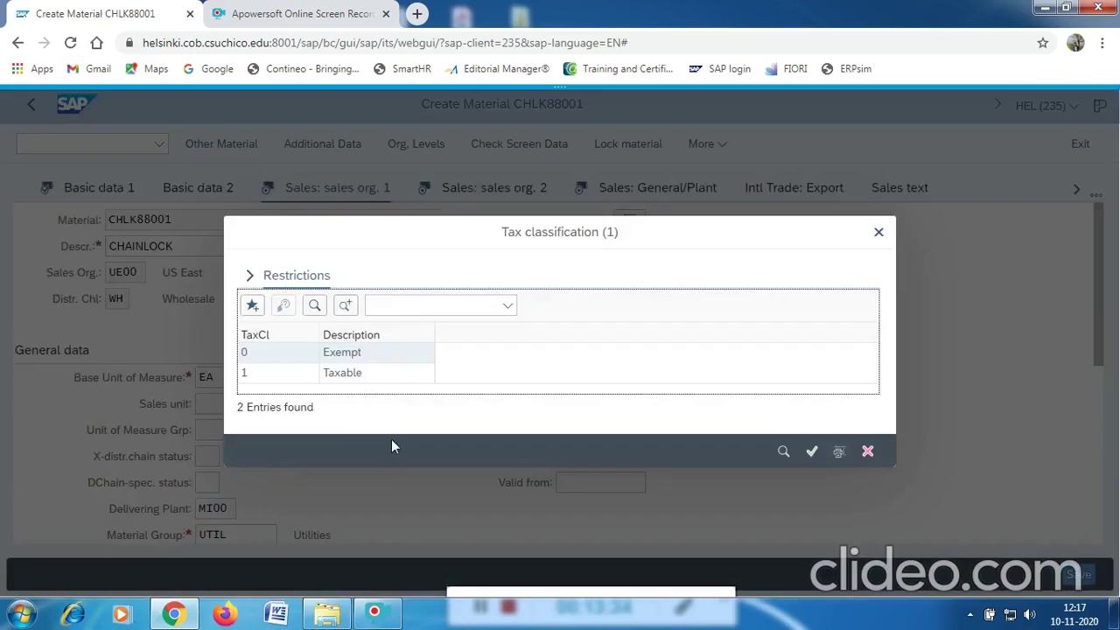
click(339, 357)
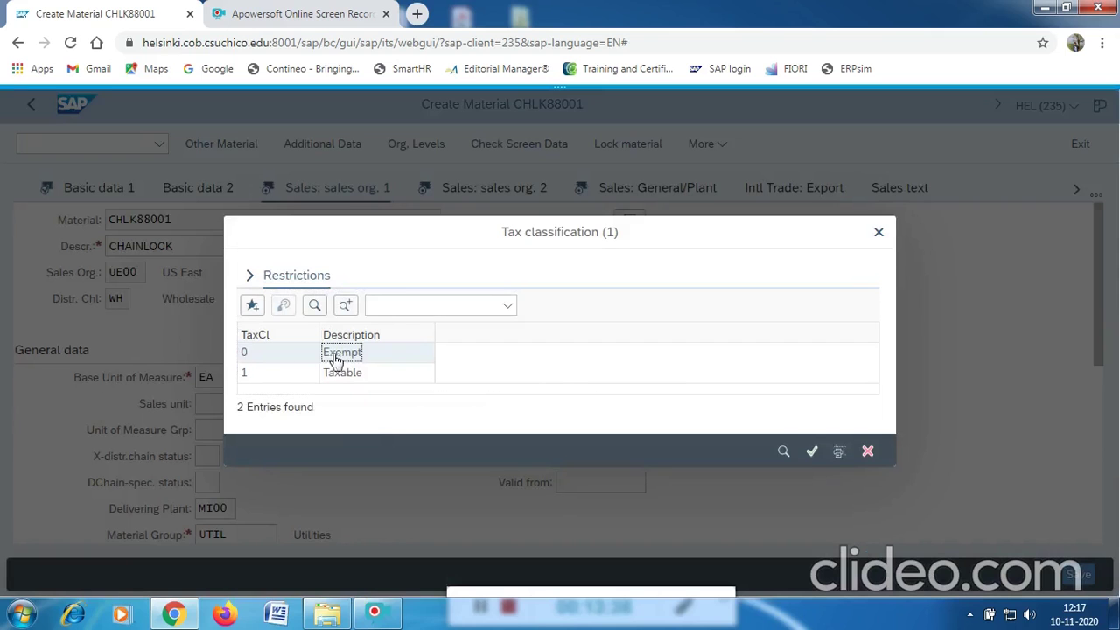
double_click(340, 357)
Set City Sales Tax classification to 0, then bring up the pricing conditions.
scroll(413, 446, down, 1)
scroll(413, 446, down, 3)
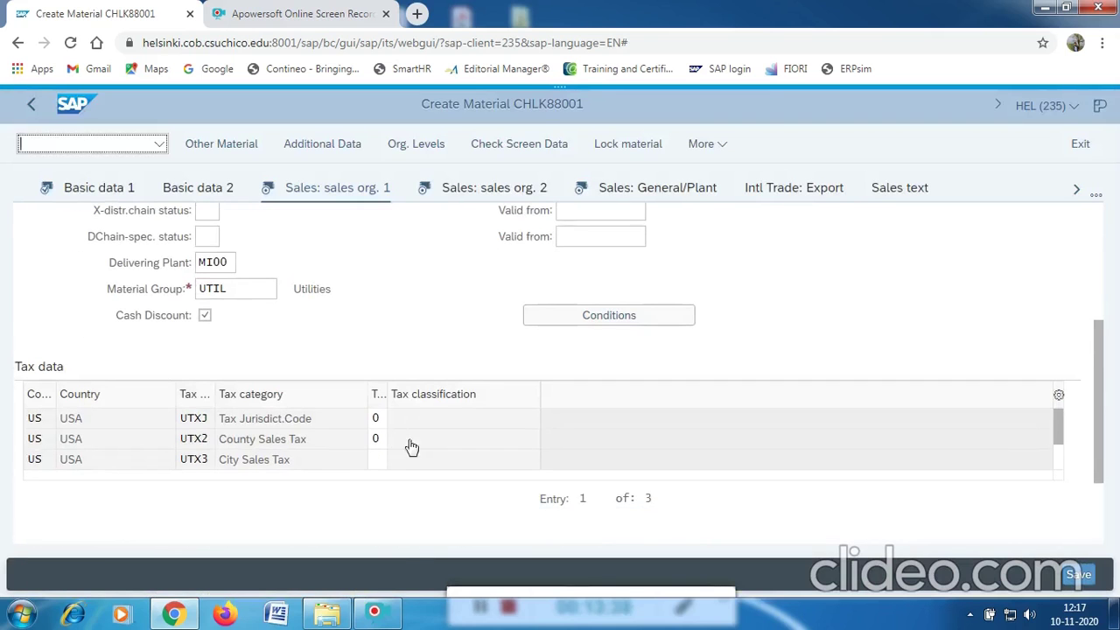
click(382, 460)
text(0)
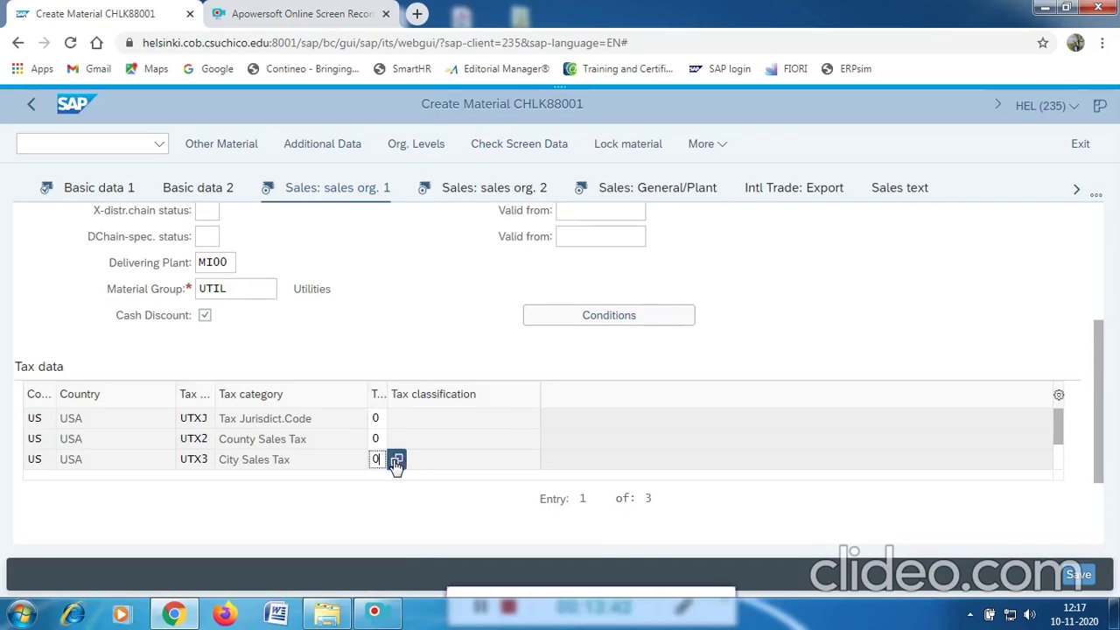
click(602, 318)
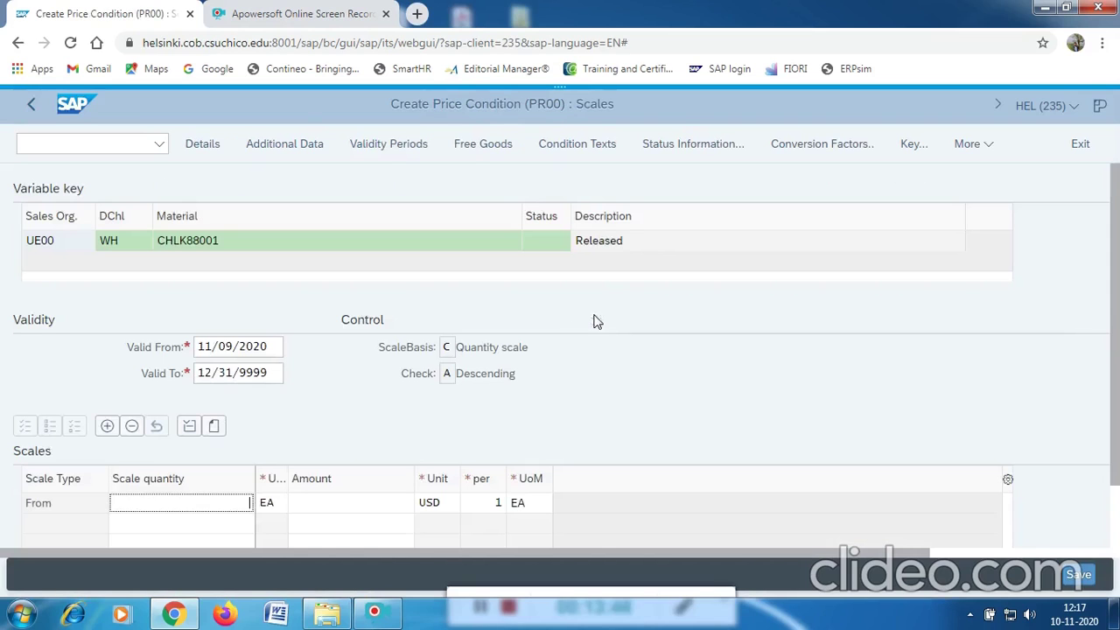
Enter a PR00 scale of quantity 1 at 15.00 USD per EA and return to the material.
text(1)
click(382, 507)
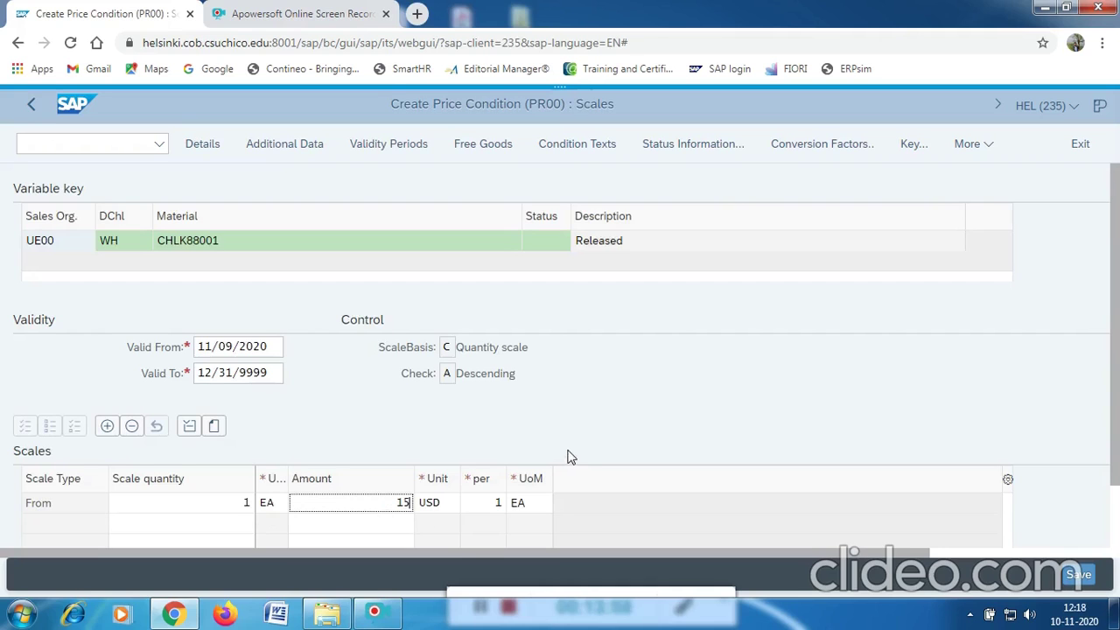
scroll(572, 425, down, 1)
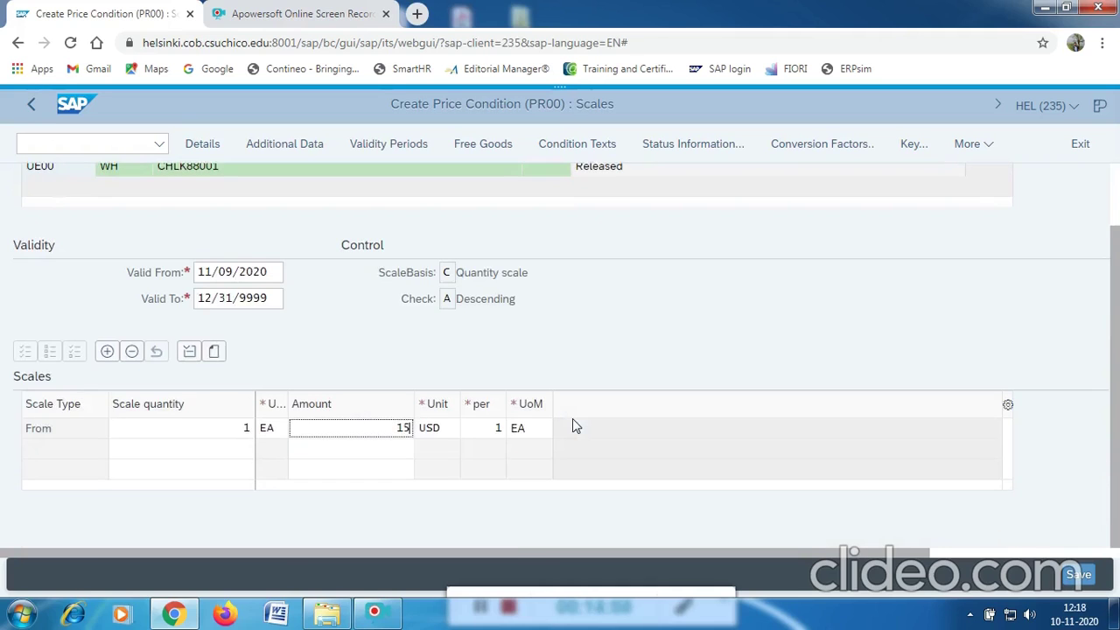
key(Return)
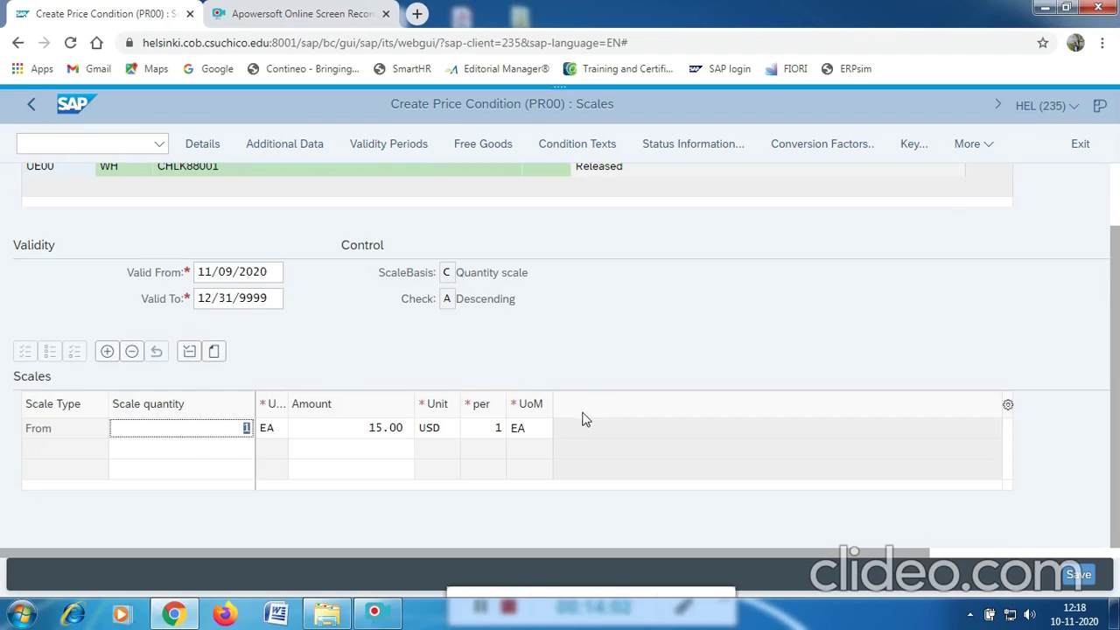
scroll(487, 292, up, 1)
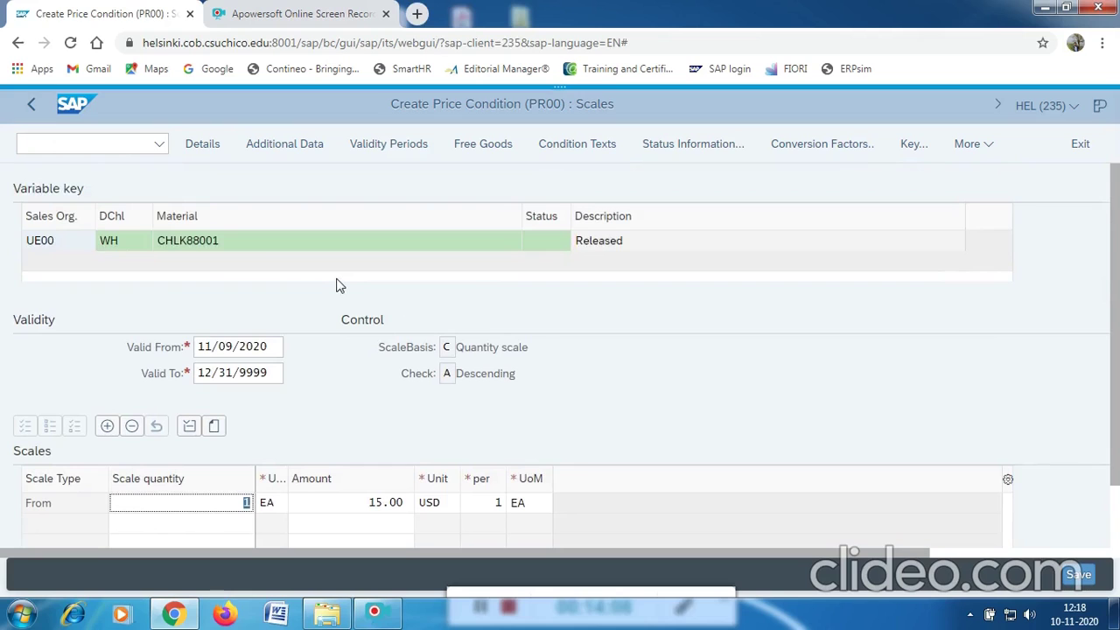
click(32, 107)
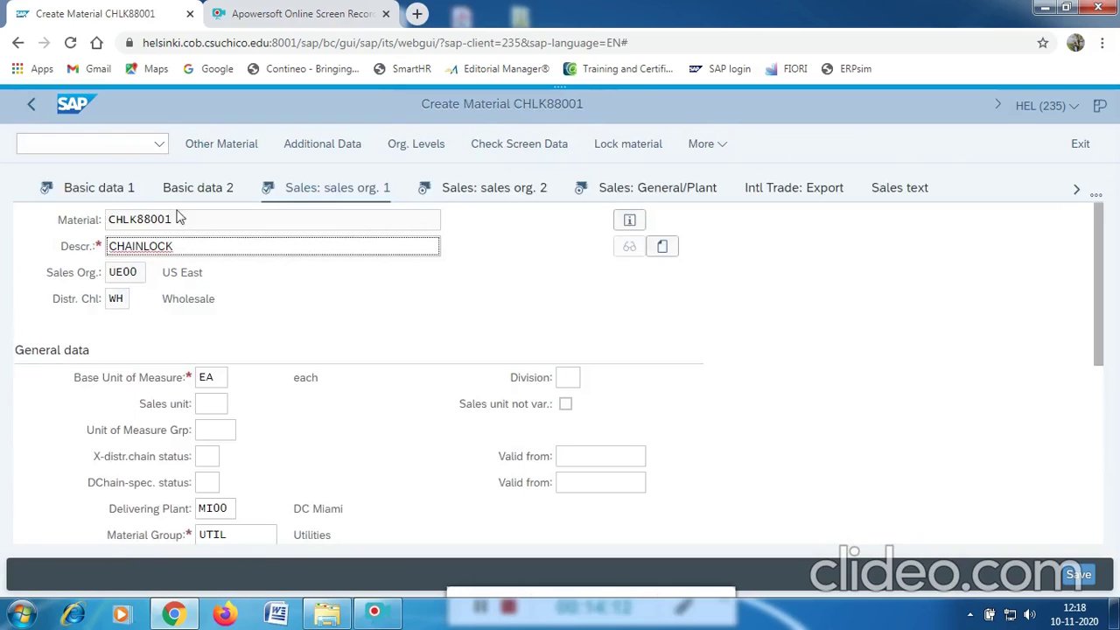
Set the material statistics group to 1 and continue to Sales: General/Plant data.
scroll(372, 305, down, 5)
scroll(377, 306, up, 3)
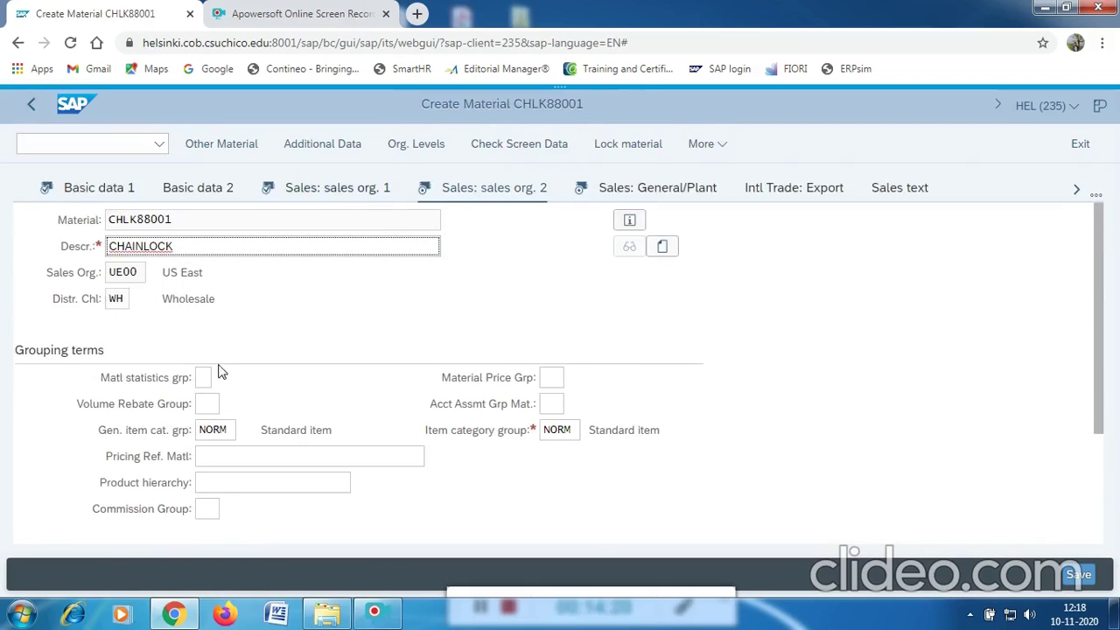
scroll(237, 380, down, 1)
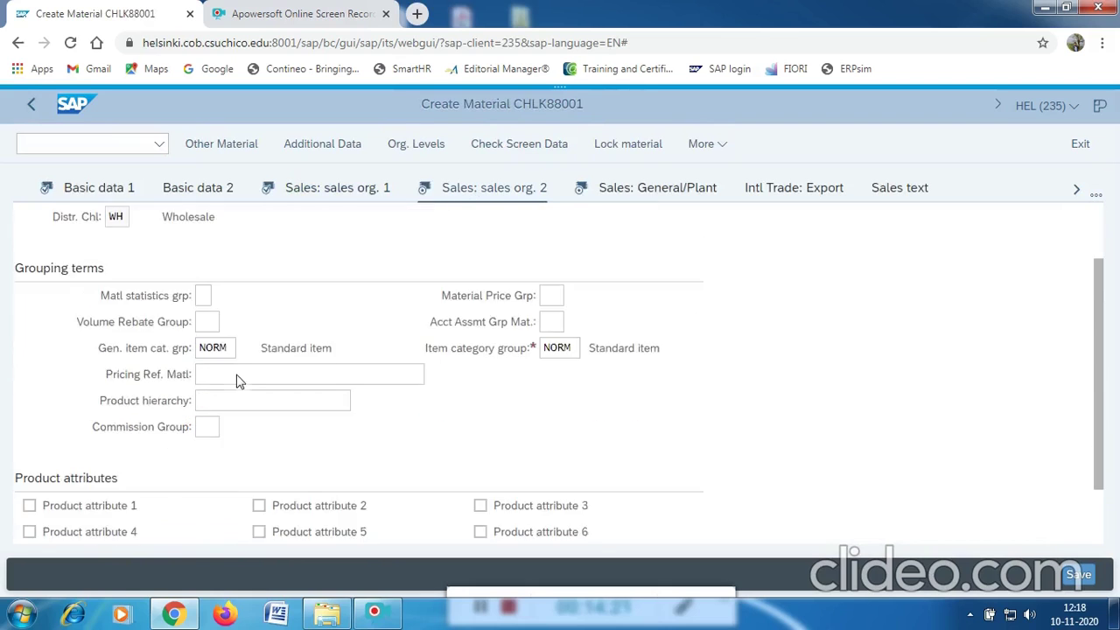
click(203, 296)
click(221, 298)
click(372, 322)
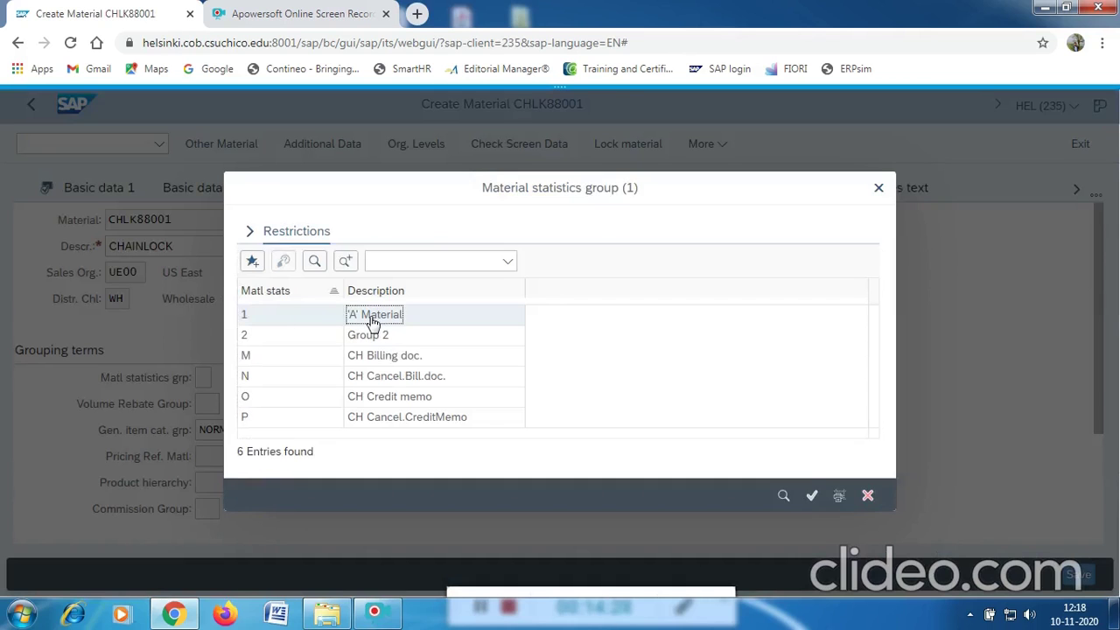
double_click(372, 322)
scroll(369, 325, down, 2)
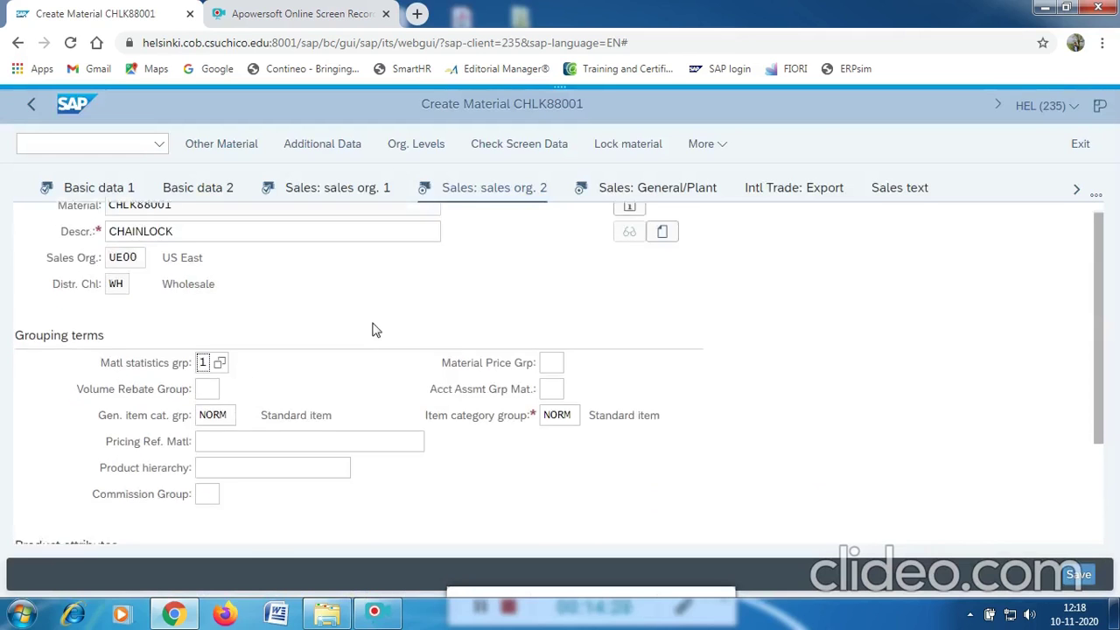
scroll(368, 329, up, 2)
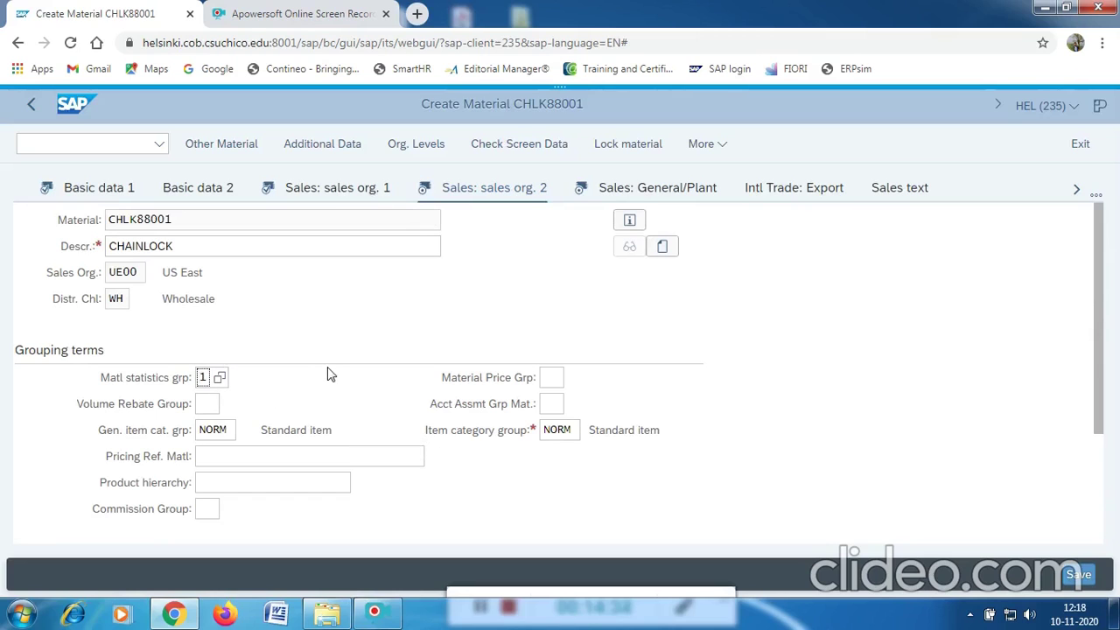
key(Return)
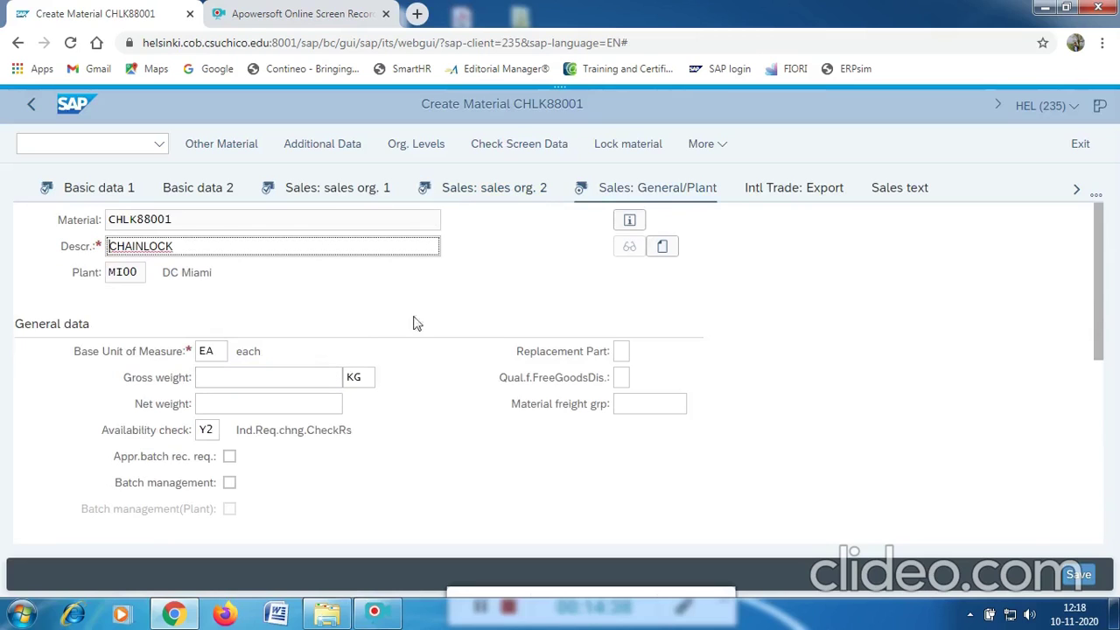
Change the availability check from Y2 to 02 (Individual requirements) and proceed to Purchasing.
click(207, 429)
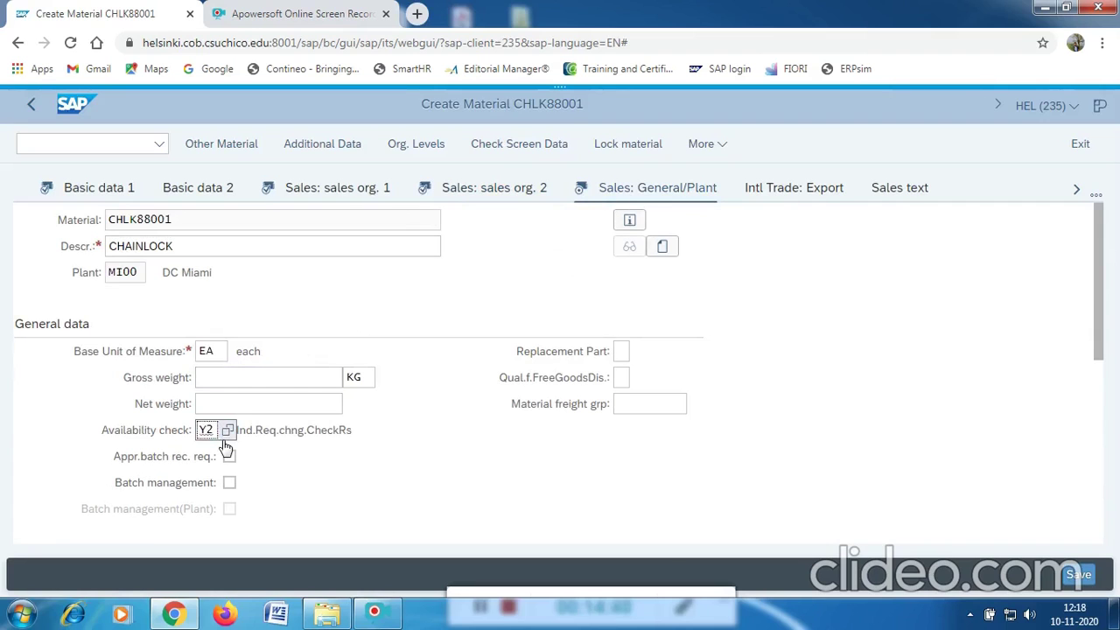
click(225, 434)
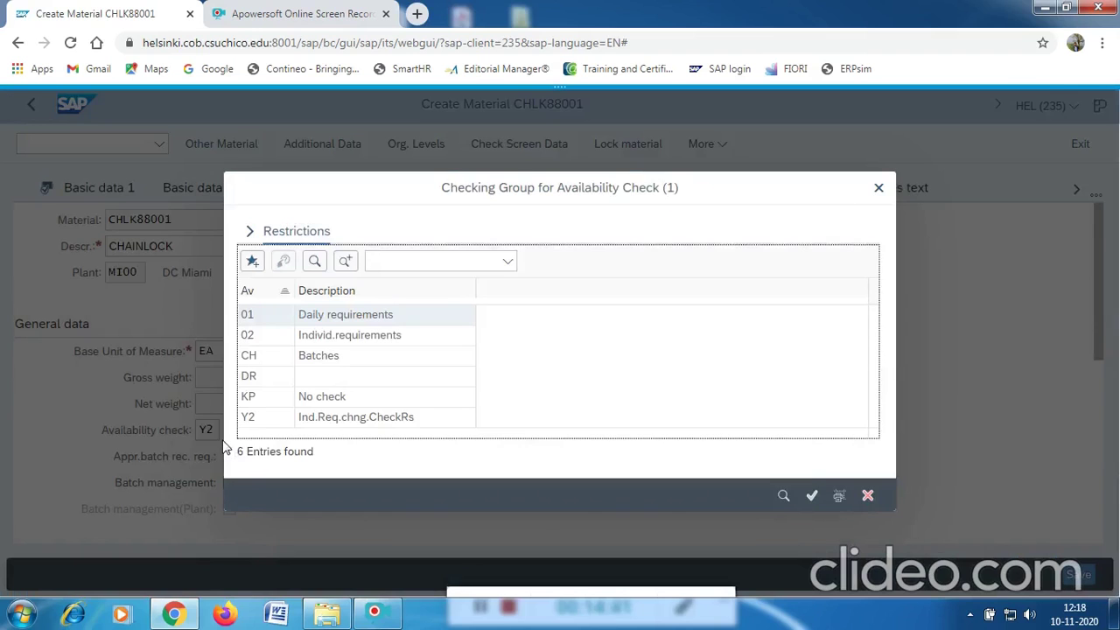
click(333, 339)
double_click(334, 344)
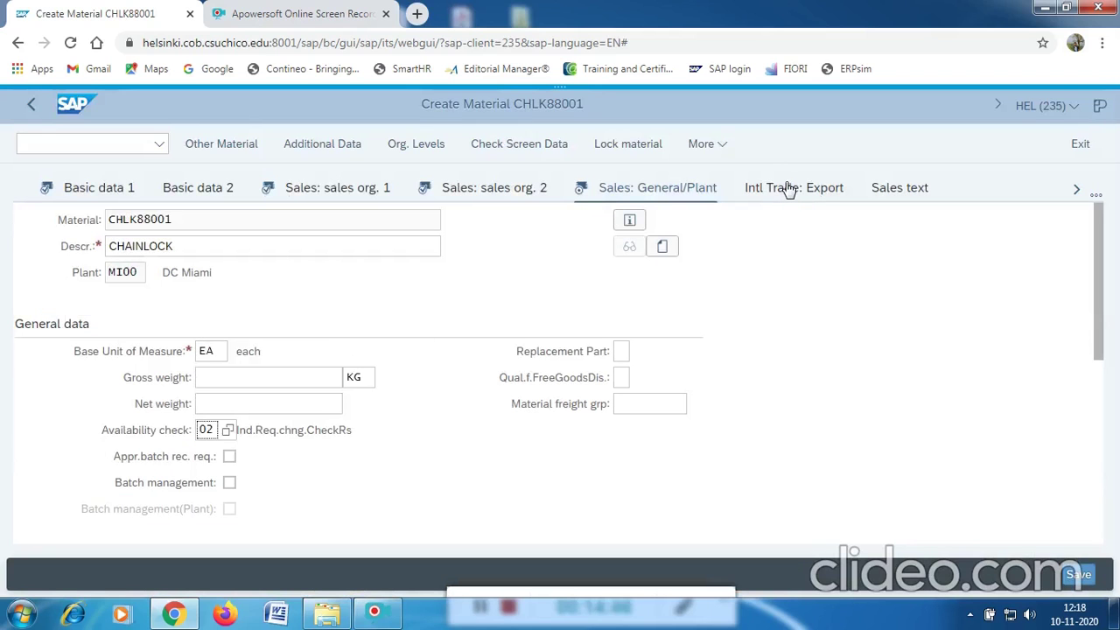
key(Return)
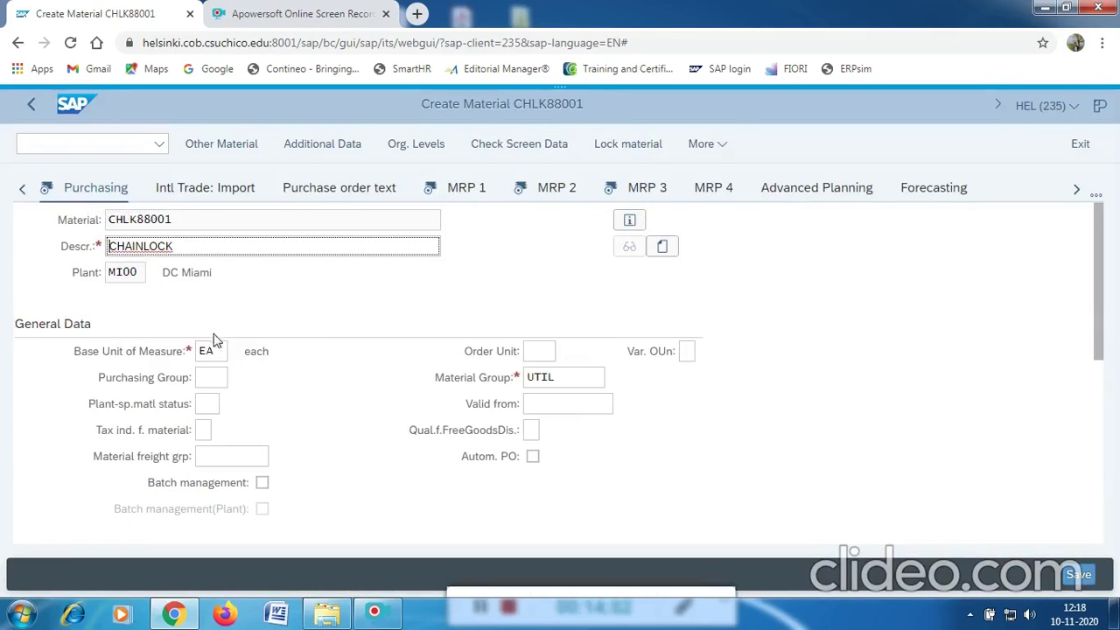
Set purchasing group N00 (North America) and continue to the MRP 1 view.
click(211, 375)
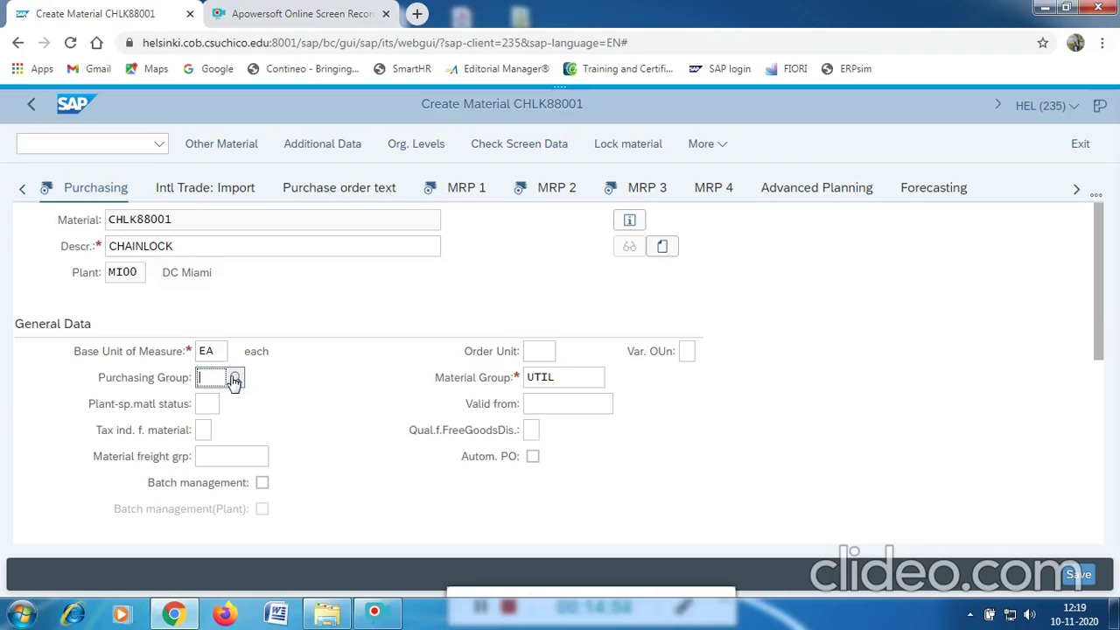
click(234, 378)
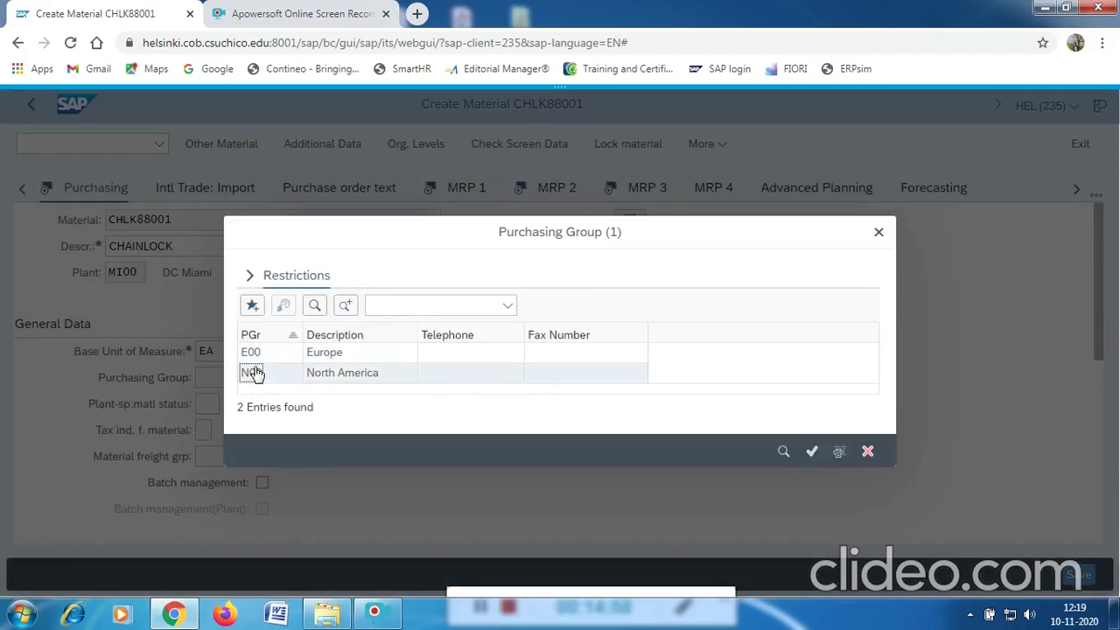
click(254, 373)
scroll(292, 404, down, 2)
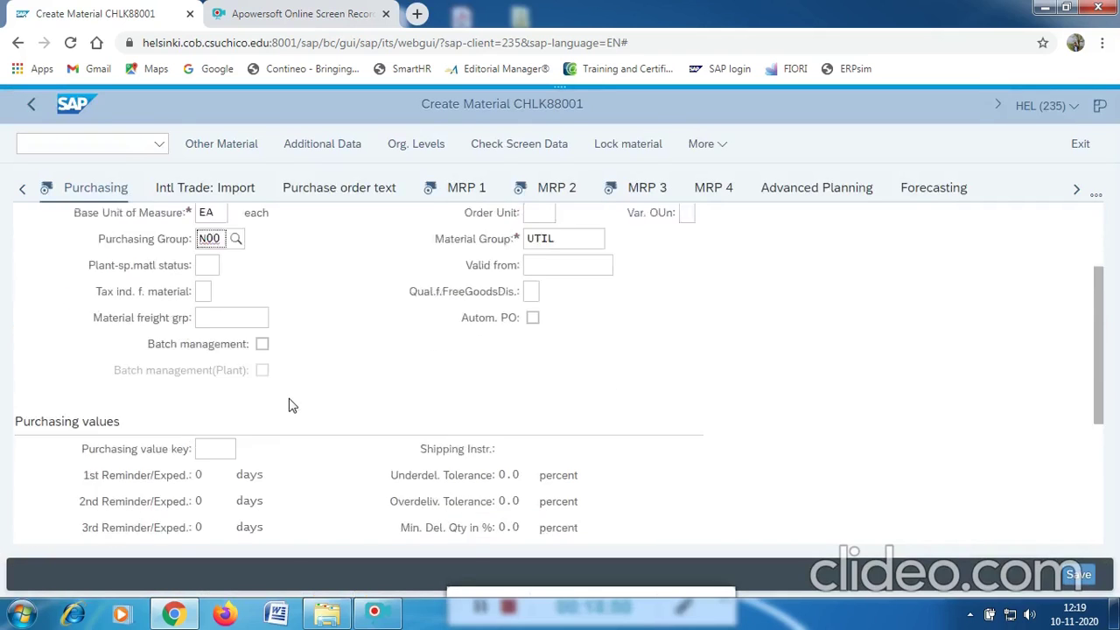
scroll(315, 376, up, 2)
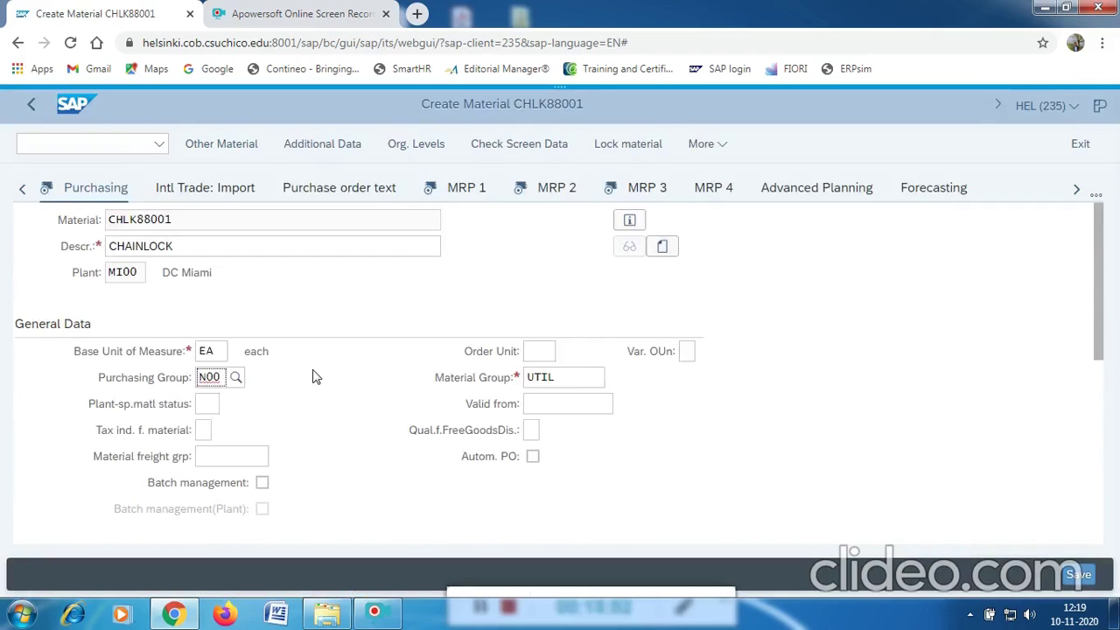
scroll(314, 376, down, 5)
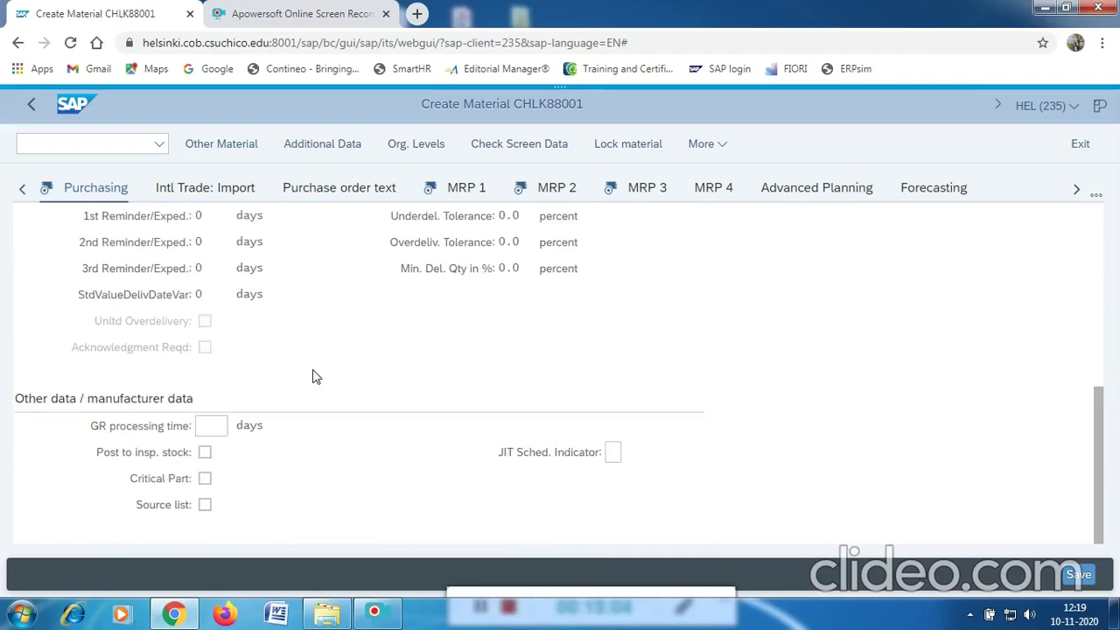
scroll(316, 377, up, 6)
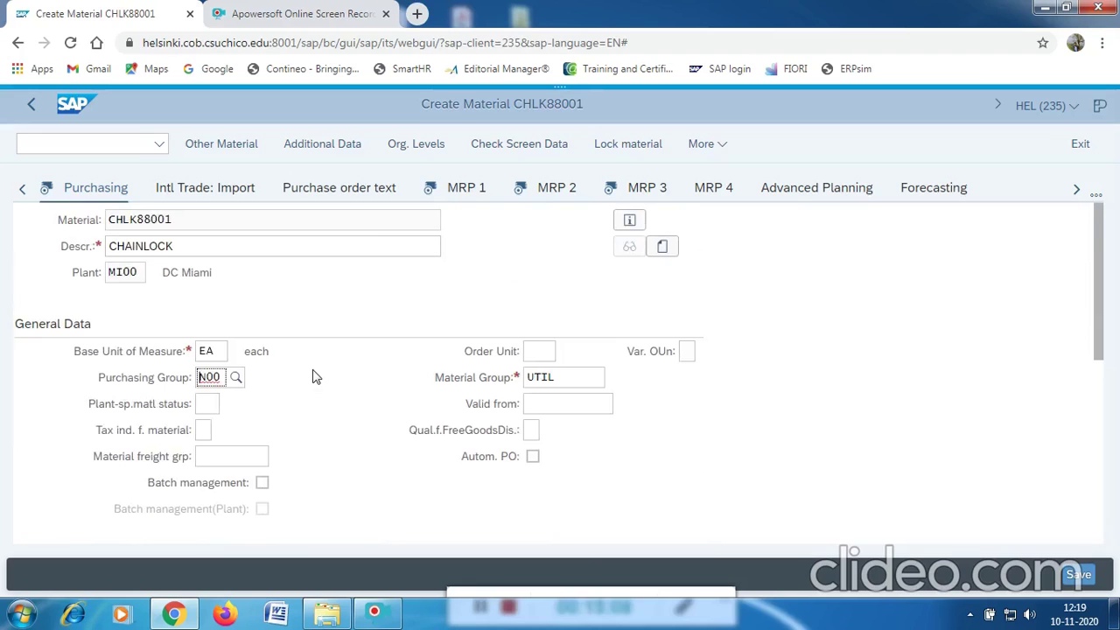
click(433, 188)
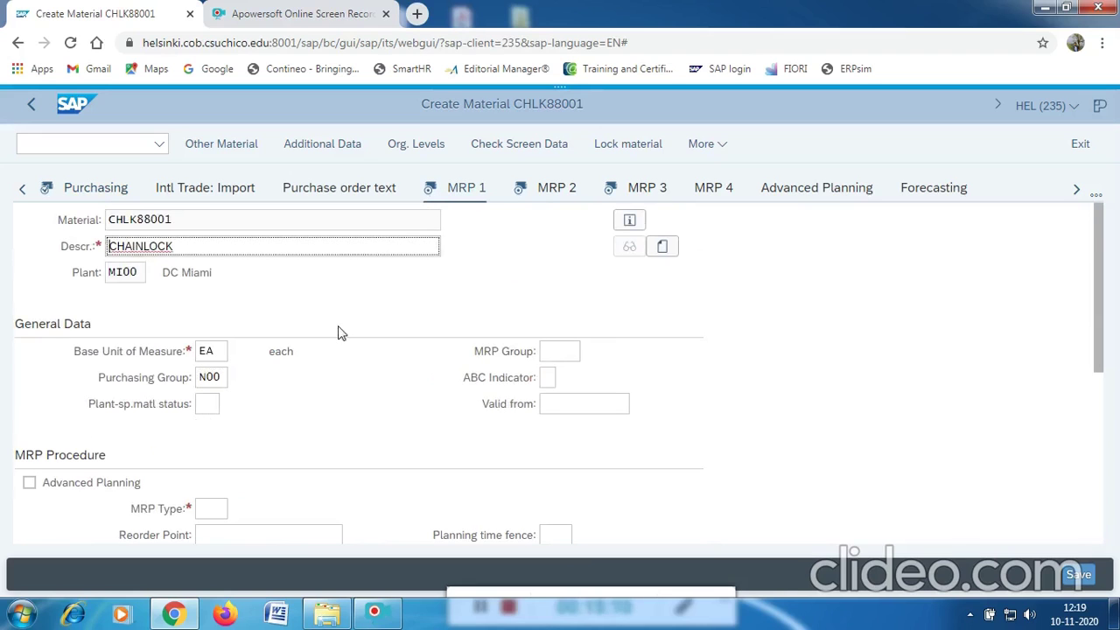
Set MRP type PD and MRP controller 000 from their value lists.
scroll(493, 372, down, 1)
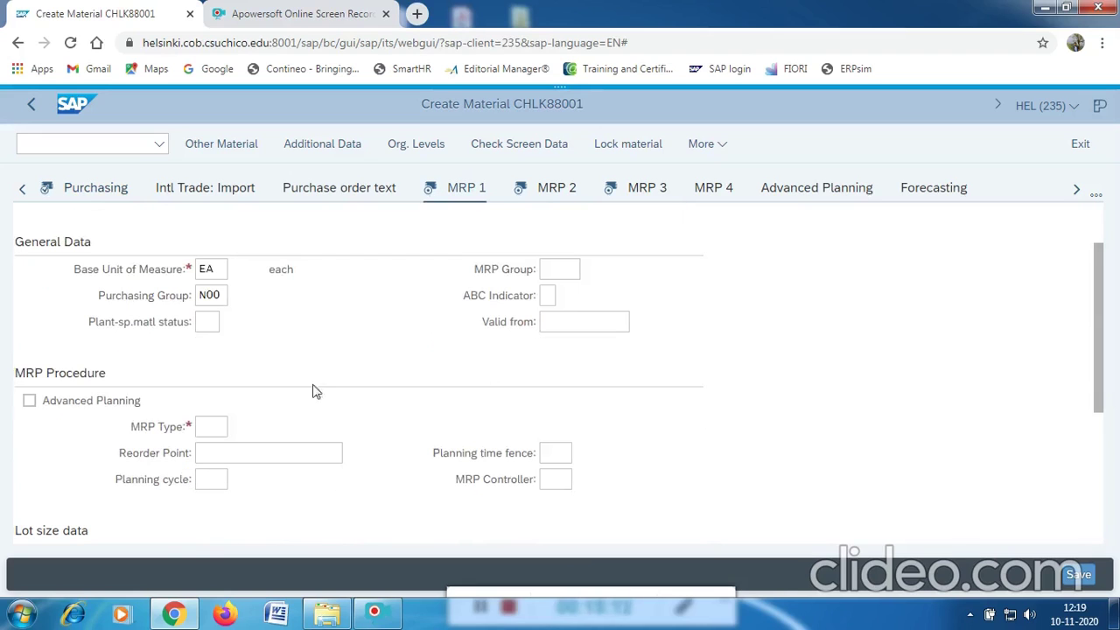
click(211, 426)
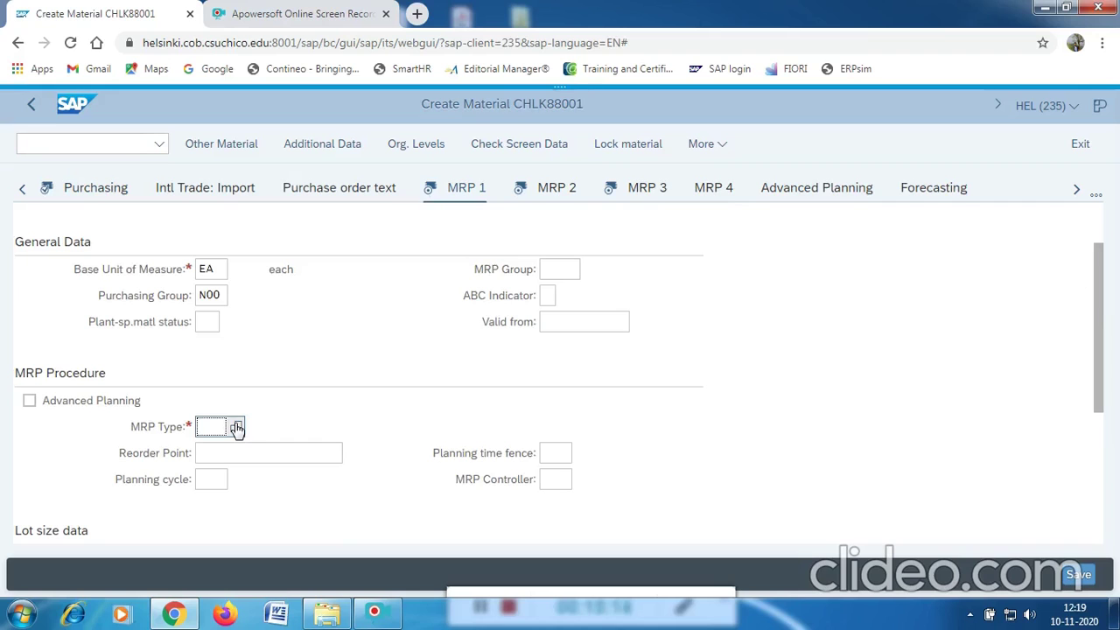
click(236, 427)
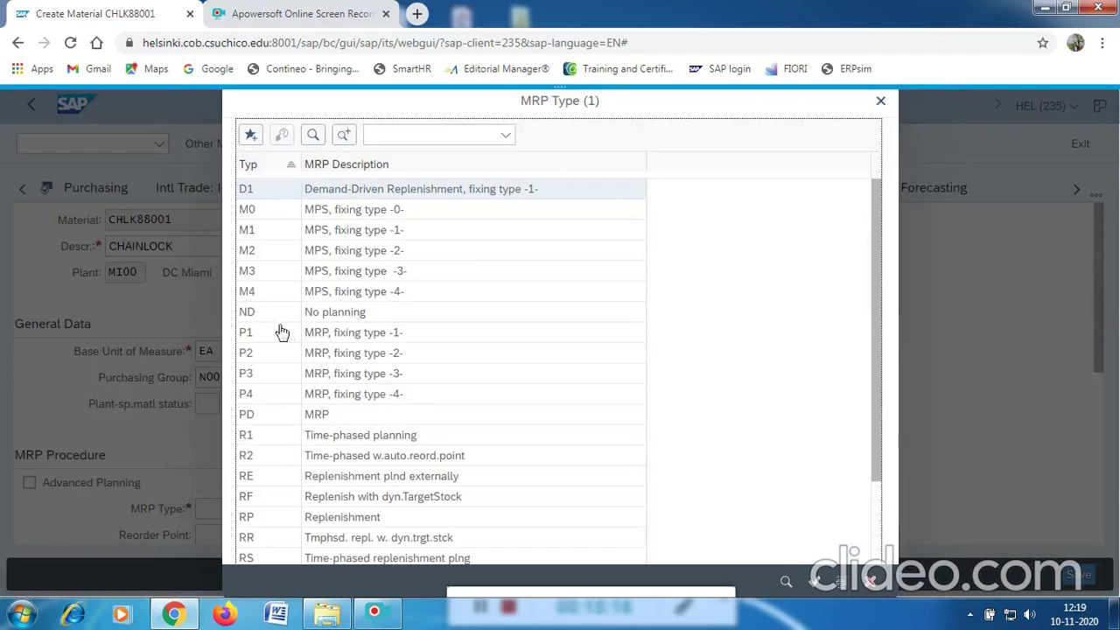
click(315, 419)
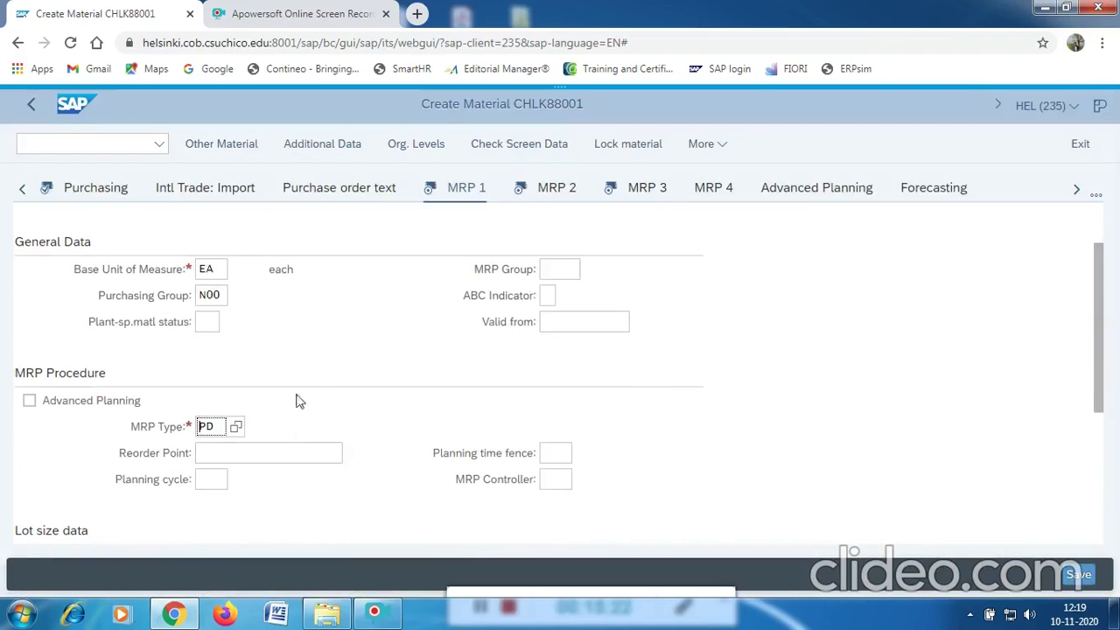
click(553, 483)
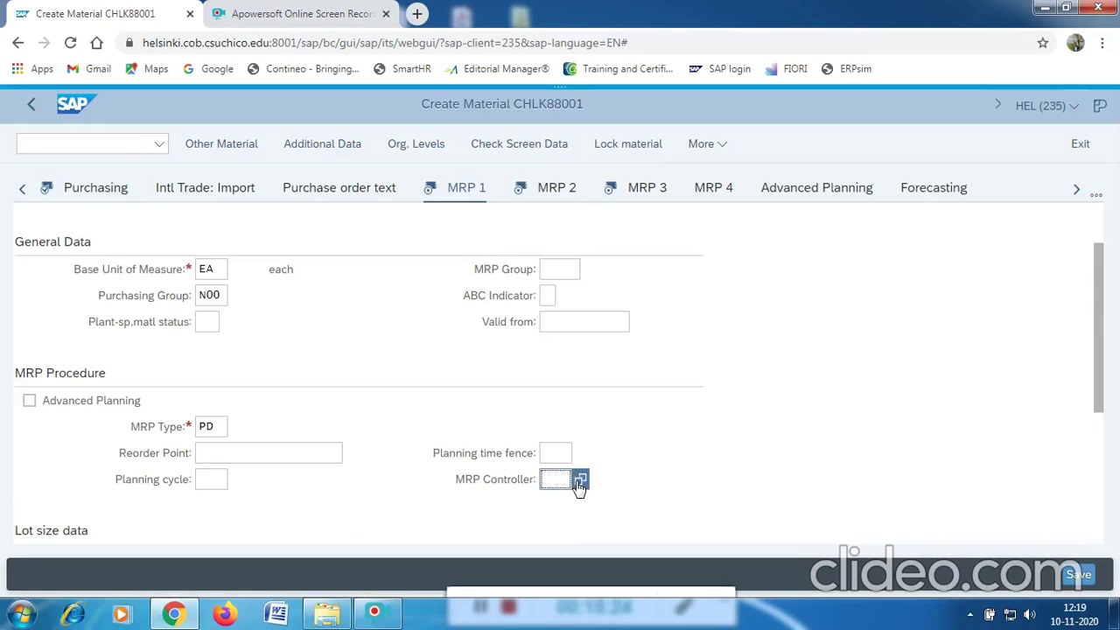
click(580, 481)
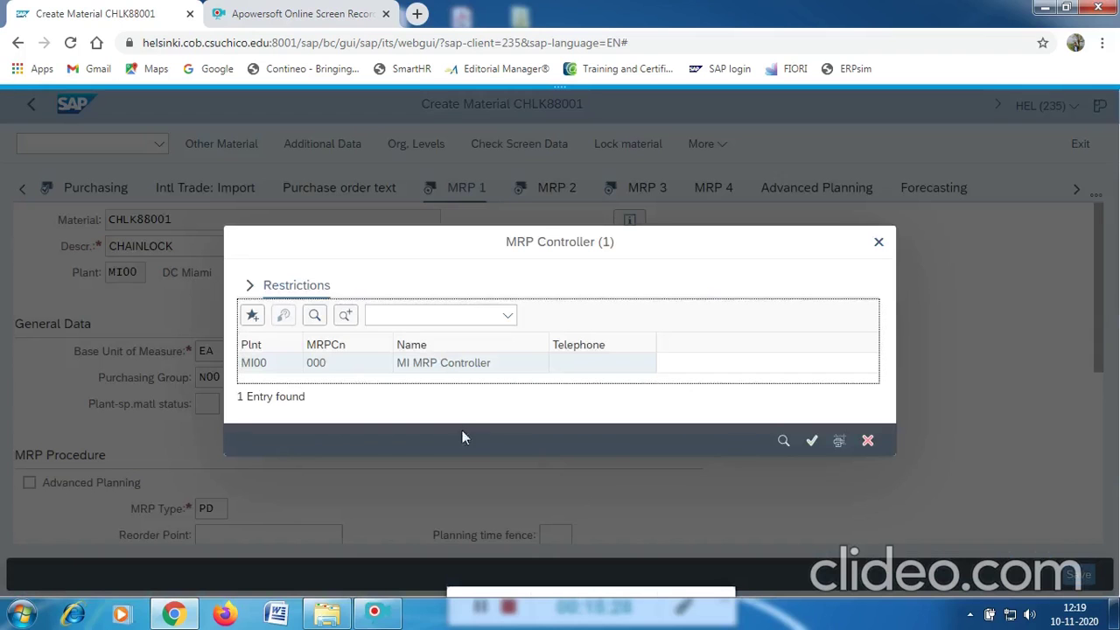
click(254, 363)
double_click(258, 365)
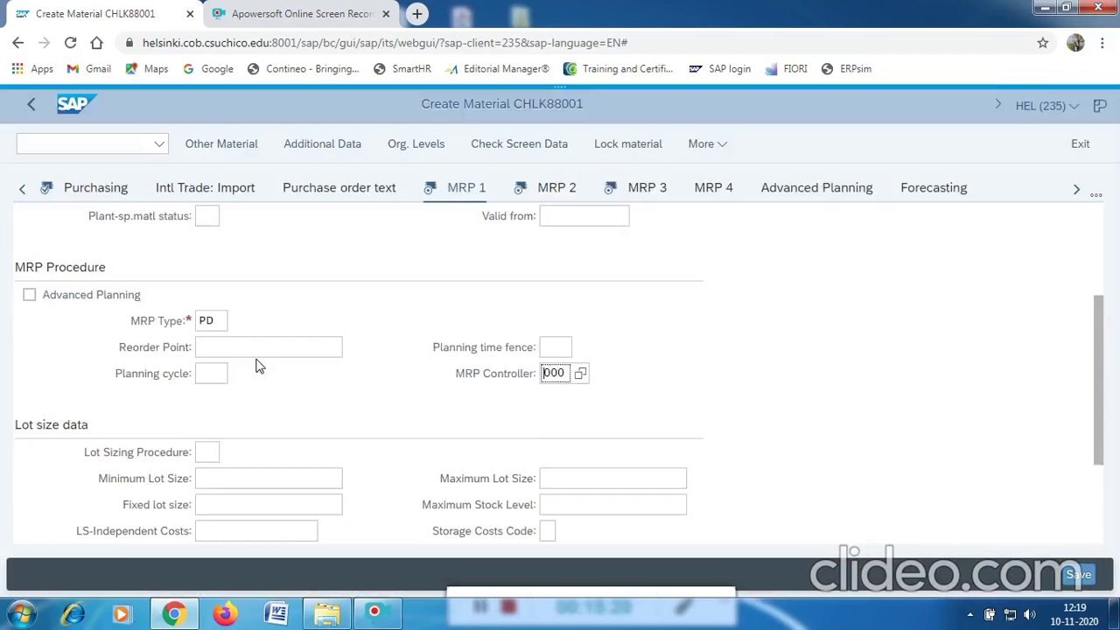
Choose lot sizing EX (lot-for-lot), enter minimum lot size 1, and confirm.
scroll(258, 366, down, 1)
click(217, 370)
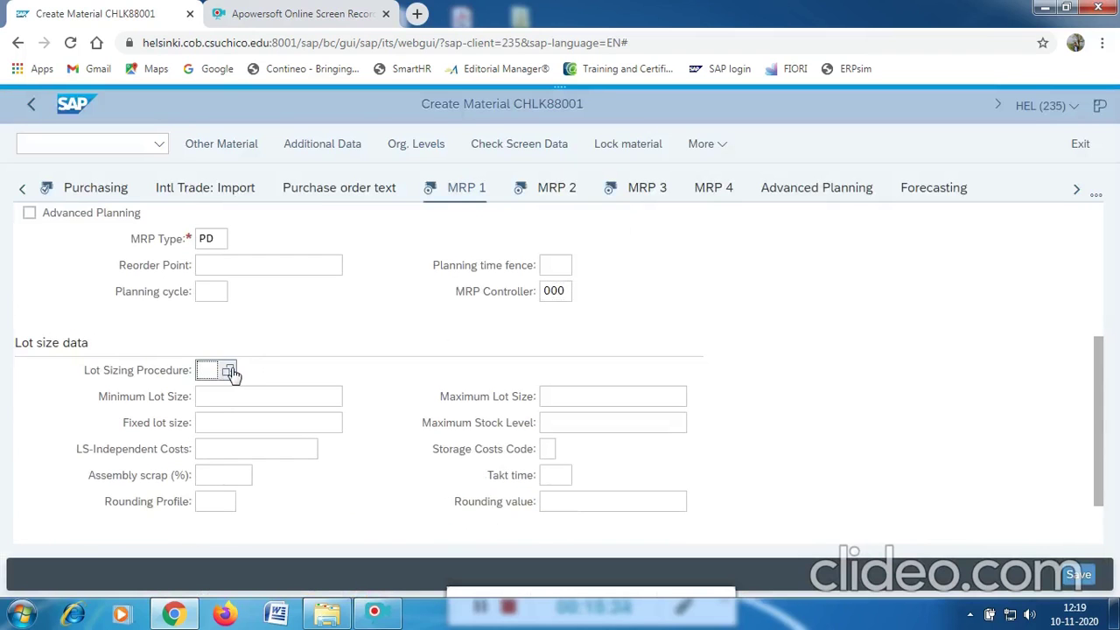
click(229, 371)
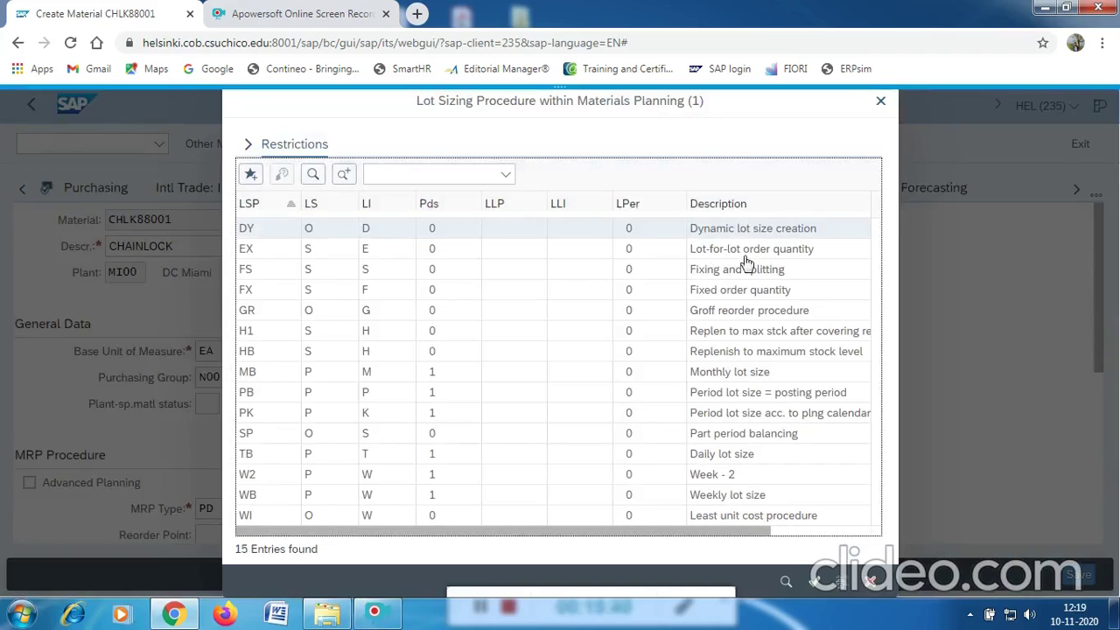
click(248, 251)
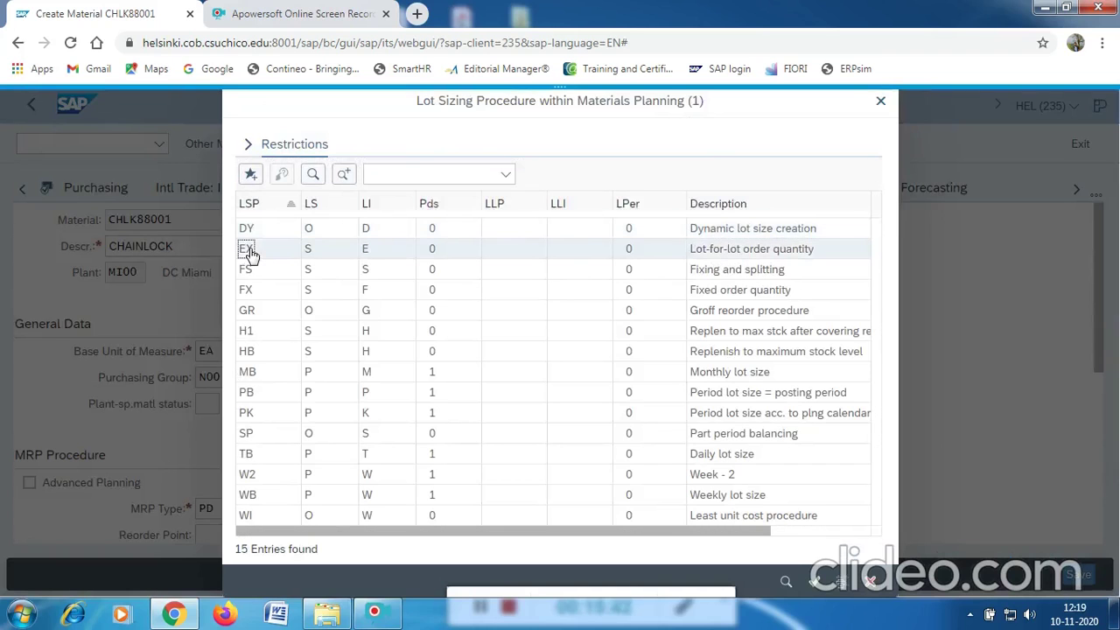
click(248, 251)
click(236, 399)
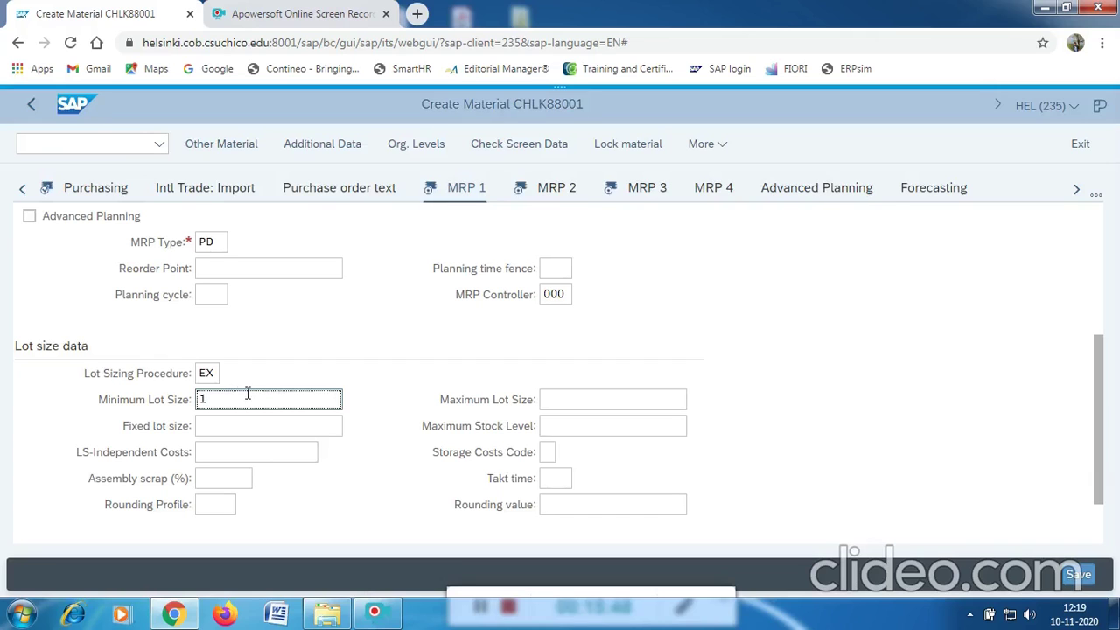
scroll(304, 360, down, 1)
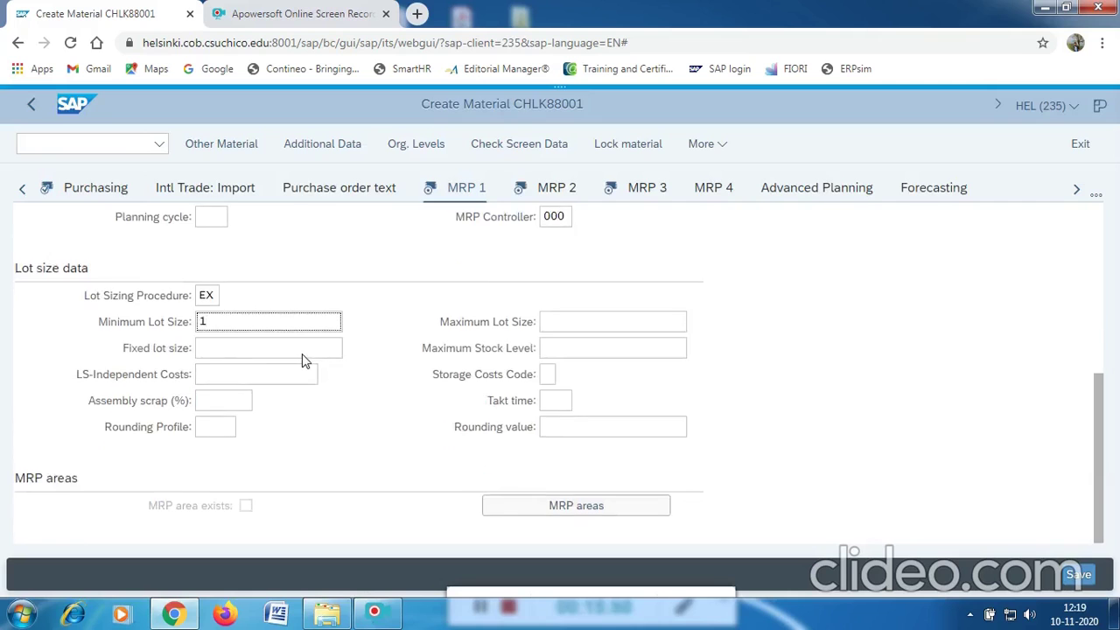
scroll(303, 361, up, 4)
scroll(303, 360, down, 1)
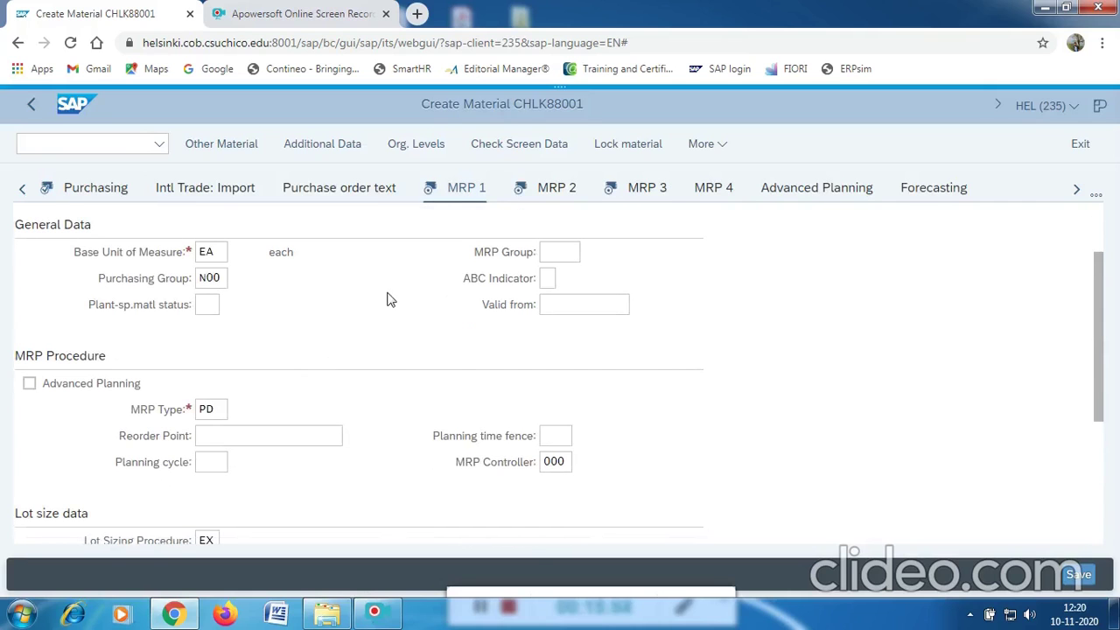
key(Return)
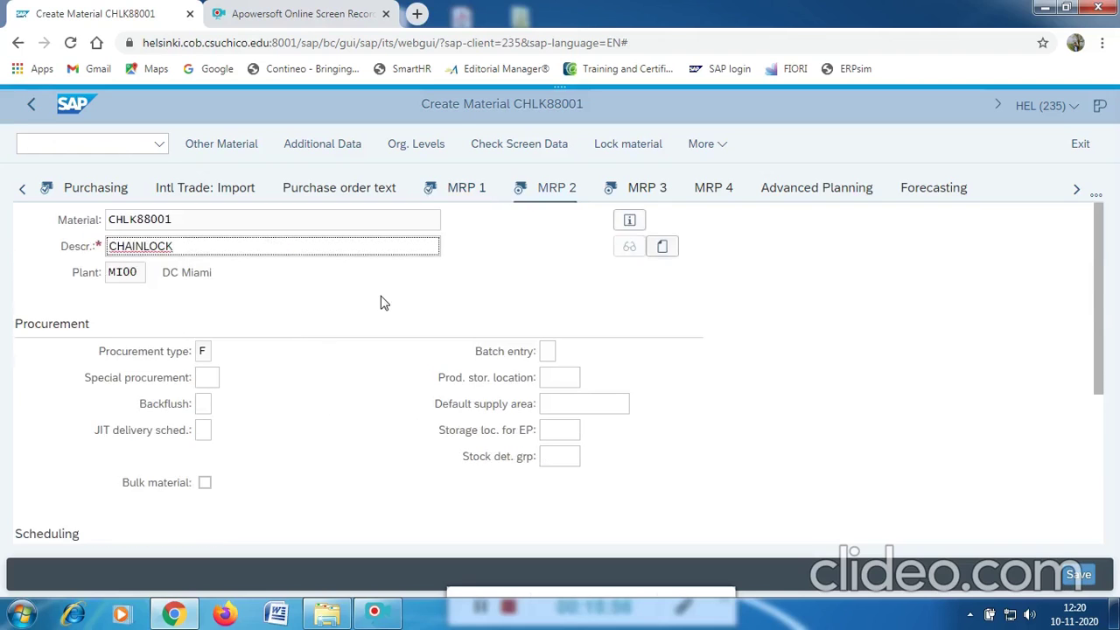
Select the Planned Deliv. Time field on MRP 2 to enter 6 days.
scroll(301, 363, down, 2)
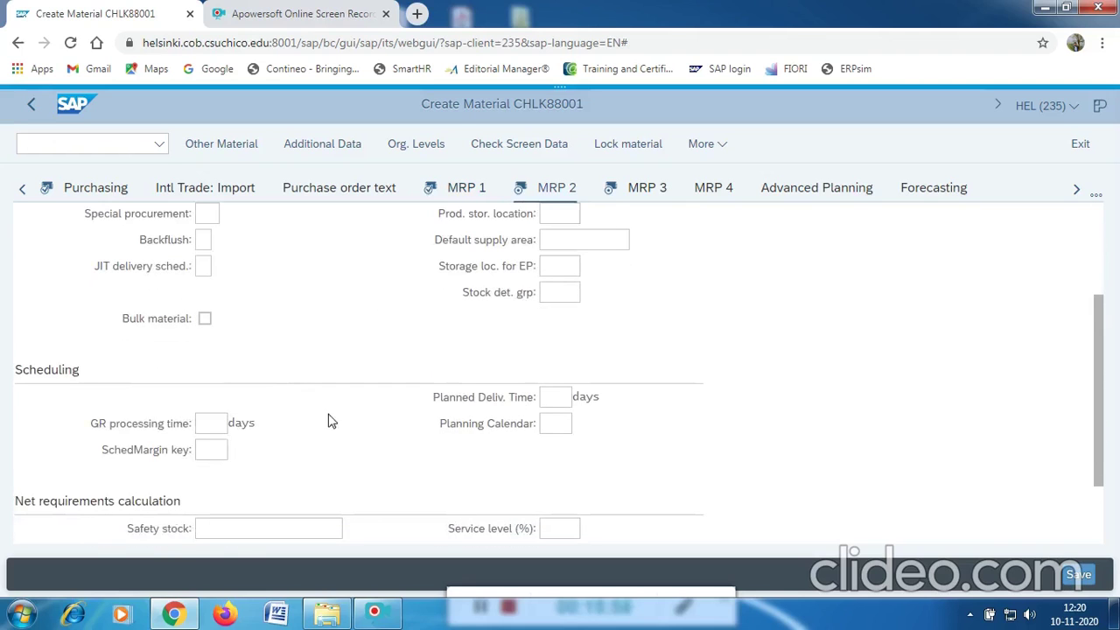
click(564, 398)
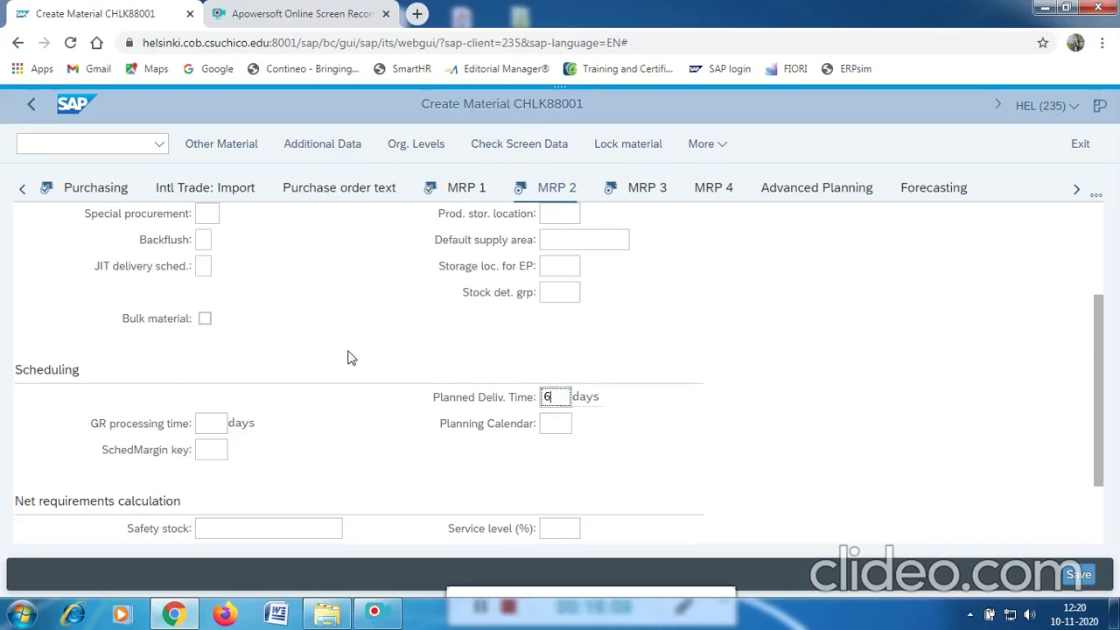
Scroll through MRP 2, then advance to MRP 3 and scroll its planning data.
scroll(350, 358, down, 1)
scroll(345, 362, up, 3)
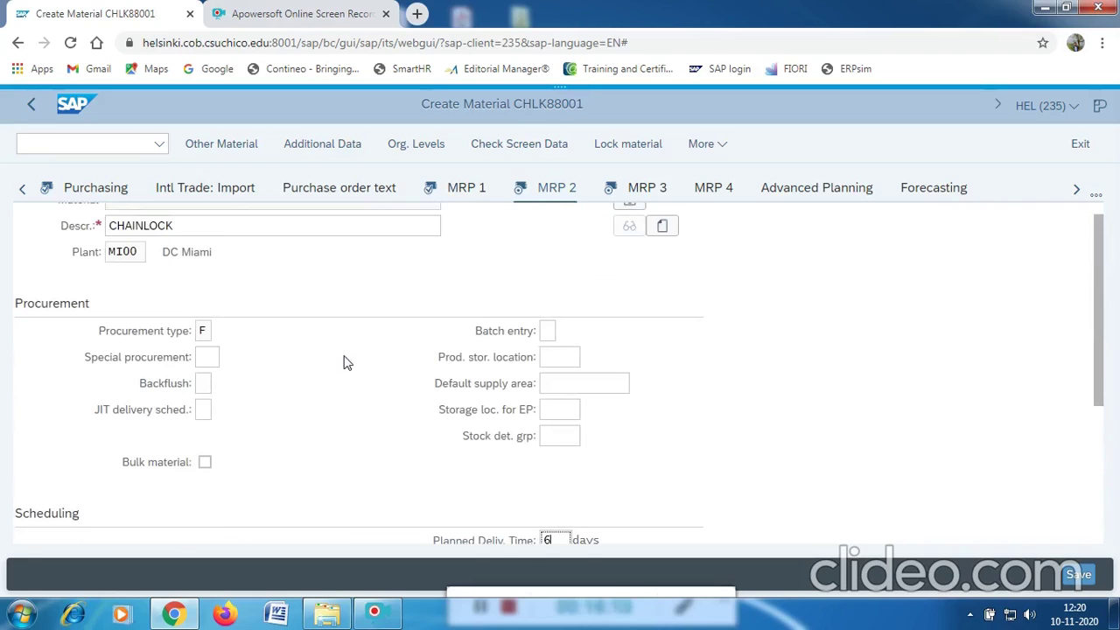
key(Return)
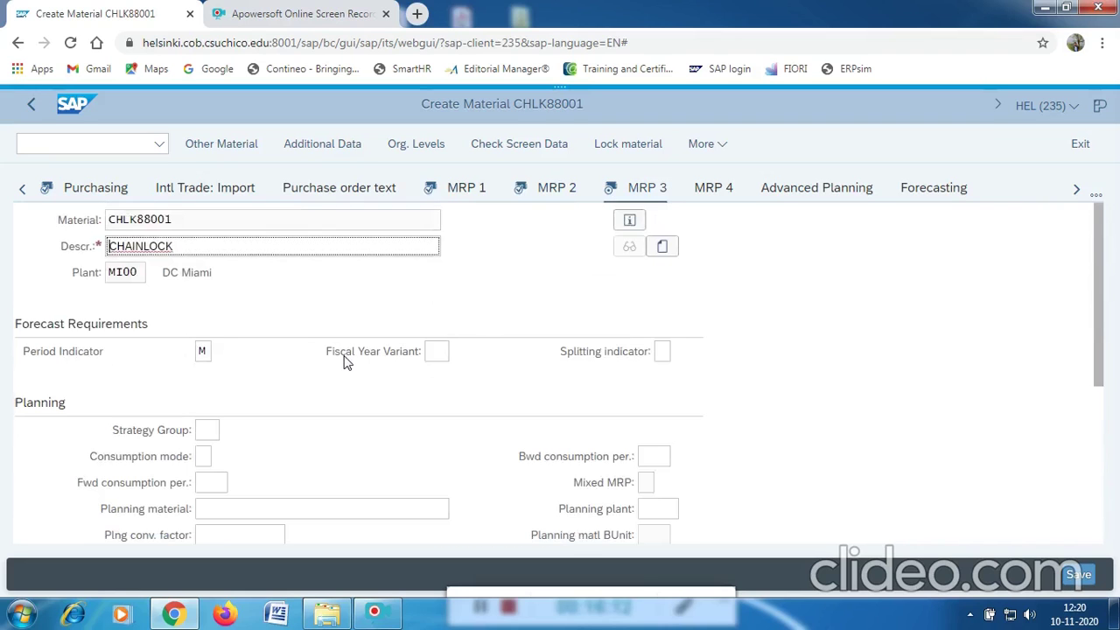
scroll(350, 362, down, 3)
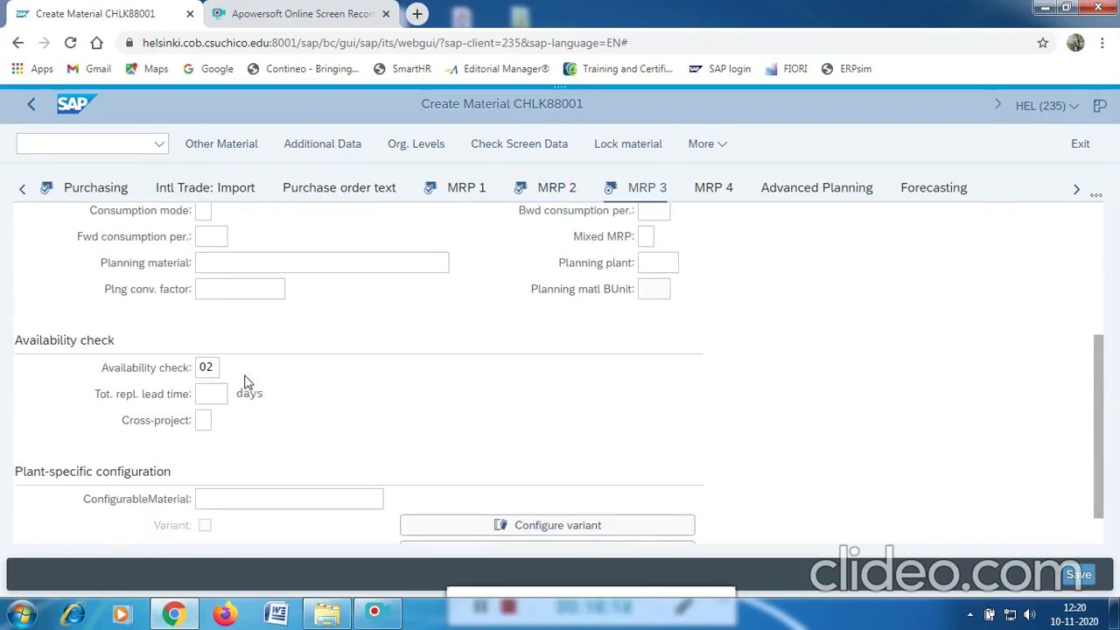
scroll(211, 376, down, 1)
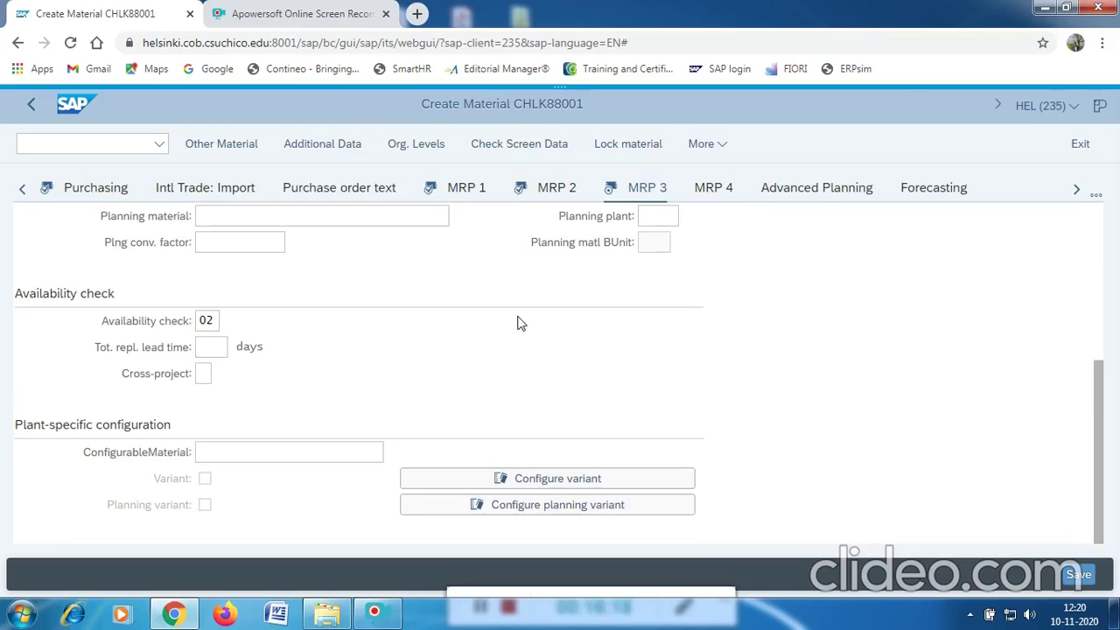
Look over MRP 1, then MRP 2's scheduling section around the scheduling margin key field.
click(461, 192)
scroll(350, 328, down, 7)
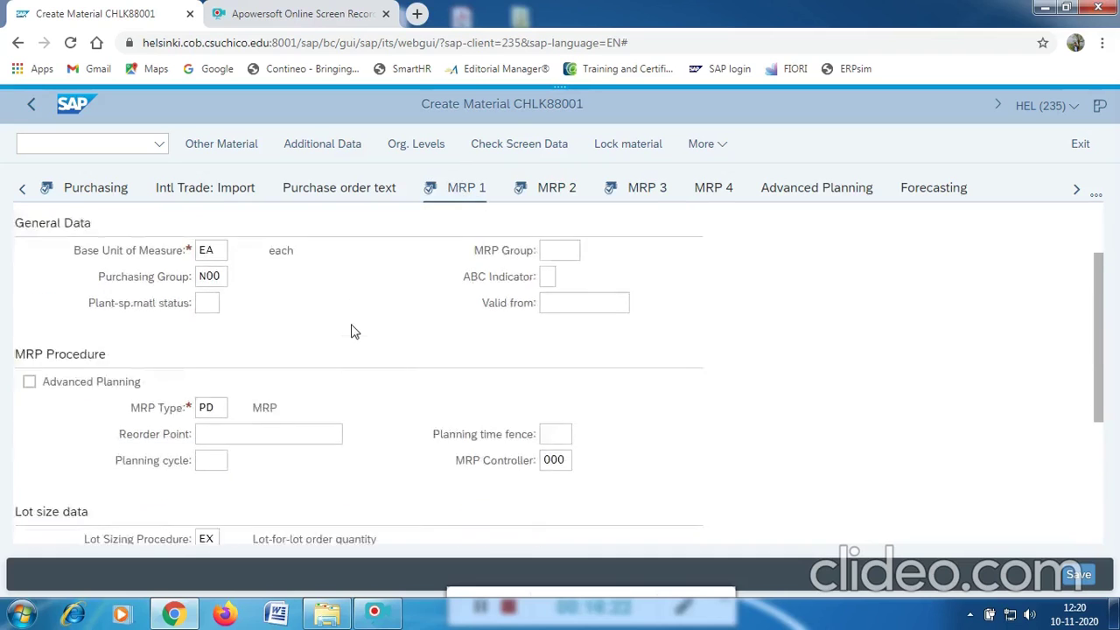
scroll(352, 330, up, 7)
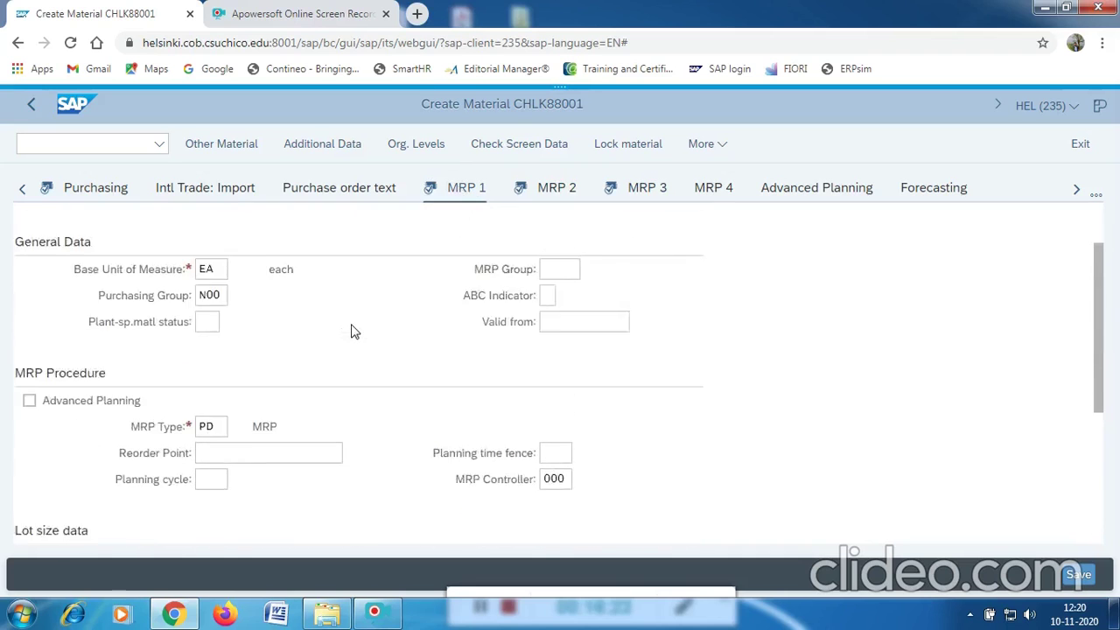
click(550, 195)
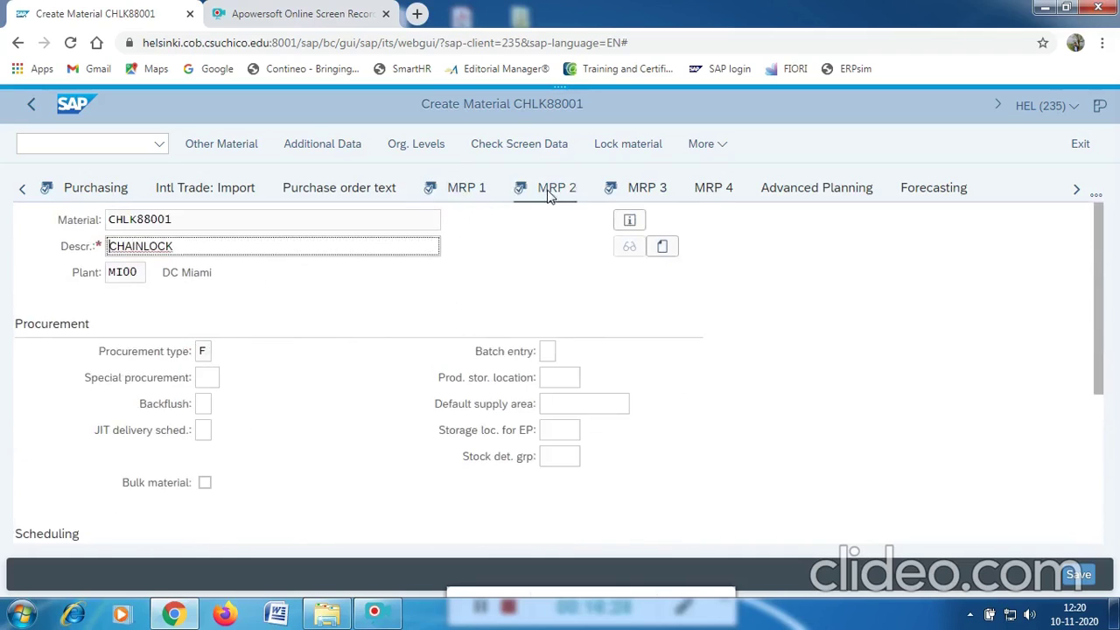
scroll(377, 353, down, 3)
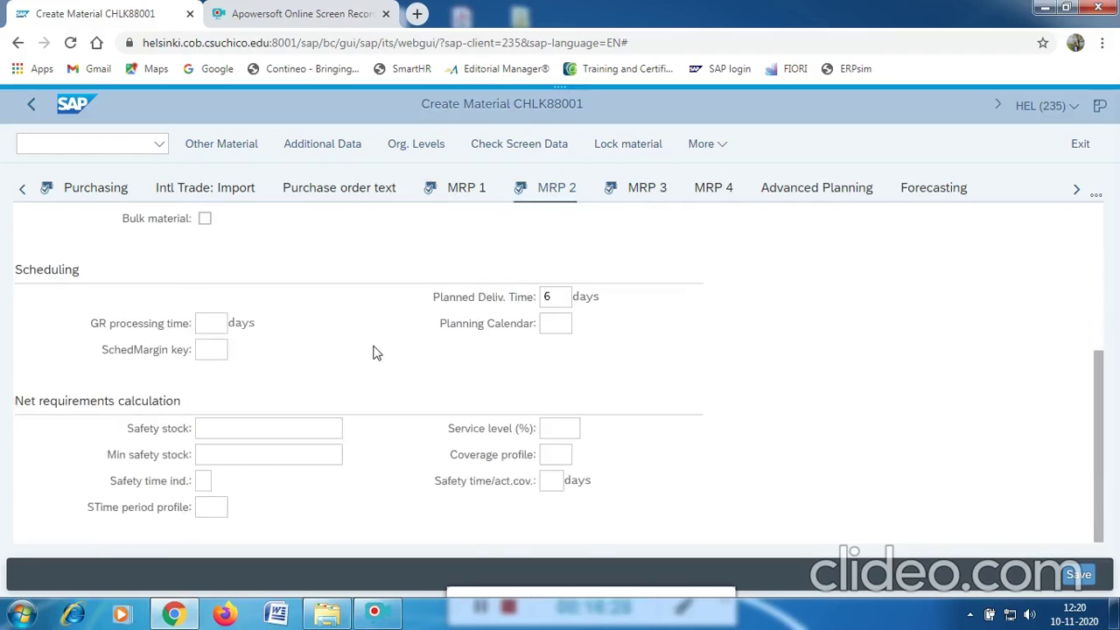
scroll(261, 416, down, 3)
click(215, 367)
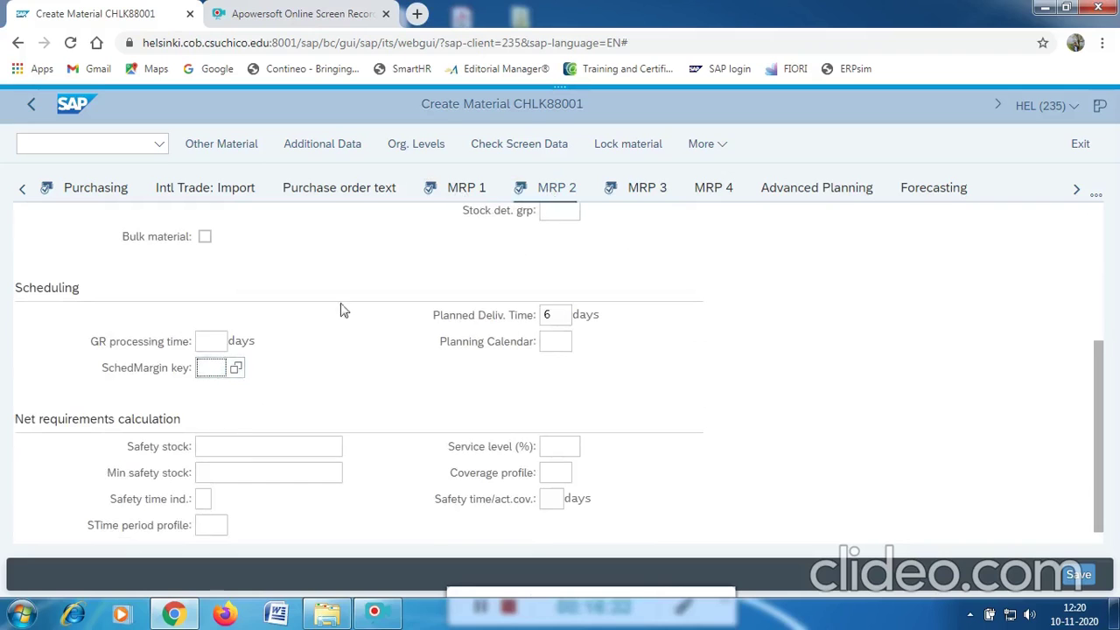
scroll(488, 283, up, 2)
scroll(456, 264, down, 3)
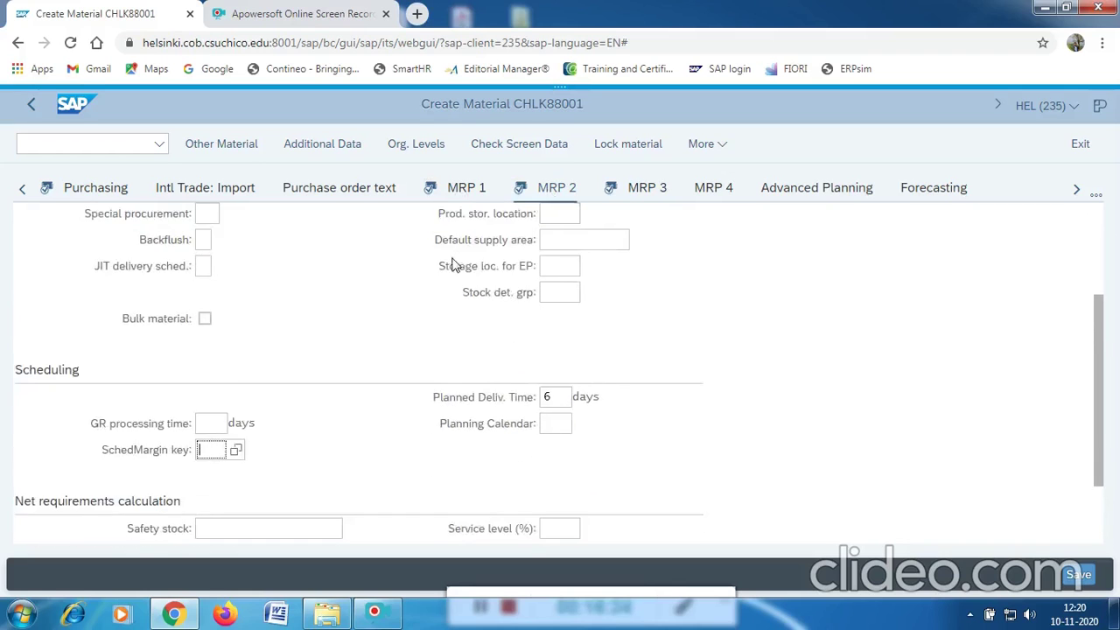
Flip back to MRP 1 and then MRP 2 to recheck their values.
click(466, 188)
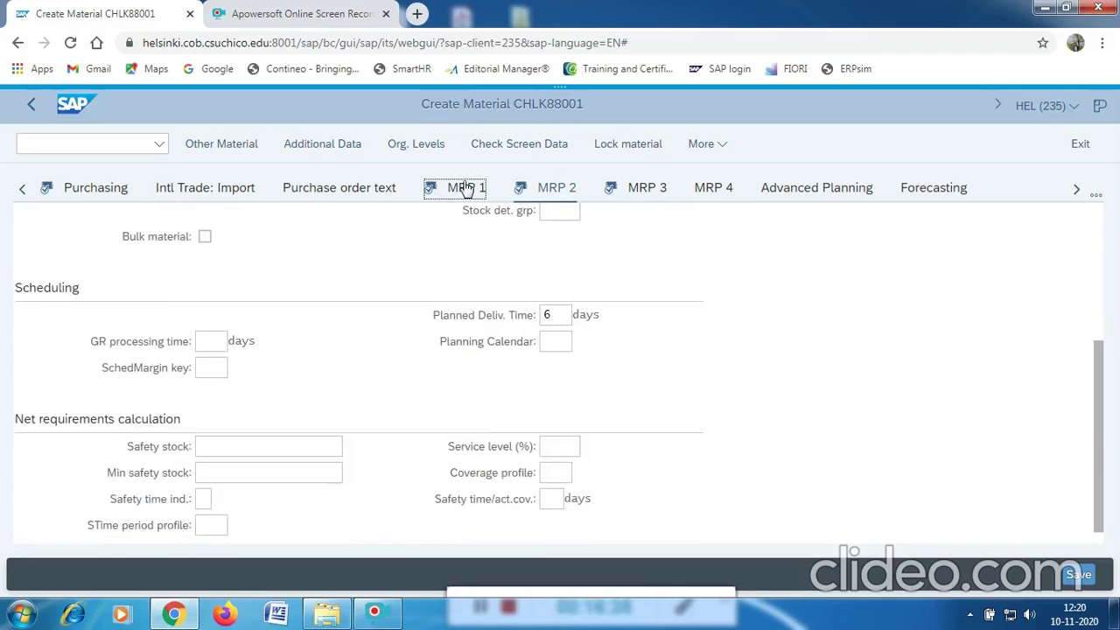
scroll(424, 273, down, 3)
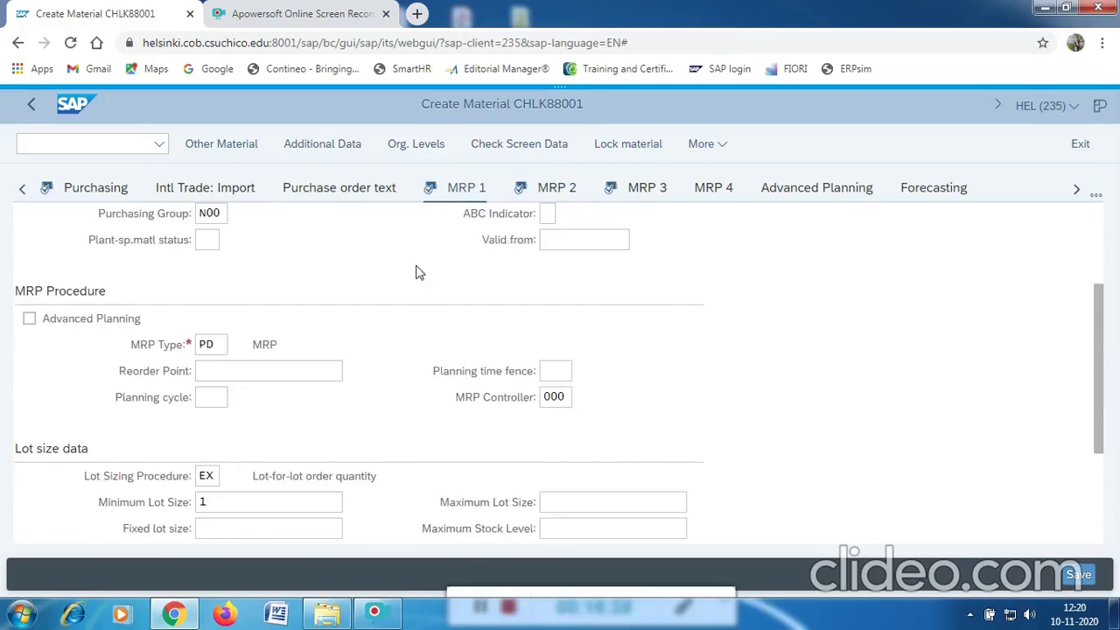
scroll(494, 242, down, 3)
click(552, 188)
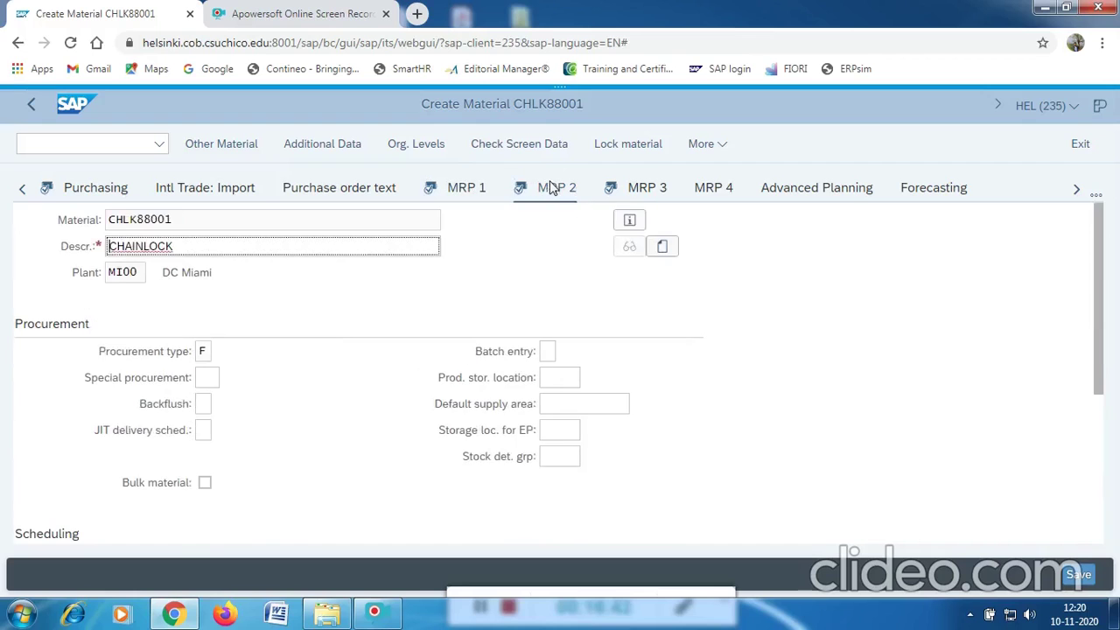
scroll(345, 360, down, 4)
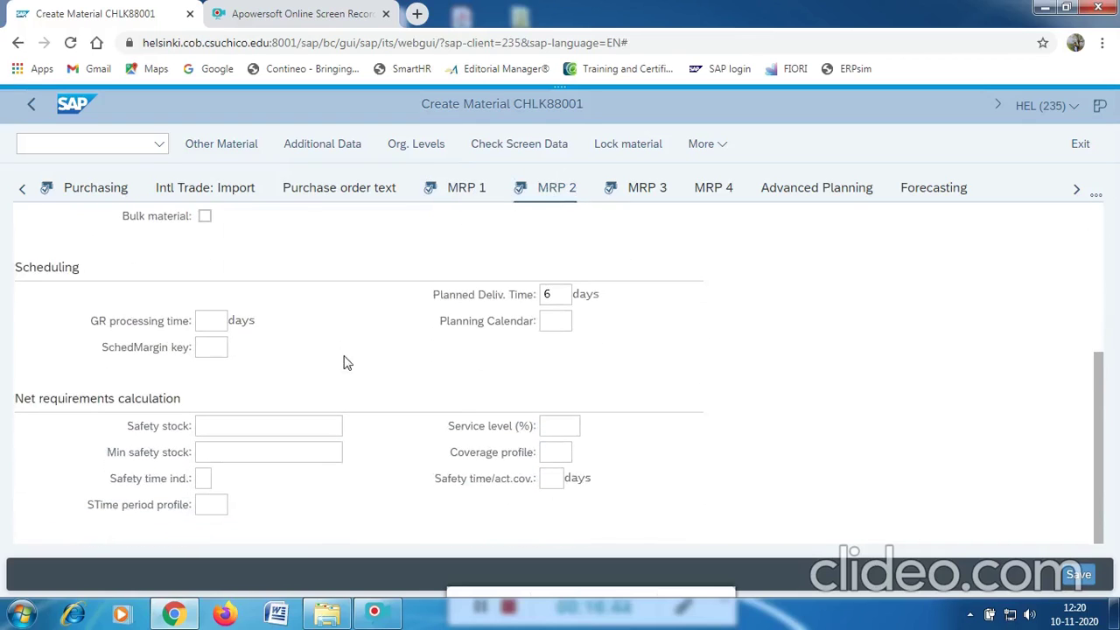
scroll(346, 362, up, 5)
Review MRP 3's forecast data, then finish on MRP 1 showing MRP type PD and lot sizing EX.
click(639, 190)
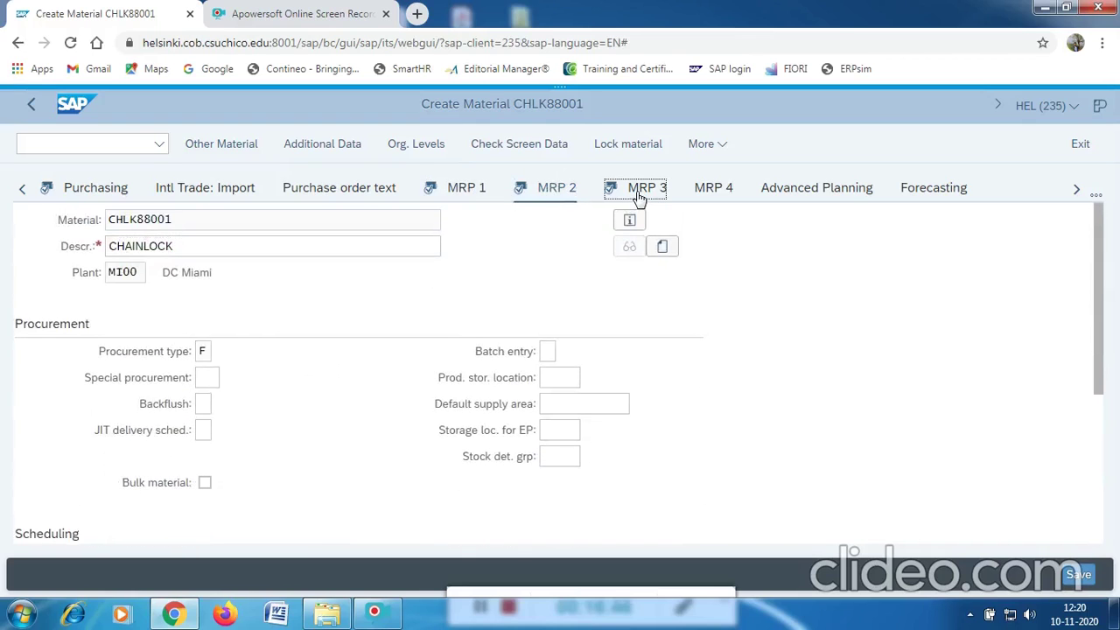
scroll(525, 311, down, 2)
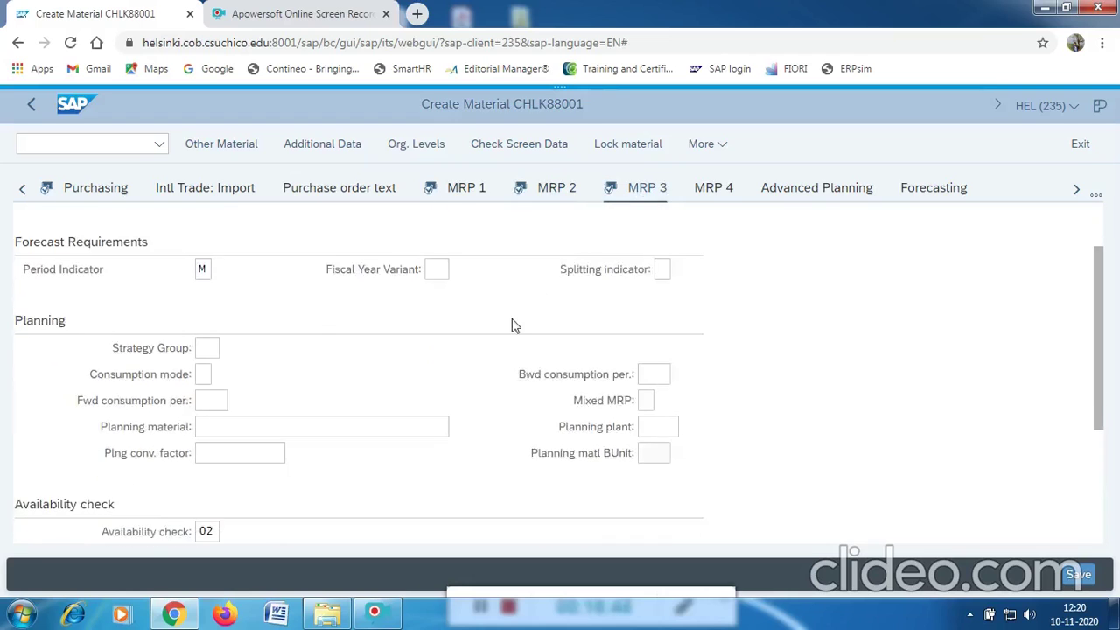
scroll(306, 372, down, 3)
scroll(300, 376, up, 4)
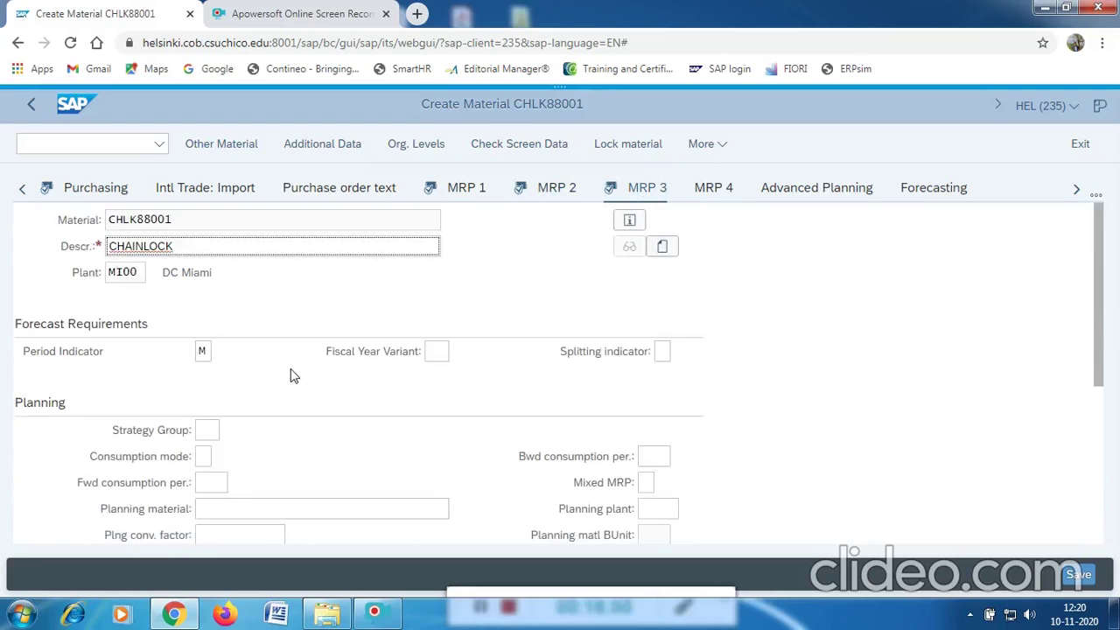
scroll(404, 355, down, 5)
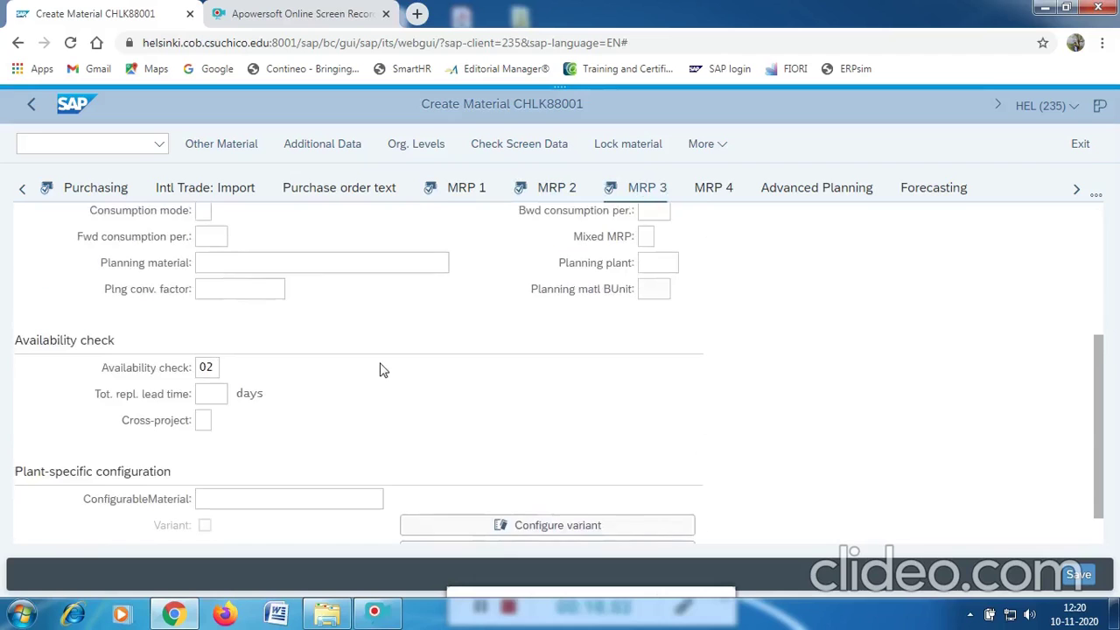
scroll(380, 370, down, 1)
scroll(379, 370, up, 5)
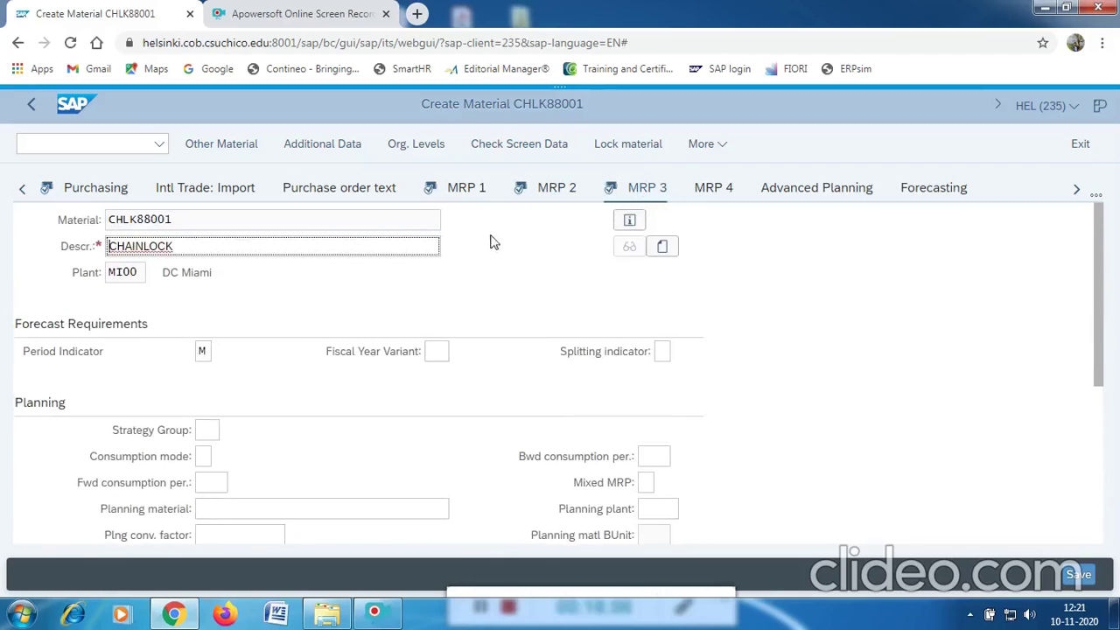
click(458, 189)
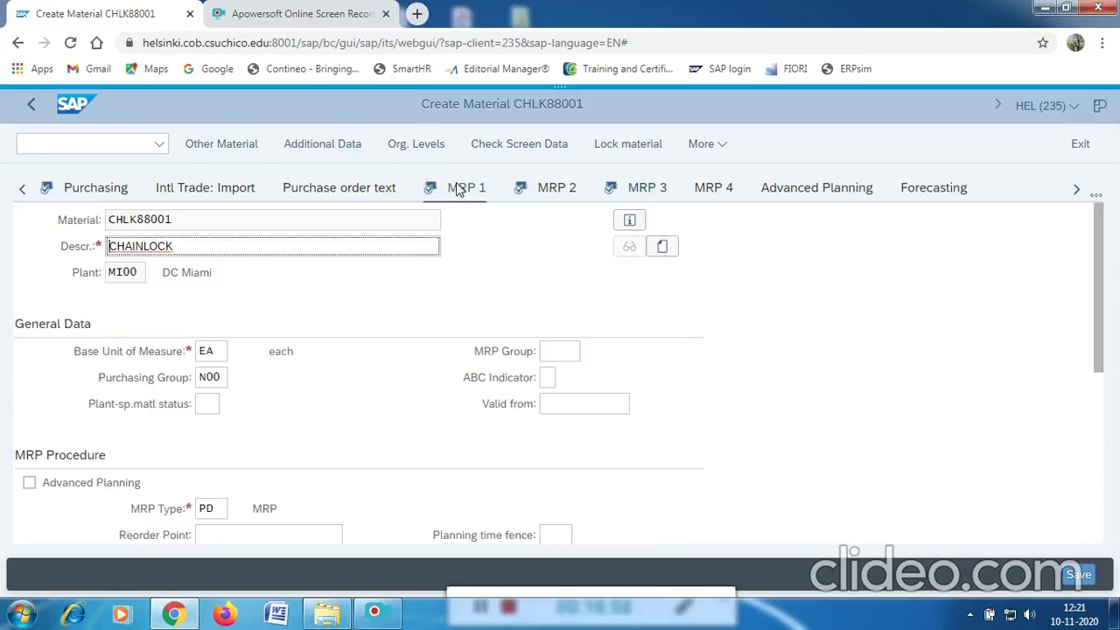
scroll(344, 340, down, 3)
scroll(343, 339, down, 3)
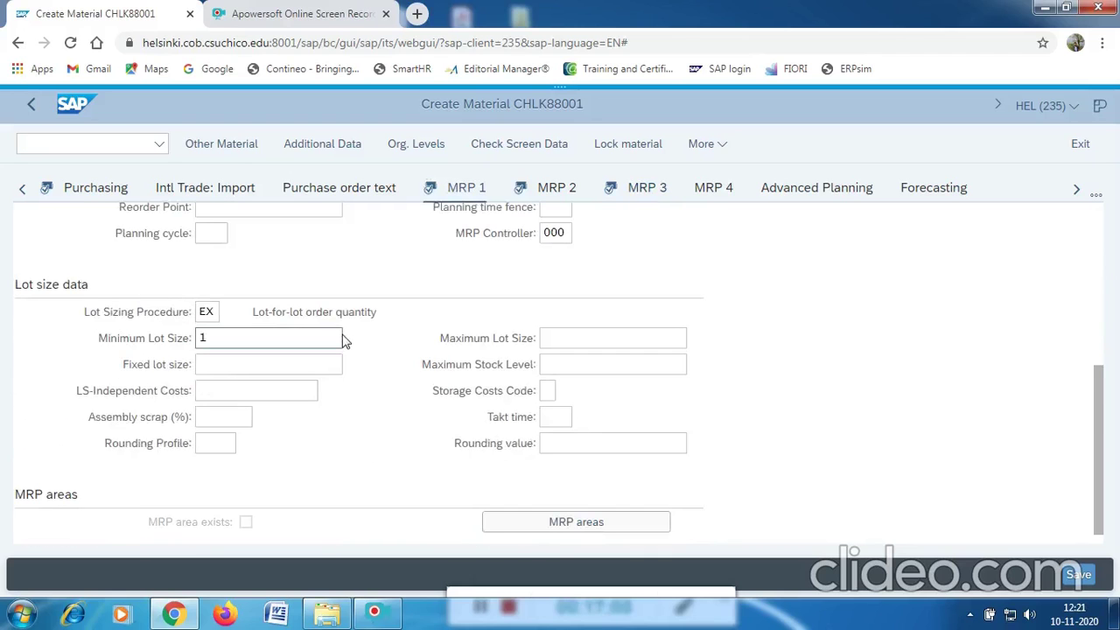
scroll(344, 339, up, 4)
scroll(343, 340, up, 1)
scroll(344, 339, down, 4)
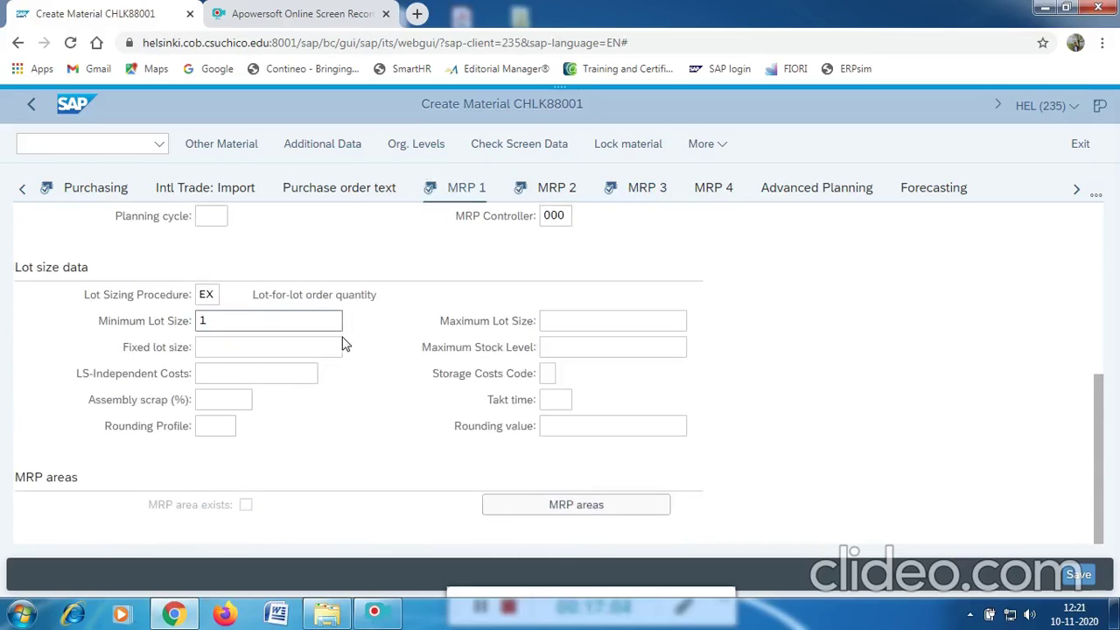
scroll(343, 343, up, 4)
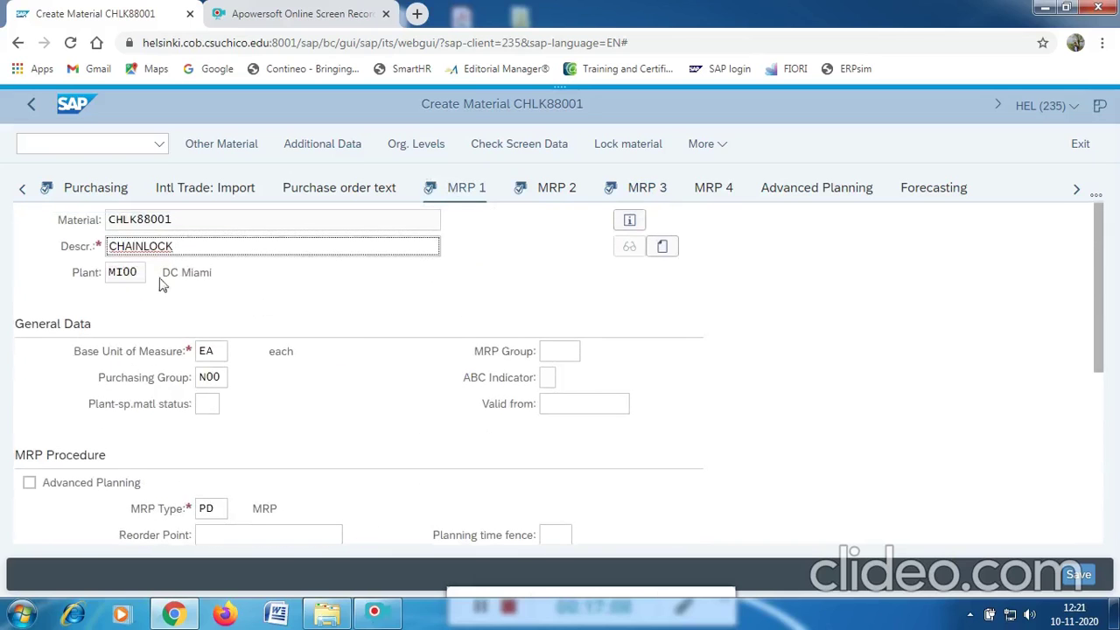
Check the Purchasing view, then go via MRP 1 to MRP 2's scheduling with 6-day delivery time.
click(103, 190)
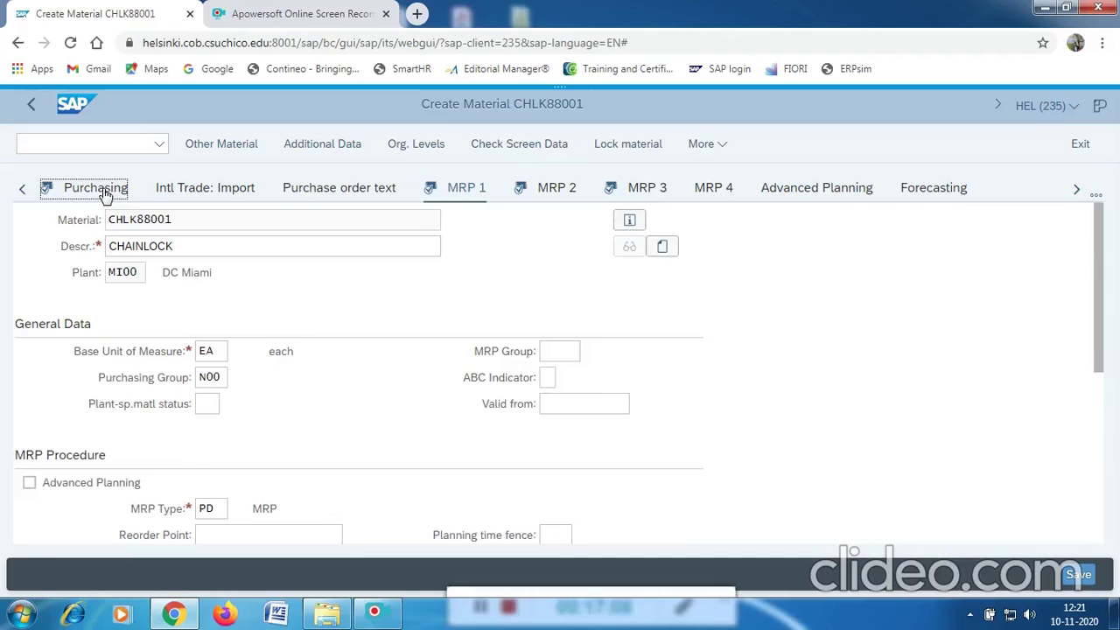
scroll(262, 320, down, 2)
scroll(263, 320, down, 3)
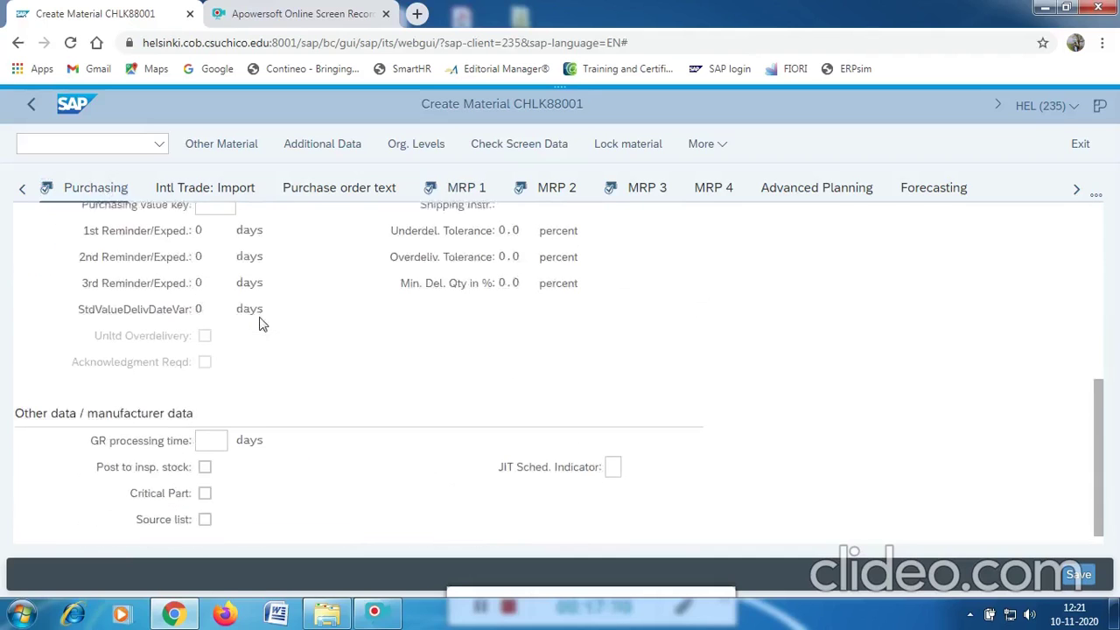
click(465, 193)
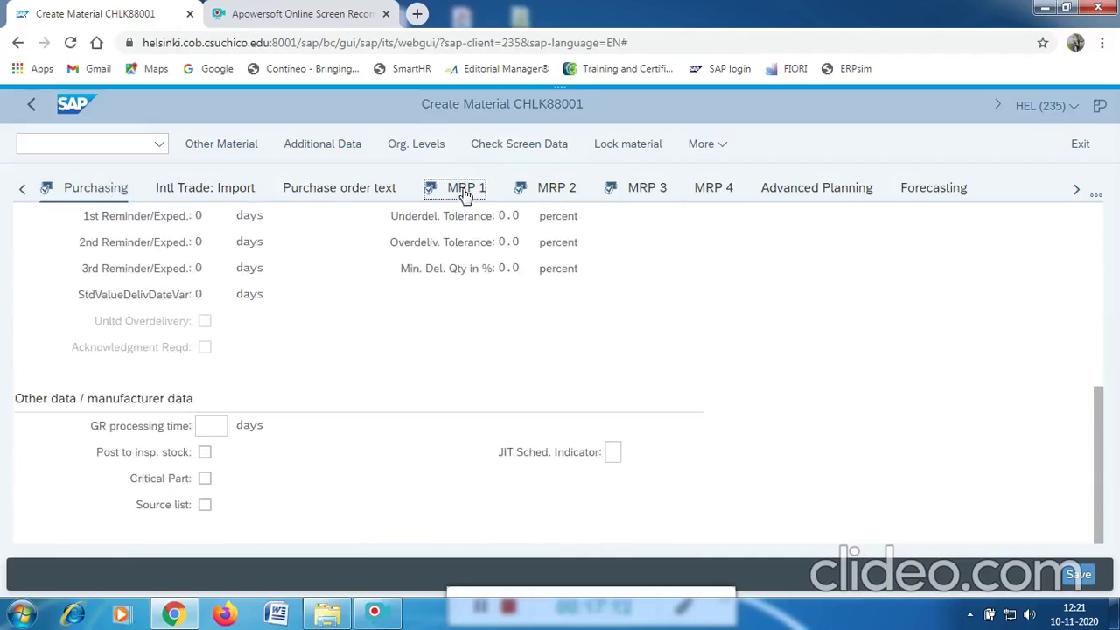
scroll(384, 354, down, 3)
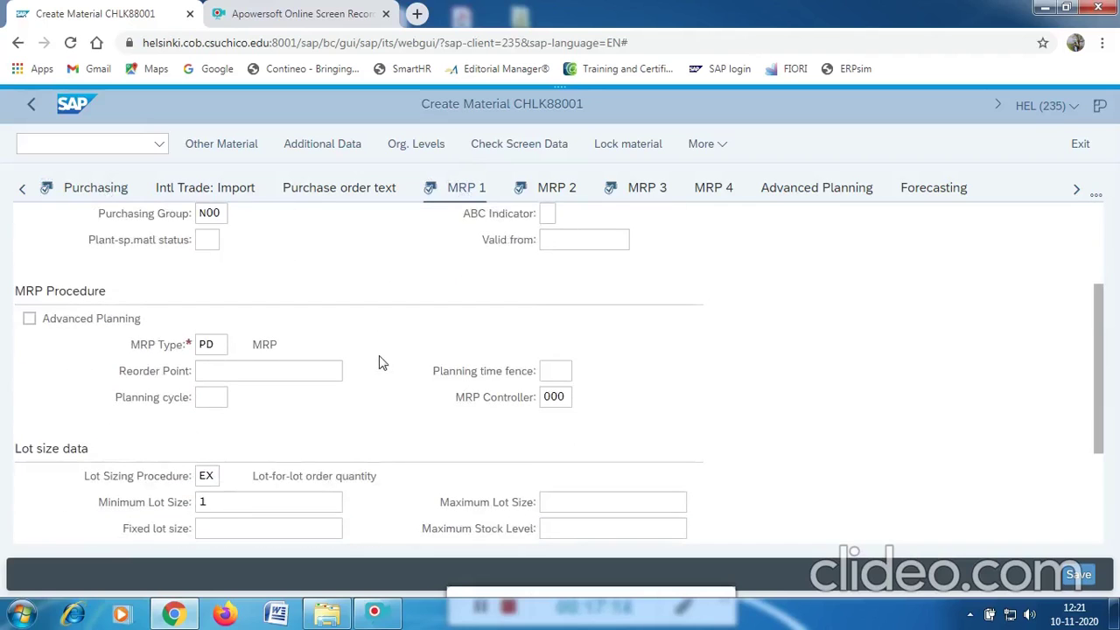
scroll(389, 358, down, 2)
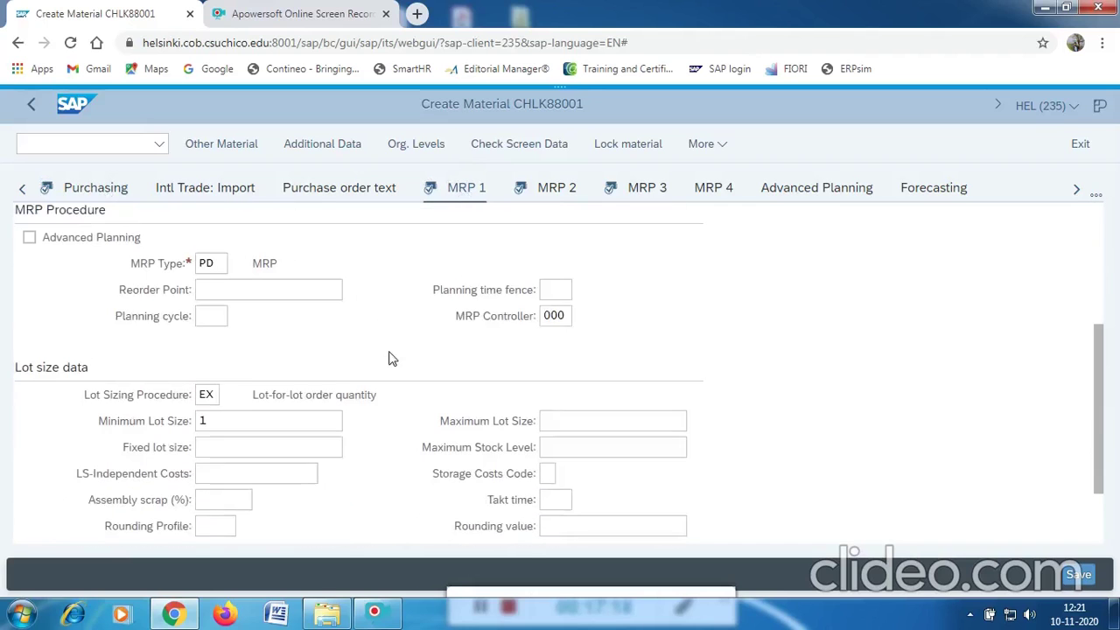
click(549, 193)
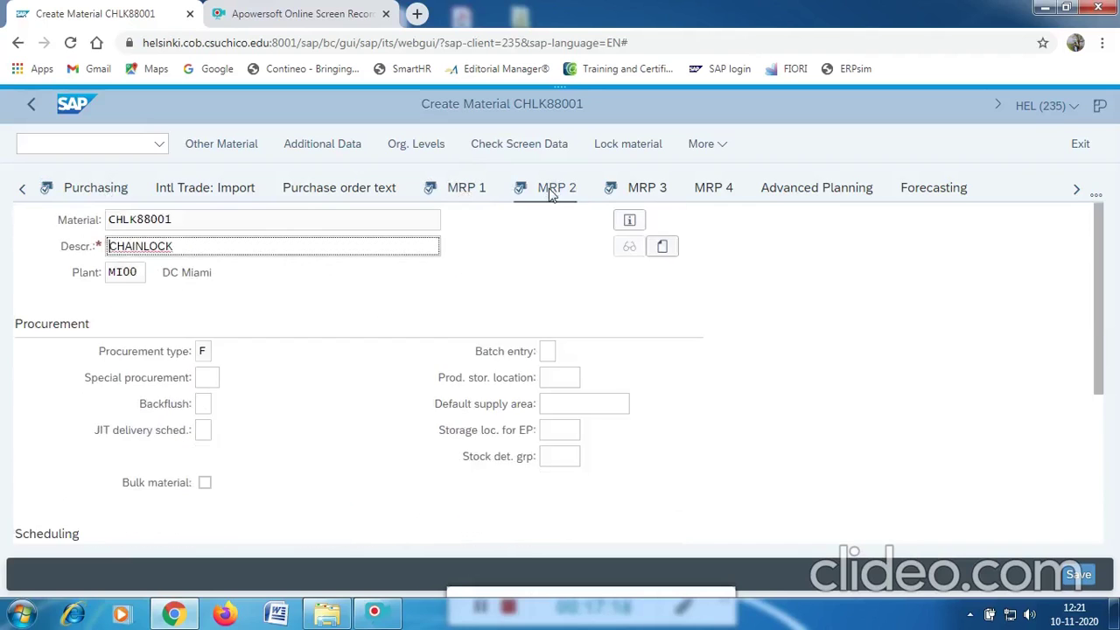
scroll(442, 280, down, 2)
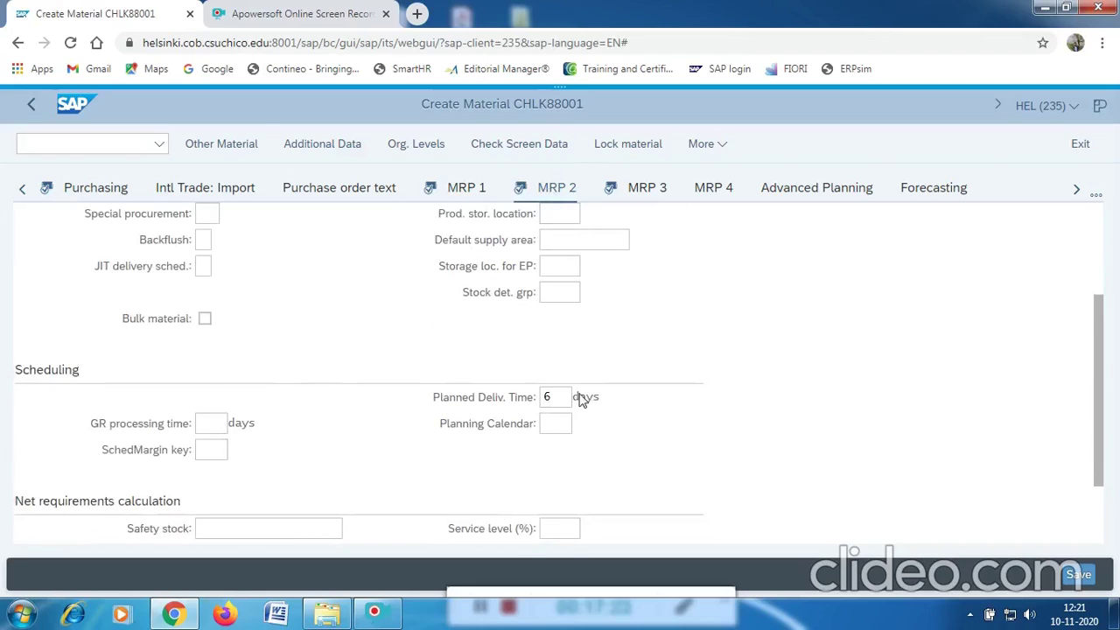
click(205, 448)
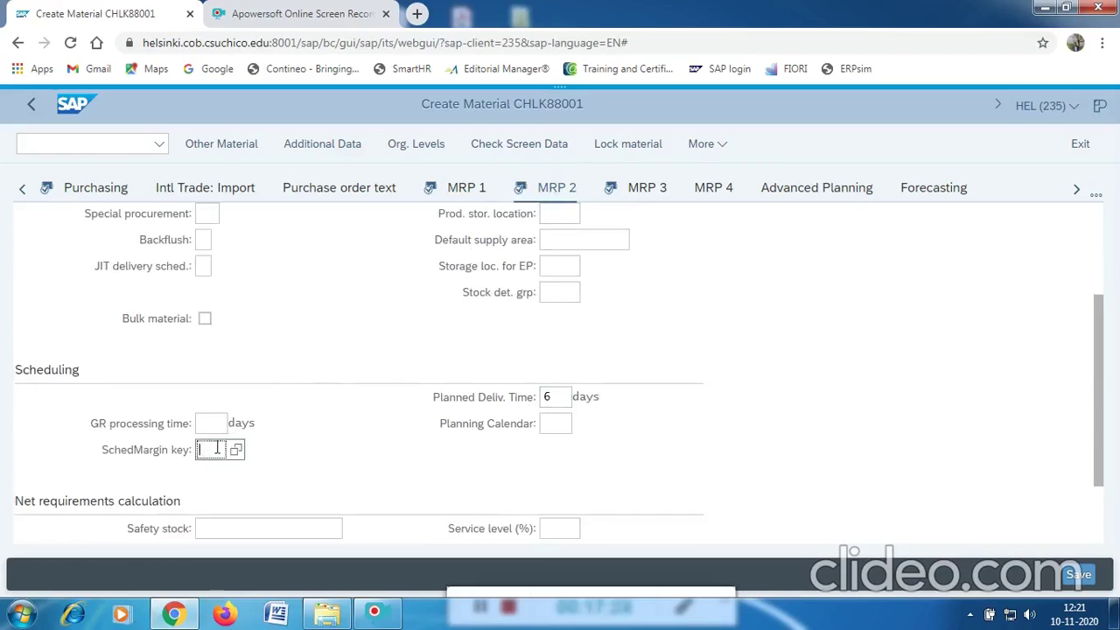
Set the scheduling margin key to 001 from its value list.
click(236, 449)
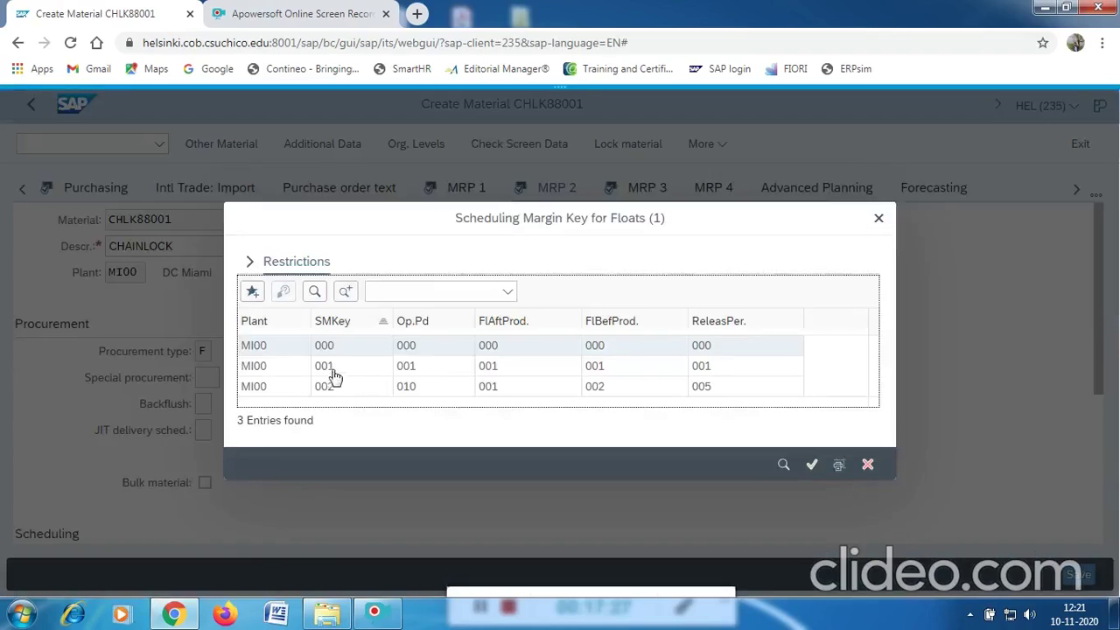
click(323, 367)
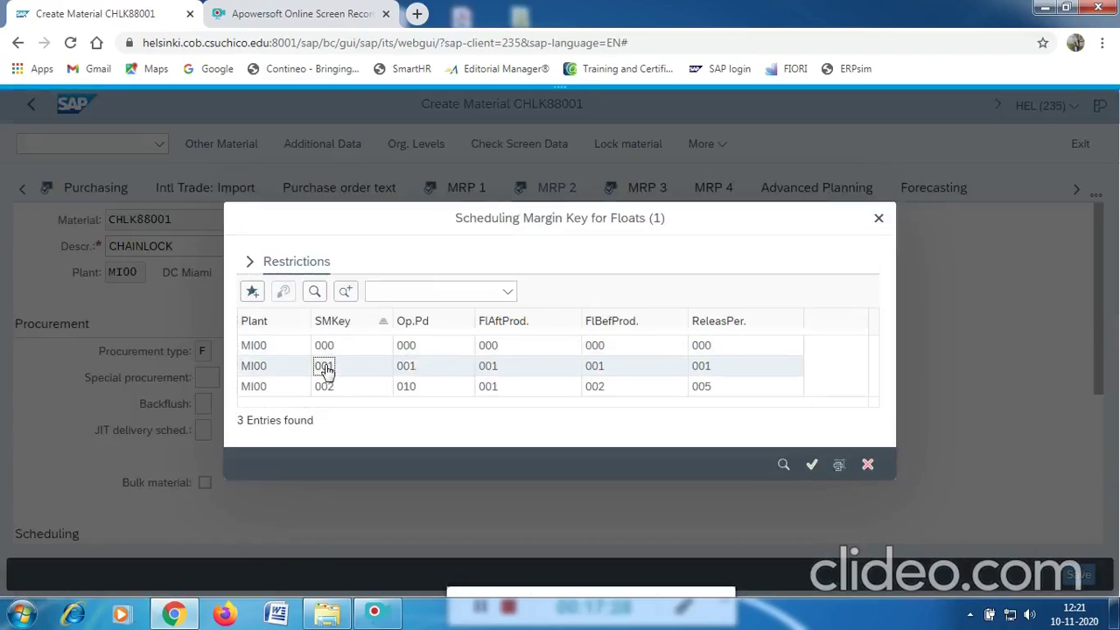
click(324, 367)
Review the MRP 3 data, then advance to the Plant data / stor. 1 view.
click(646, 191)
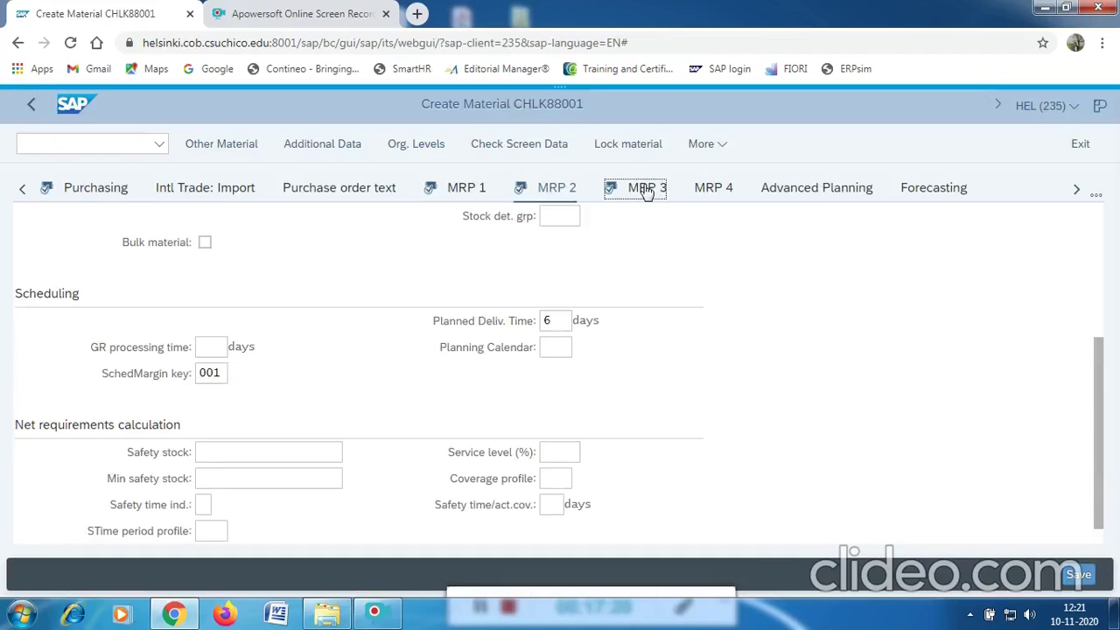
scroll(388, 319, down, 5)
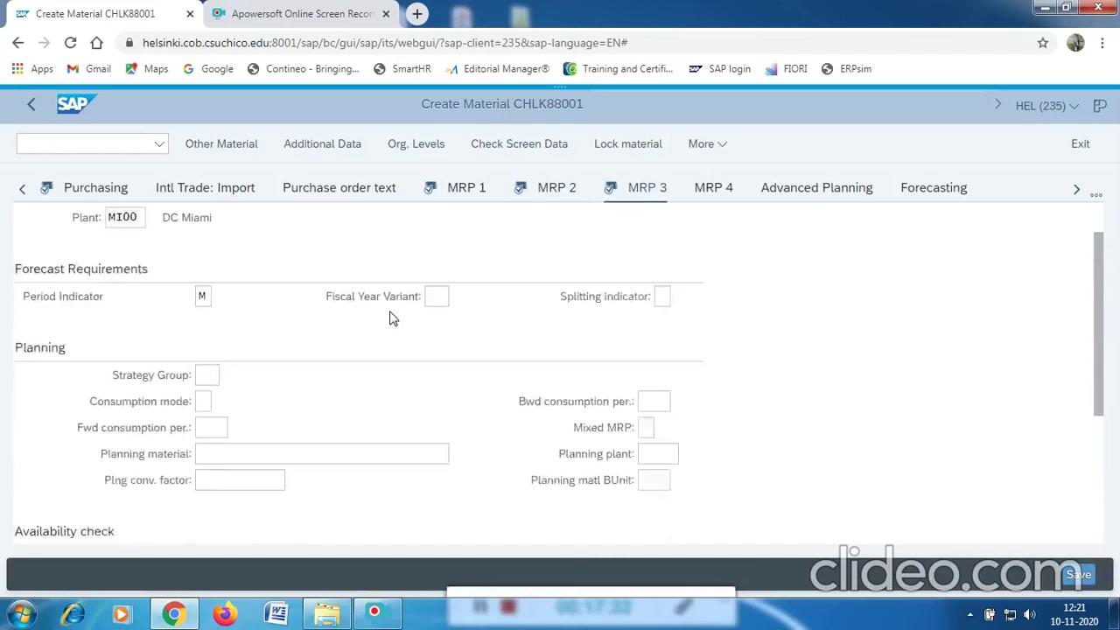
scroll(387, 323, down, 1)
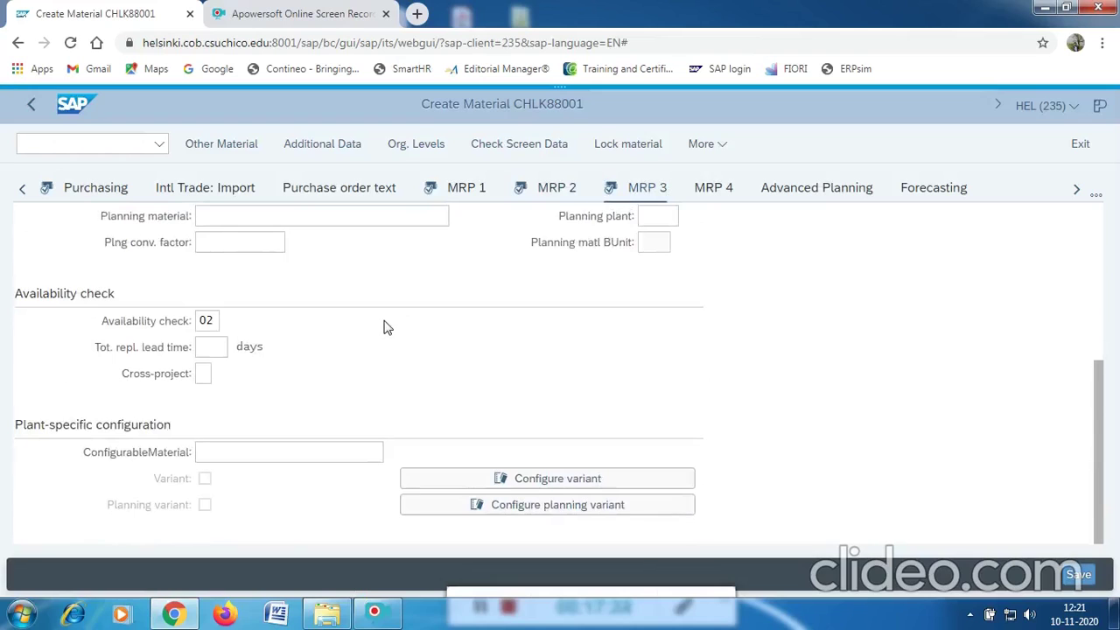
scroll(388, 328, up, 4)
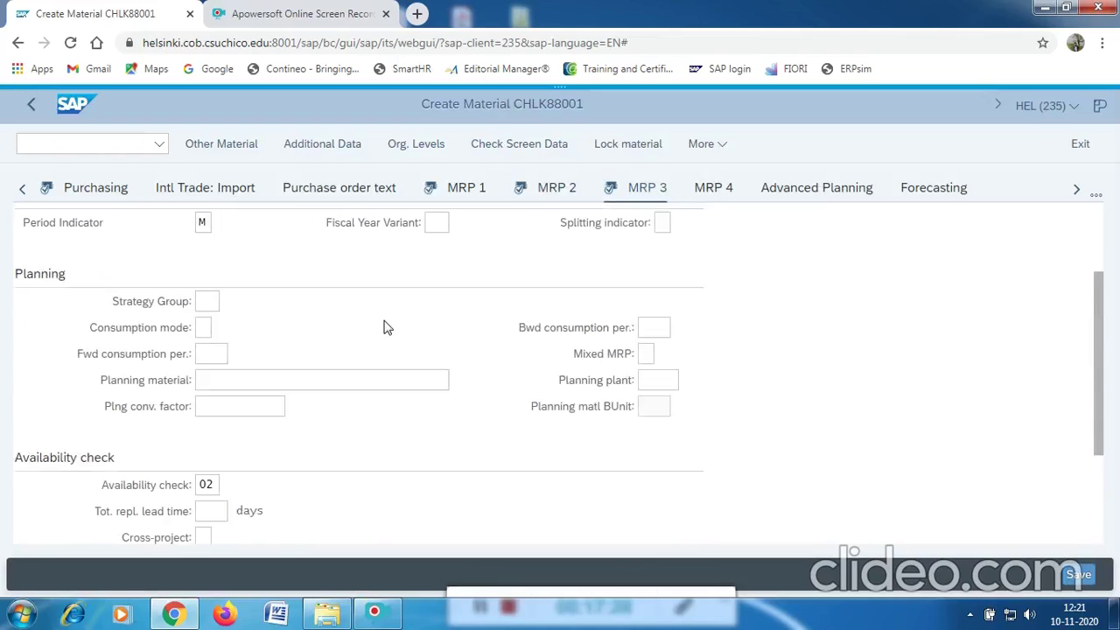
key(Return)
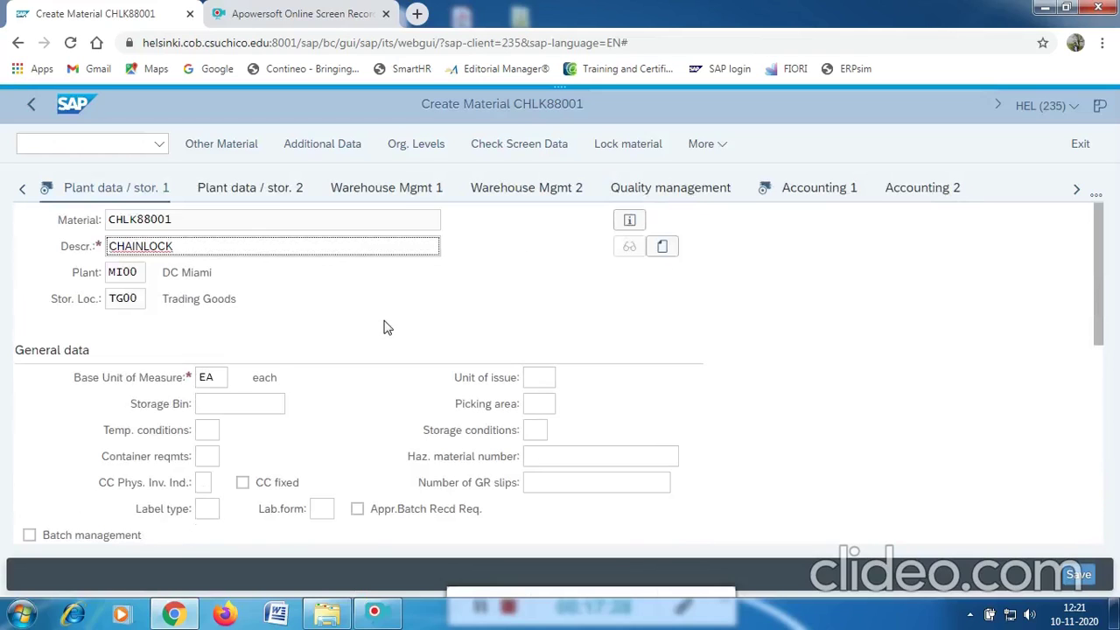
Scroll through CHLK88001's Plant data / stor. 1 storage settings.
scroll(445, 315, down, 7)
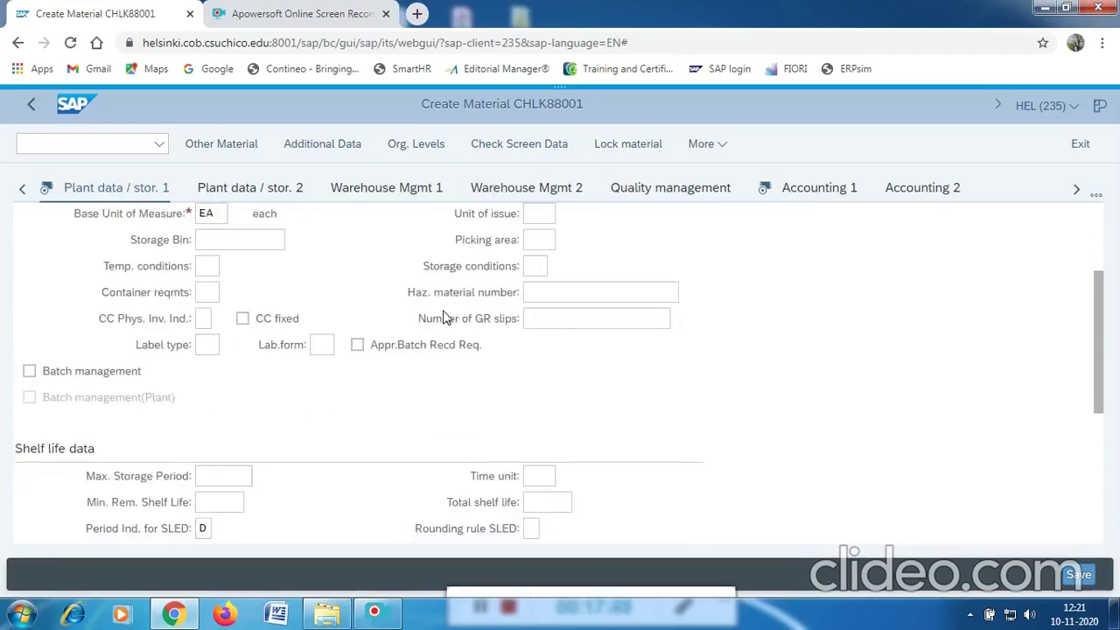
scroll(444, 316, down, 5)
scroll(444, 317, up, 7)
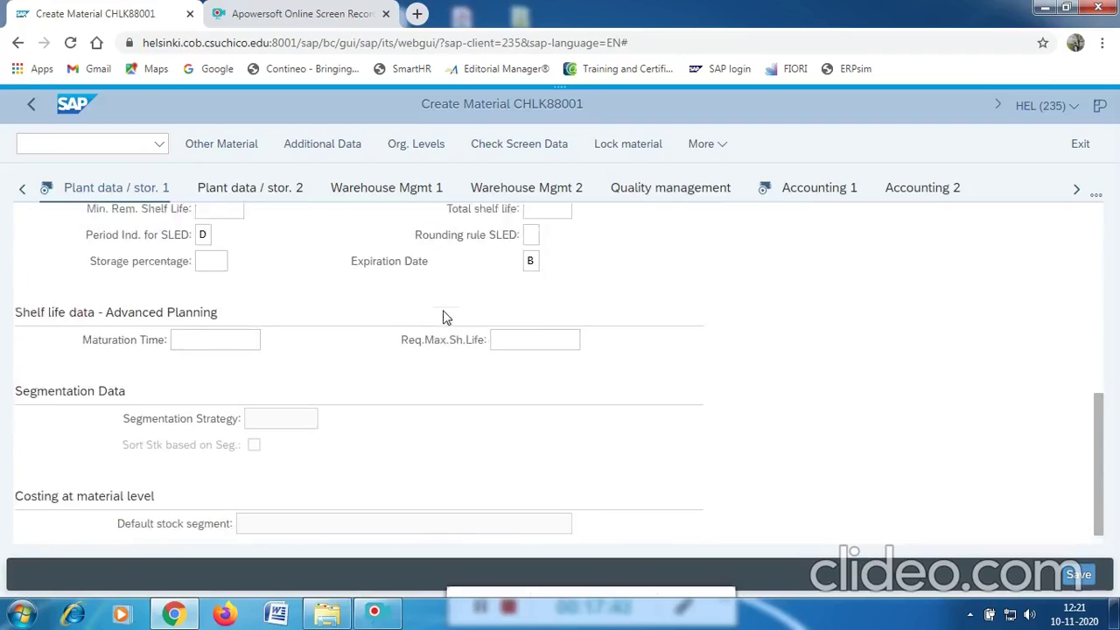
scroll(444, 316, up, 5)
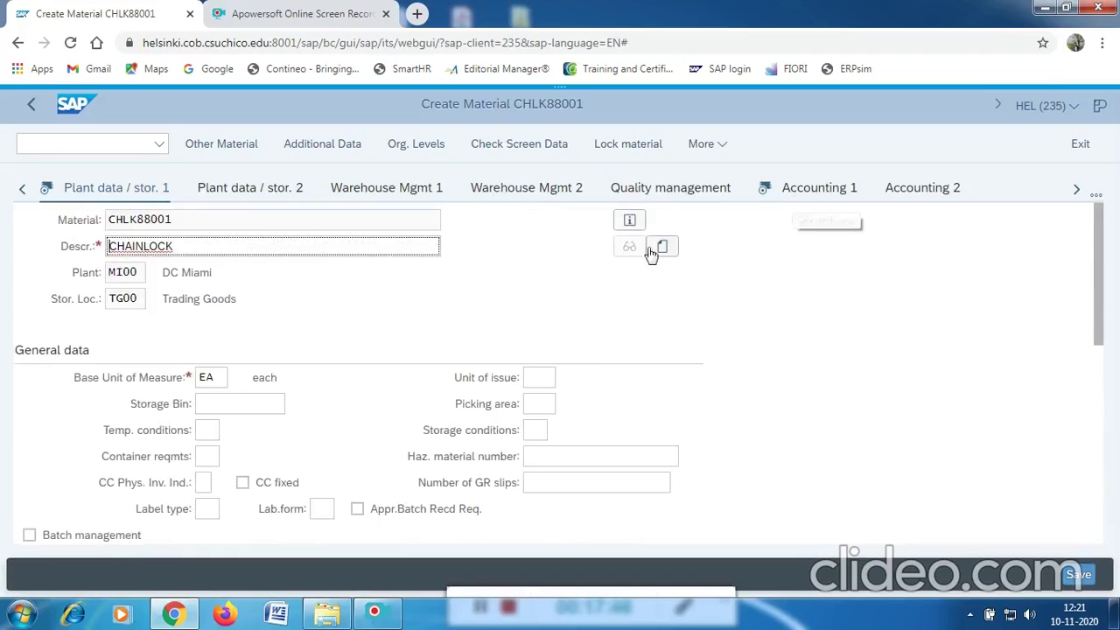
scroll(248, 353, down, 2)
scroll(247, 357, down, 4)
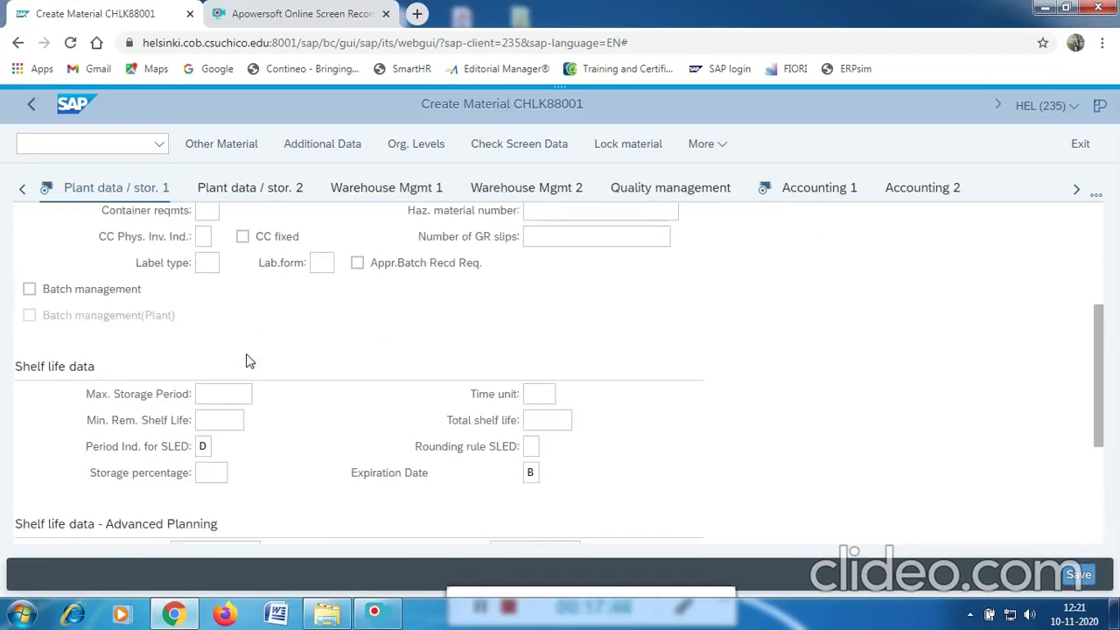
scroll(248, 360, down, 5)
scroll(248, 360, up, 8)
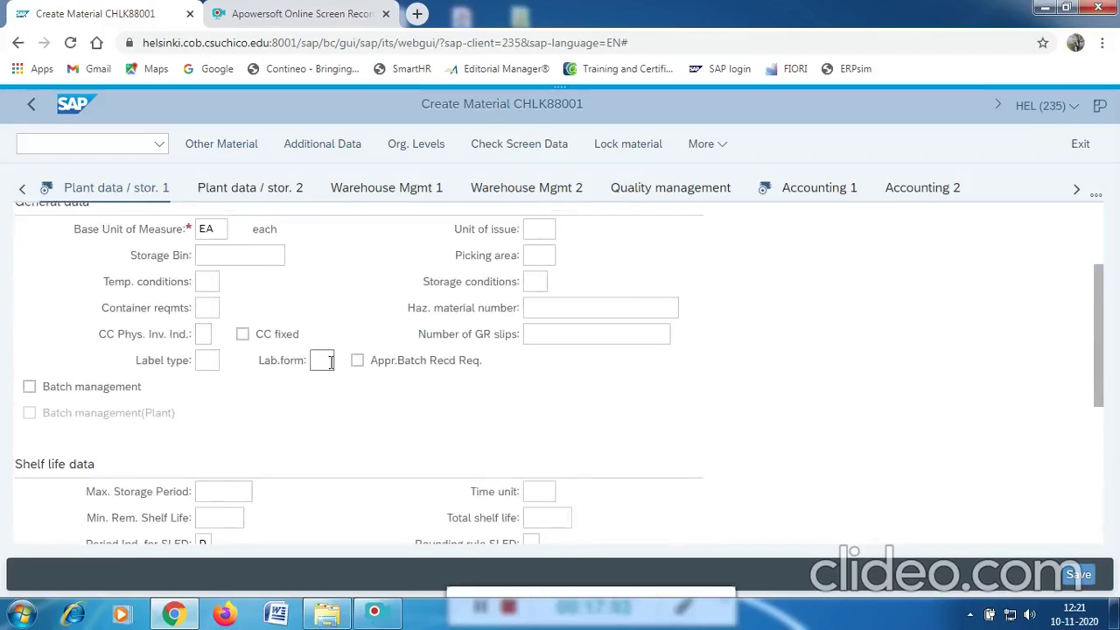
scroll(323, 363, up, 4)
scroll(330, 369, down, 9)
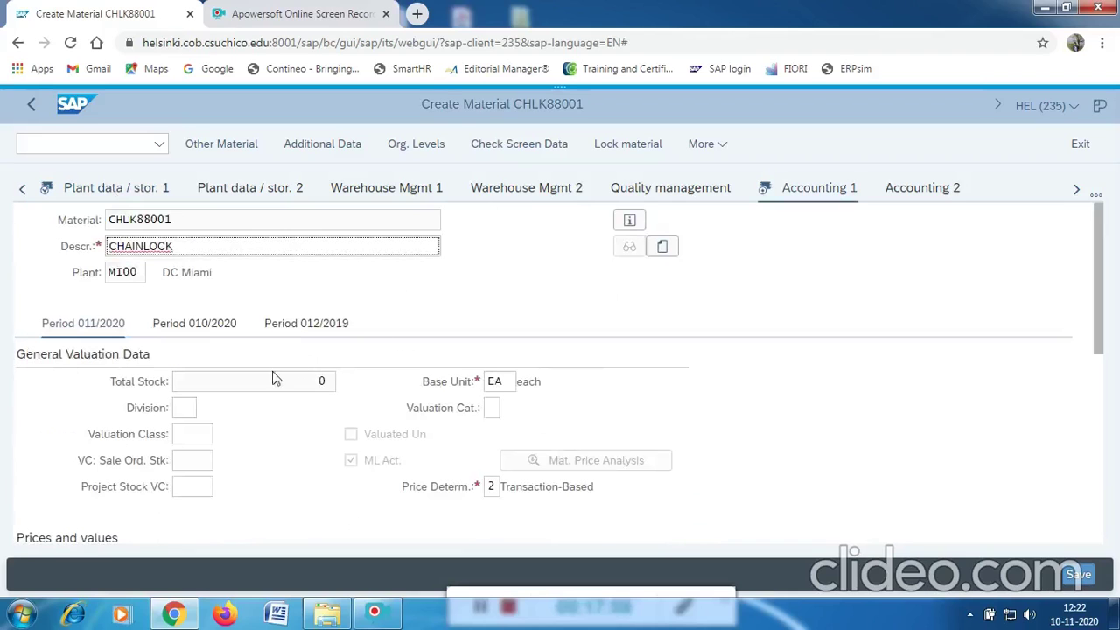
scroll(225, 430, down, 1)
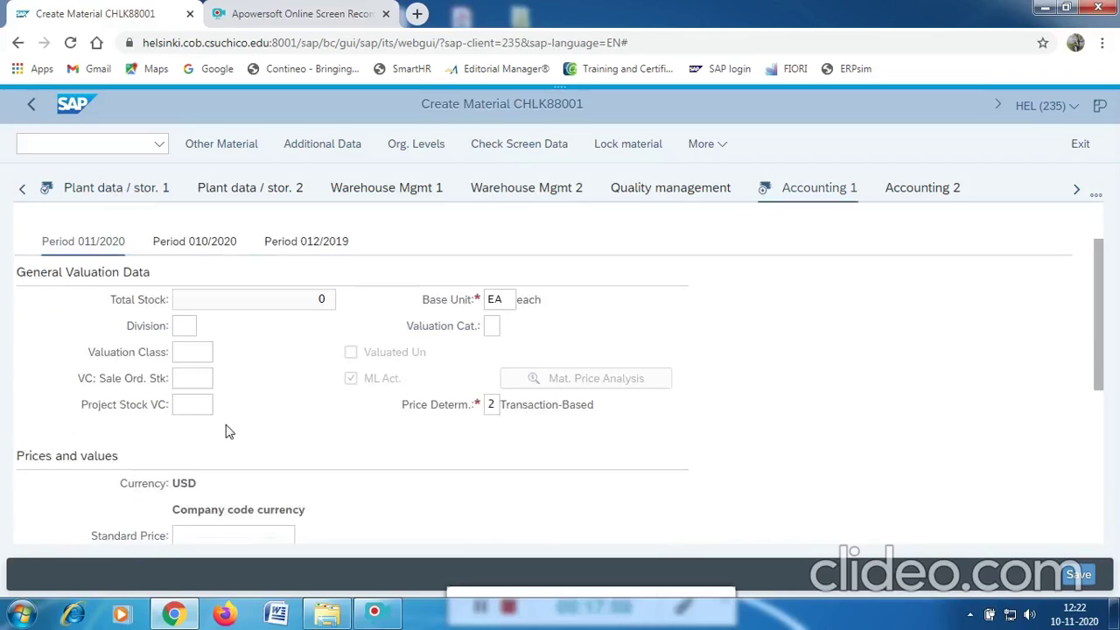
Assign valuation class 3100 (Trading goods) and enter a standard price of 15.00.
click(202, 352)
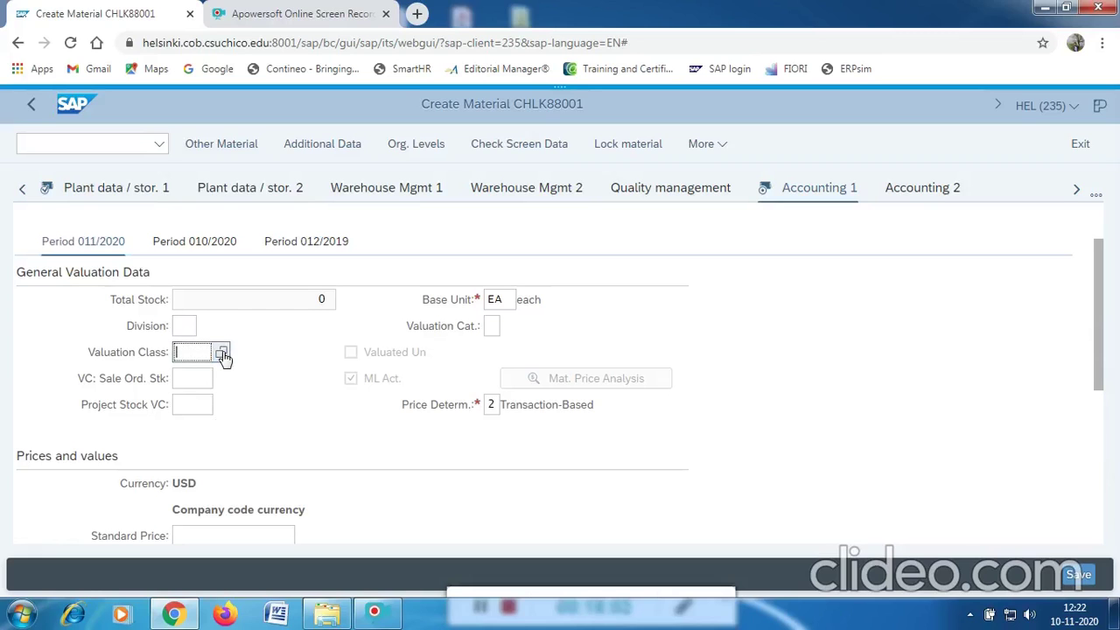
click(223, 353)
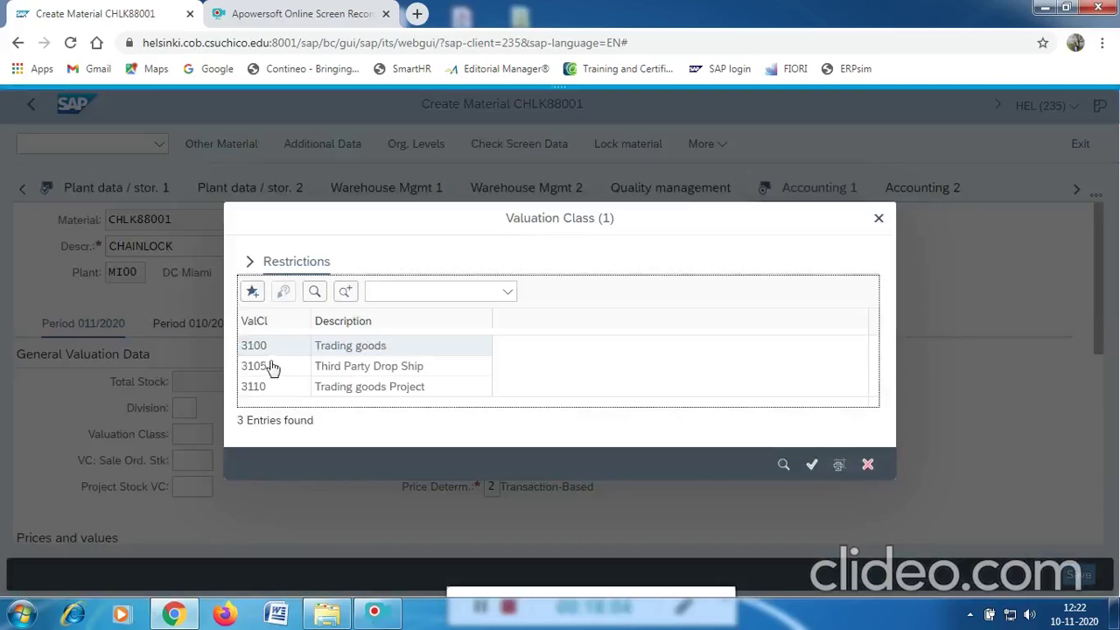
click(260, 347)
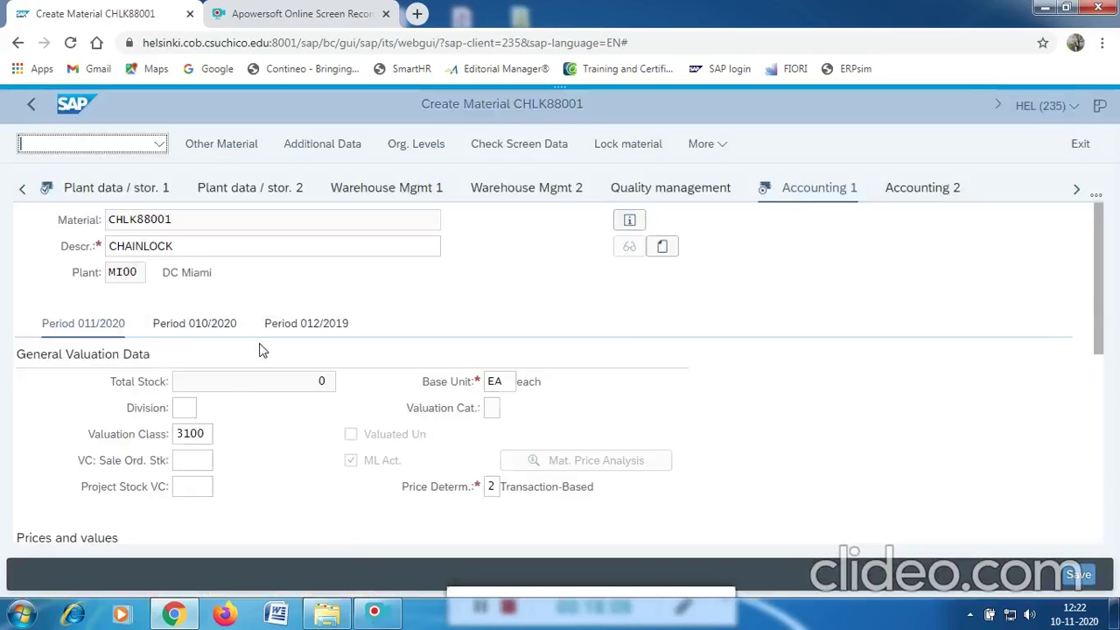
scroll(230, 442, down, 1)
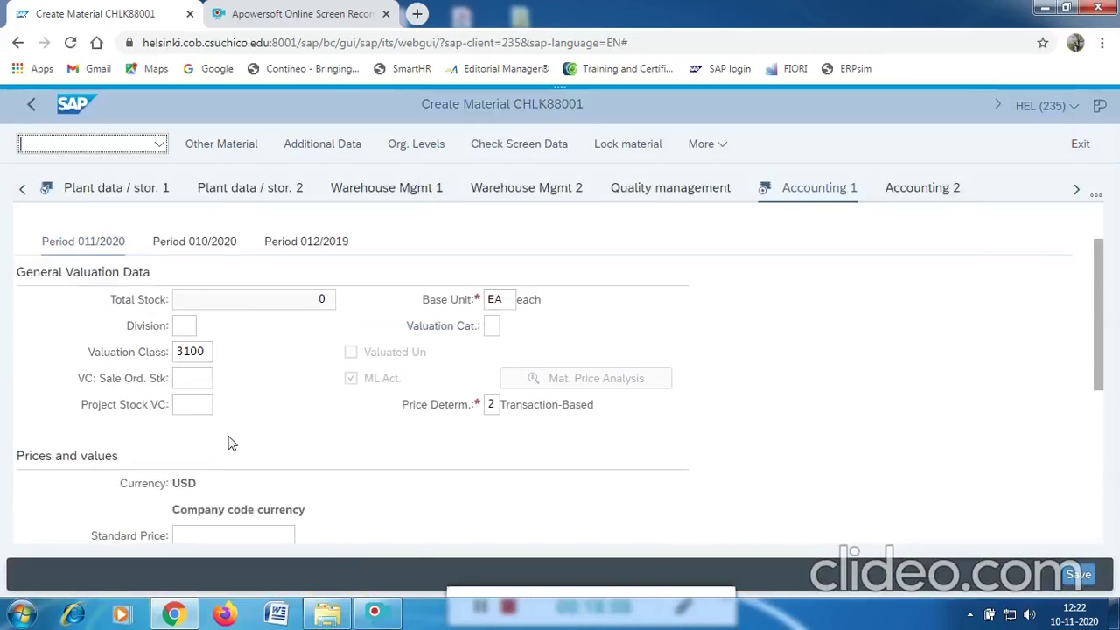
scroll(233, 464, down, 2)
click(200, 377)
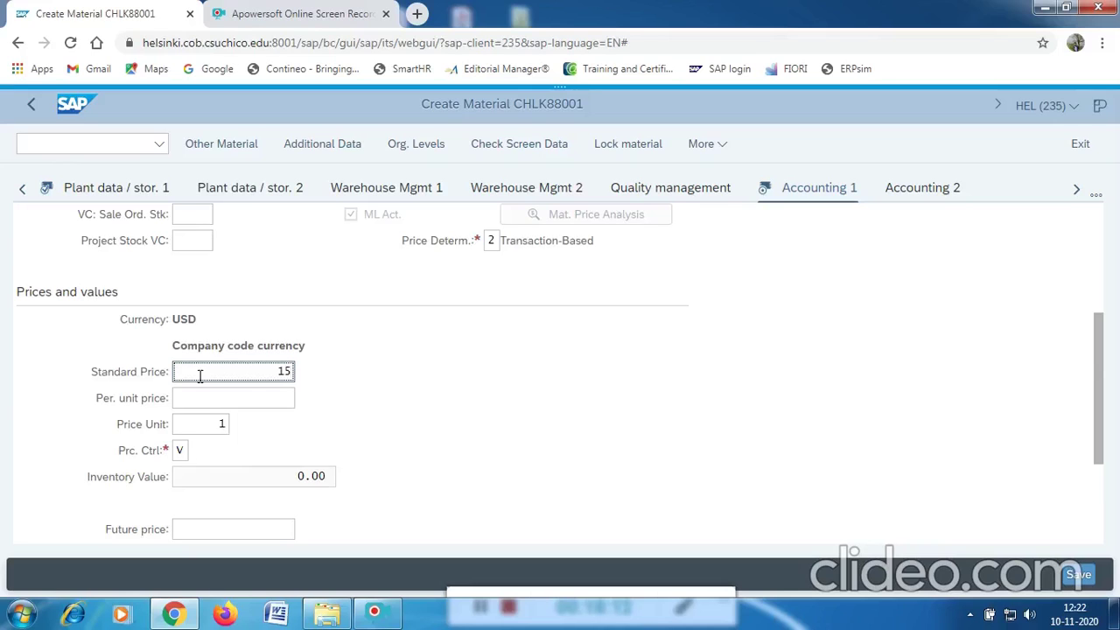
Set price control S (standard price) and dismiss the information message.
click(181, 450)
click(196, 450)
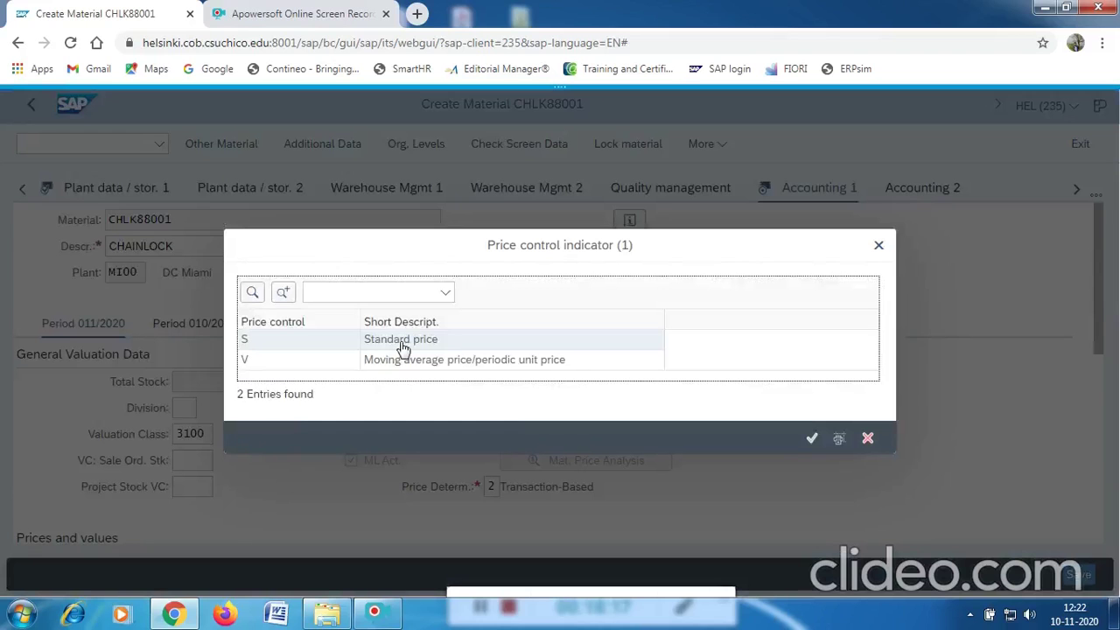
click(403, 345)
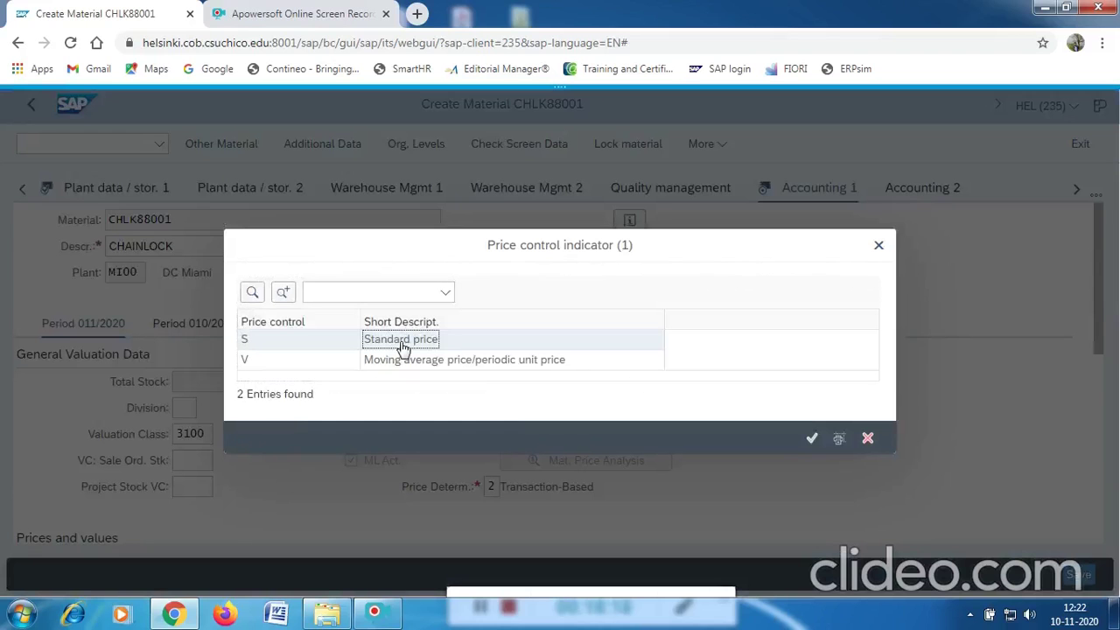
click(403, 348)
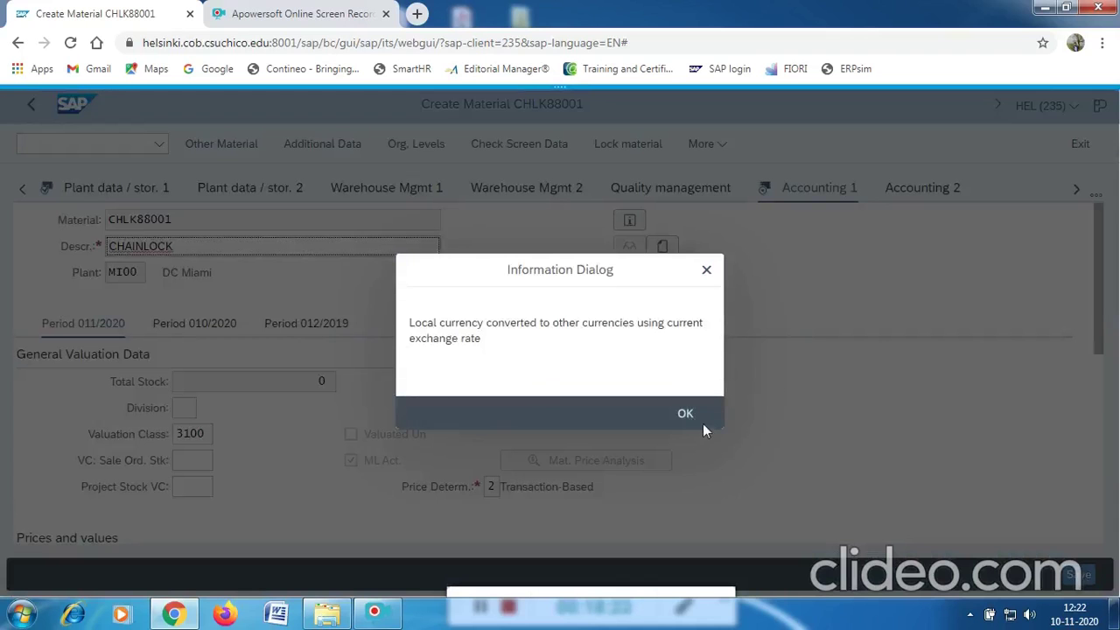
click(686, 411)
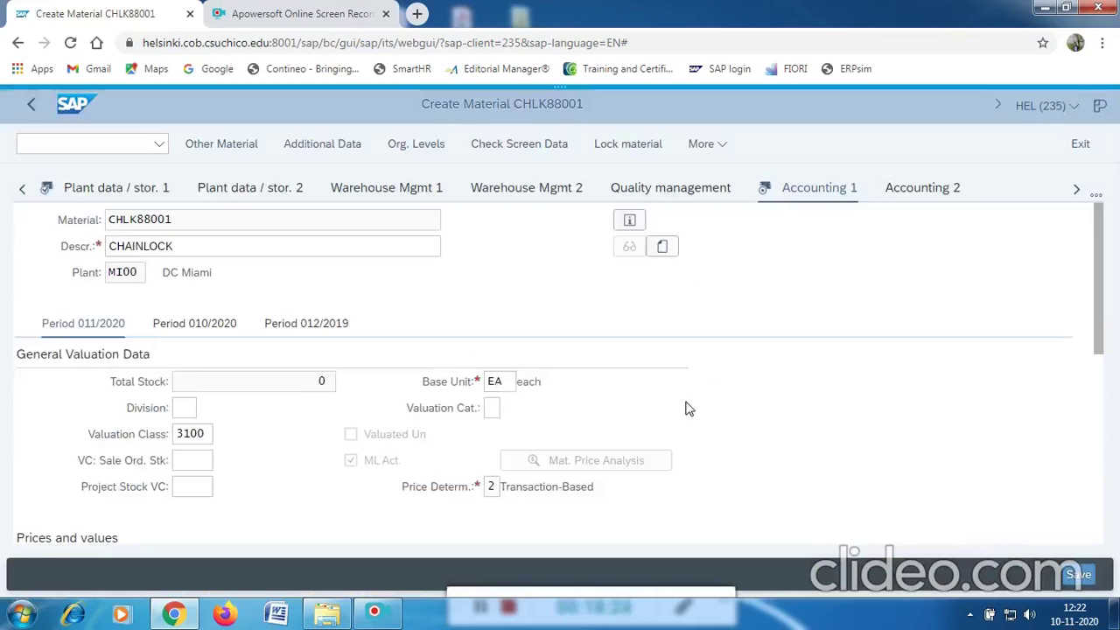
scroll(594, 367, down, 2)
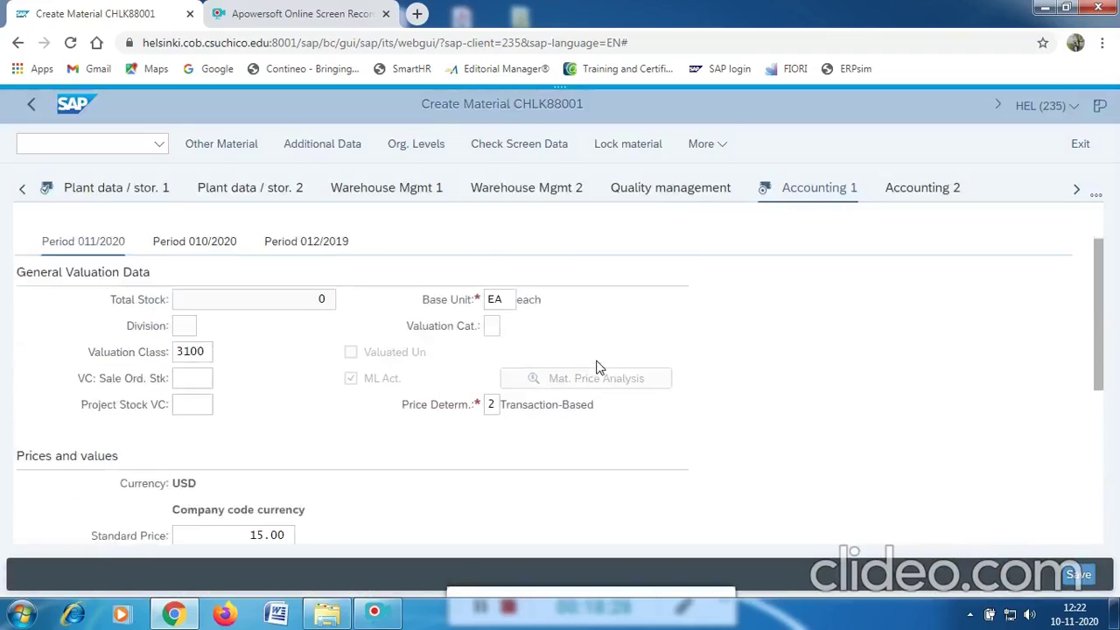
scroll(519, 382, up, 2)
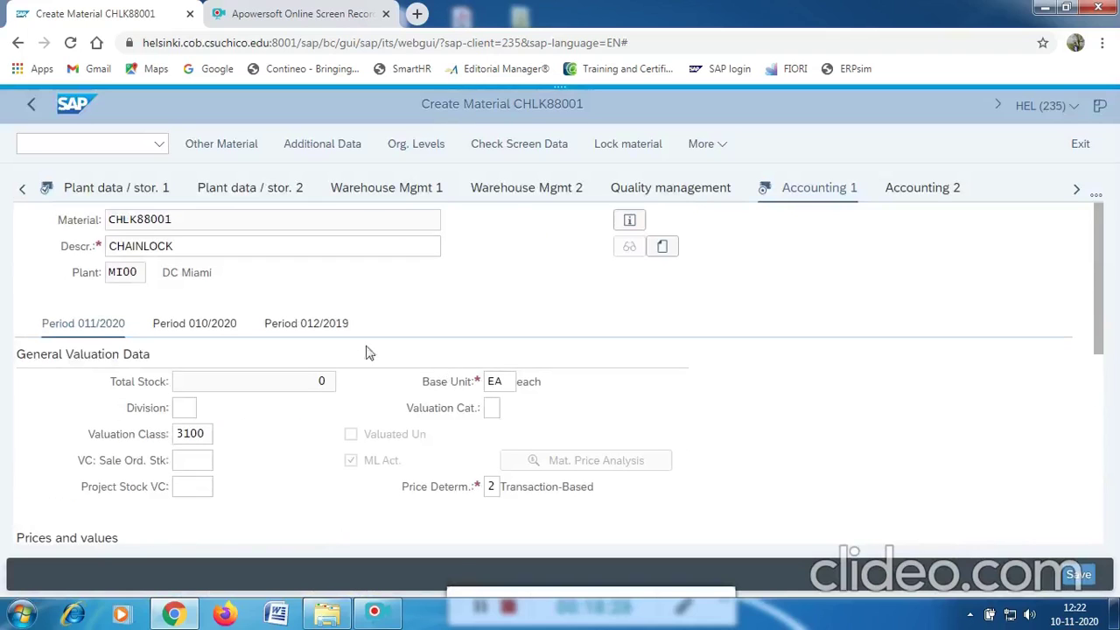
Review the Basic data 1 and Basic data 2 views.
click(23, 190)
click(74, 192)
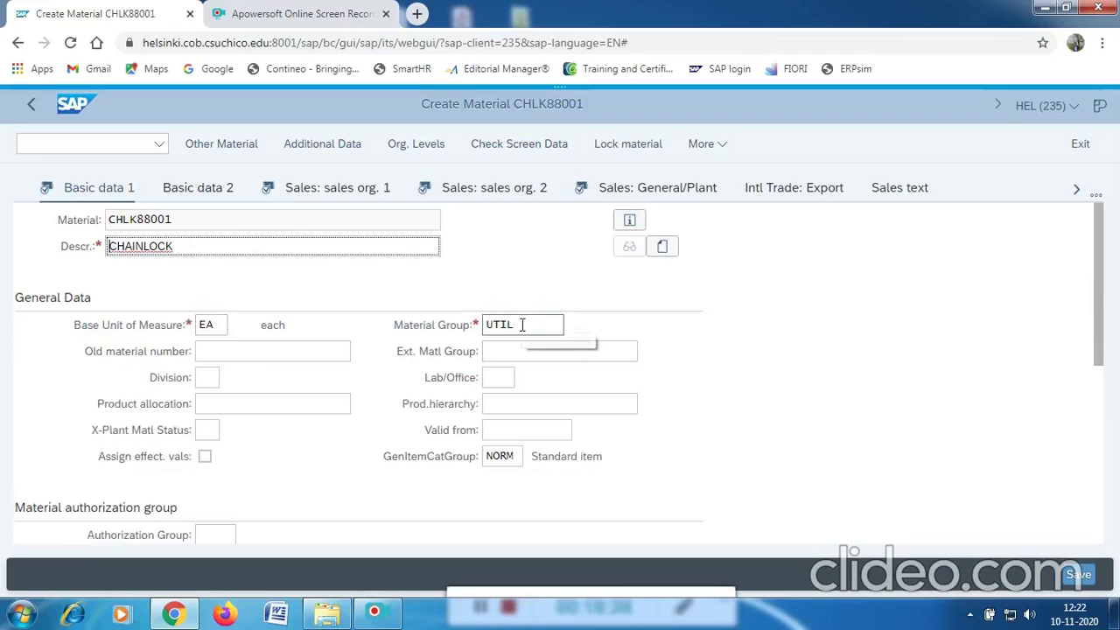
scroll(310, 343, down, 2)
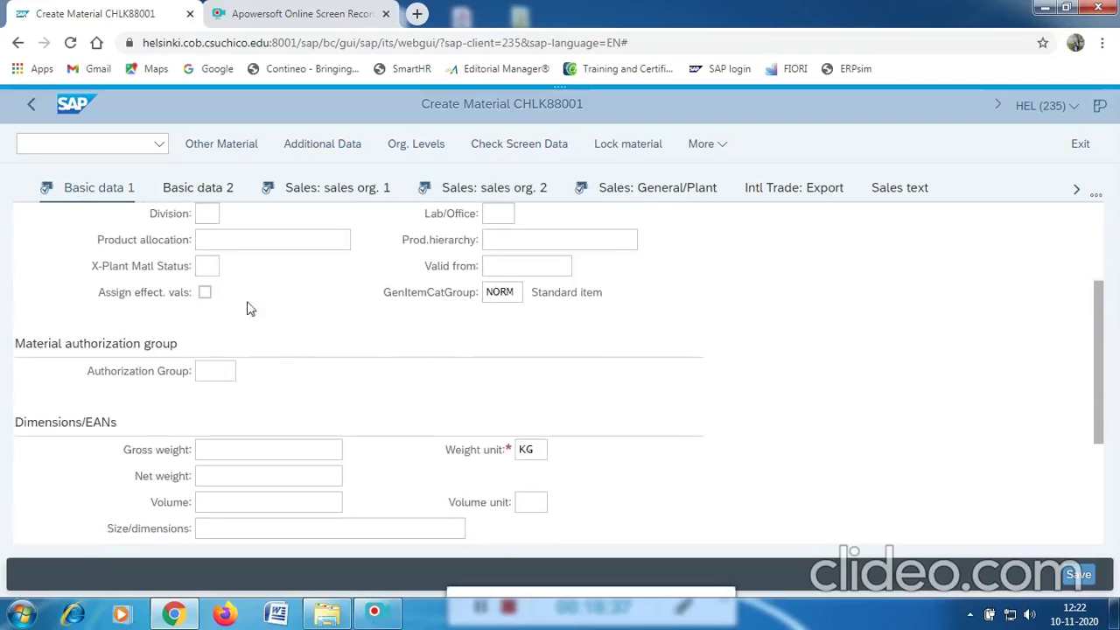
click(195, 191)
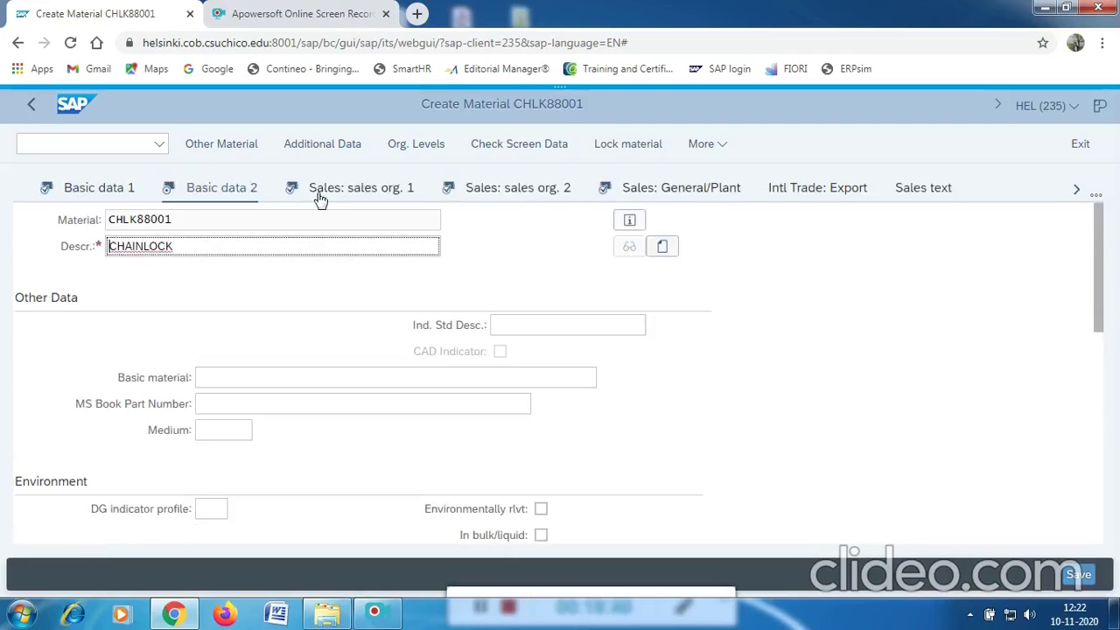
Compare Sales: sales org. 1 and sales org. 2 data, including item category group NORM.
click(356, 193)
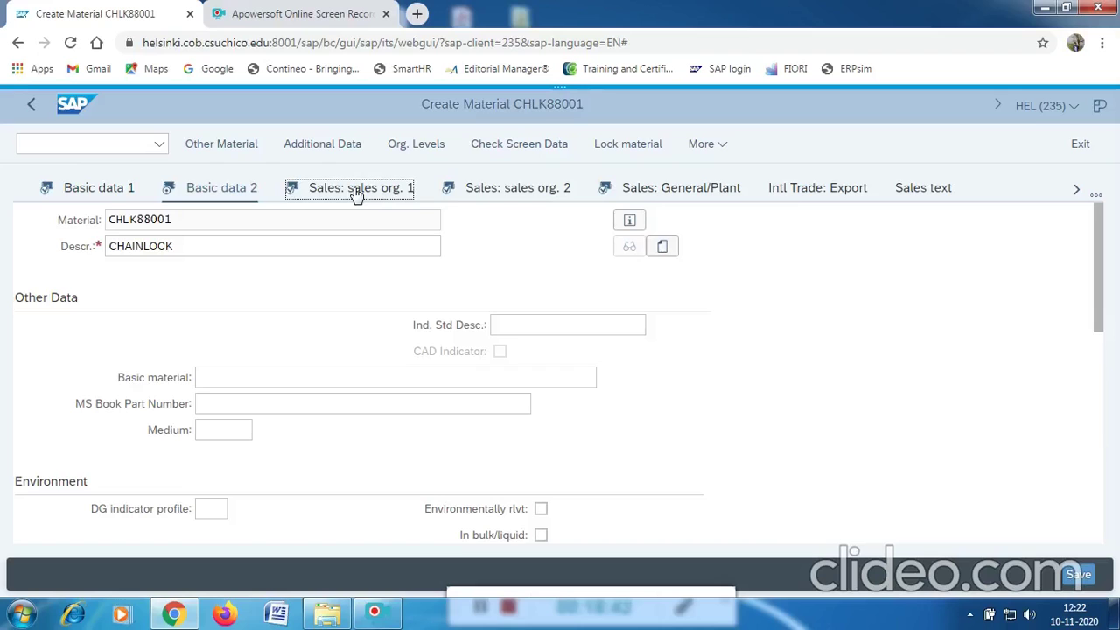
scroll(285, 322, down, 4)
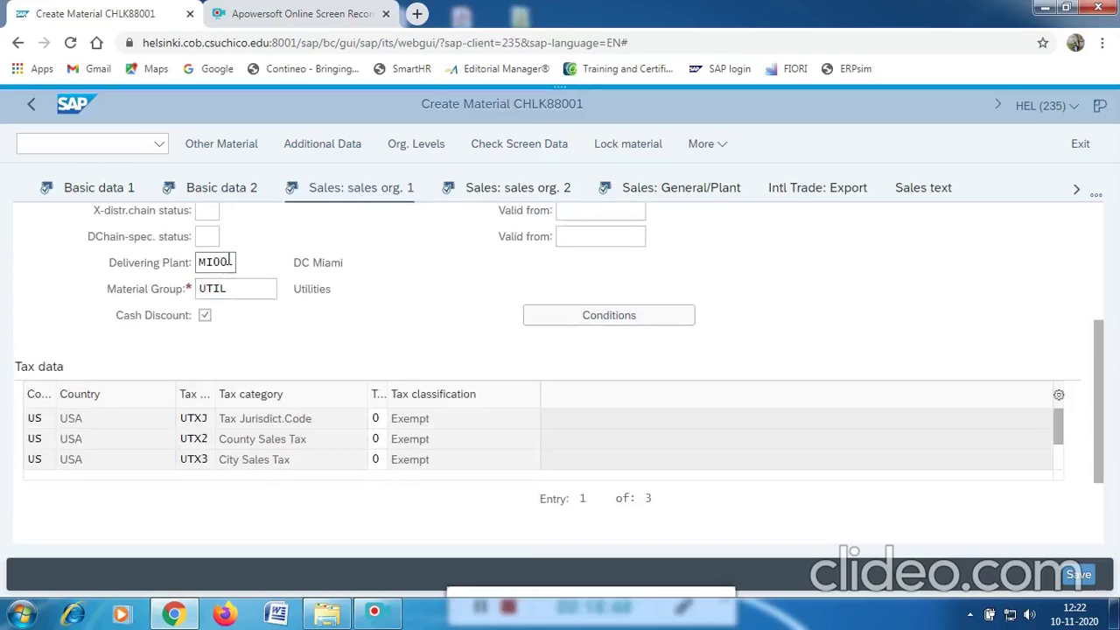
click(506, 190)
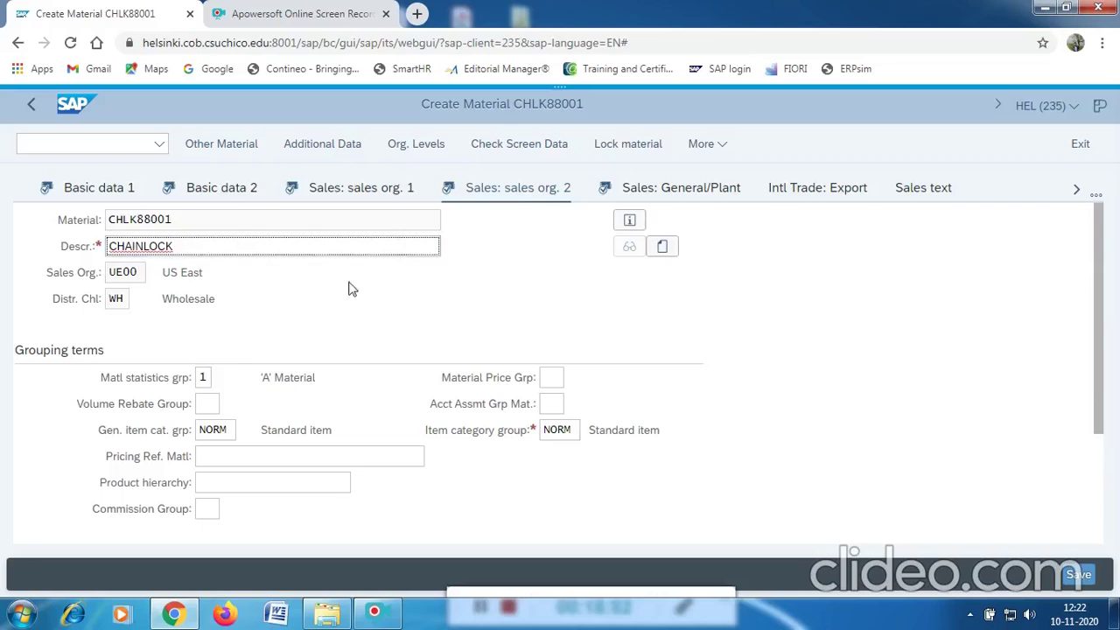
scroll(210, 382, down, 1)
scroll(211, 385, down, 1)
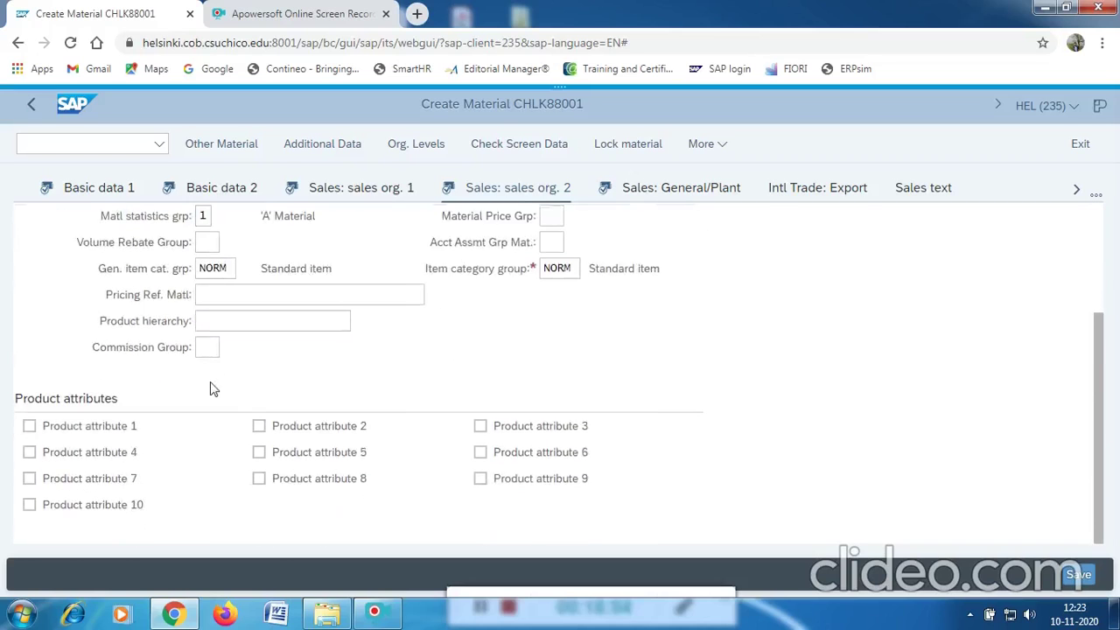
scroll(225, 334, up, 1)
scroll(224, 336, down, 1)
click(355, 190)
scroll(425, 359, down, 3)
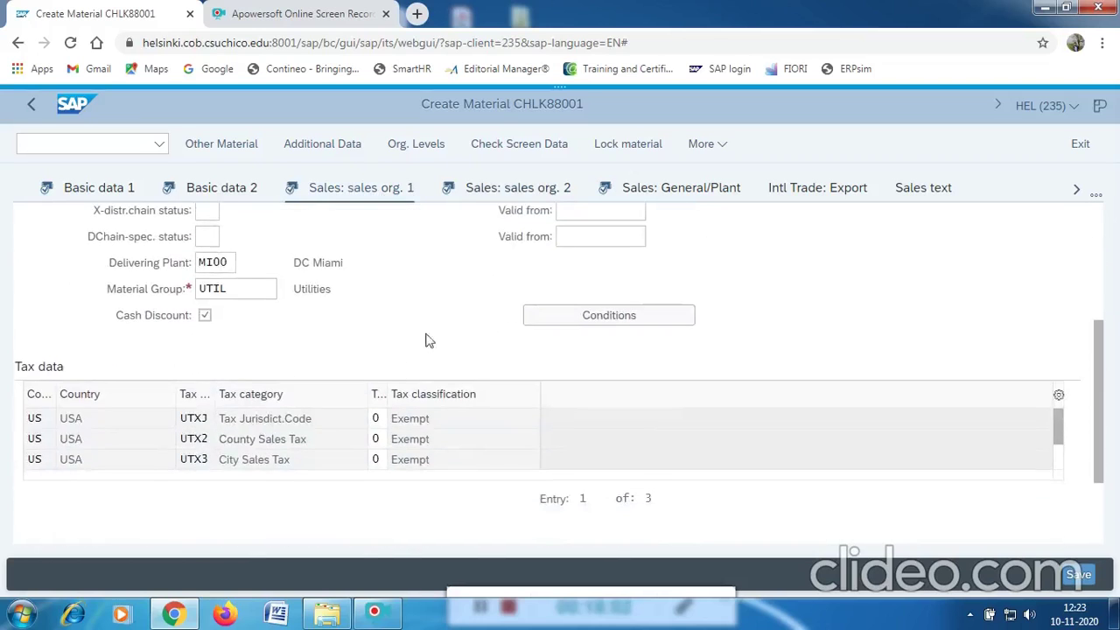
click(522, 189)
click(681, 194)
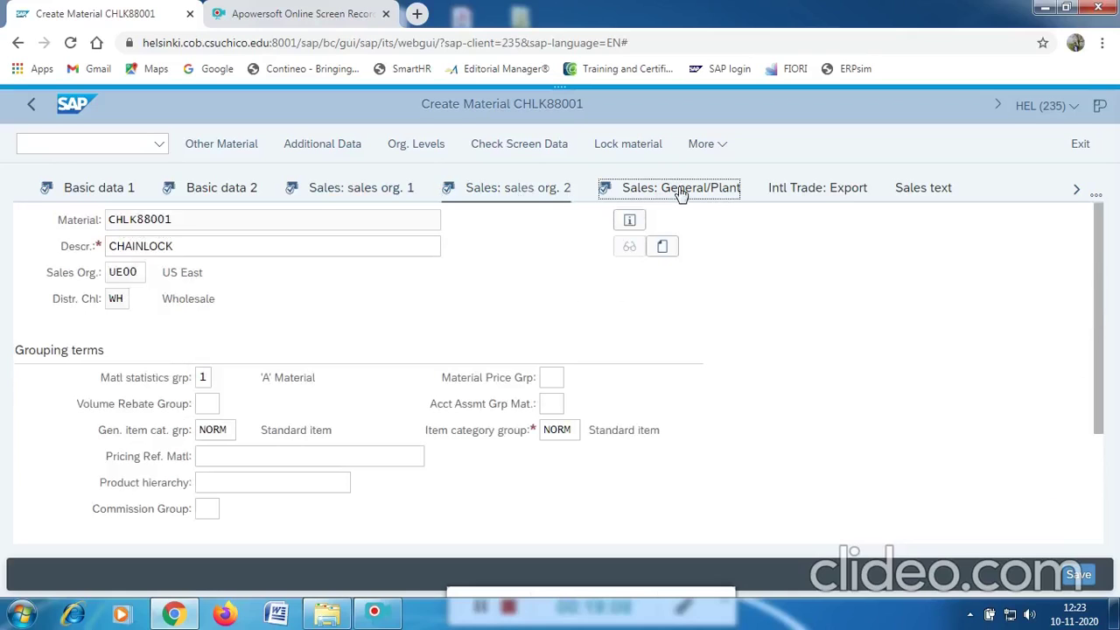
Set transportation group 0001 (On pallets) from the Trans. Grp value list.
scroll(425, 300, down, 3)
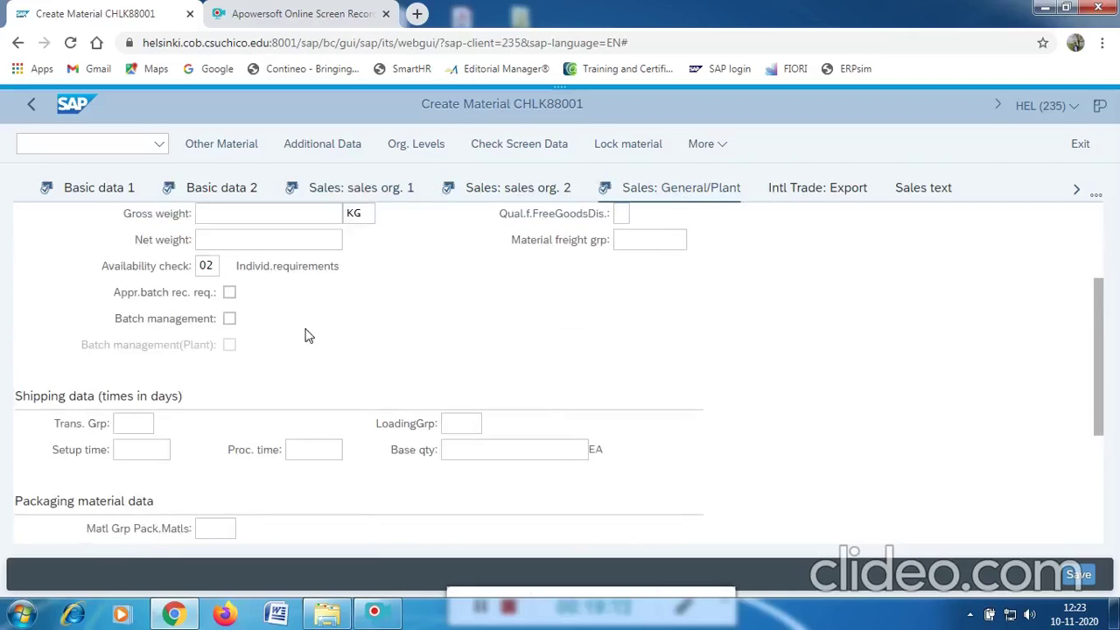
click(146, 422)
click(164, 424)
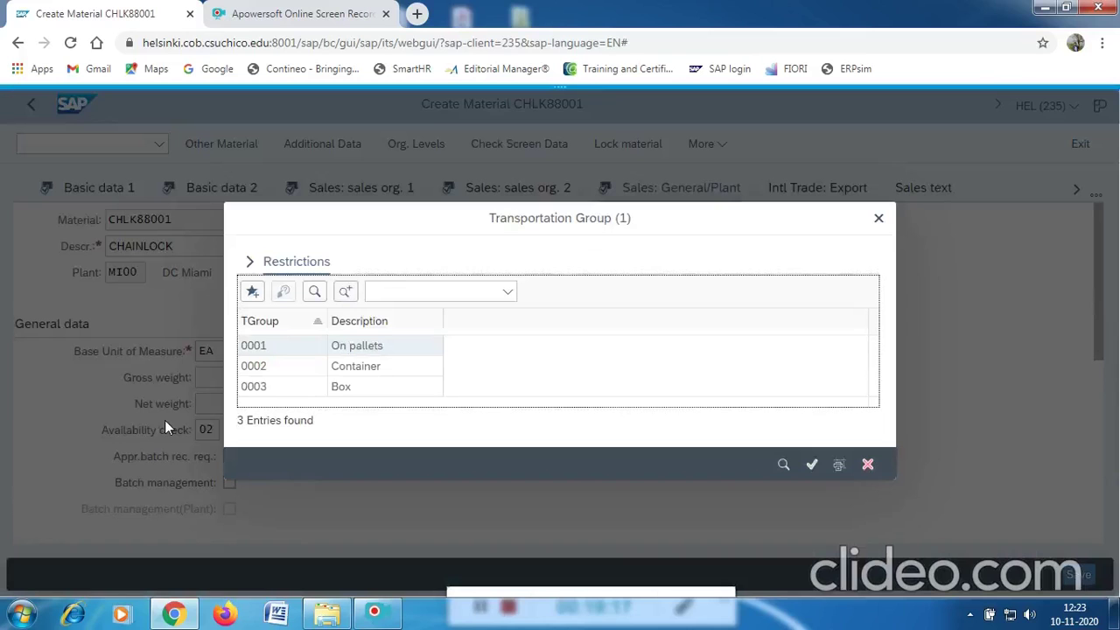
click(356, 350)
click(356, 348)
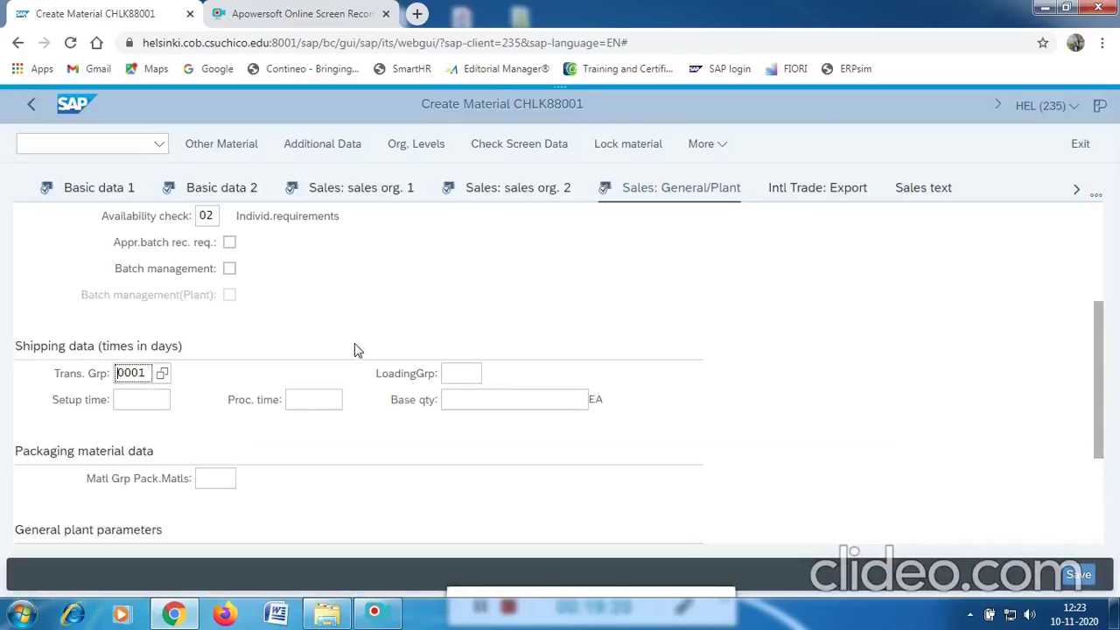
Set loading group 0002 (Hand lift) from the LoadingGrp value list.
click(446, 371)
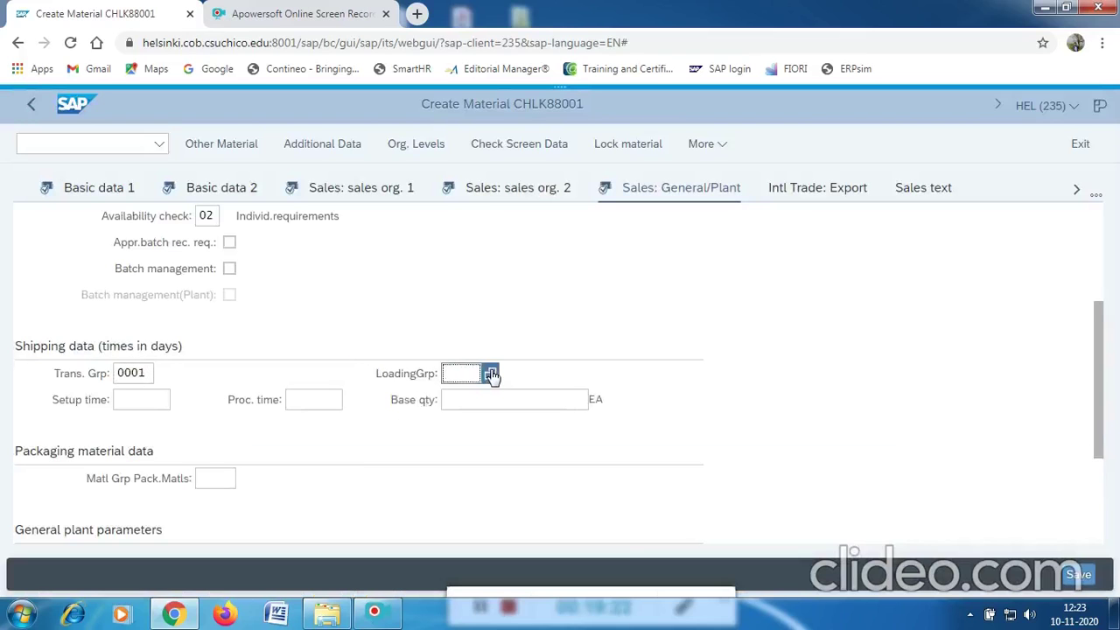
click(491, 375)
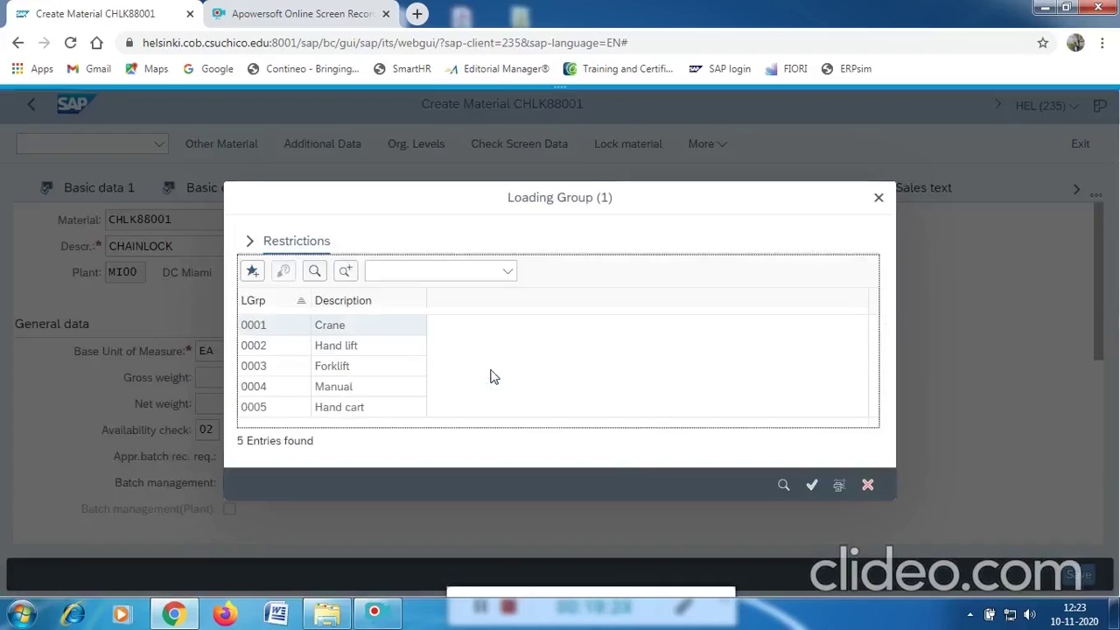
click(333, 349)
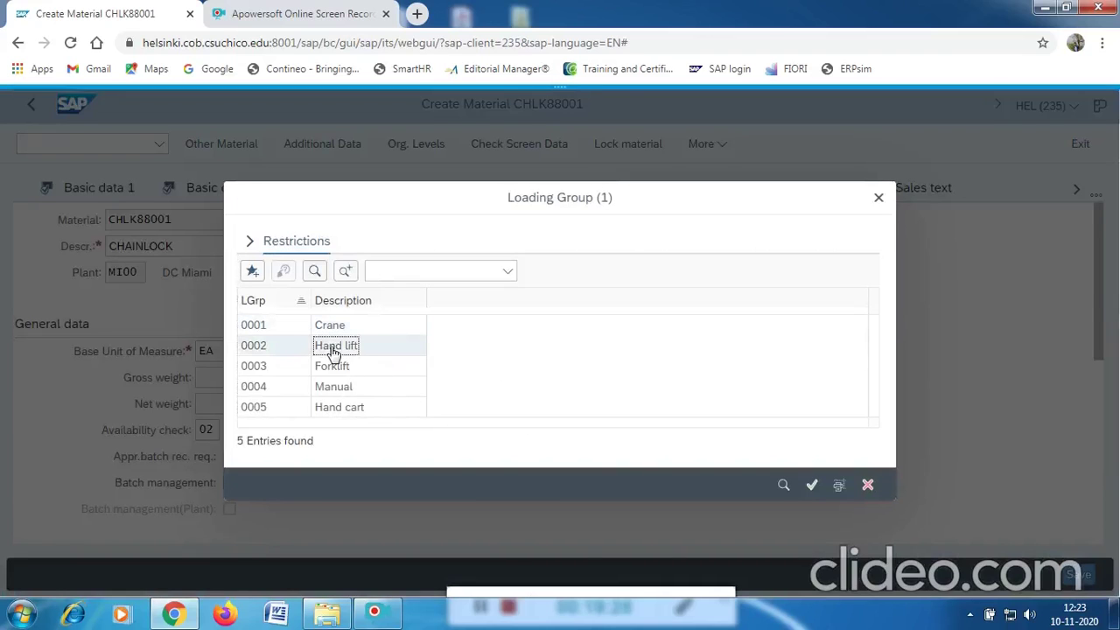
double_click(333, 350)
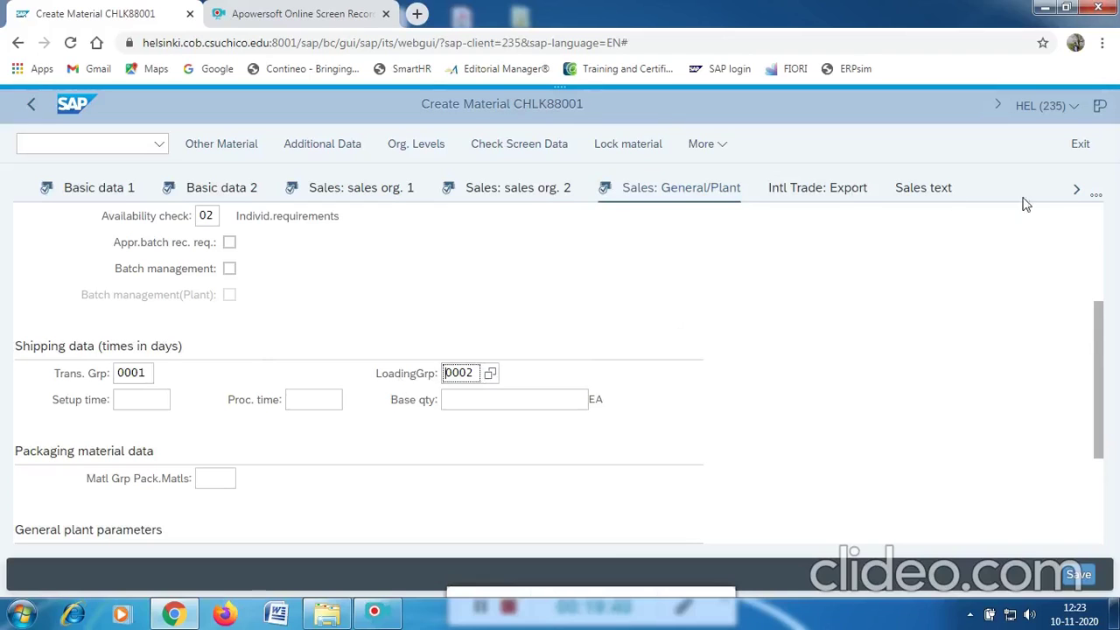
Recheck Plant data / stor. 1 and Accounting 1, then save material CHLK88001.
click(1079, 191)
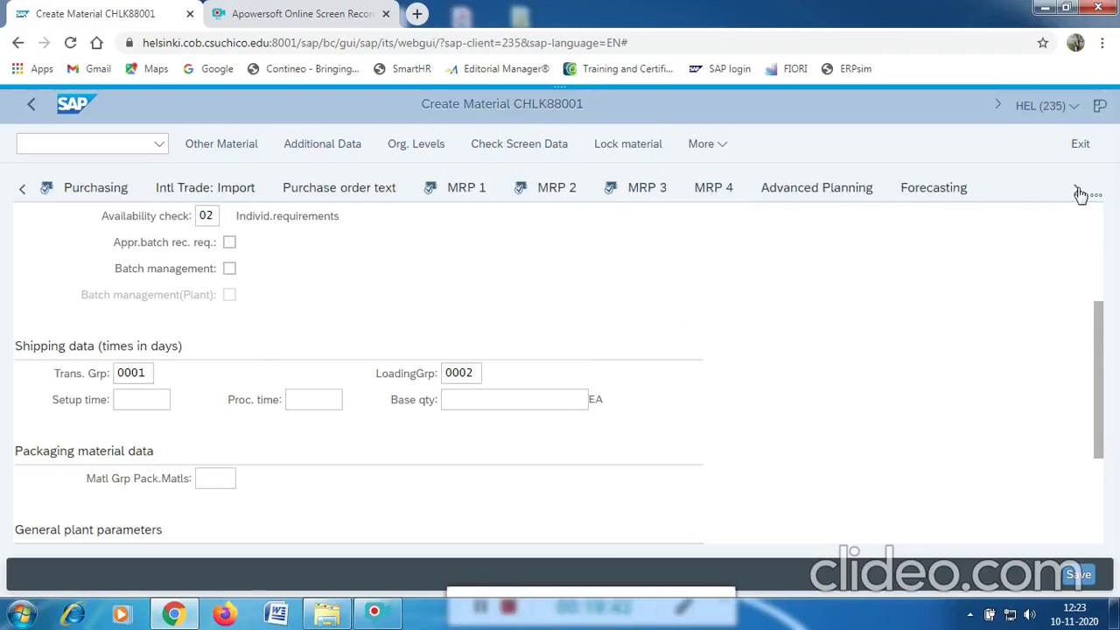
click(1078, 191)
click(129, 190)
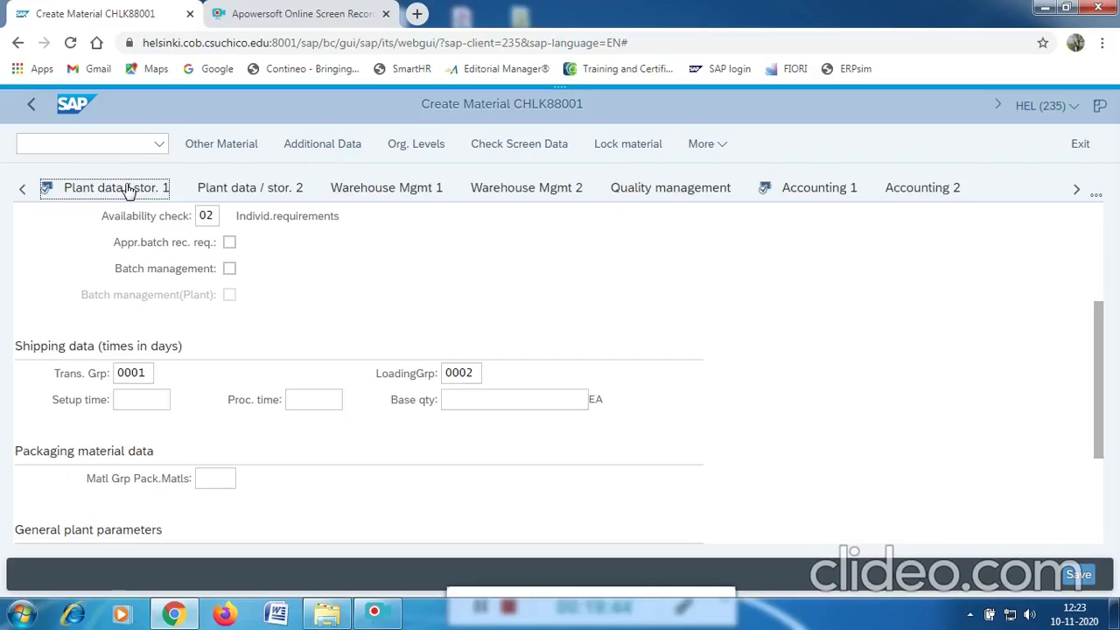
scroll(175, 331, down, 3)
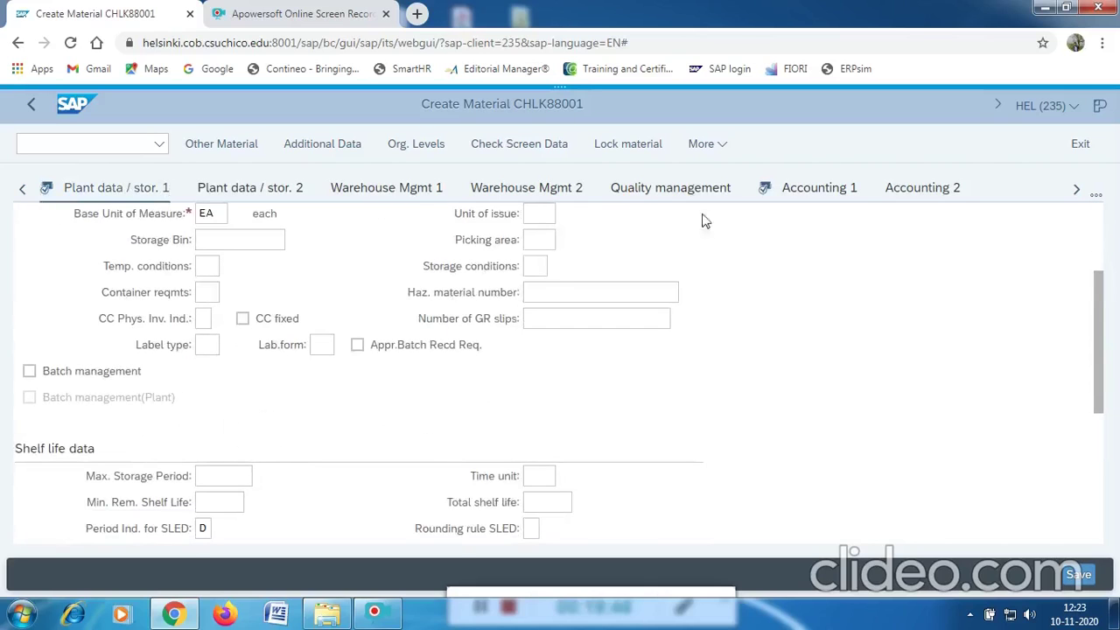
click(821, 197)
scroll(325, 375, down, 5)
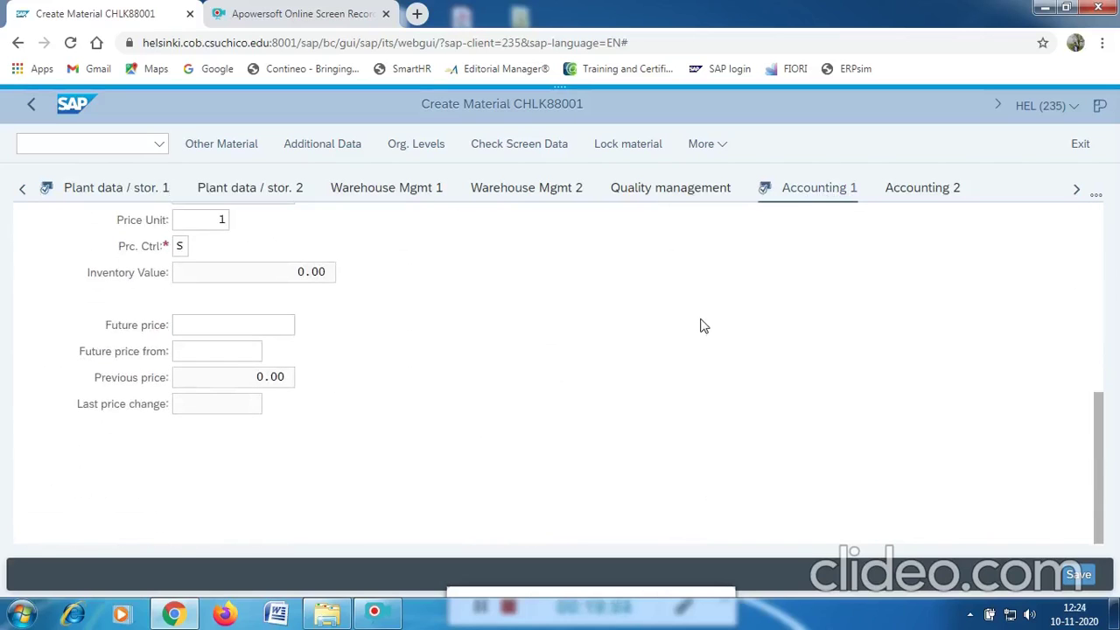
scroll(704, 325, up, 5)
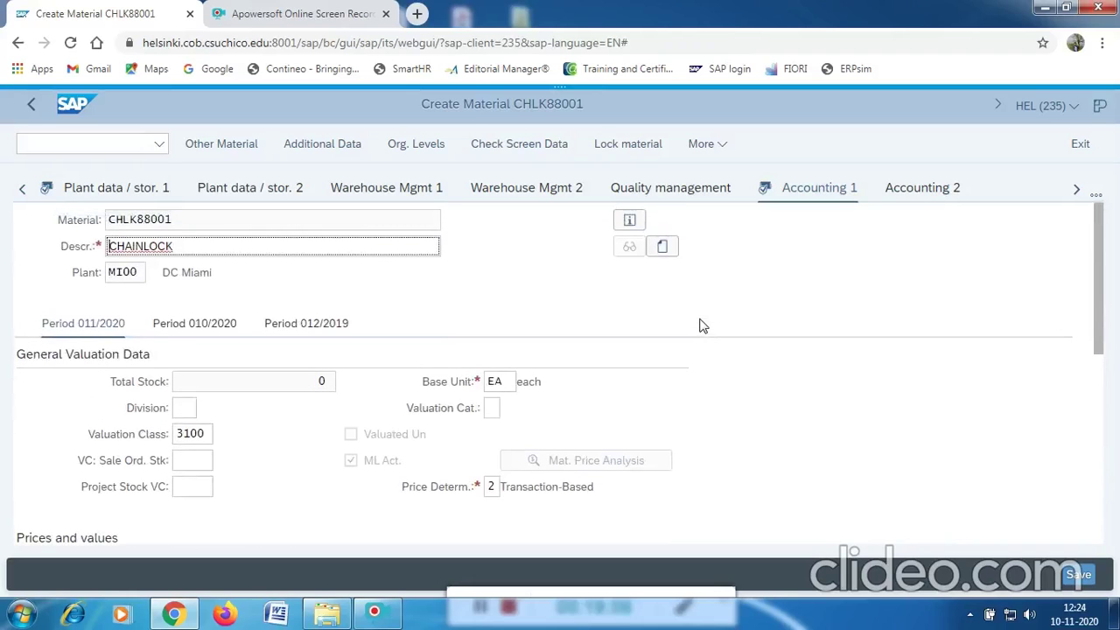
scroll(701, 326, down, 4)
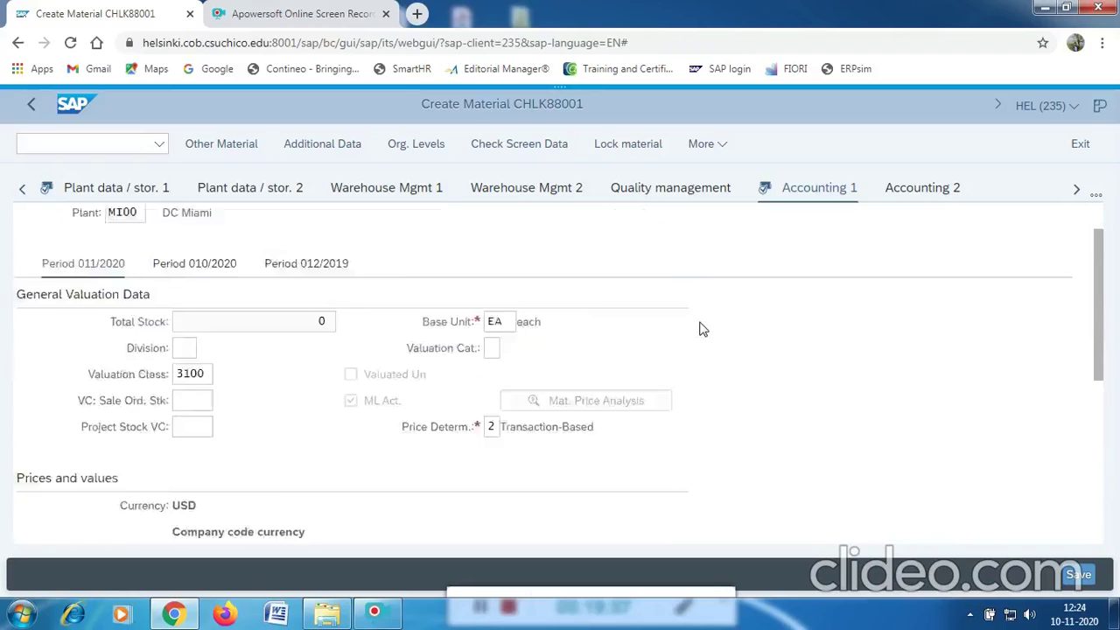
click(1079, 574)
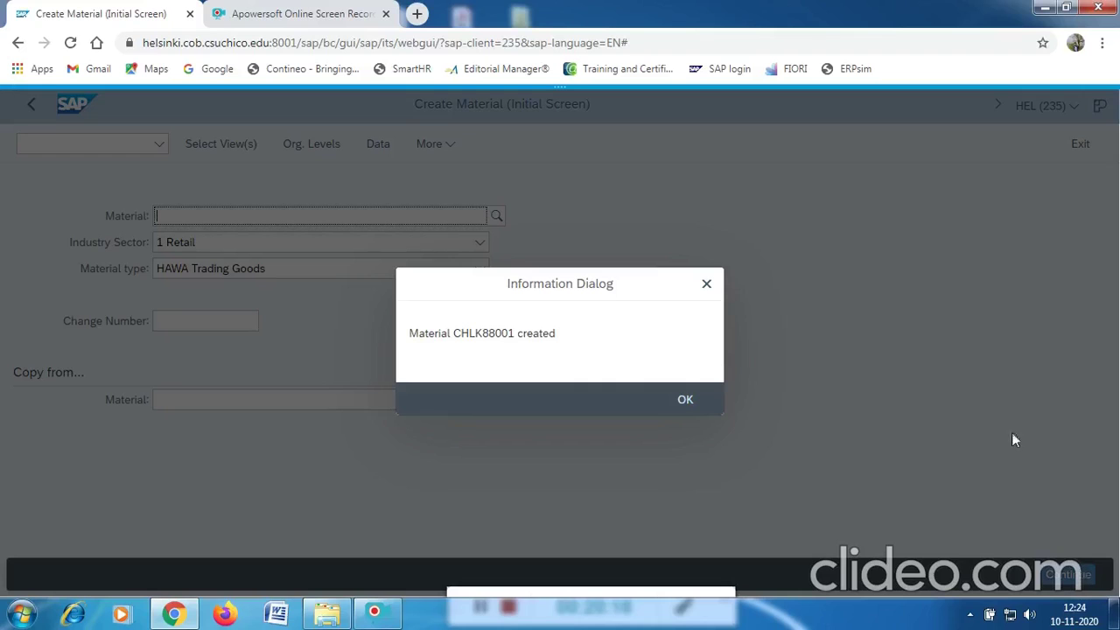
Dismiss the material-created message and return to SAP Easy Access with /N.
click(686, 404)
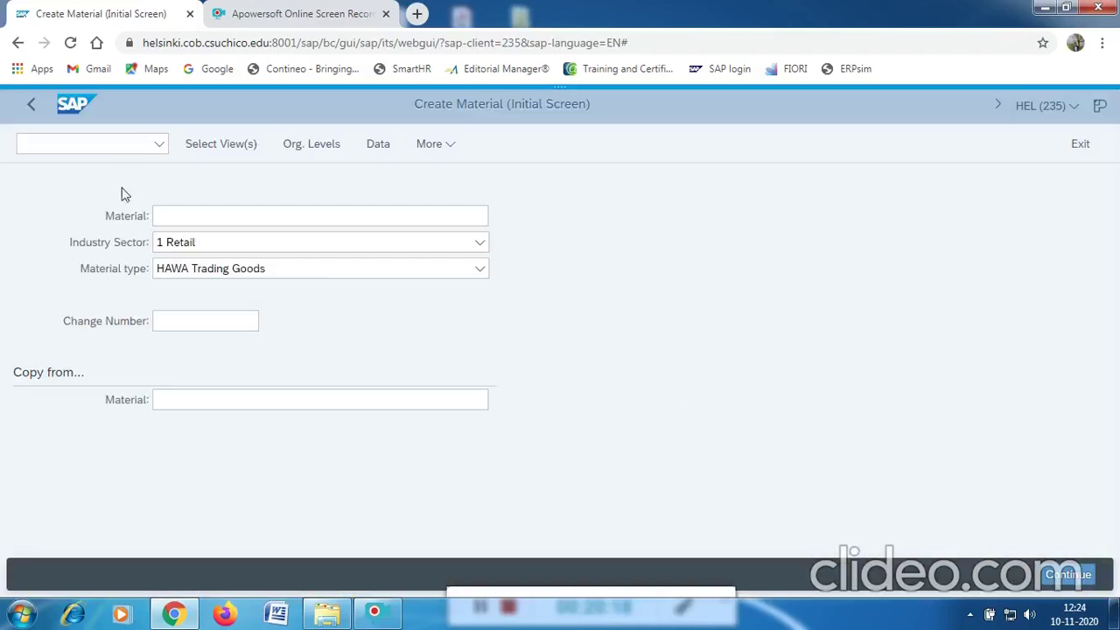
click(85, 146)
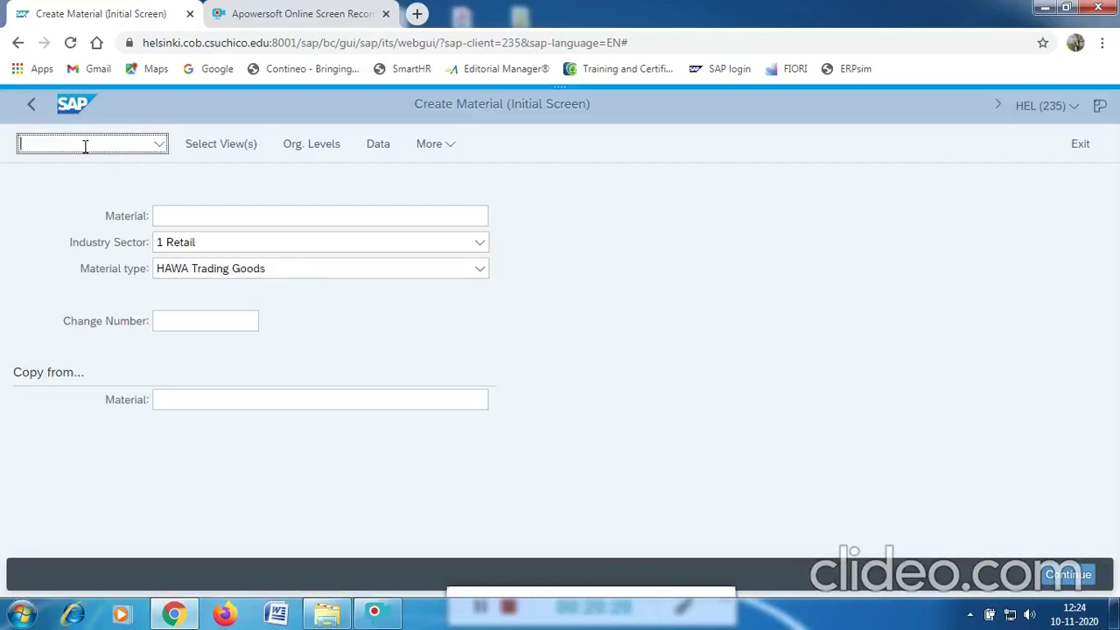
key(Return)
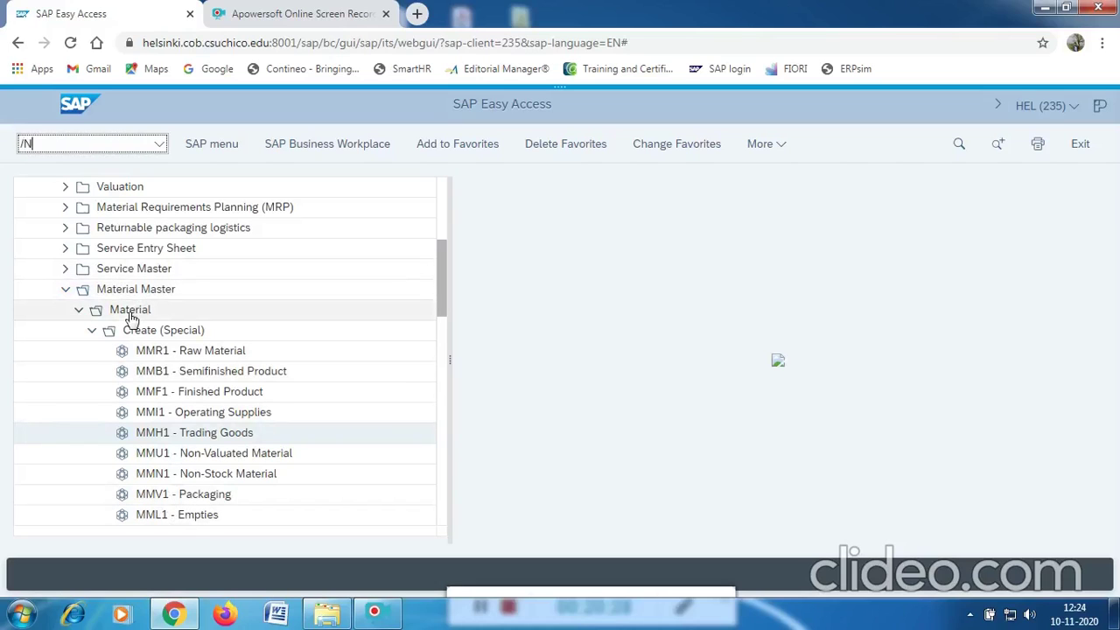
key(Return)
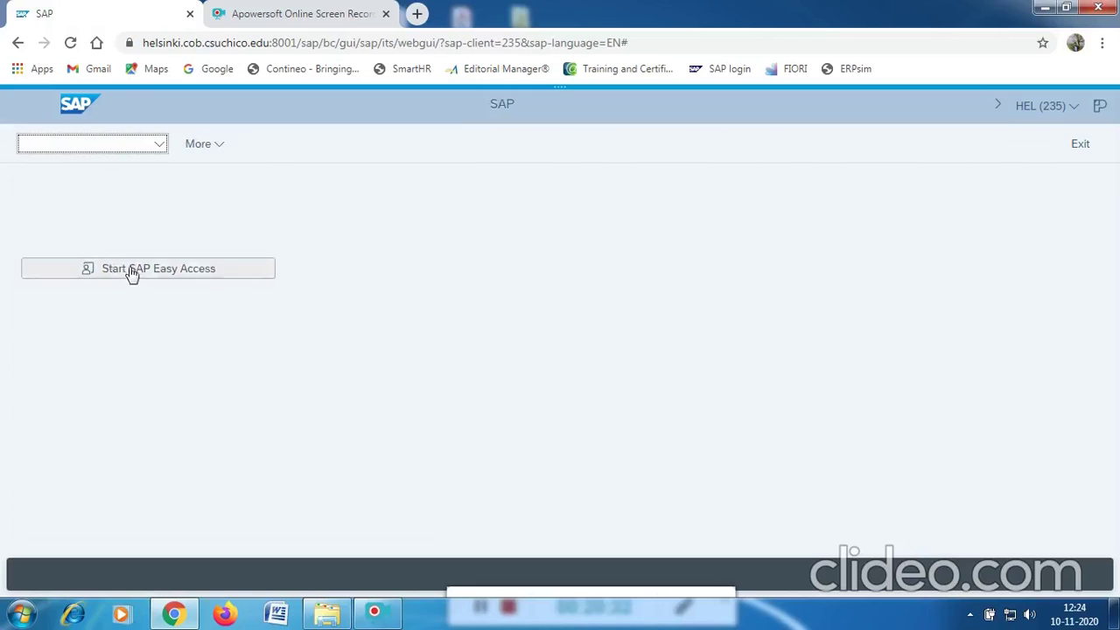
click(133, 273)
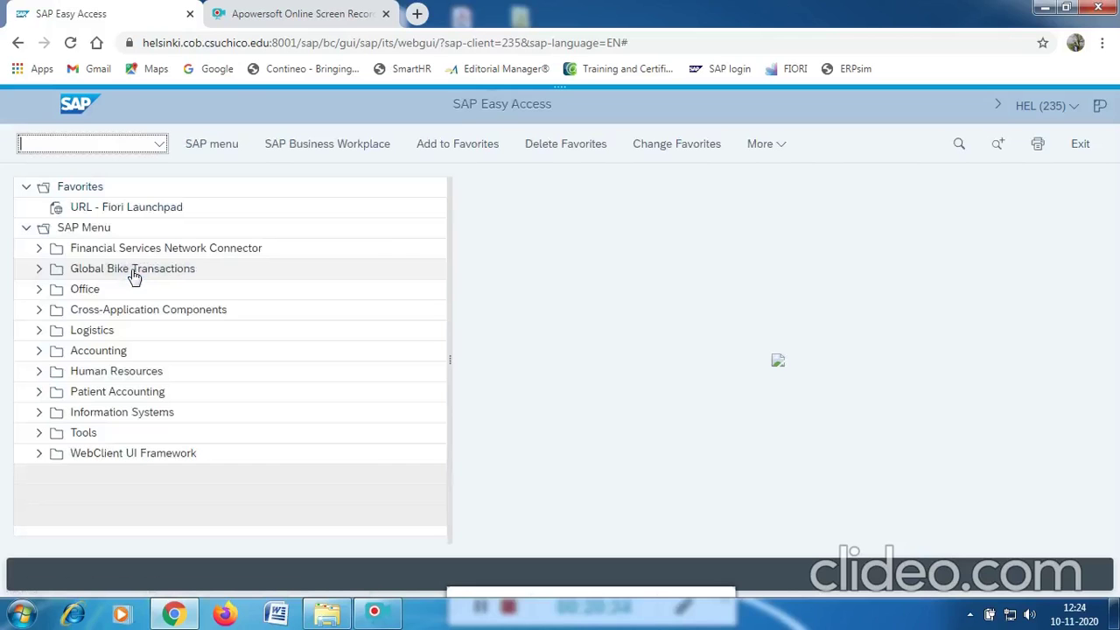
click(51, 143)
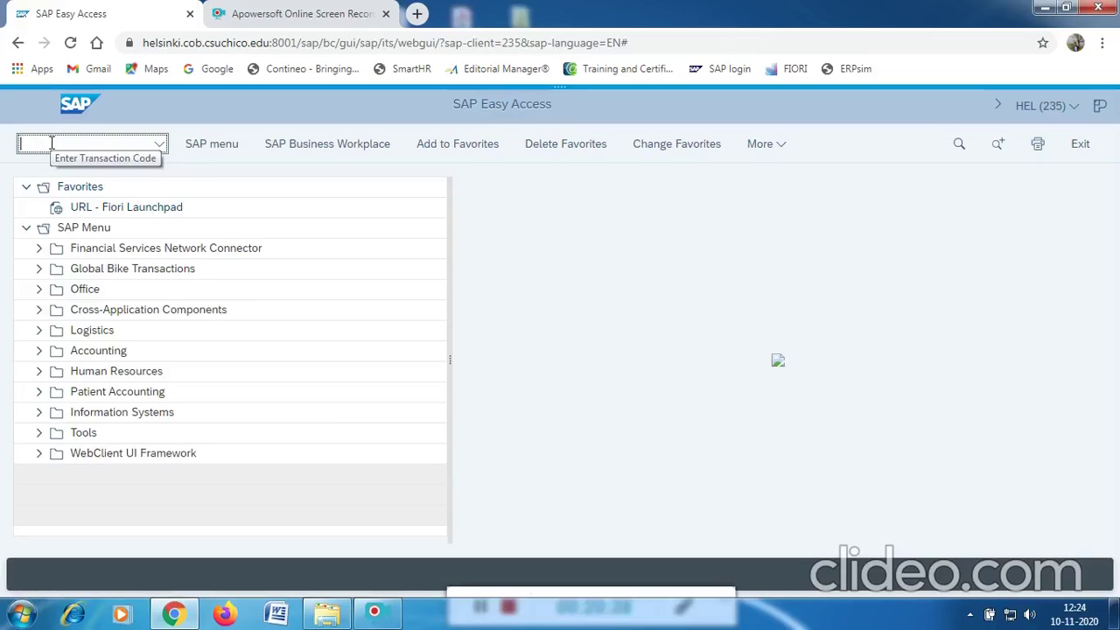
Expand Logistics > Materials Management > Environment > Stock and launch MD04 Stock/Requirements List.
click(39, 332)
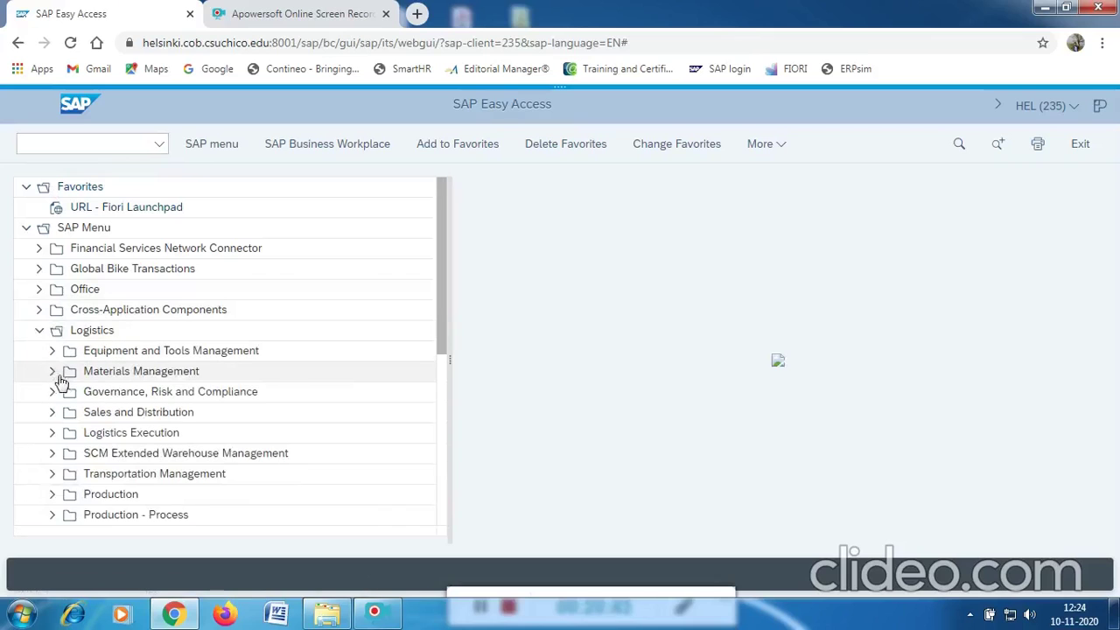
click(52, 373)
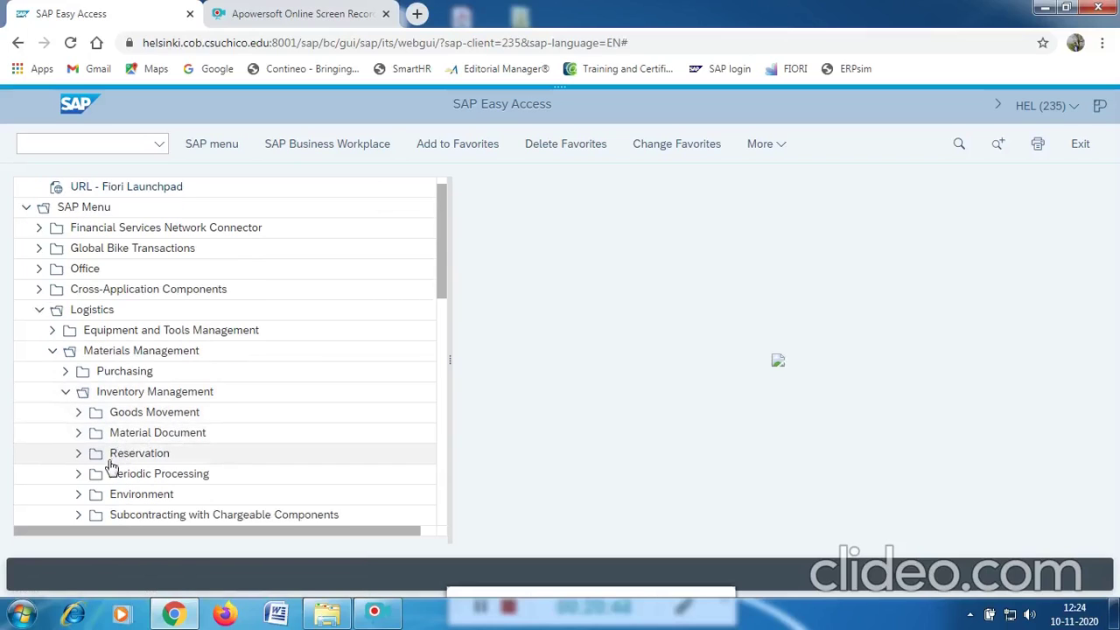
click(79, 494)
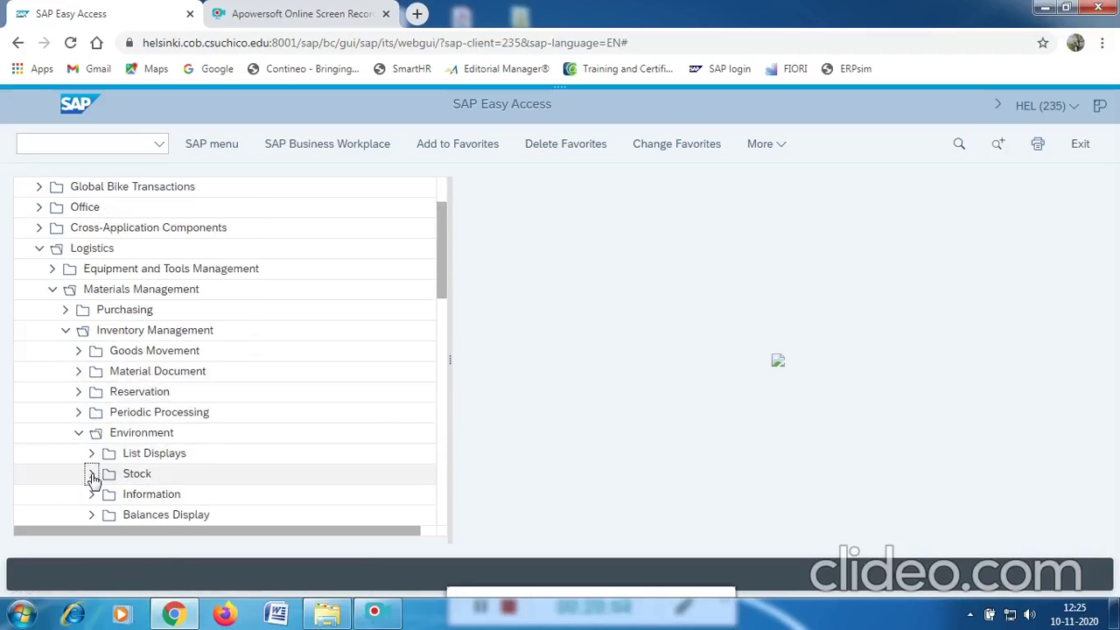
click(91, 475)
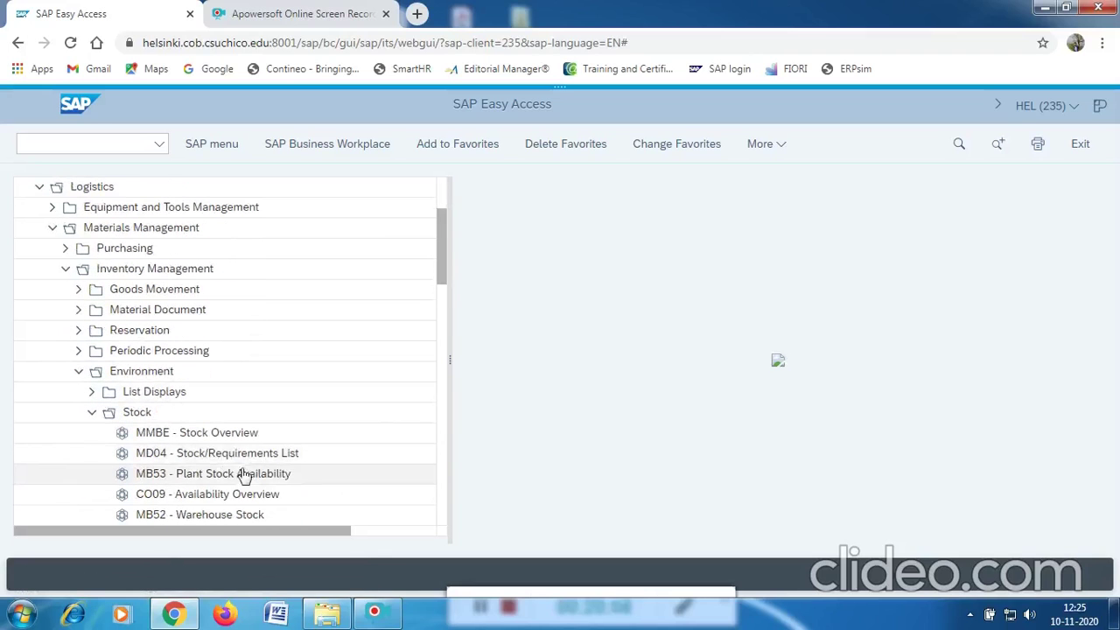
click(232, 459)
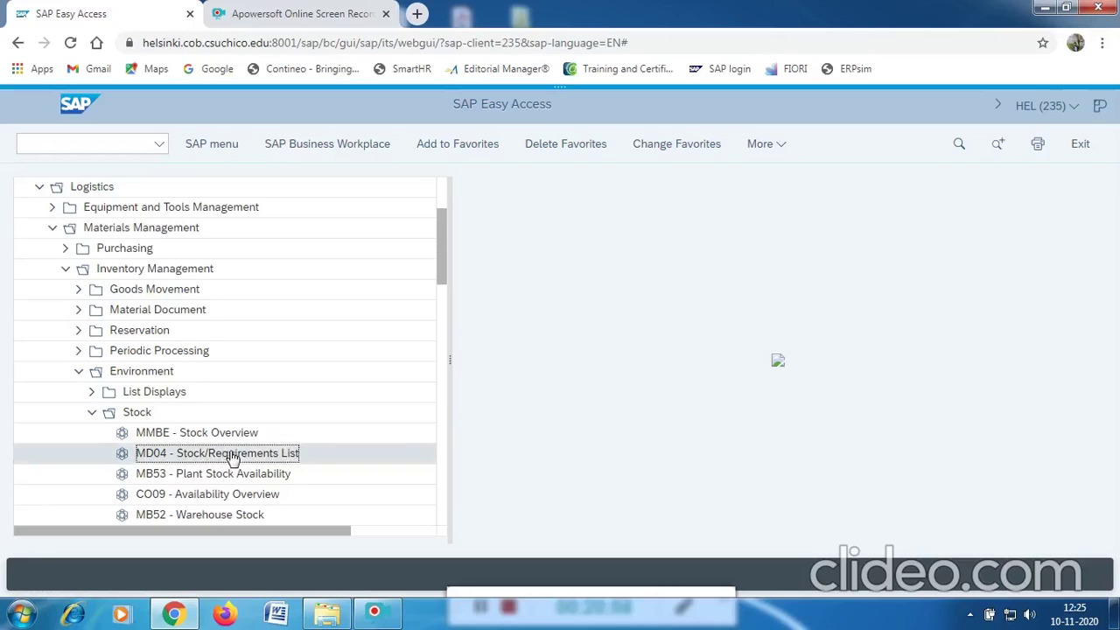
double_click(232, 459)
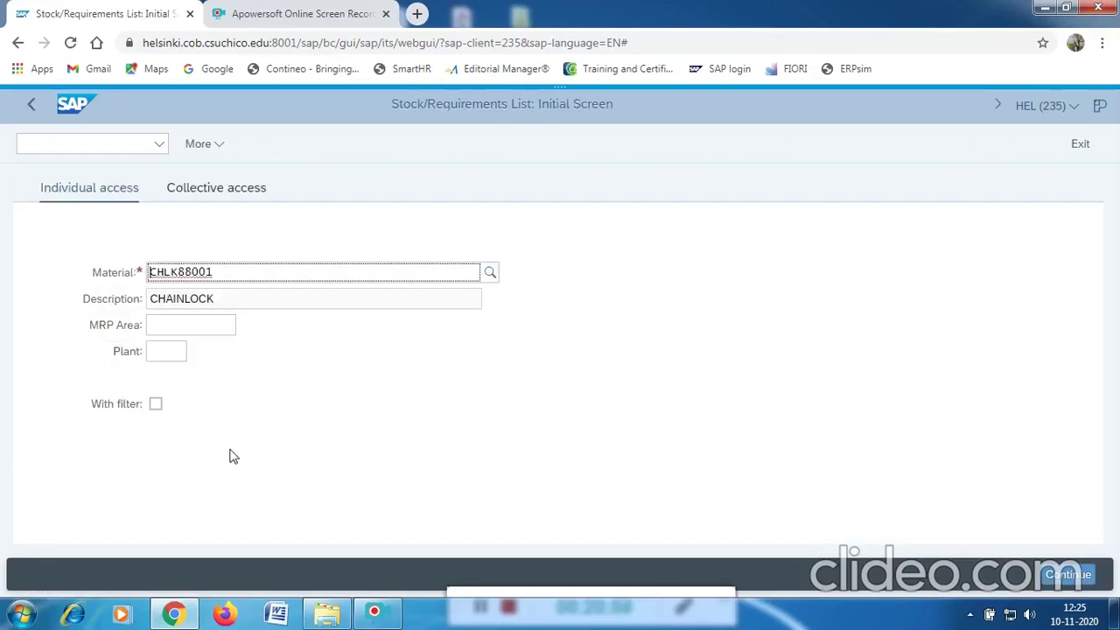
click(215, 272)
drag(215, 271, 130, 274)
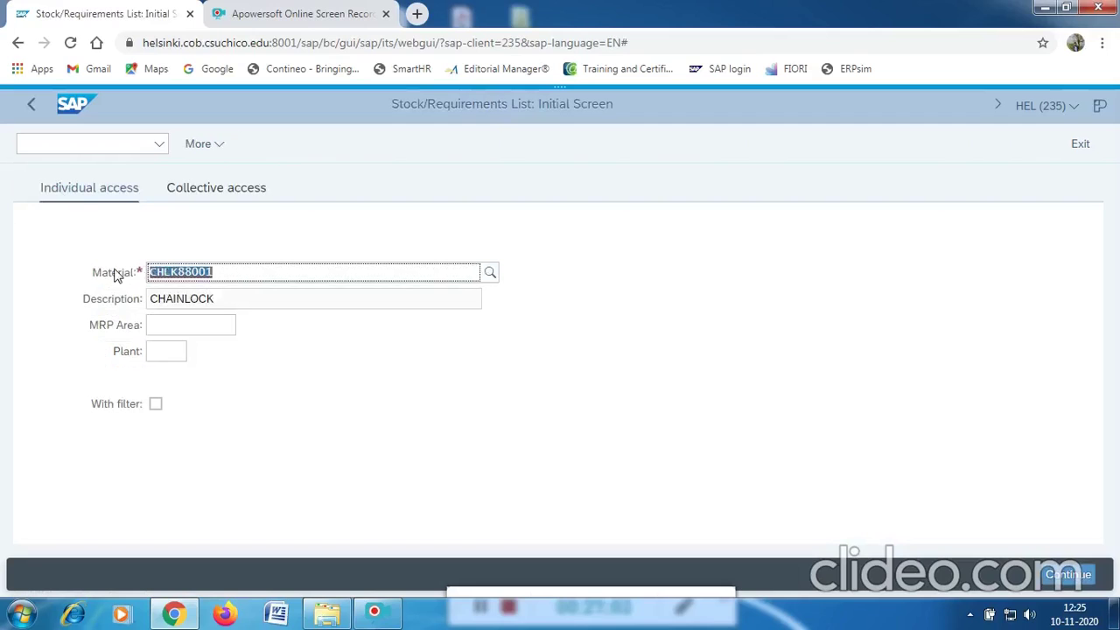
click(167, 351)
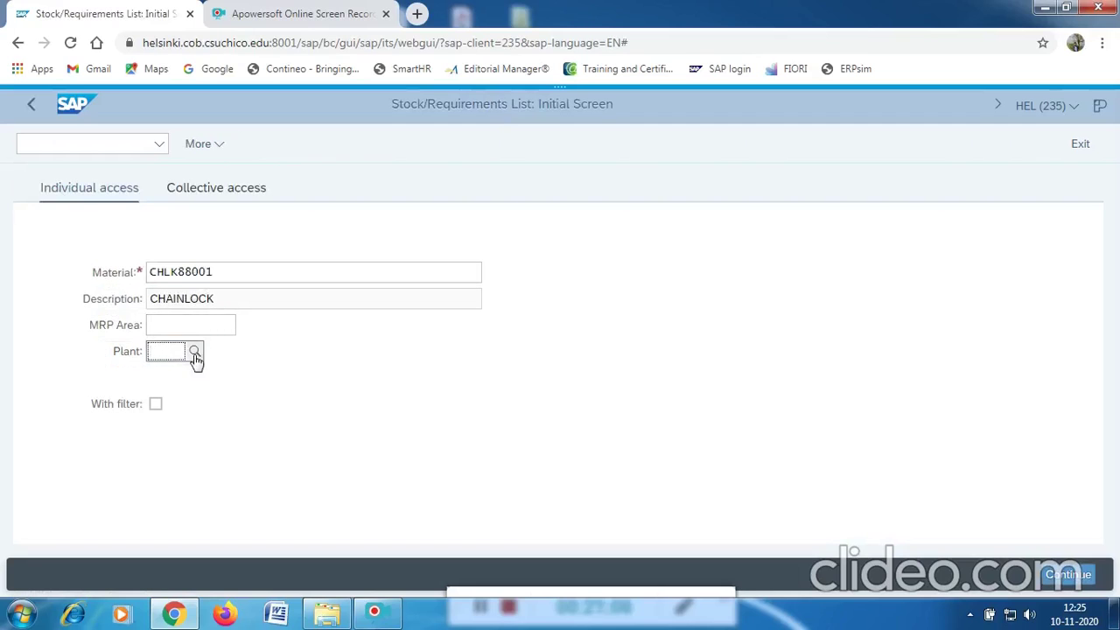
click(194, 351)
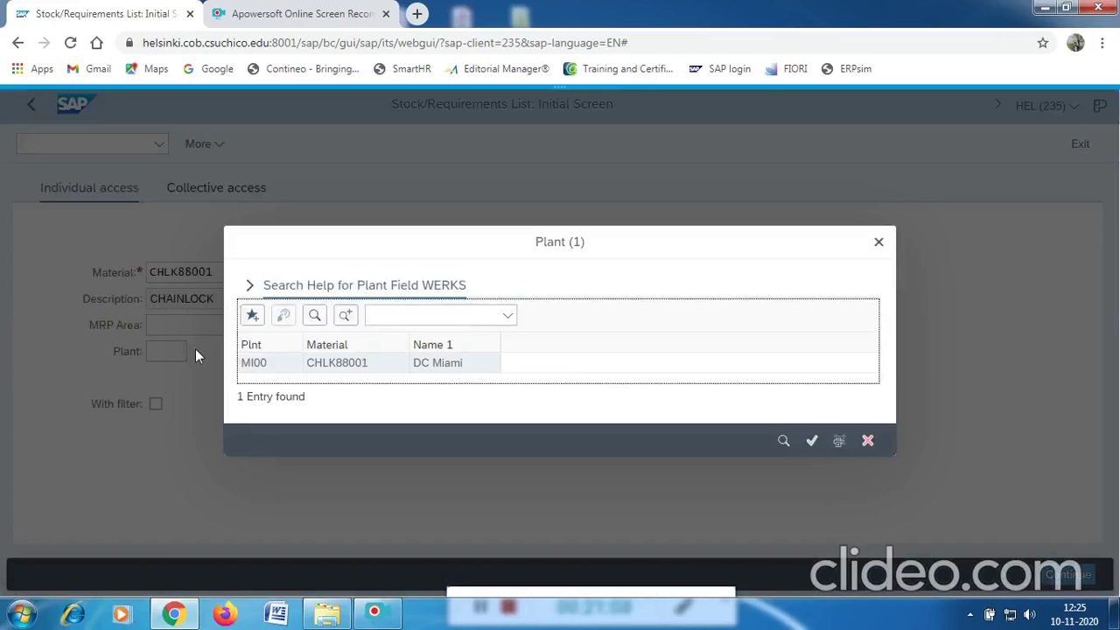
click(260, 364)
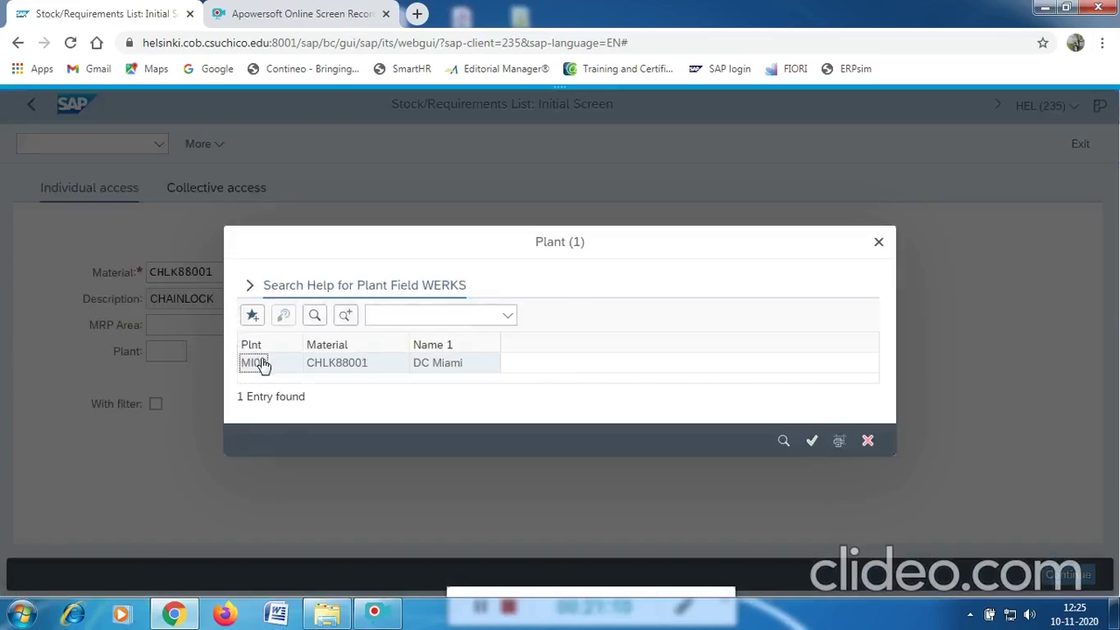
double_click(261, 364)
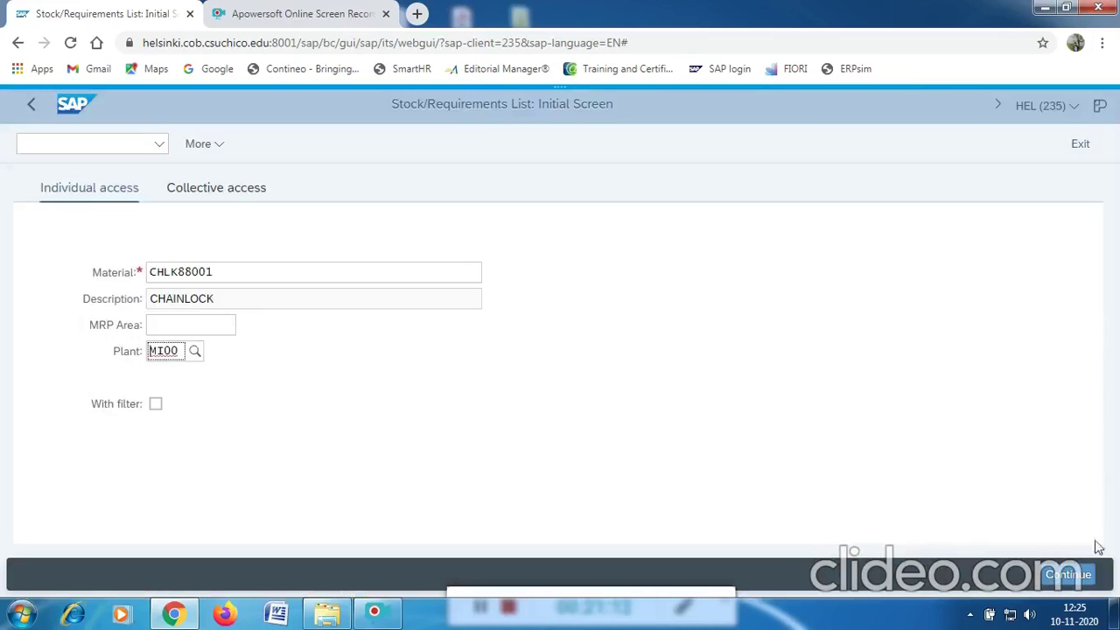
click(1070, 575)
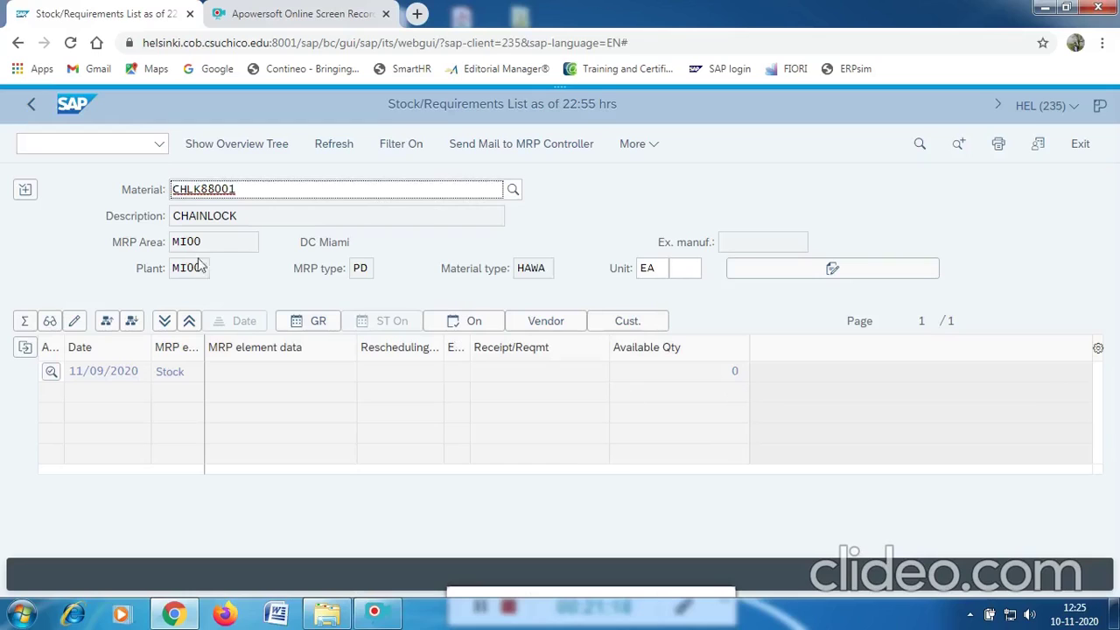
click(72, 145)
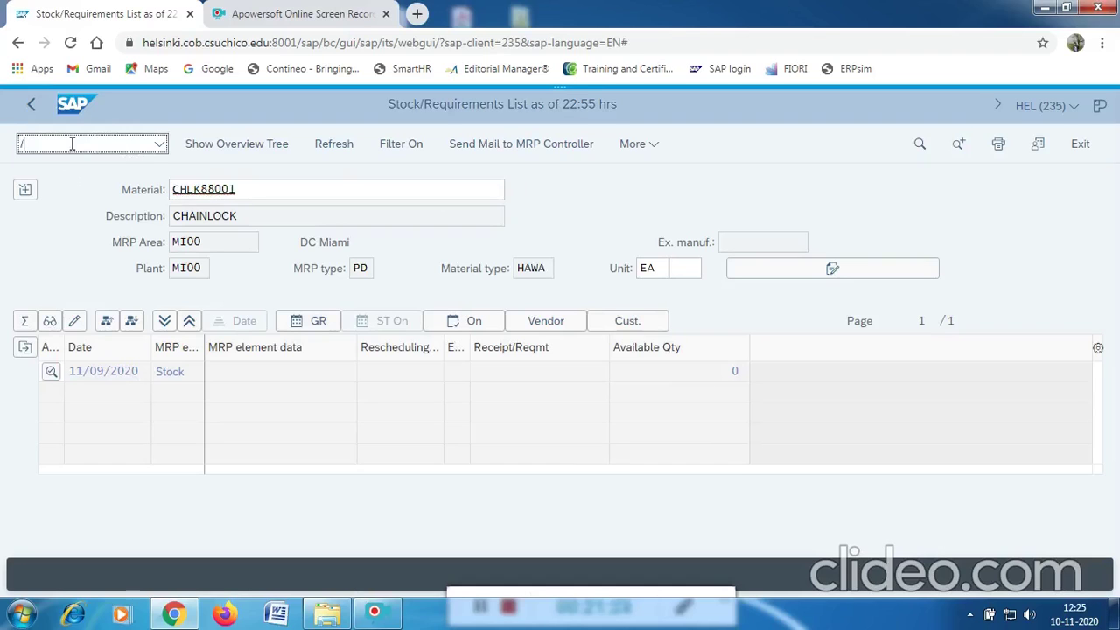
Return to SAP Easy Access with /N and launch ME51N - Create under Logistics > Purchasing > Purchase Requisition.
key(Return)
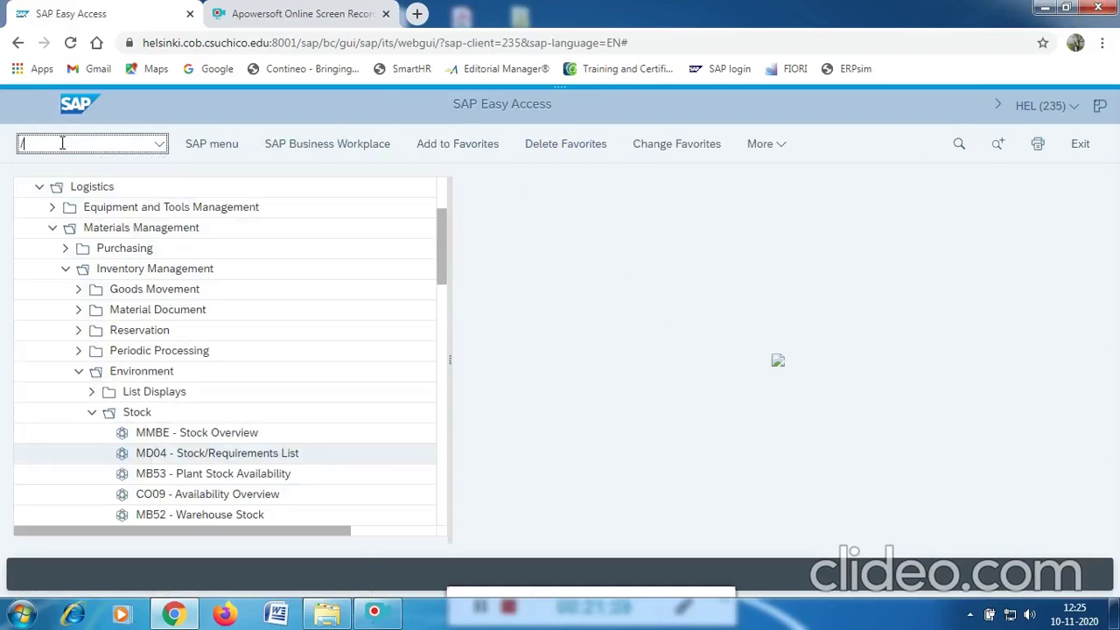
text(/N)
key(Return)
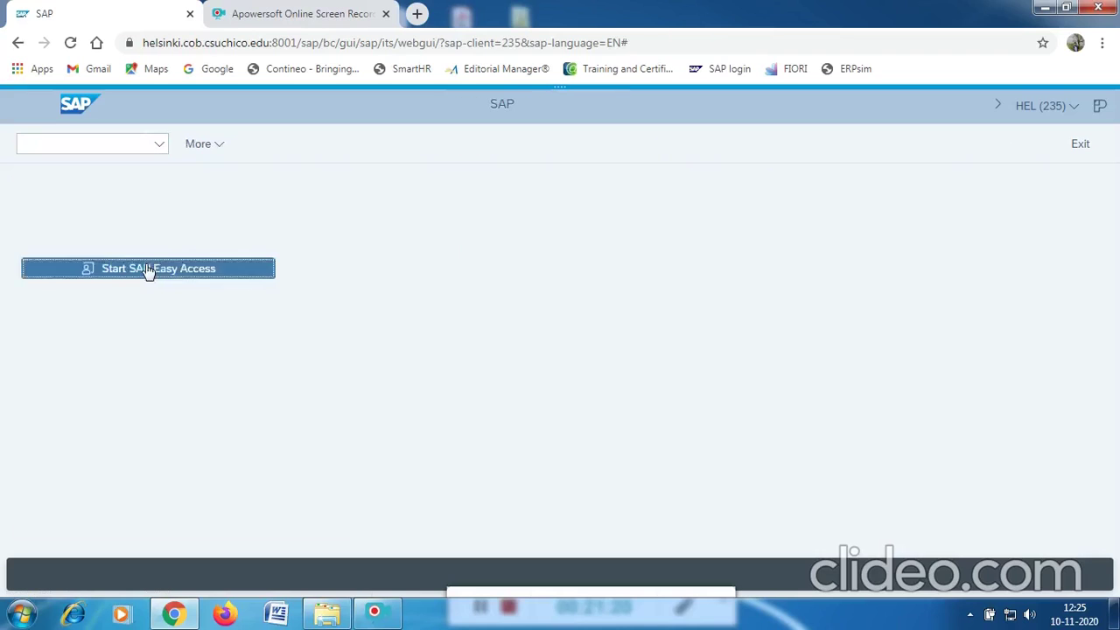
click(149, 269)
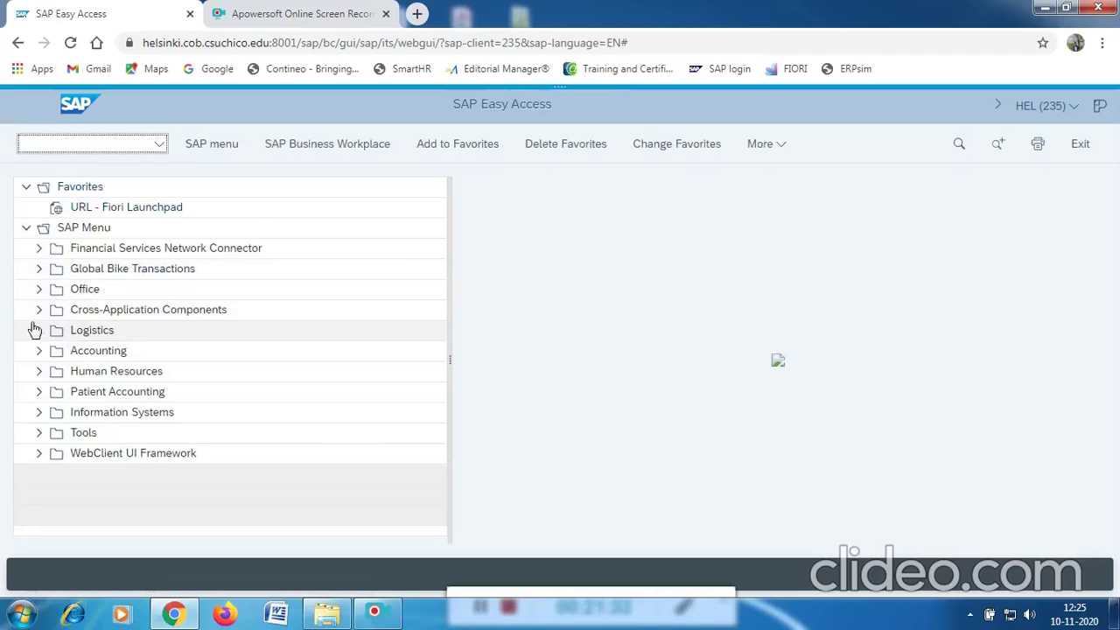
click(37, 330)
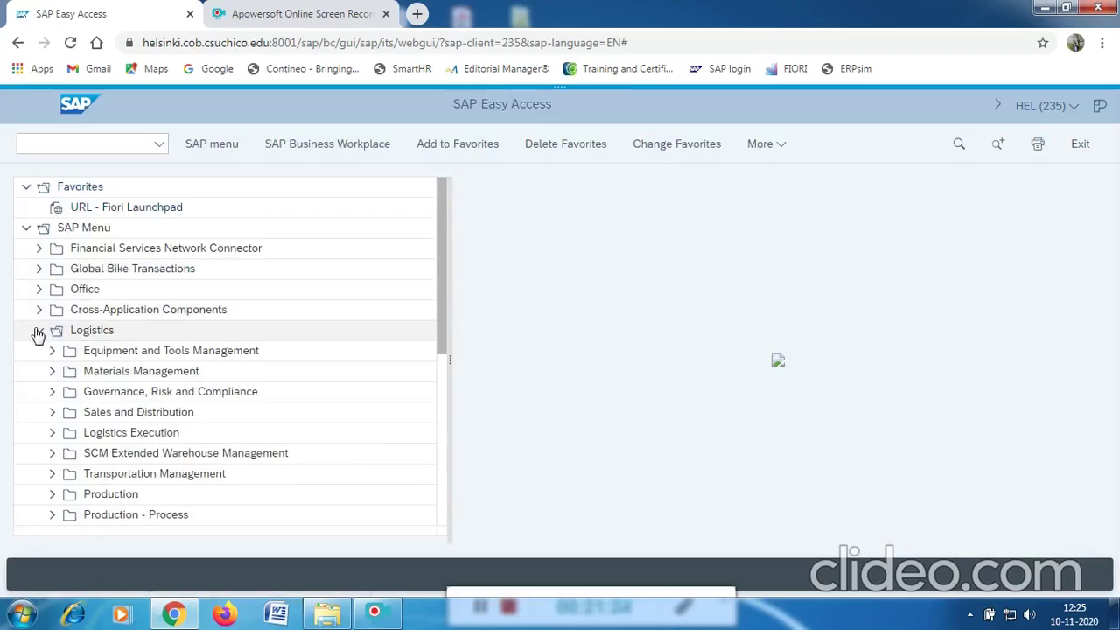
click(50, 372)
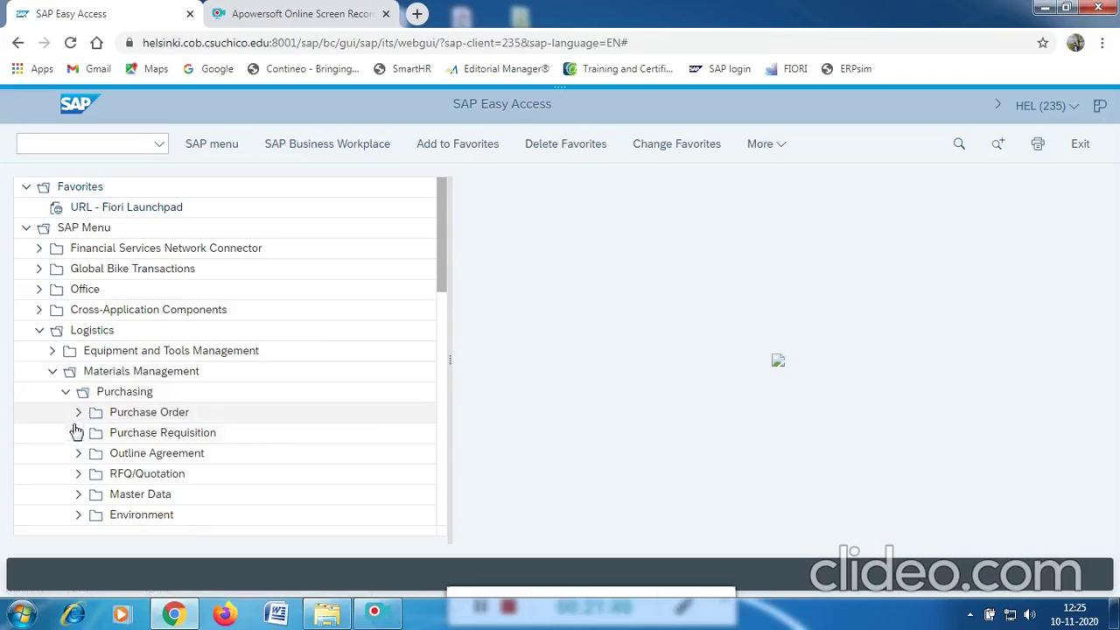
click(78, 433)
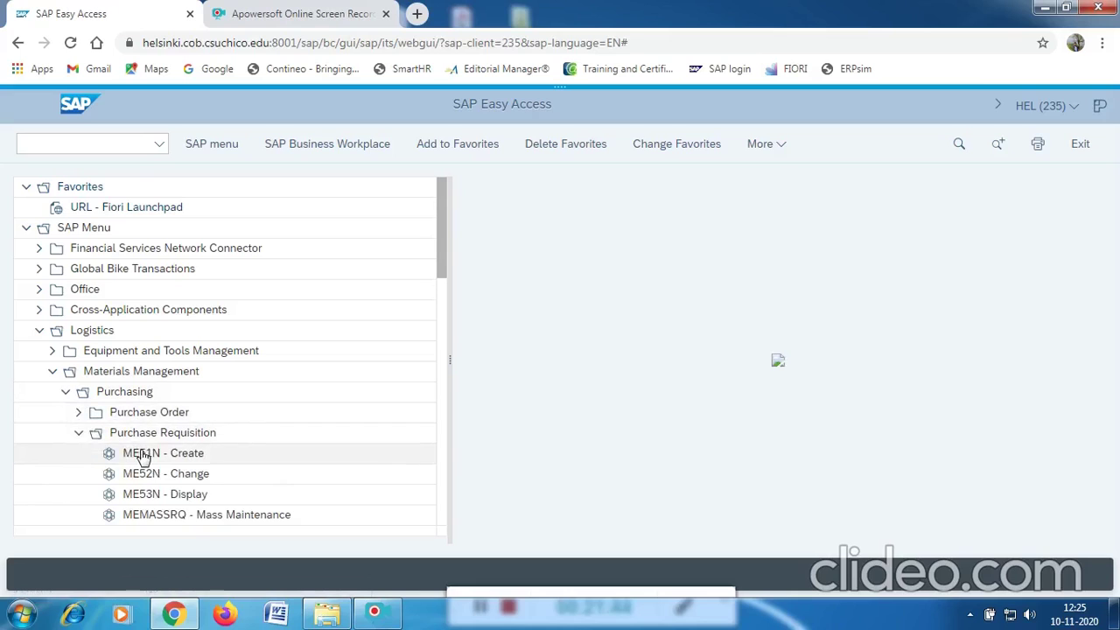
double_click(143, 454)
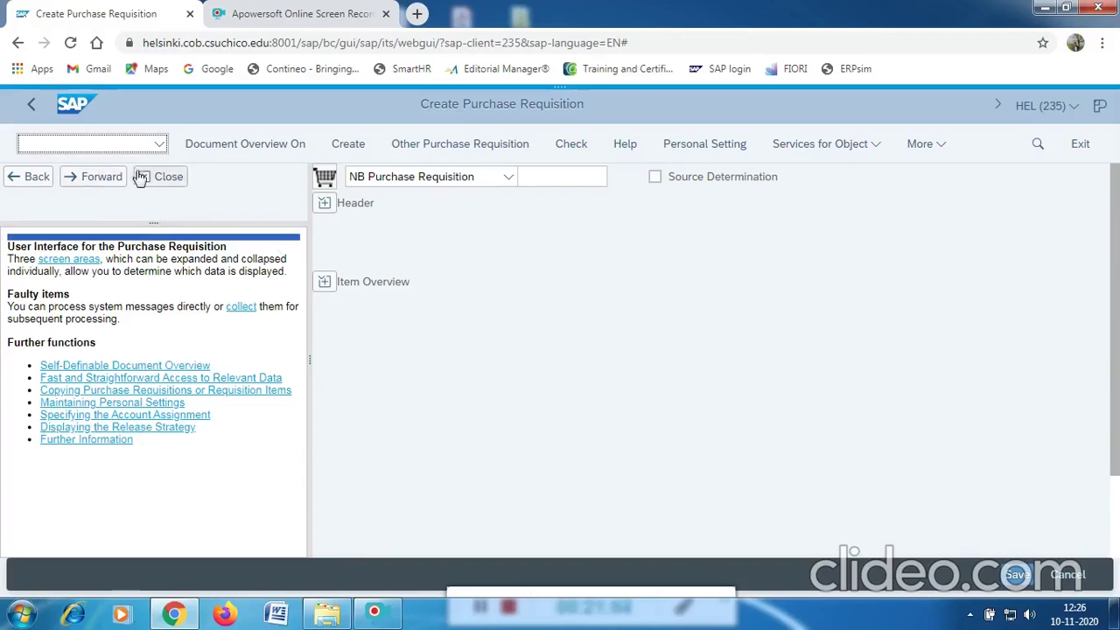
Close the help pane and add the header note gbi to the requisition.
click(167, 179)
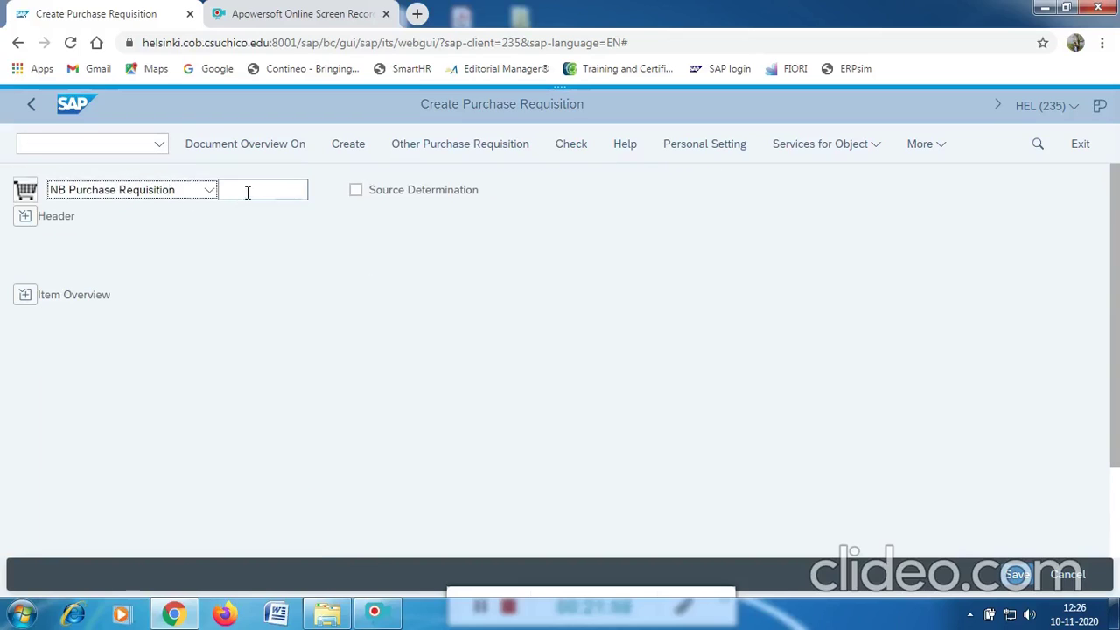
click(24, 217)
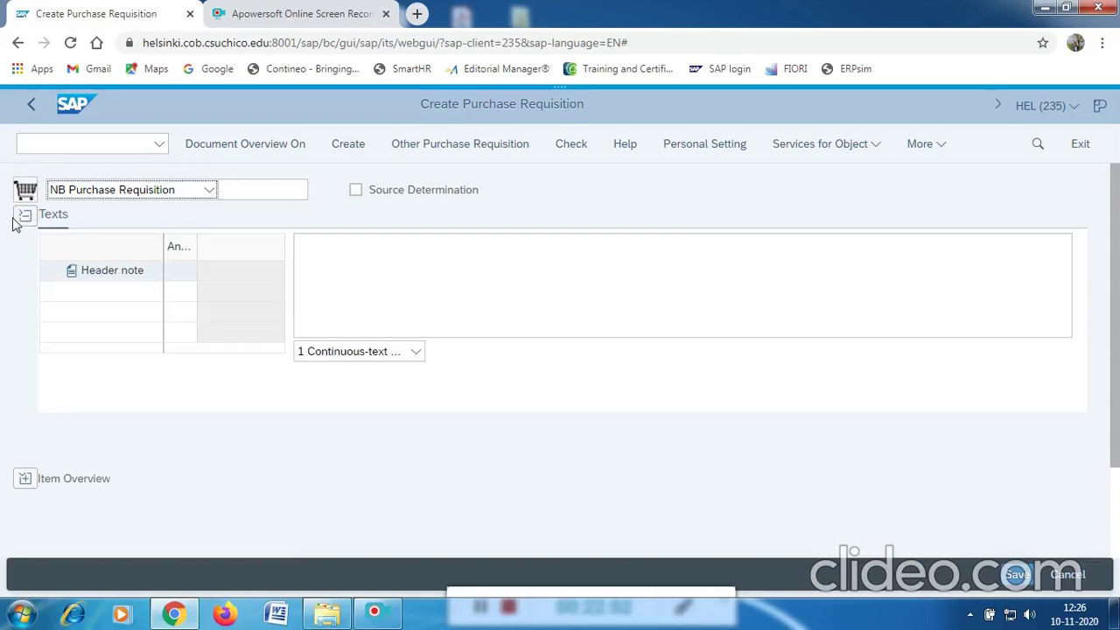
click(344, 263)
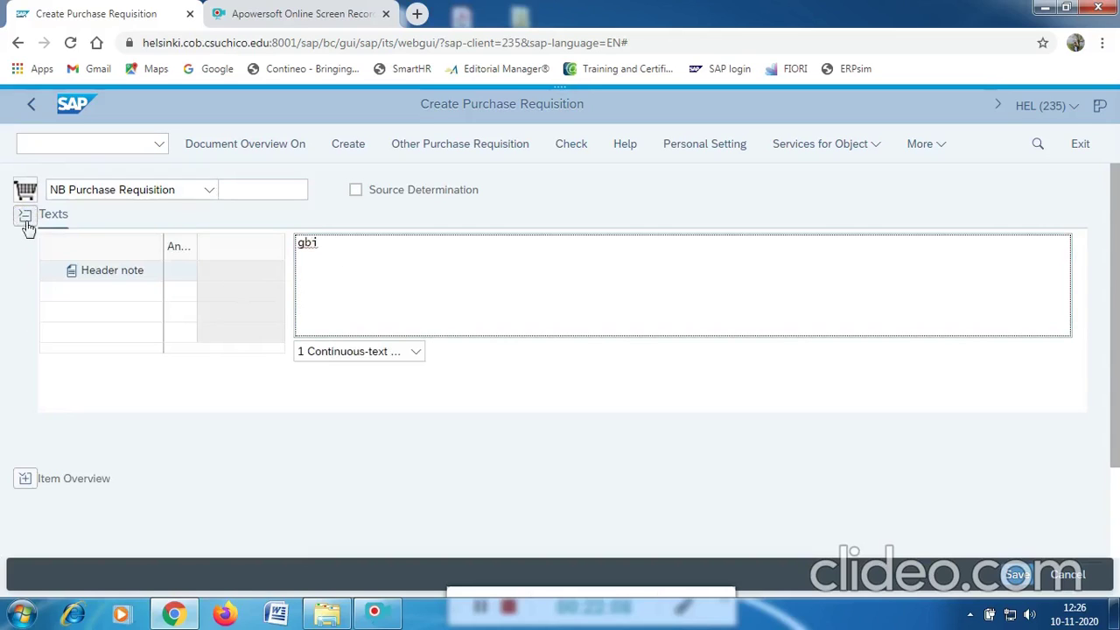
Enter material CHLK88001 as item 10 in the item overview.
click(25, 480)
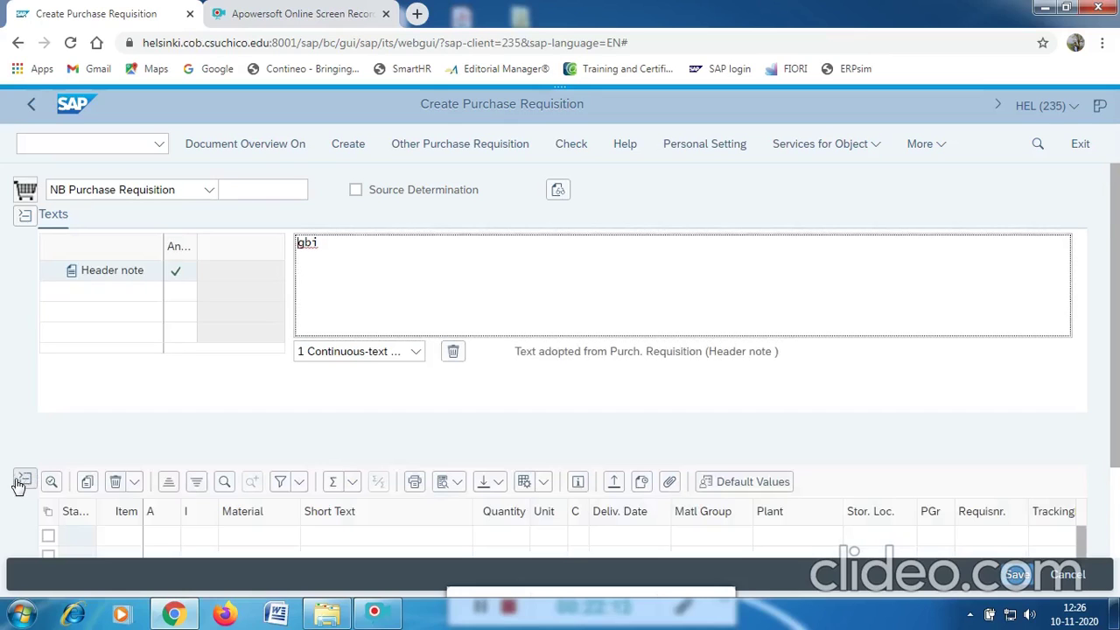
scroll(212, 421, down, 2)
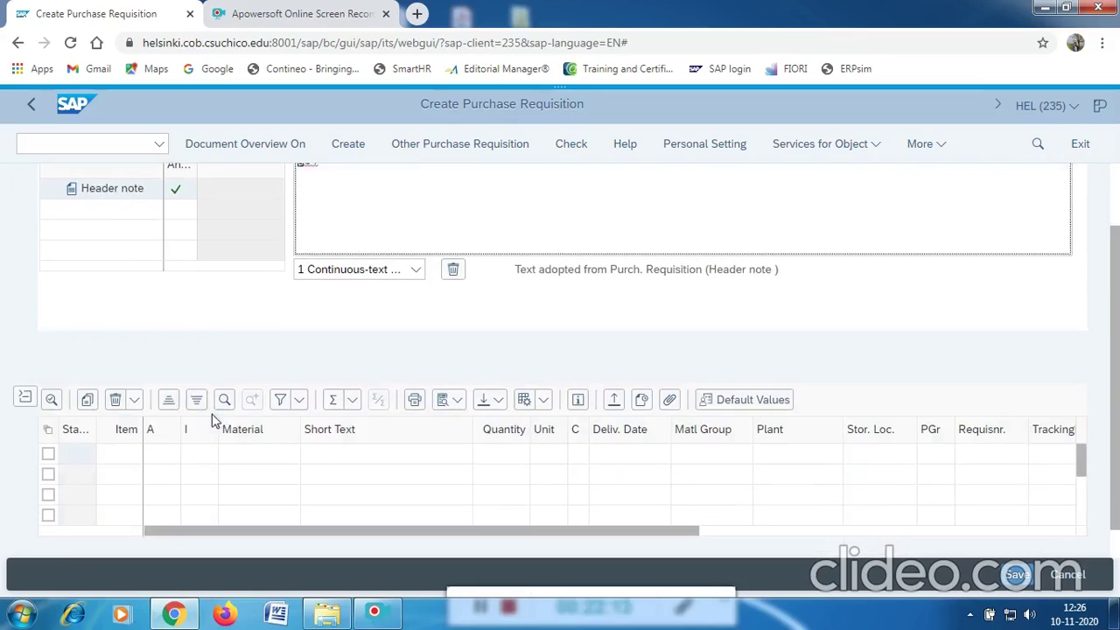
click(250, 454)
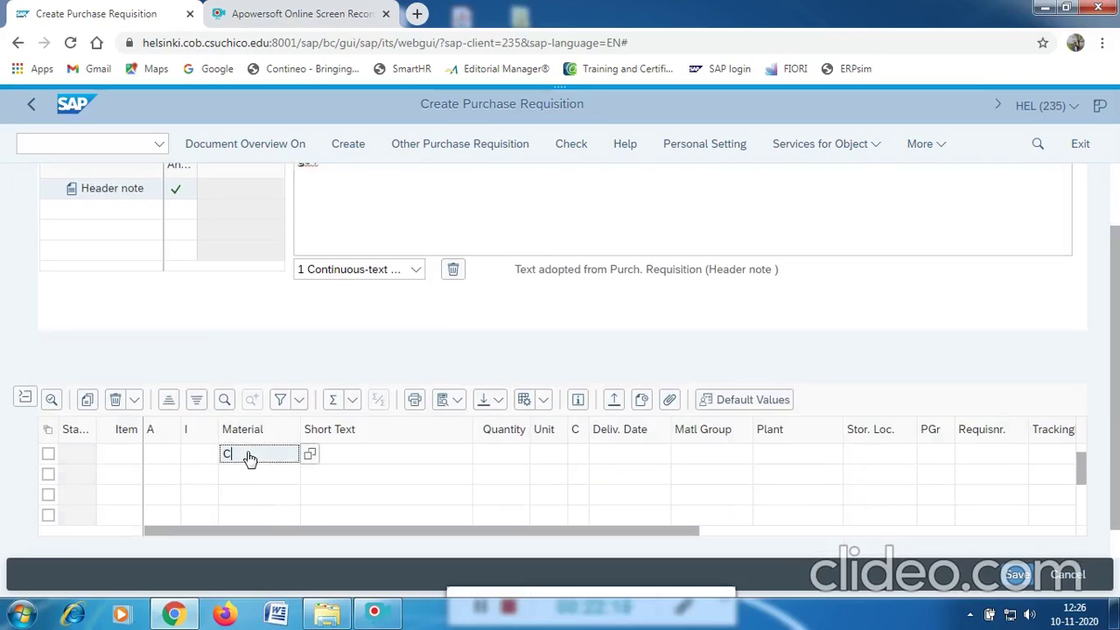
text(CHLI88001)
key(Return)
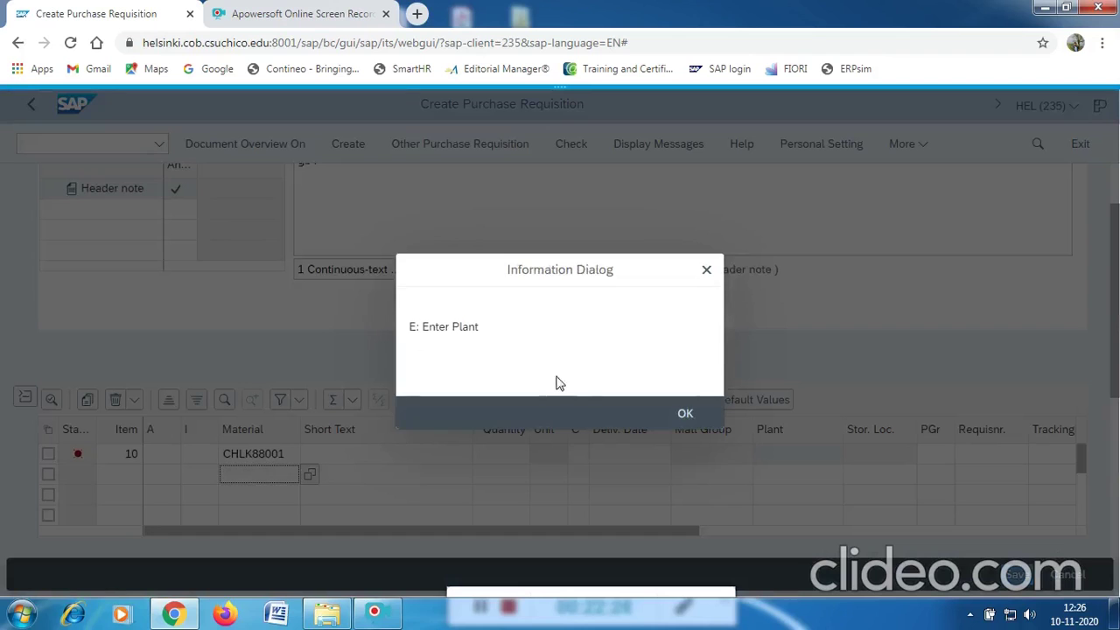
Set item 10's plant to MI00 (DC Miami) from the plant value help.
click(685, 401)
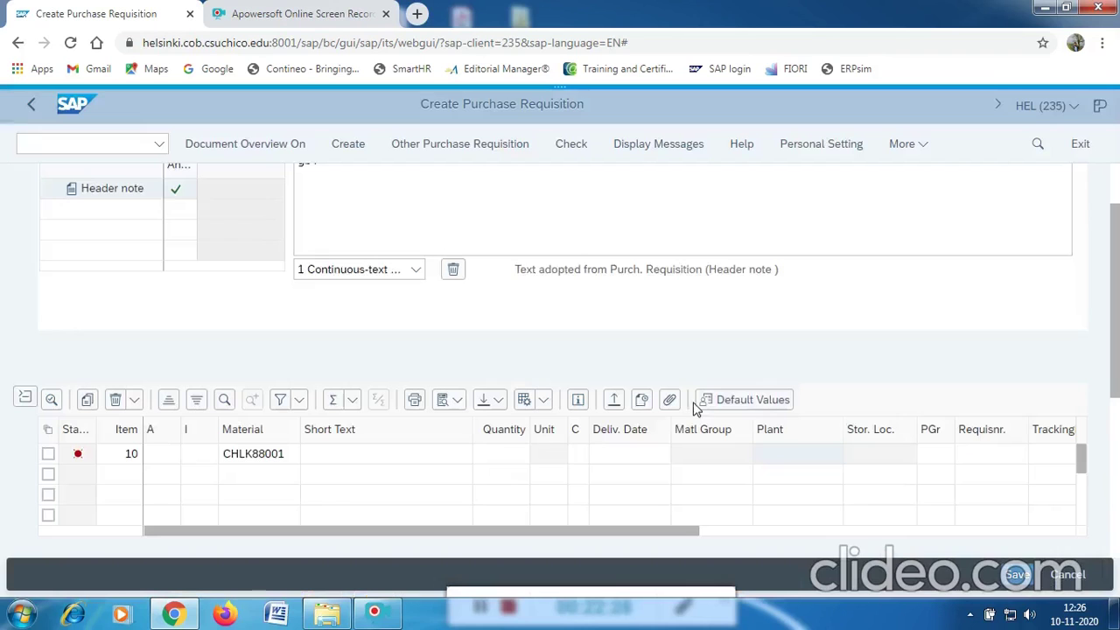
click(795, 453)
click(853, 455)
click(853, 454)
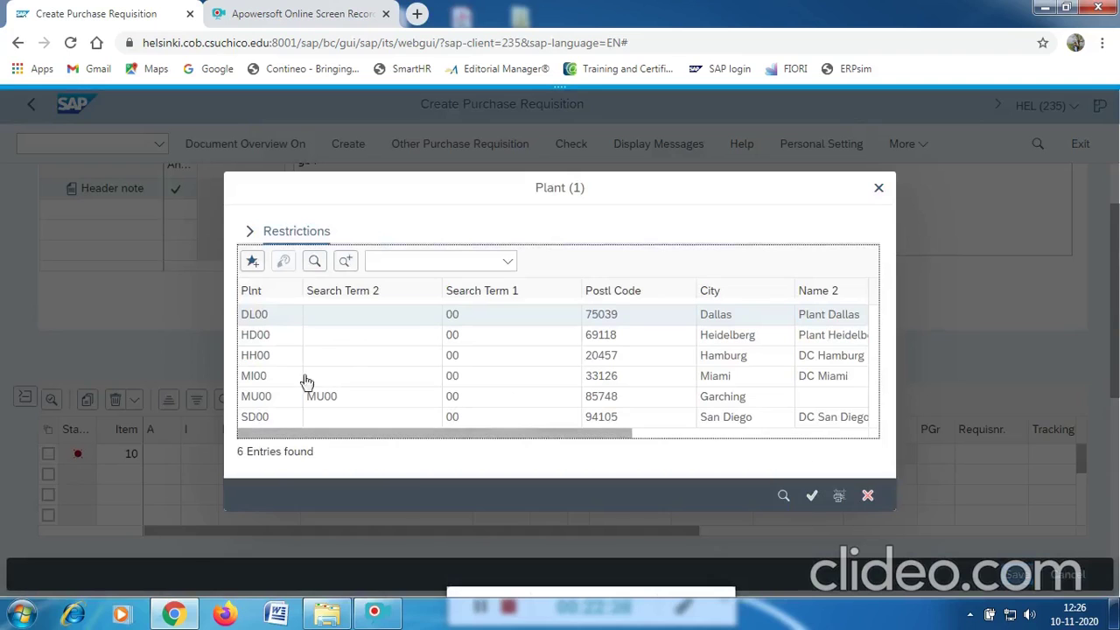
click(261, 377)
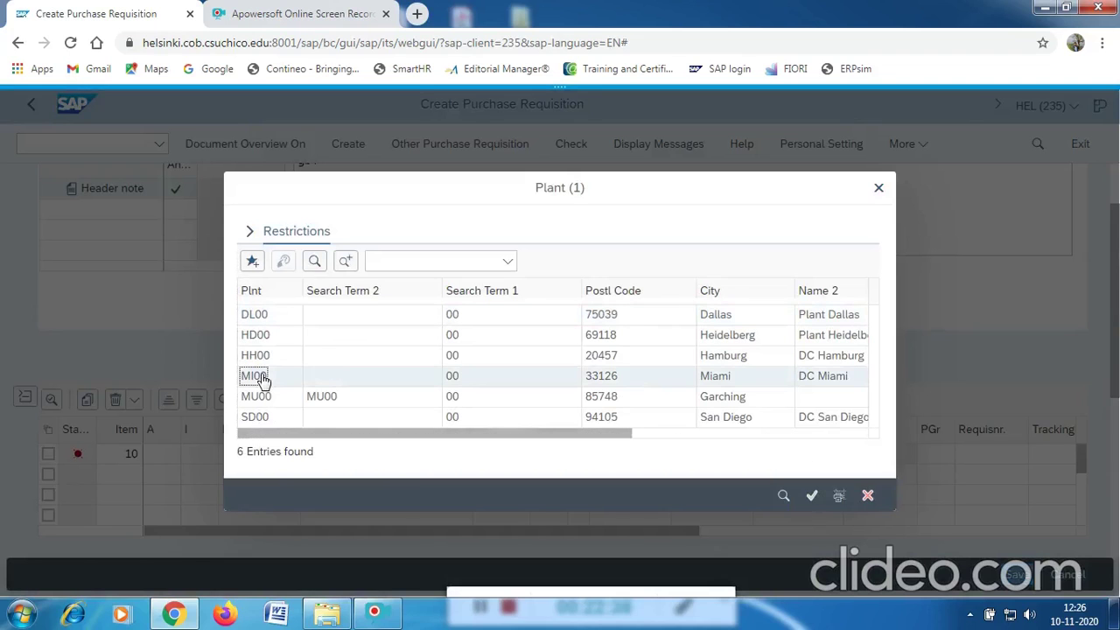
double_click(261, 377)
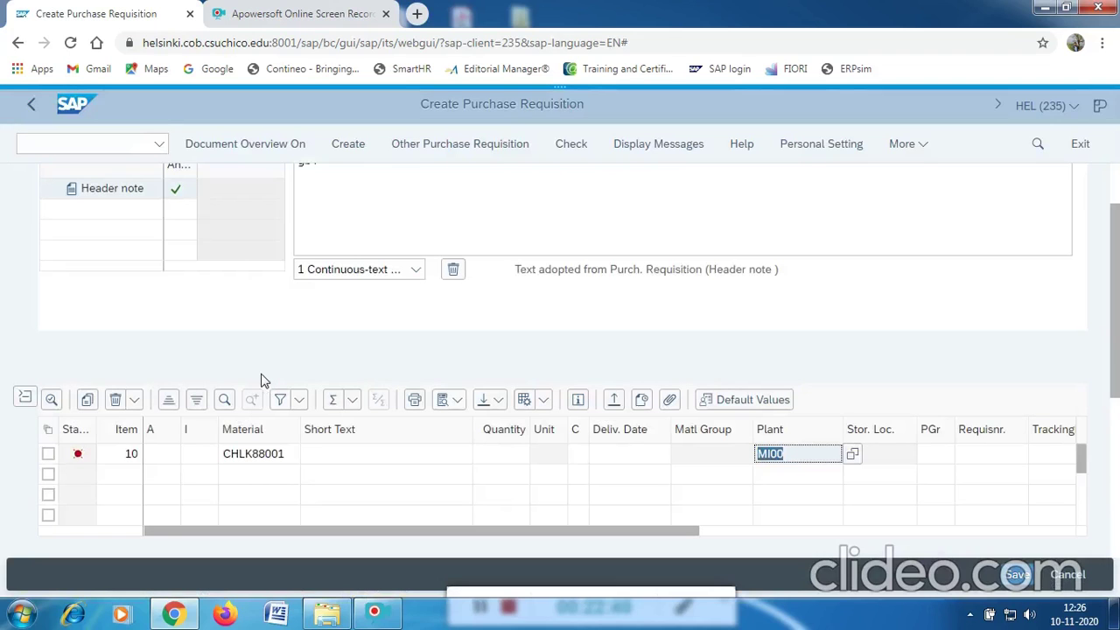
key(Return)
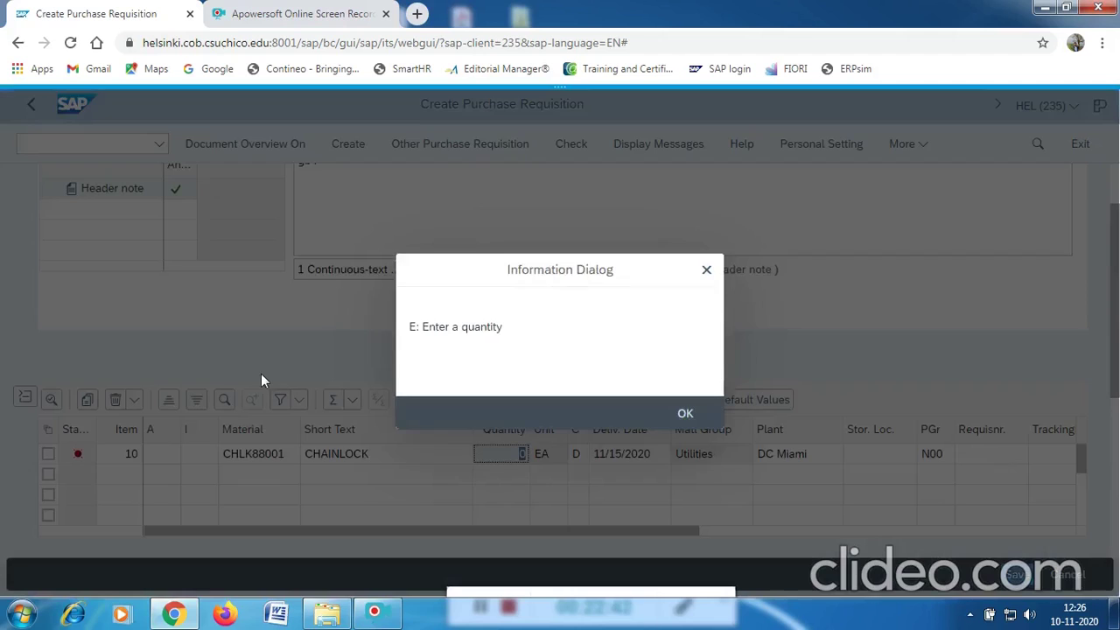
Give item 10 quantity 10 and storage location TG00 Trading Goods.
click(684, 401)
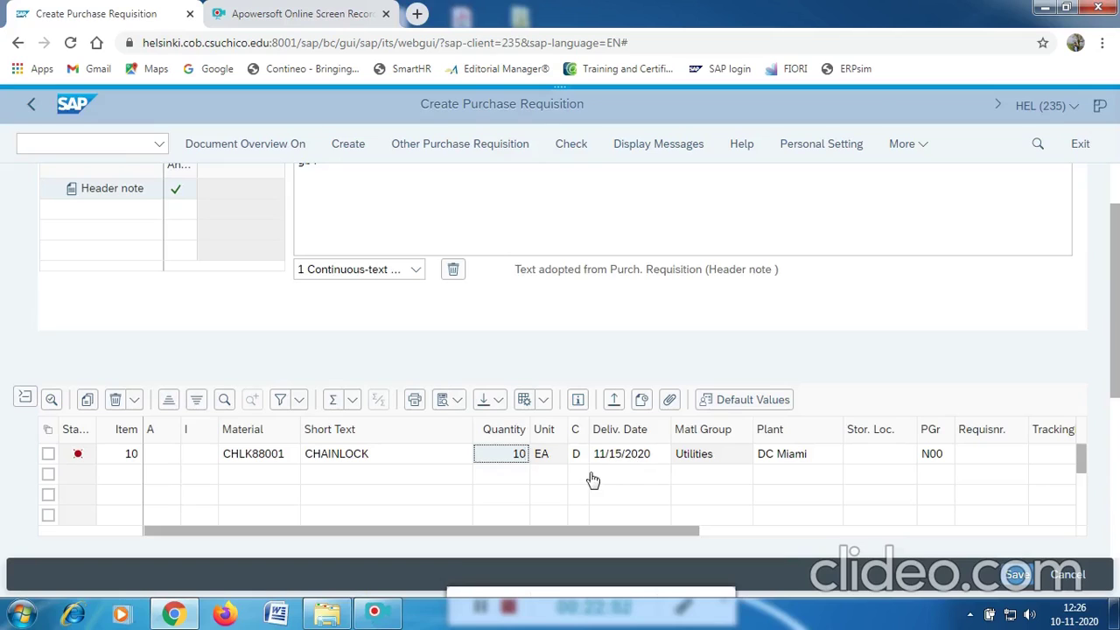
click(871, 462)
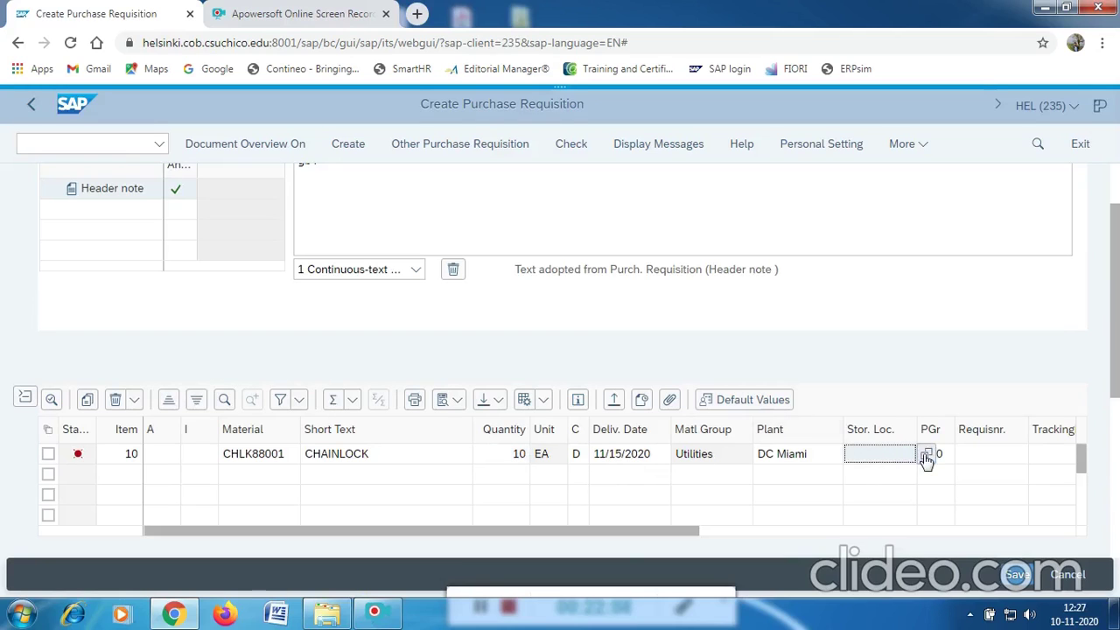
click(926, 455)
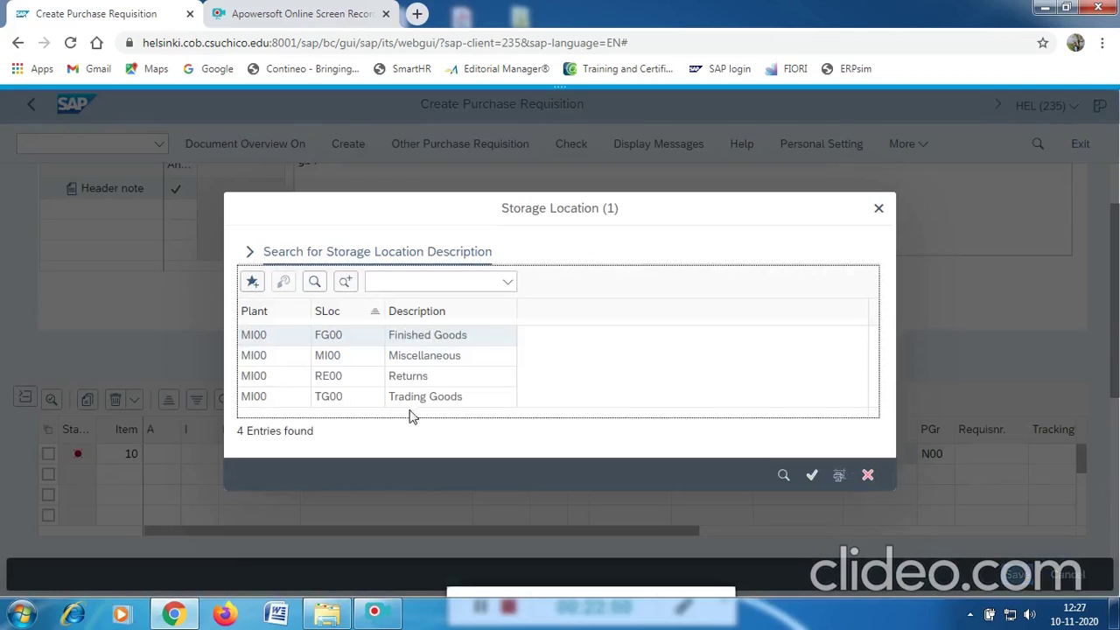
click(256, 398)
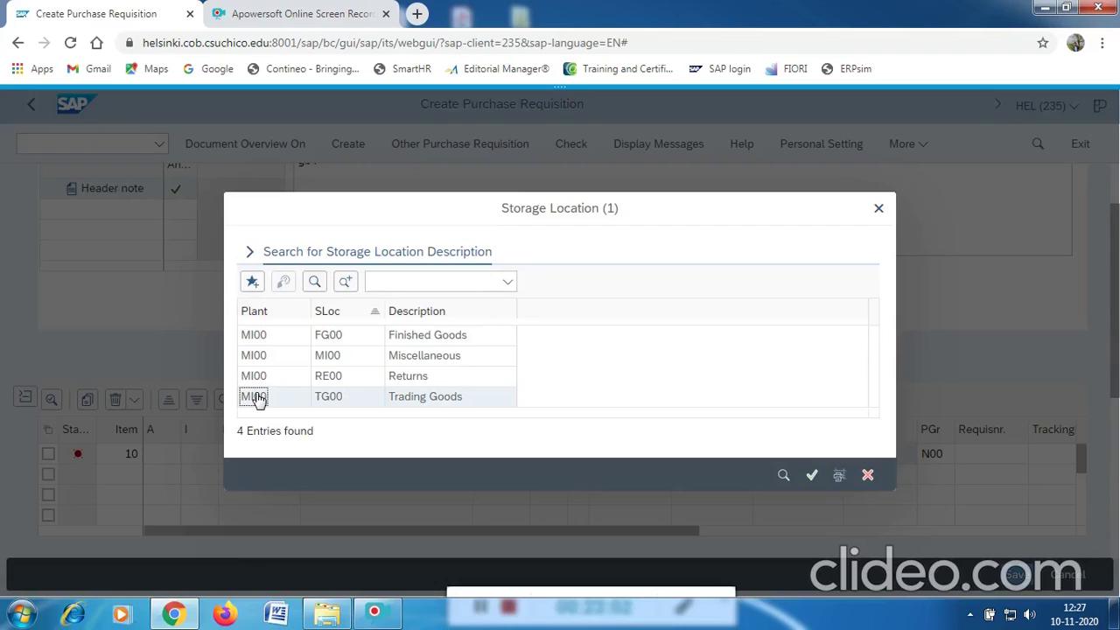
double_click(256, 398)
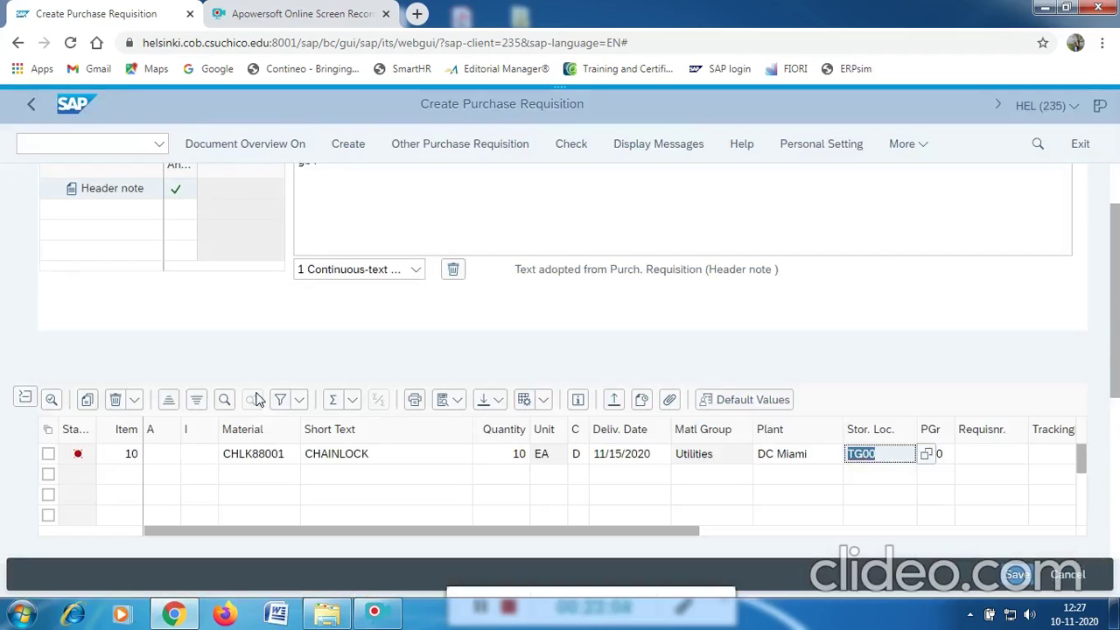
key(Return)
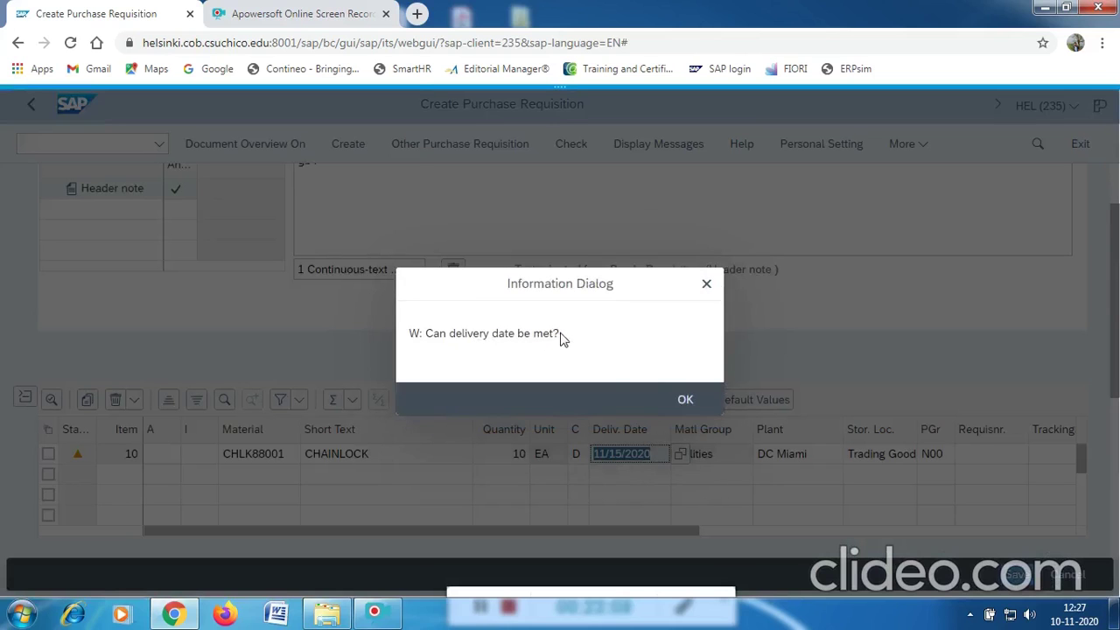
Accept the delivery-date warning, save the requisition and close the created confirmation.
click(686, 401)
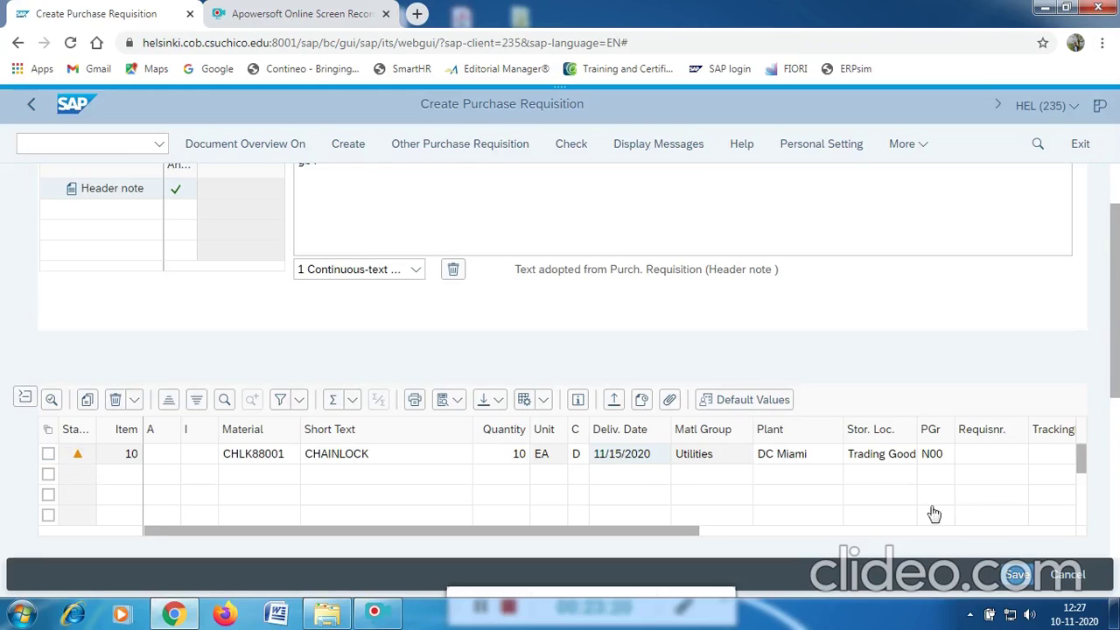
click(1011, 579)
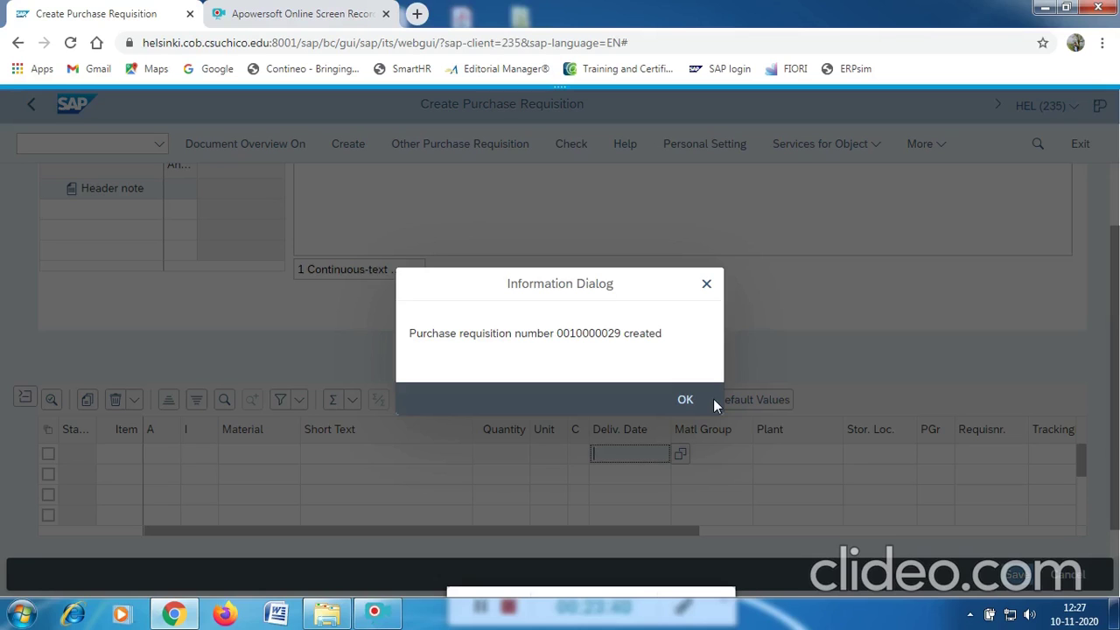
click(690, 401)
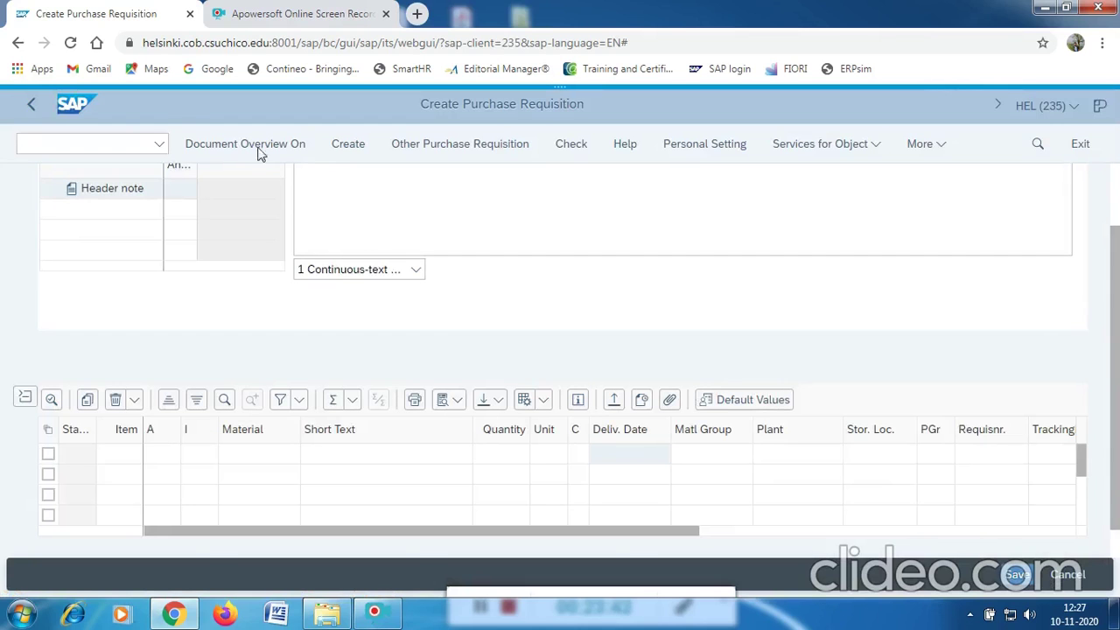
click(100, 141)
Return to SAP Easy Access and launch ME41 - Create under Purchasing > RFQ/Quotation > Request for Quotation.
text(/N)
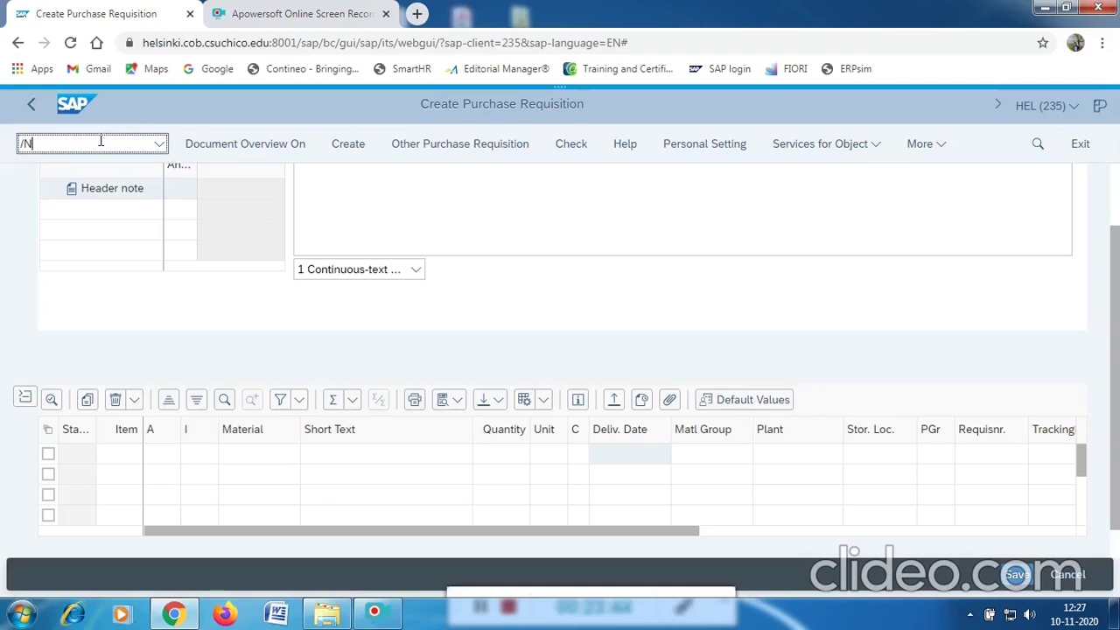
key(Return)
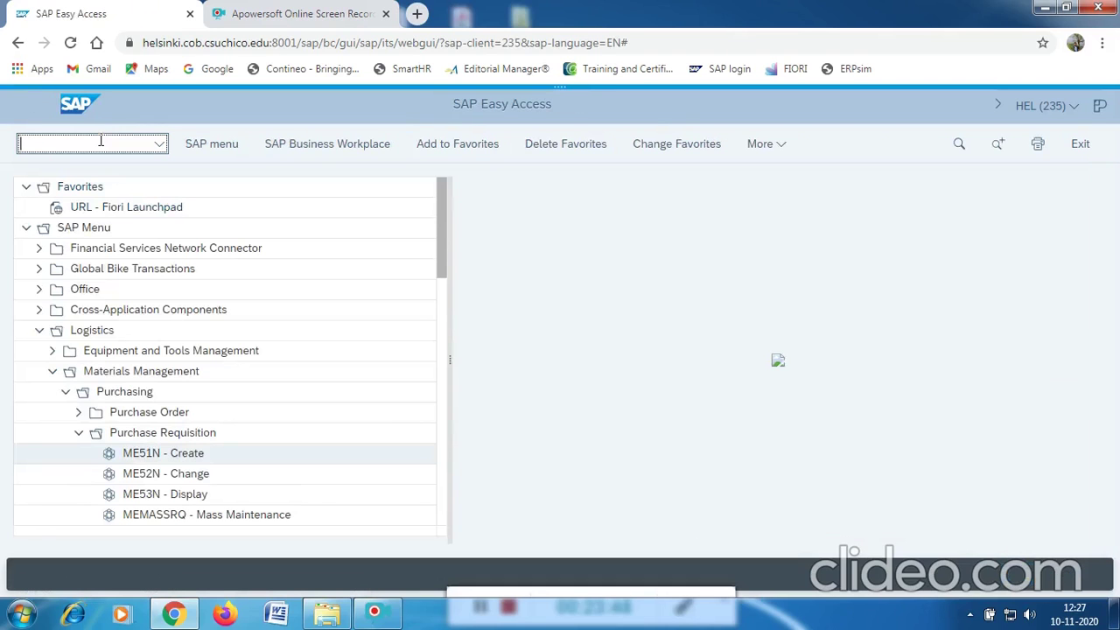
text(/N)
key(Return)
click(131, 269)
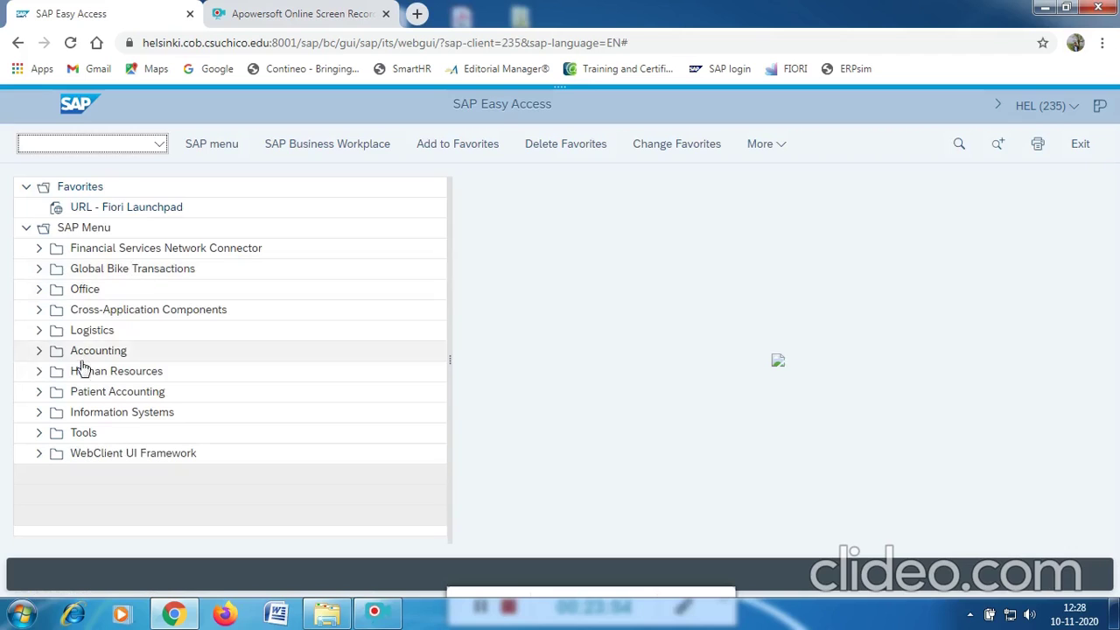
click(38, 330)
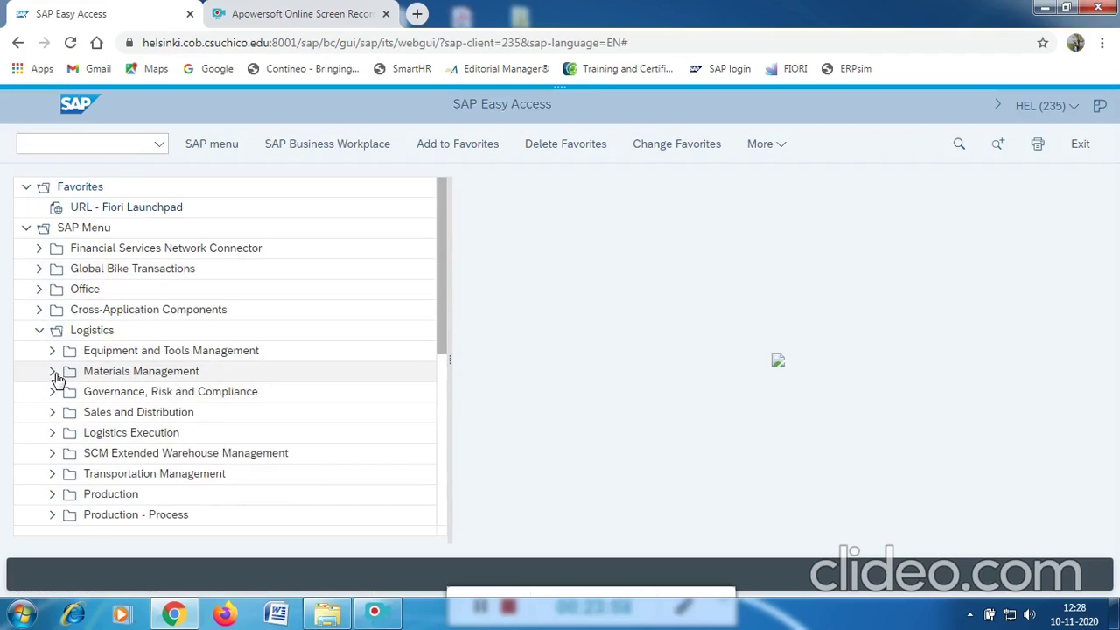
click(54, 373)
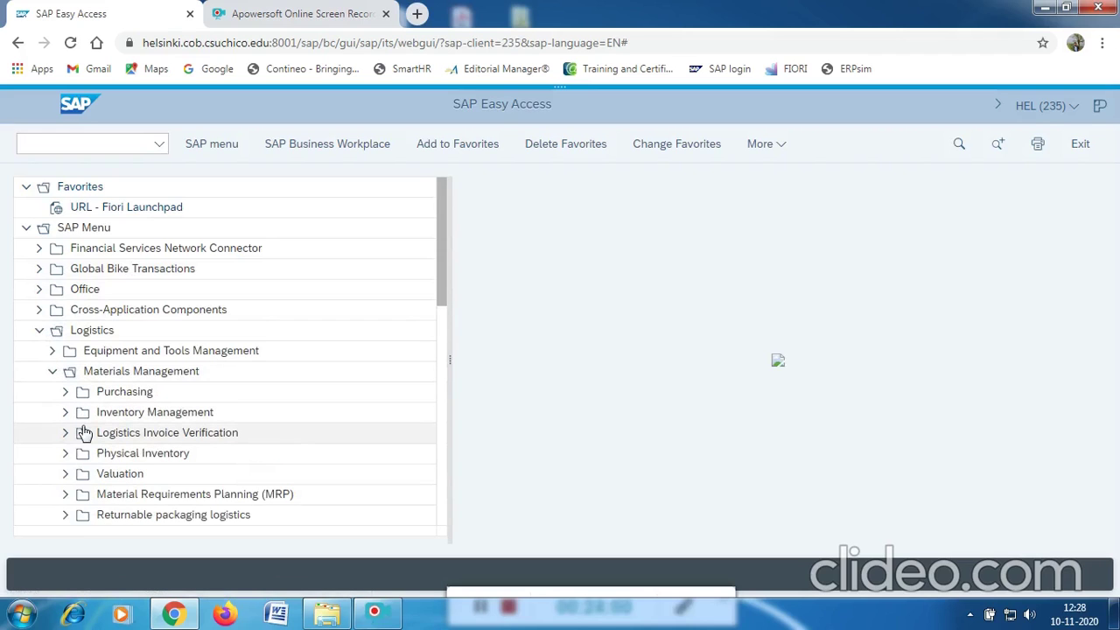
click(64, 394)
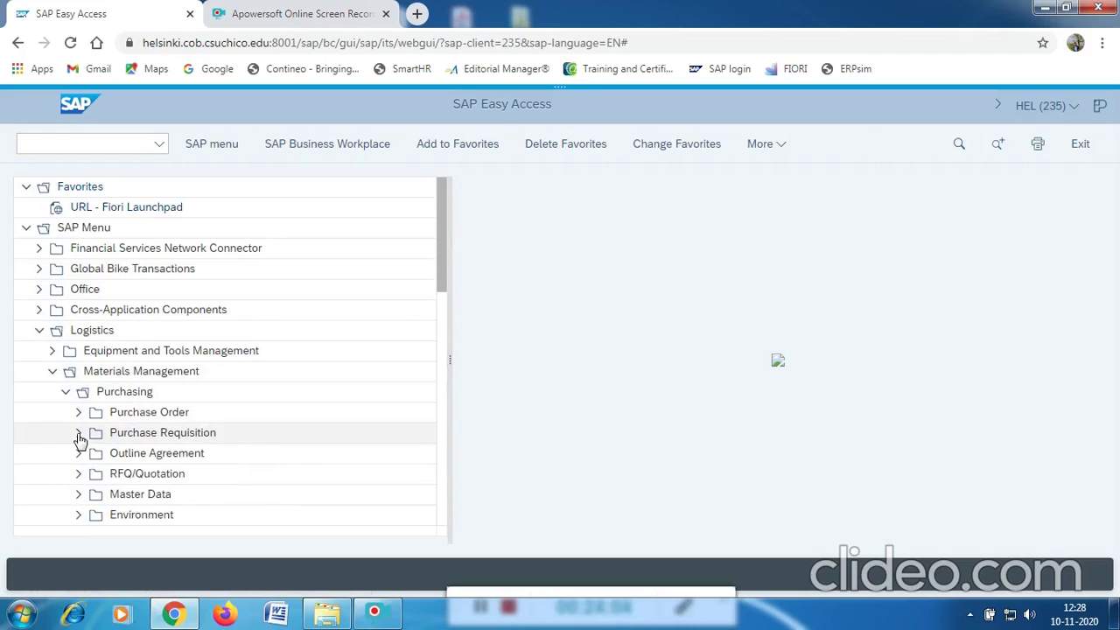
click(77, 474)
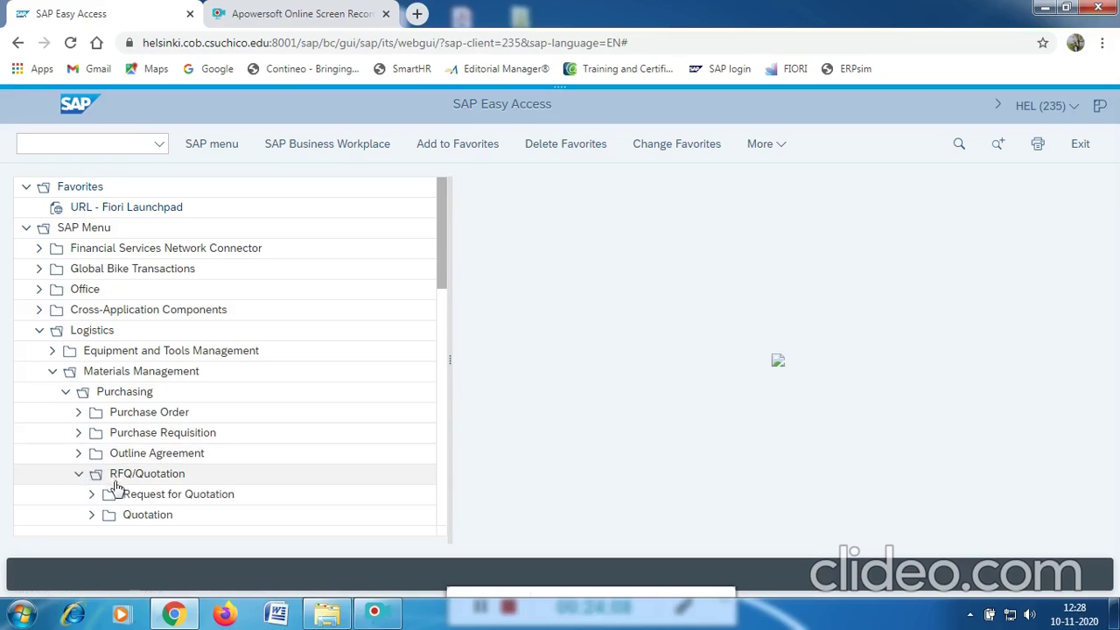
click(91, 494)
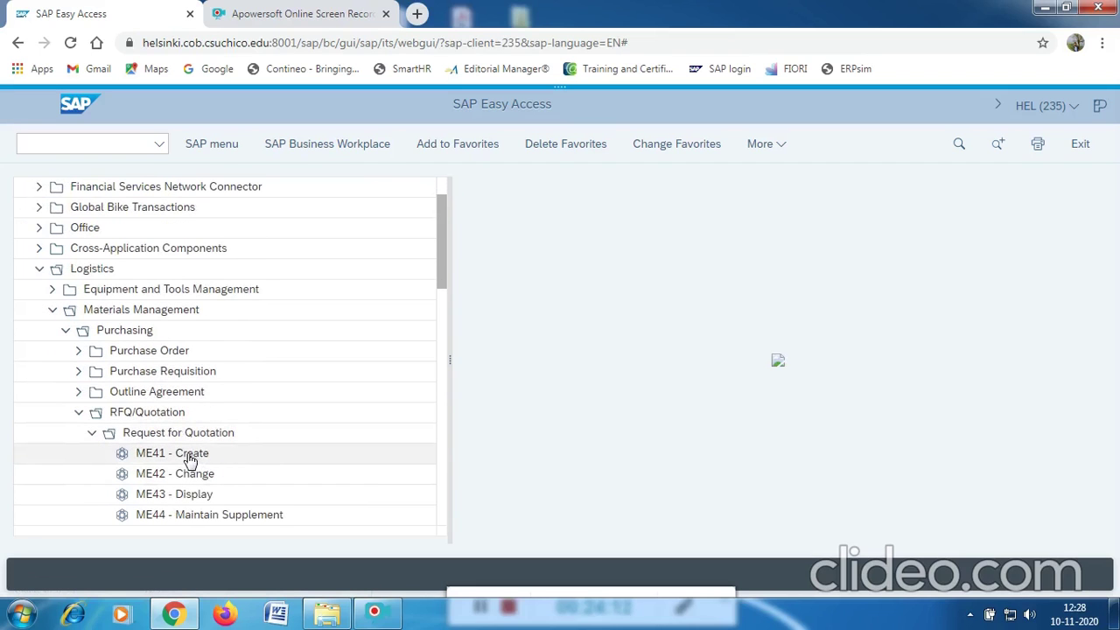
click(189, 458)
double_click(189, 458)
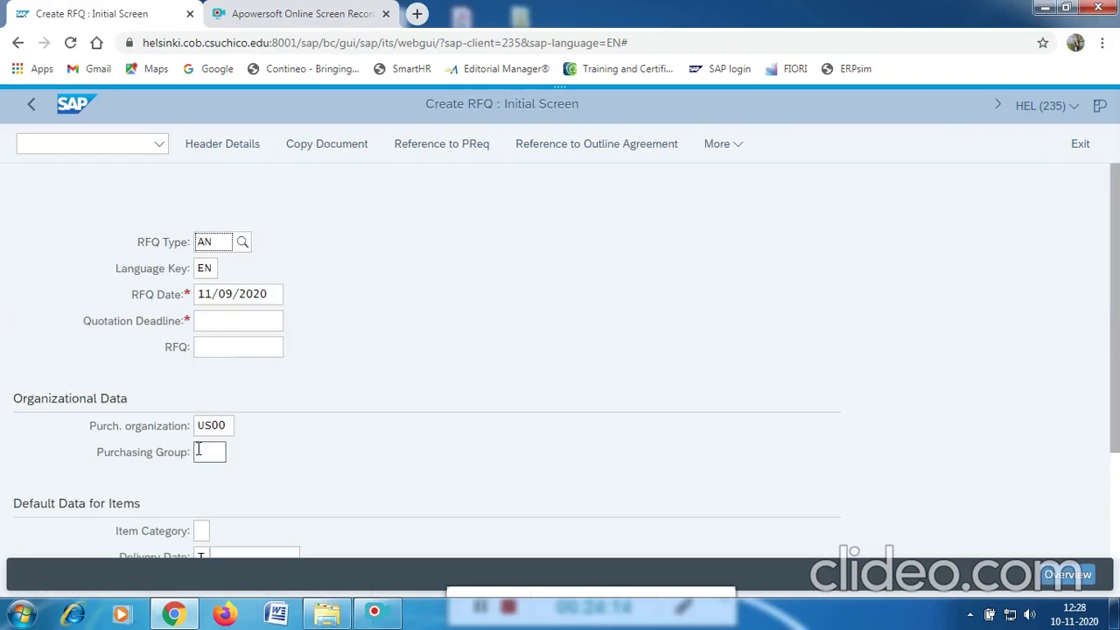
Set the quotation deadline to 11/11/2020 from the calendar.
click(223, 320)
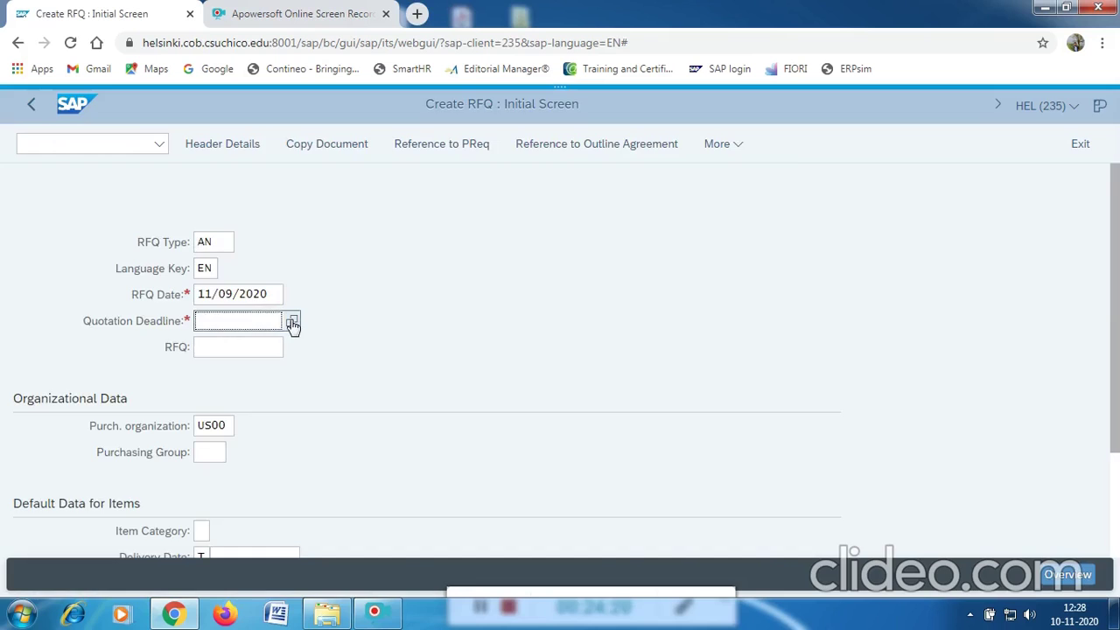
click(292, 324)
click(493, 404)
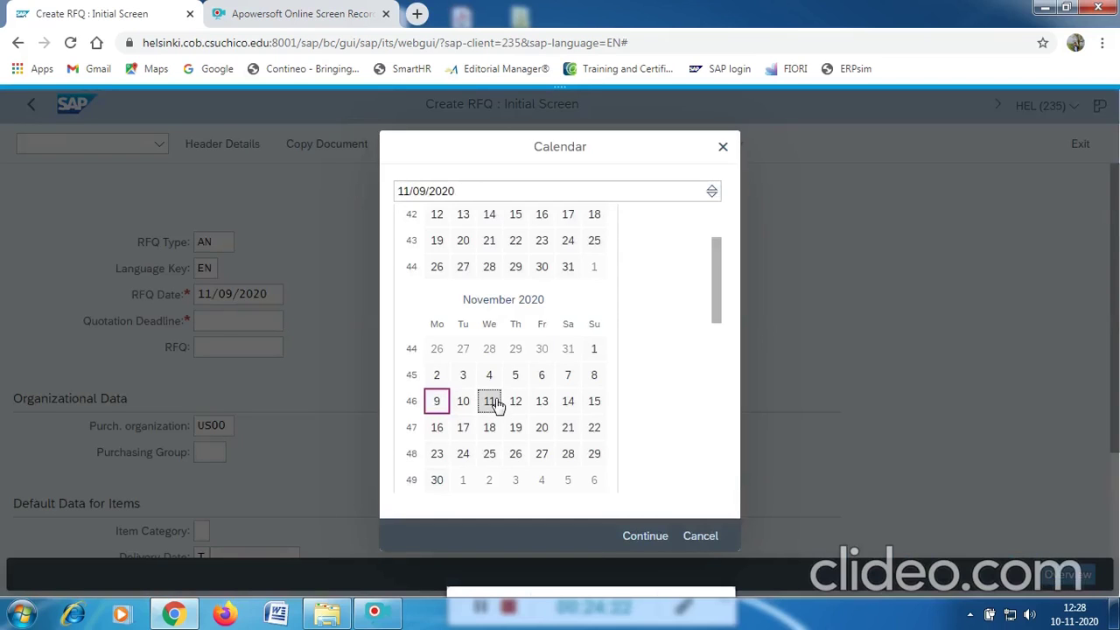
click(494, 404)
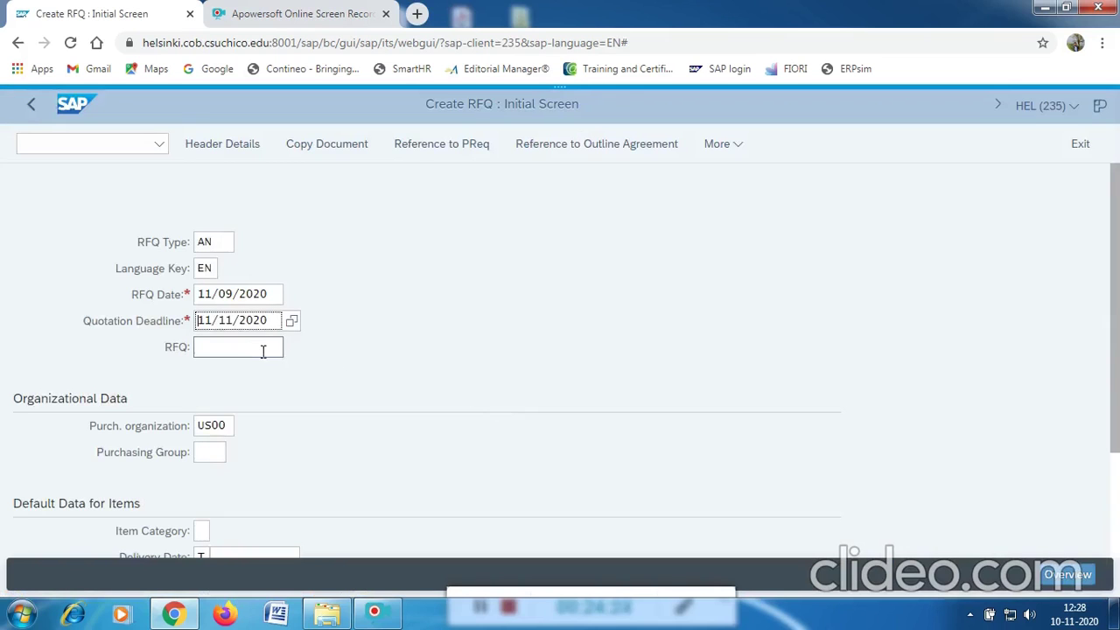
Set the purchasing group to N00 (North America) from the value help.
drag(226, 425, 193, 430)
click(214, 449)
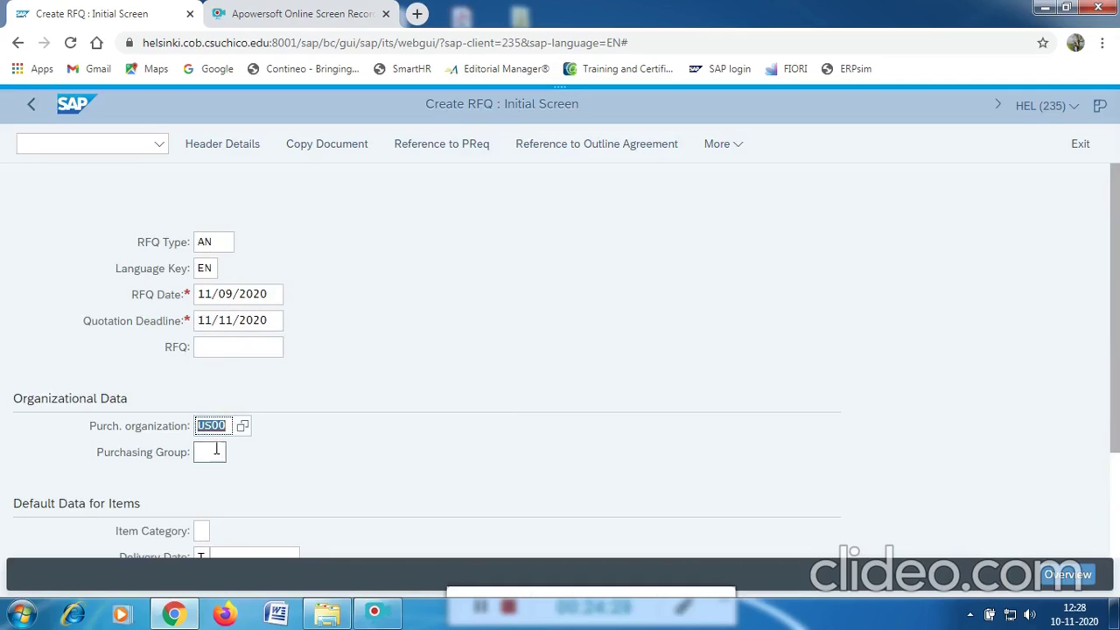
click(230, 425)
click(233, 452)
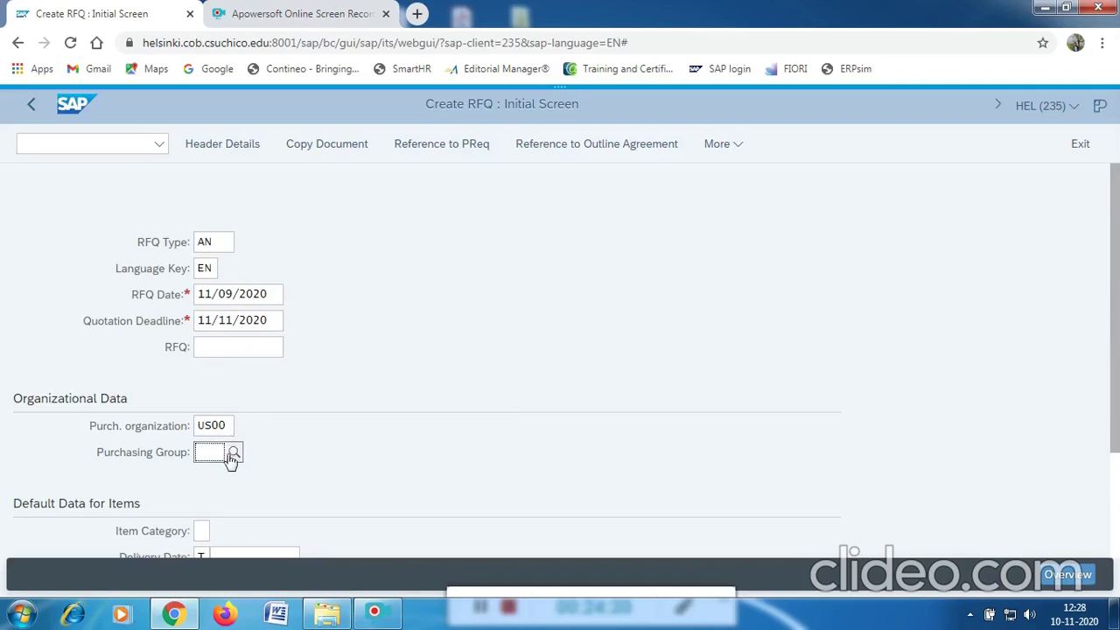
click(234, 453)
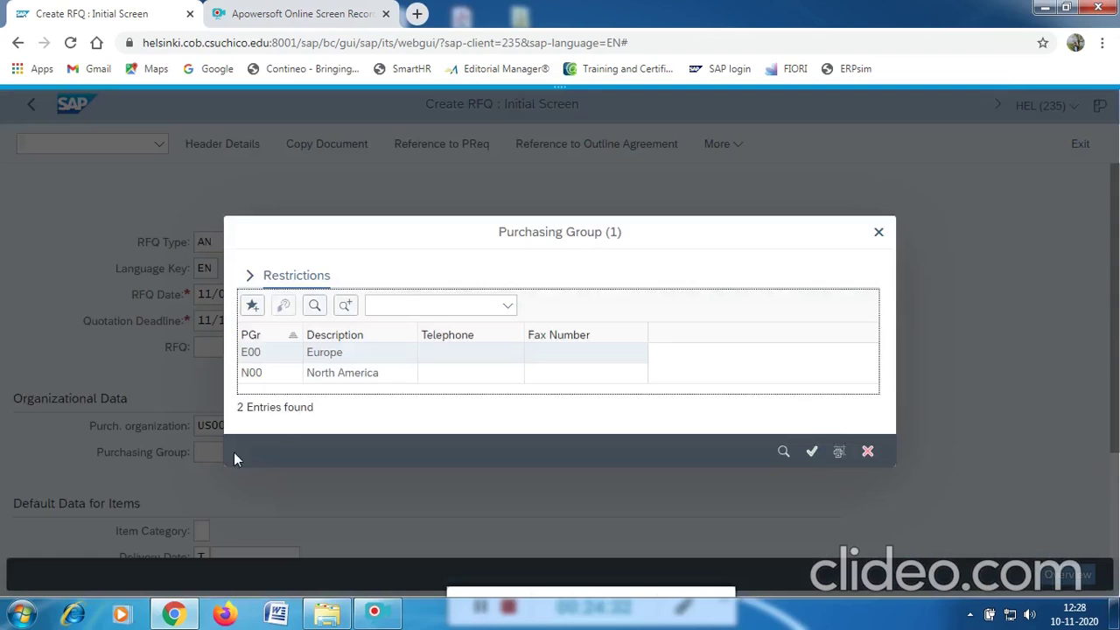
double_click(265, 375)
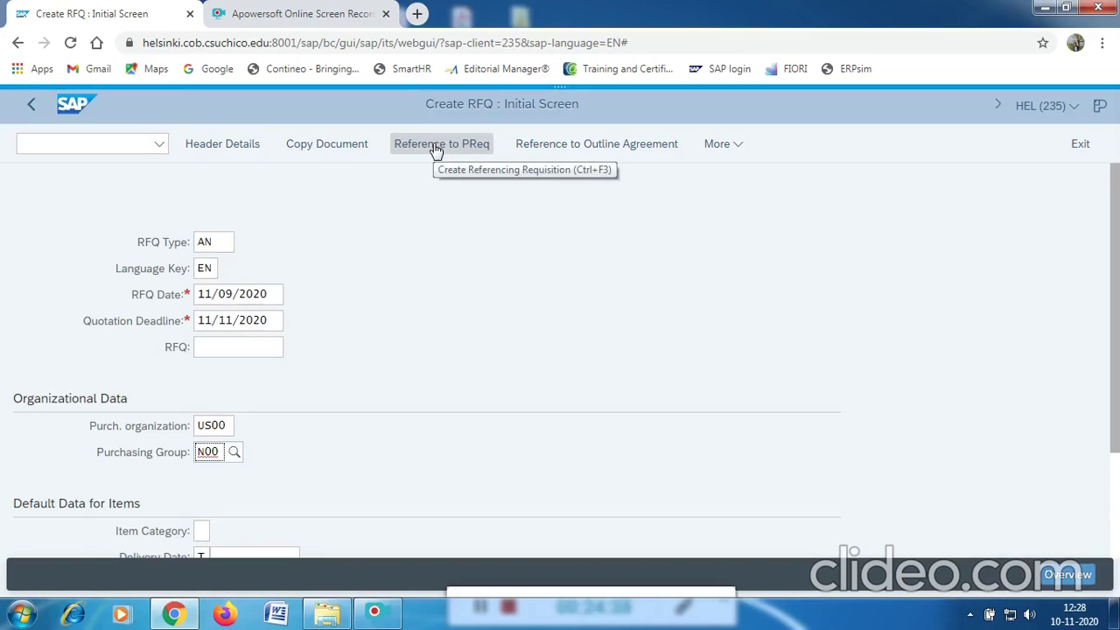
Adopt the requisition's CHAINLOCK item CHLK88001 (10 EA) into the RFQ as item 10.
click(435, 147)
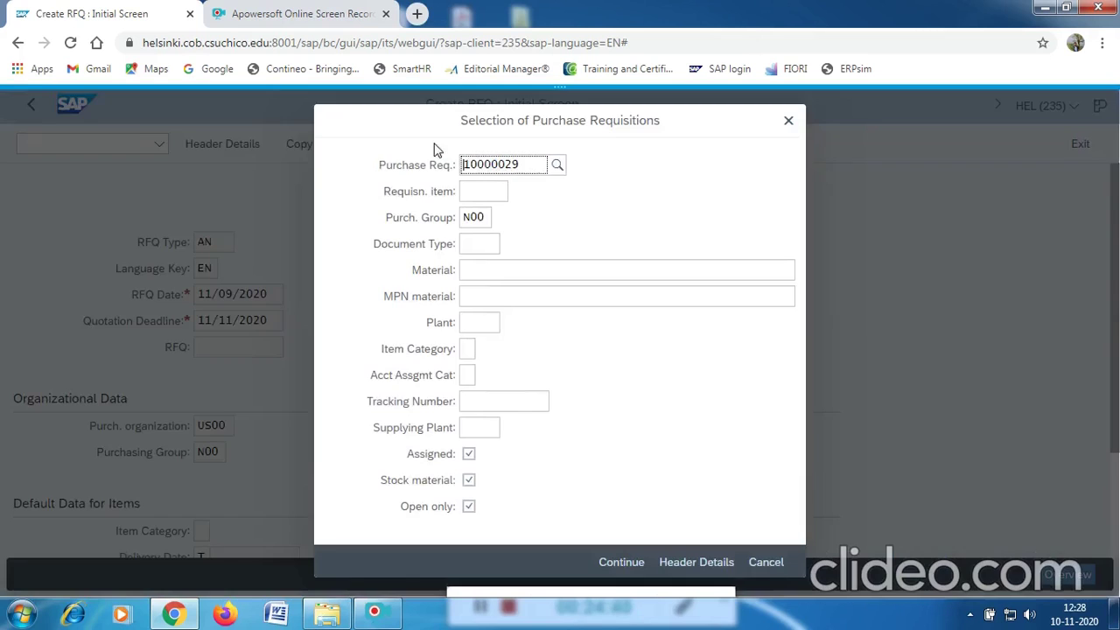
click(517, 165)
click(440, 165)
click(618, 565)
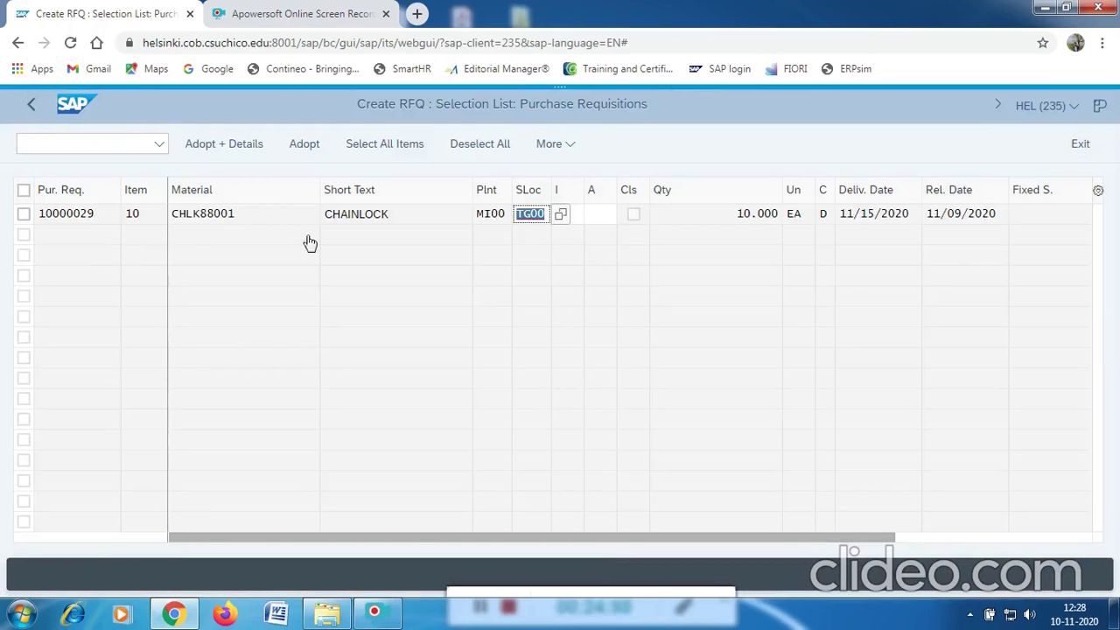
click(25, 215)
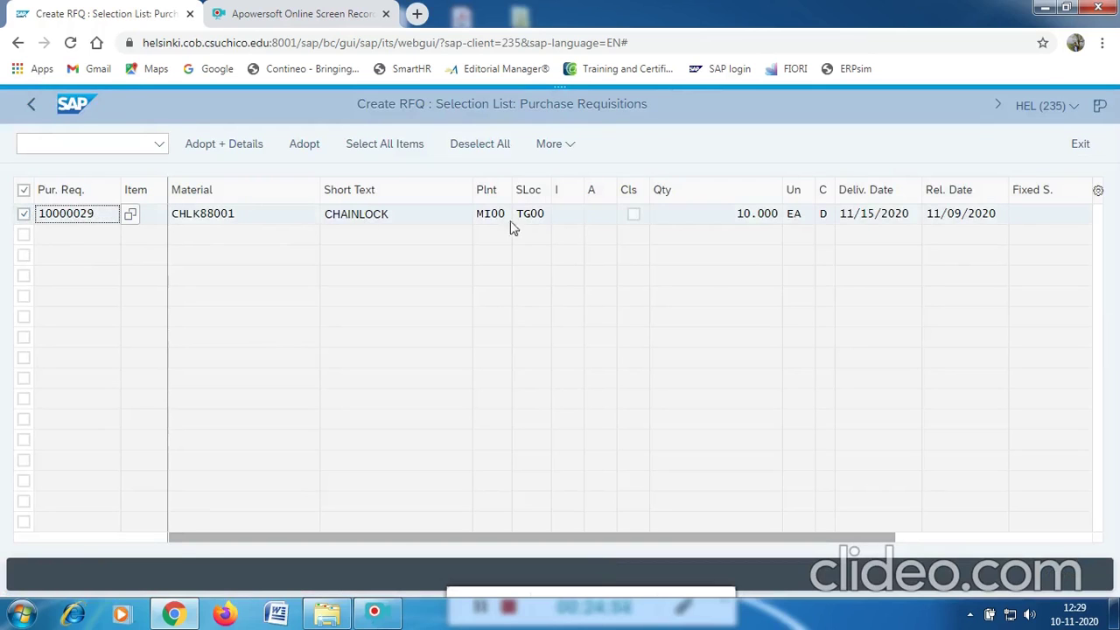
click(304, 144)
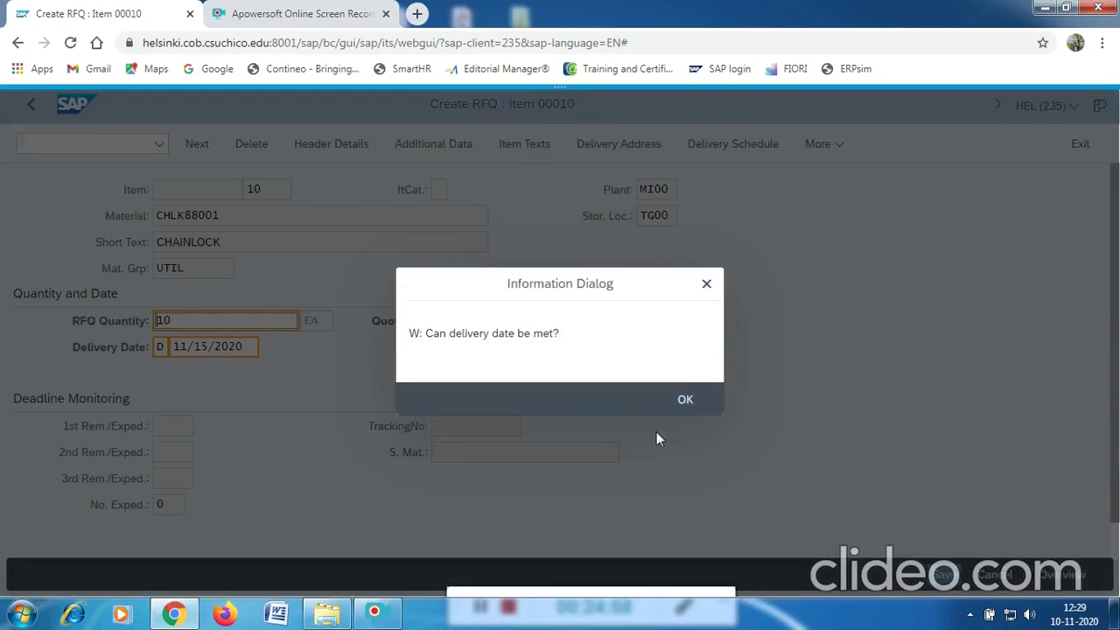
click(678, 409)
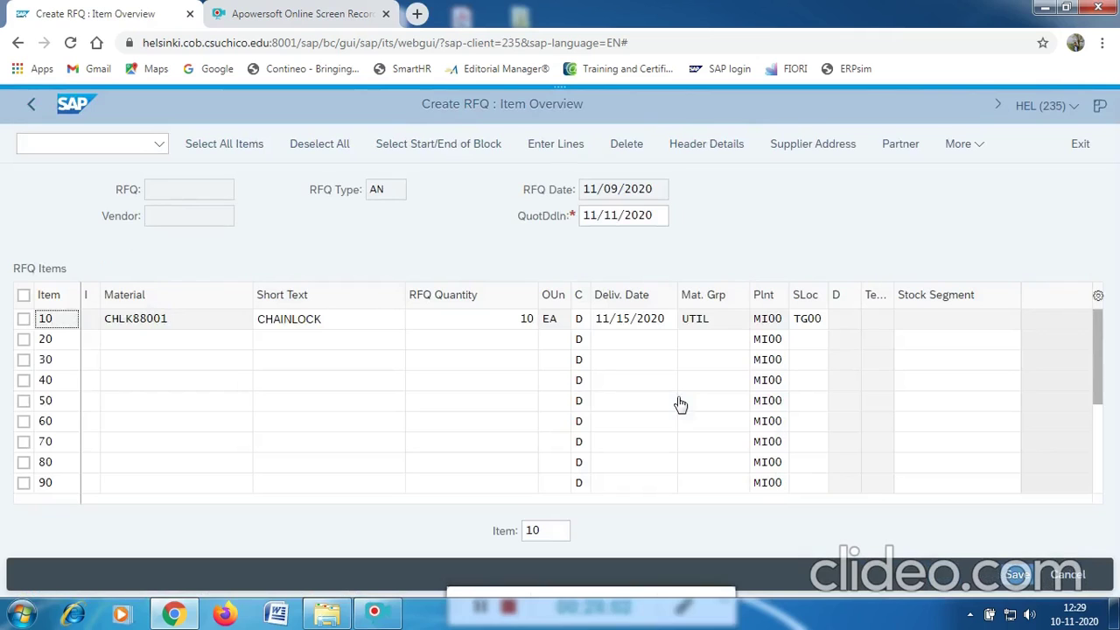
click(724, 144)
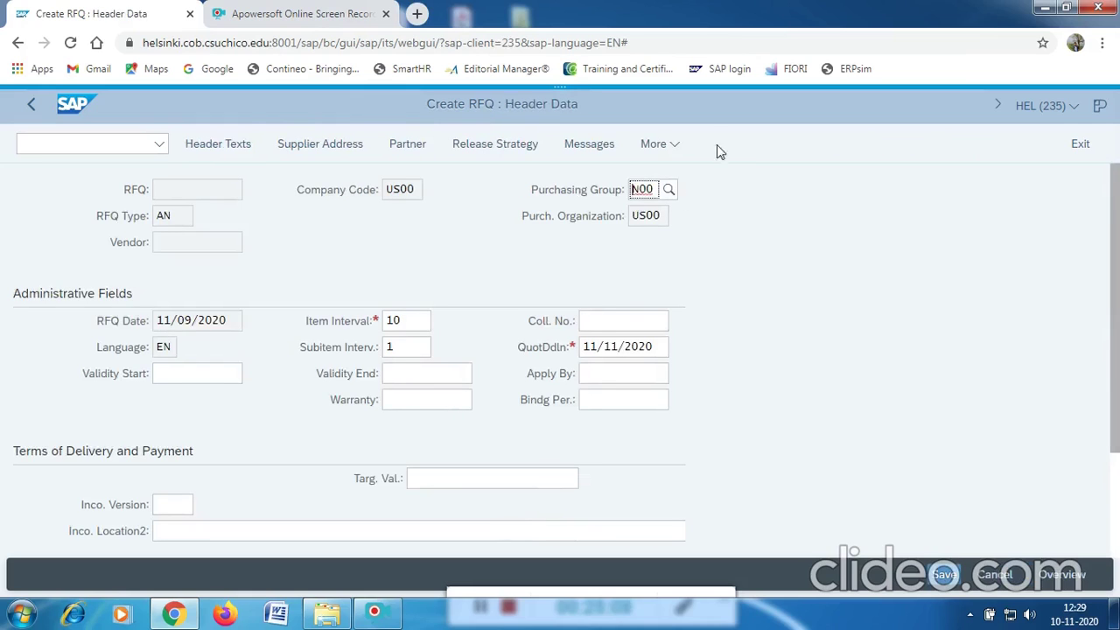
Enter RFQ88001 in the Coll. No. field of the RFQ header details.
click(593, 322)
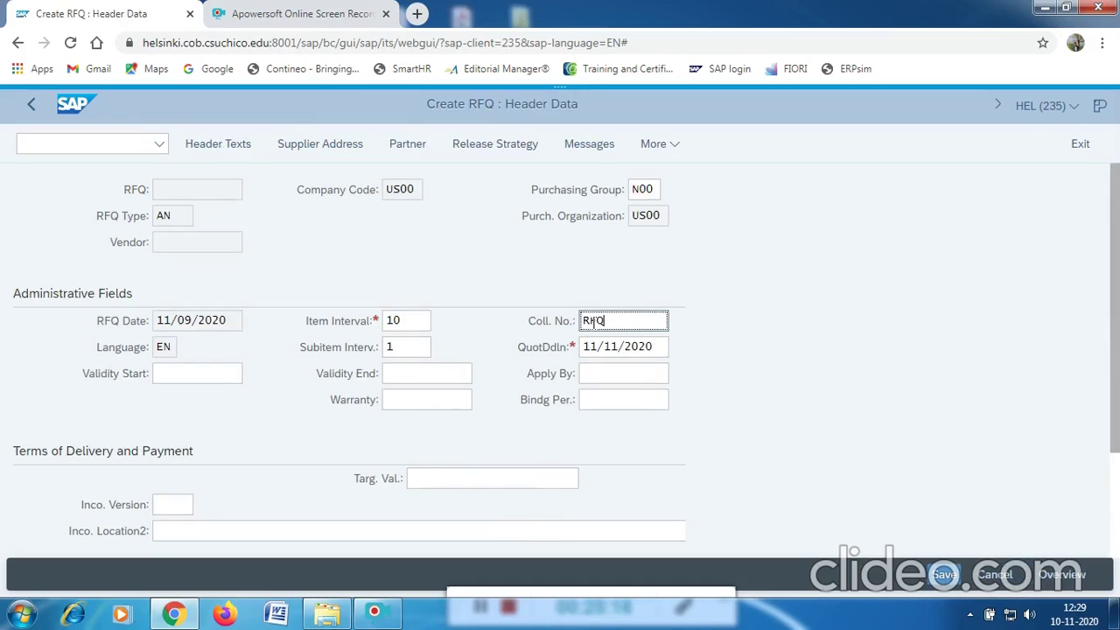
text(RFQ00)
key(BackSpace)
key(BackSpace)
text(100)
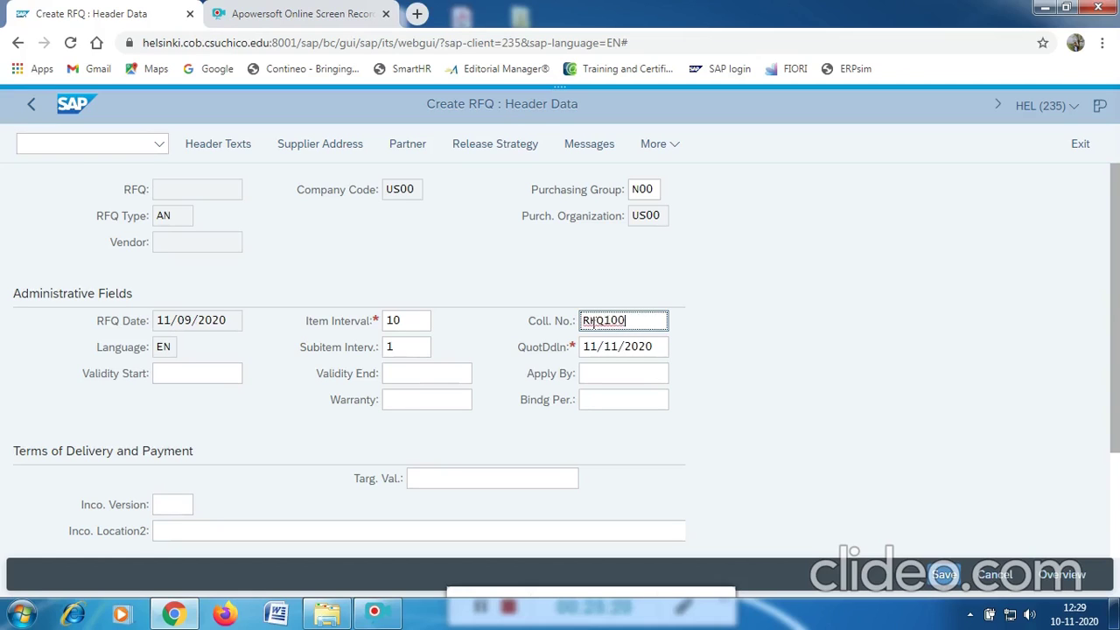
key(BackSpace)
key(BackSpace)
key(BackSpace)
text(0)
key(BackSpace)
key(BackSpace)
text(880001)
key(Left)
key(BackSpace)
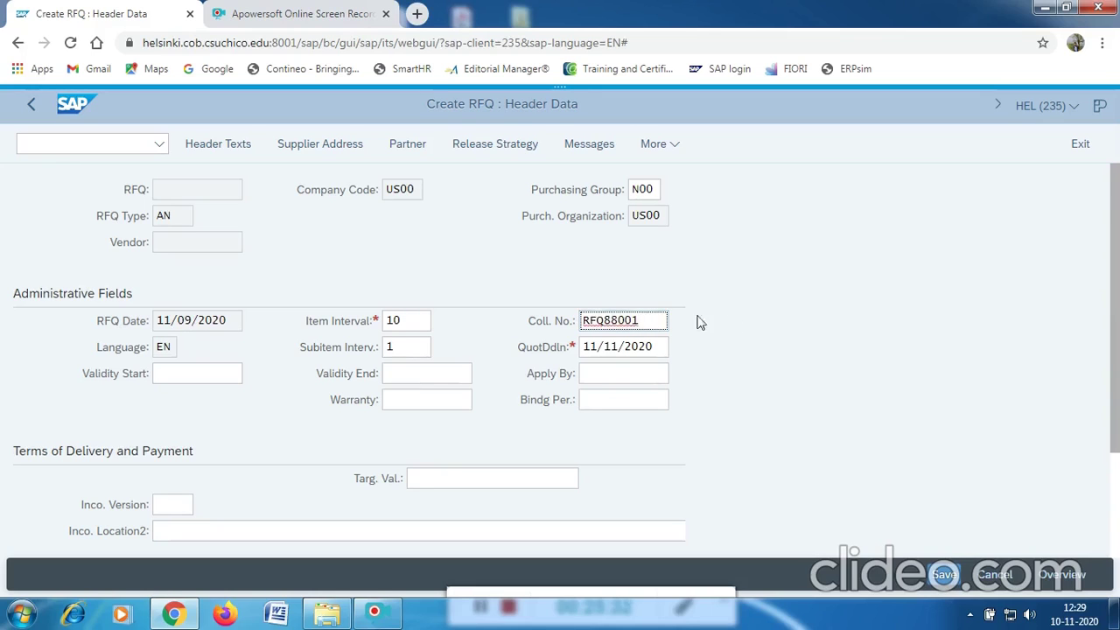
drag(645, 320, 603, 321)
On the supplier address, search the vendor list for suppliers in country US.
click(318, 148)
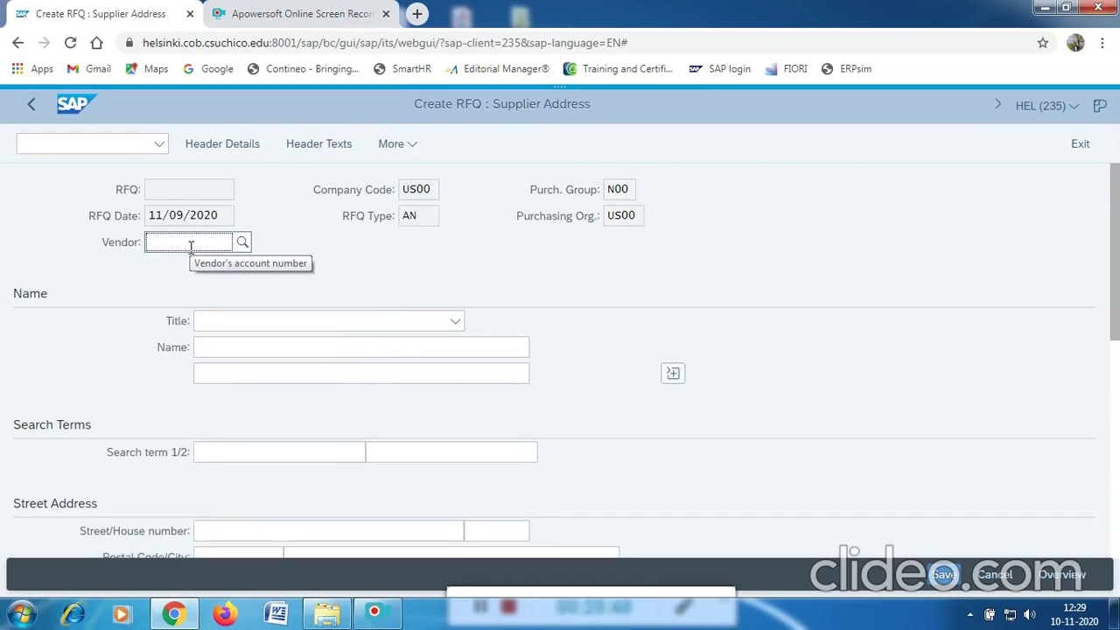
text(25)
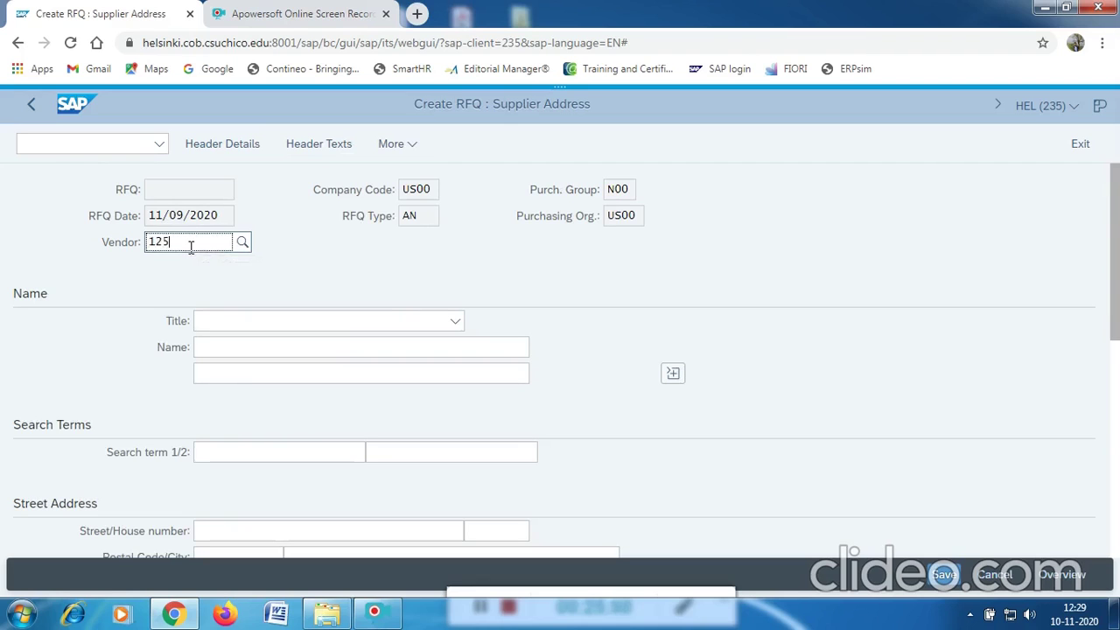
text(089)
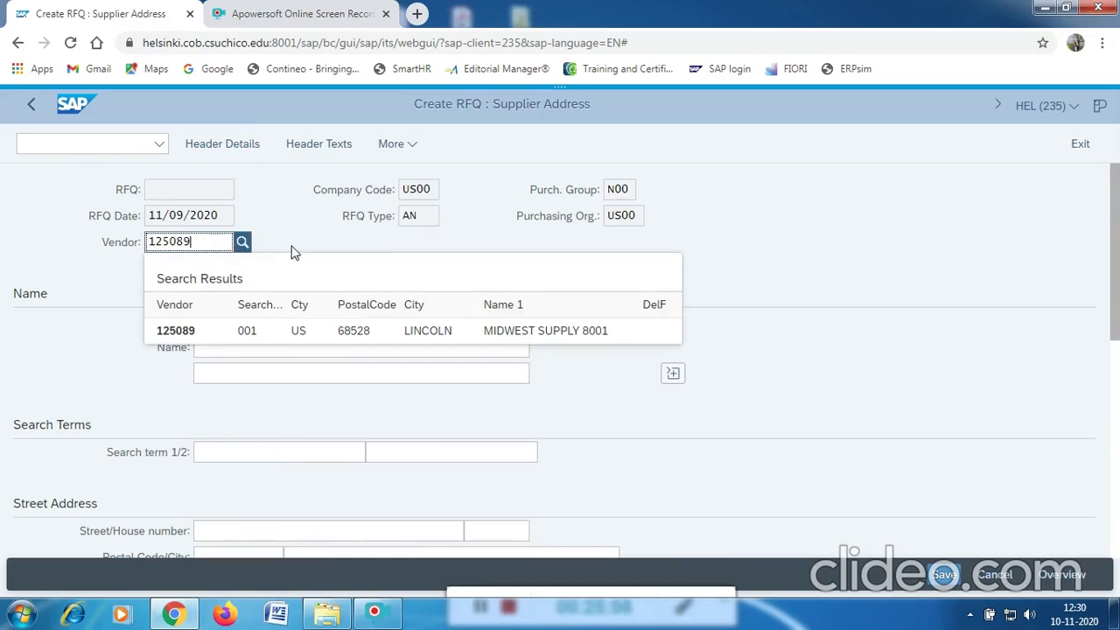
click(242, 243)
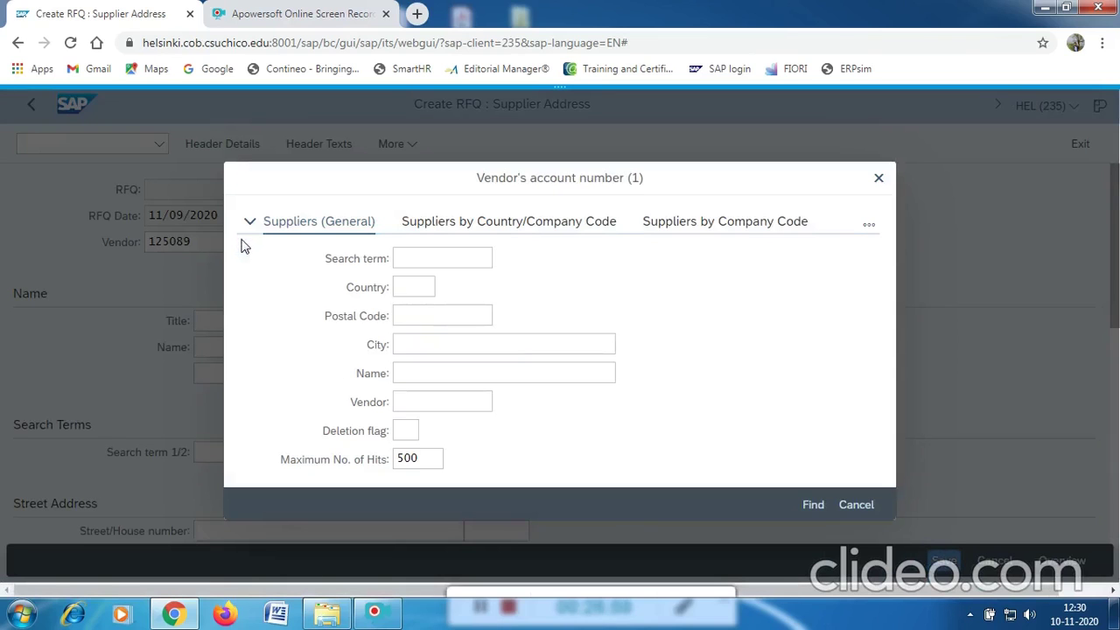
click(417, 258)
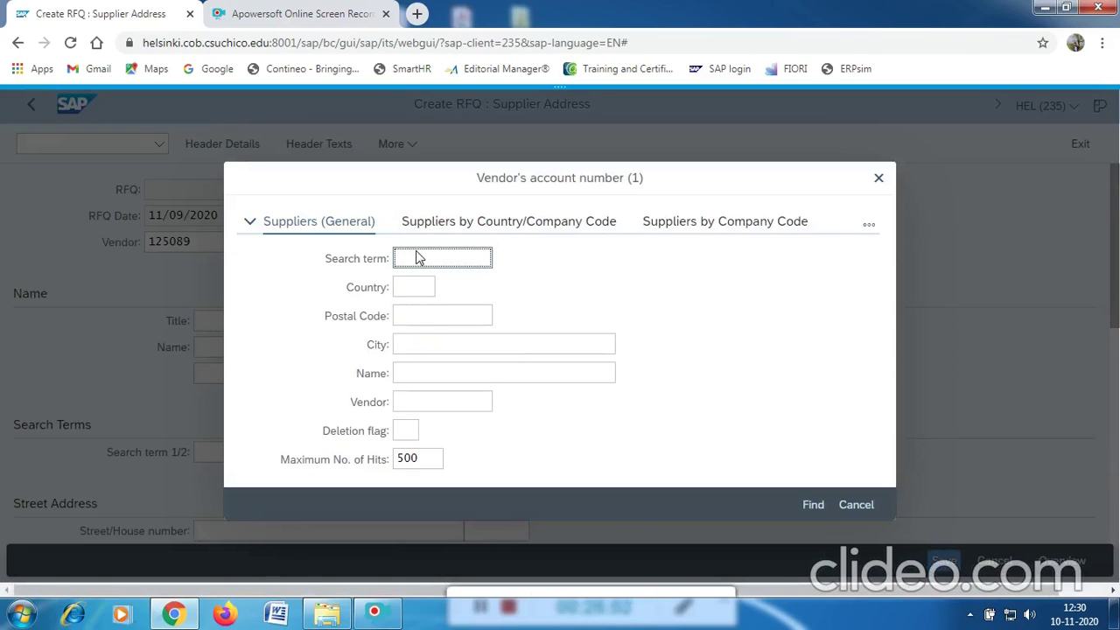
click(410, 294)
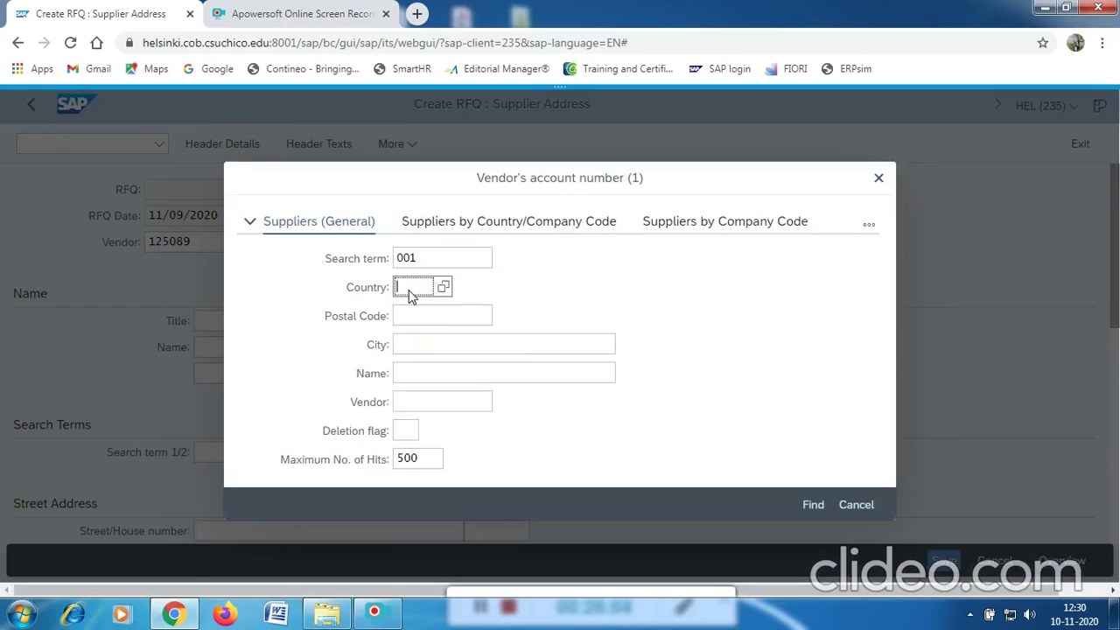
text(US)
click(812, 504)
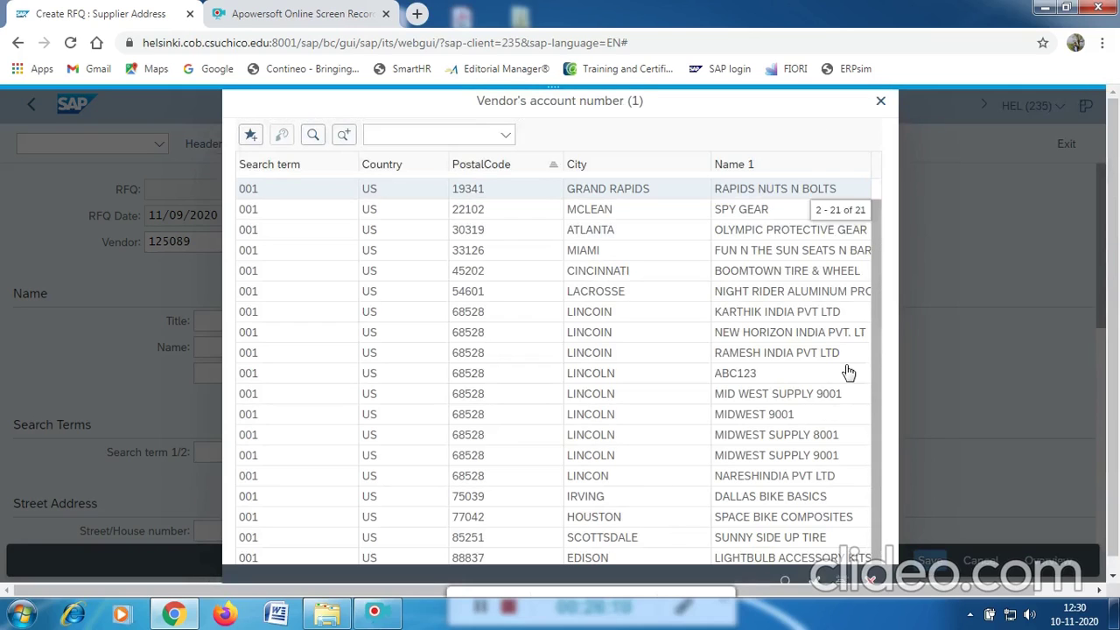
scroll(750, 266, down, 1)
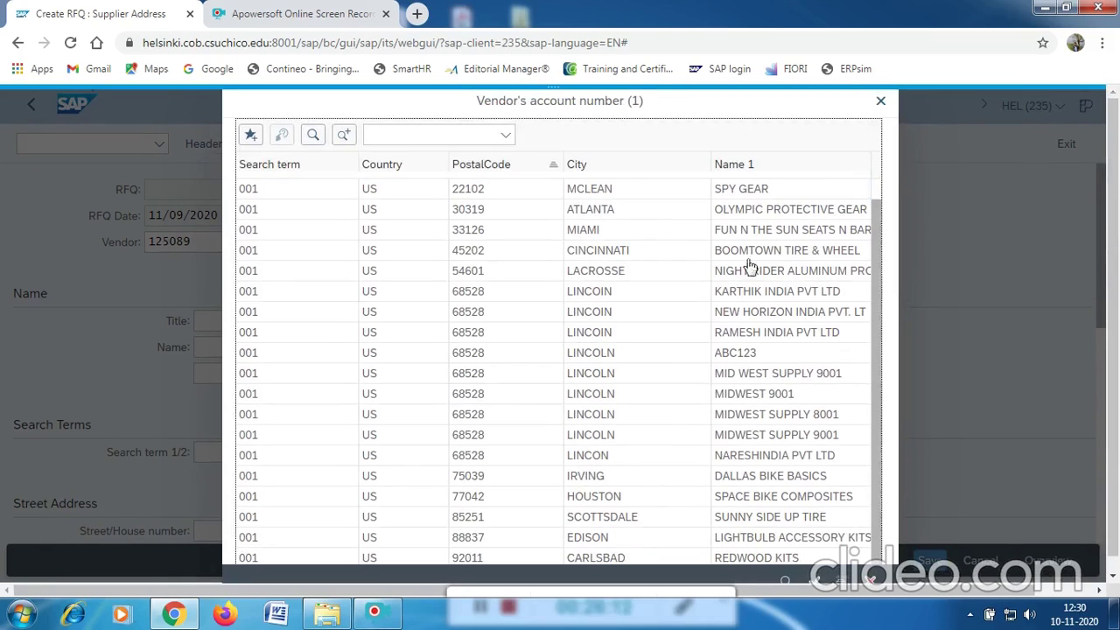
scroll(866, 385, down, 1)
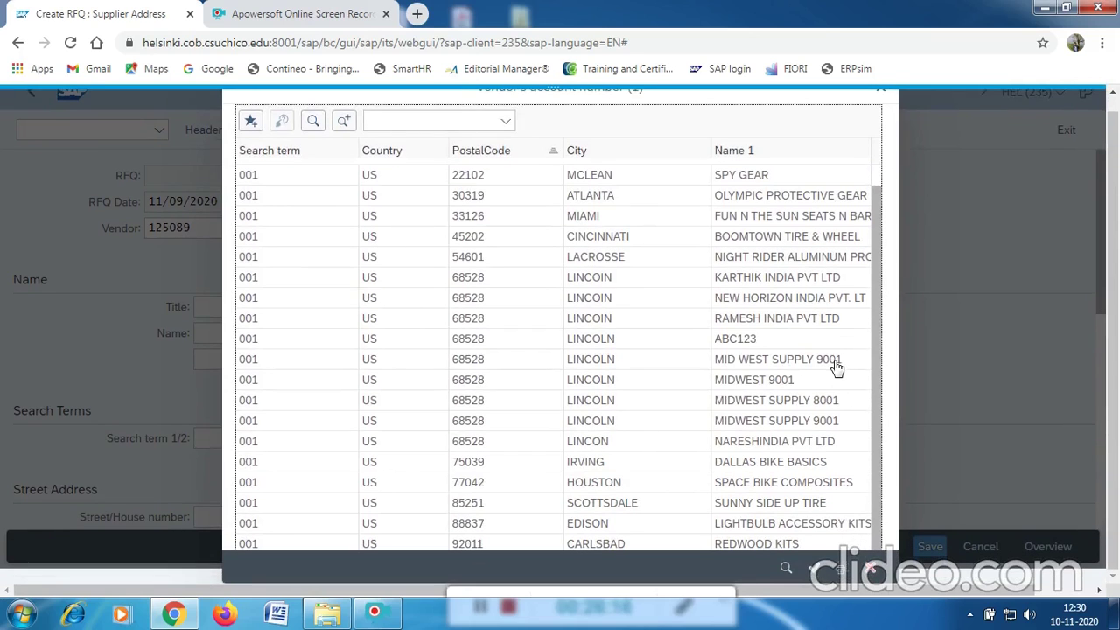
Choose MIDWEST SUPPLY 8001 as vendor, load its address, and save the RFQ.
click(800, 404)
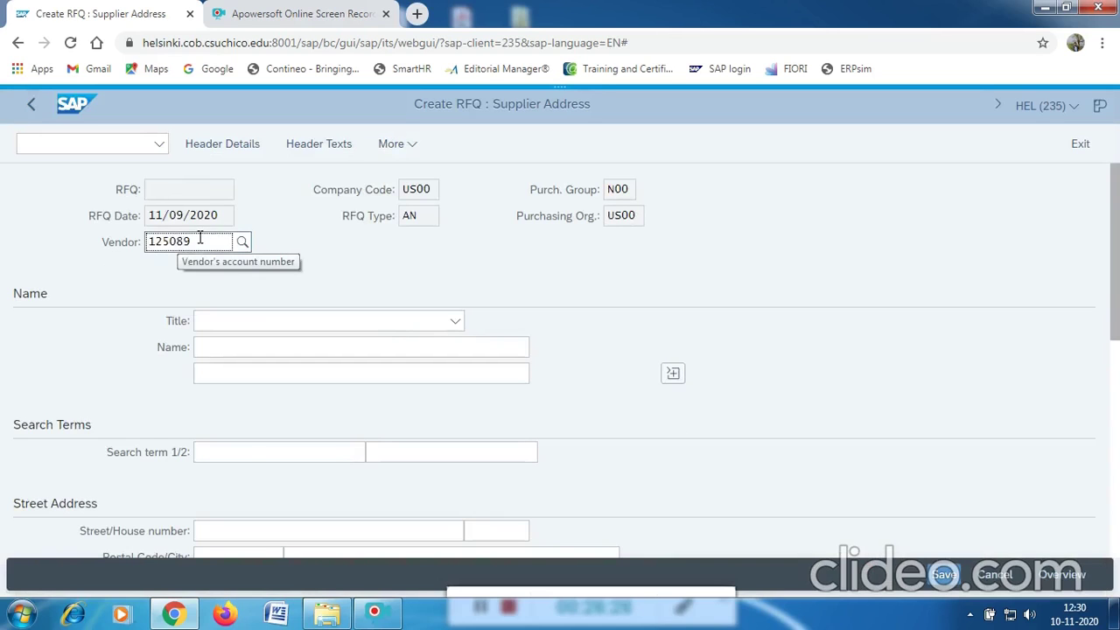
drag(199, 242, 145, 232)
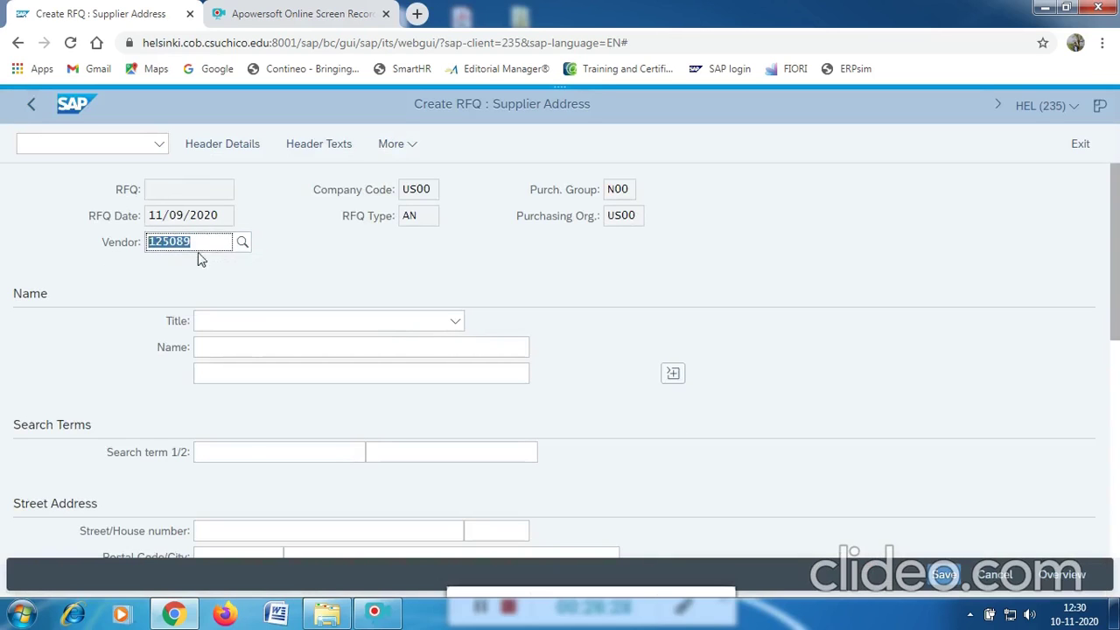
click(208, 243)
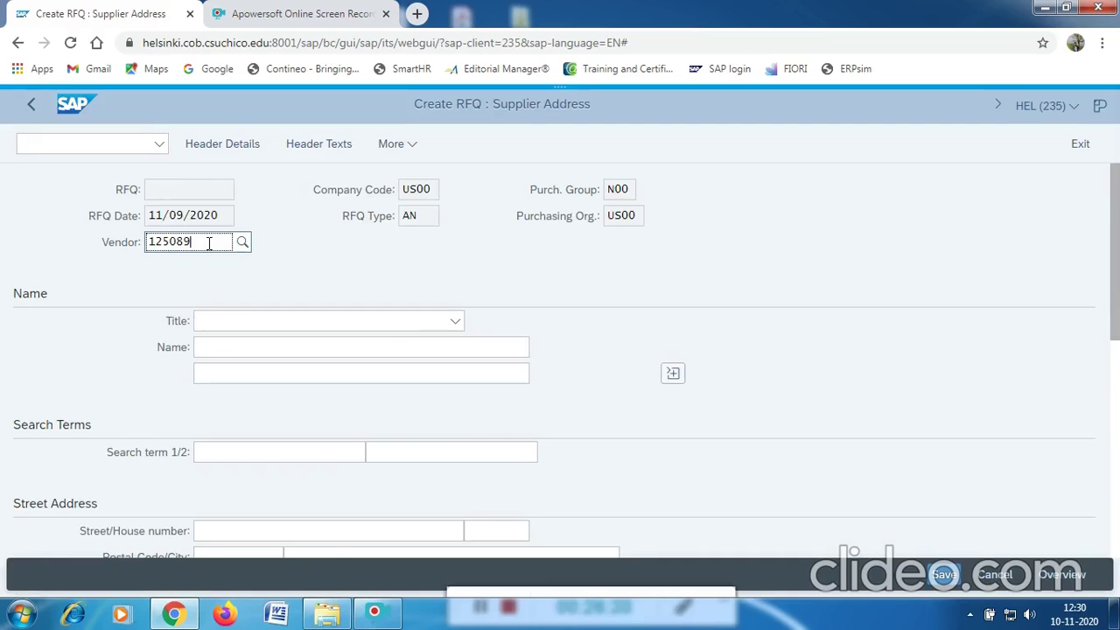
key(Return)
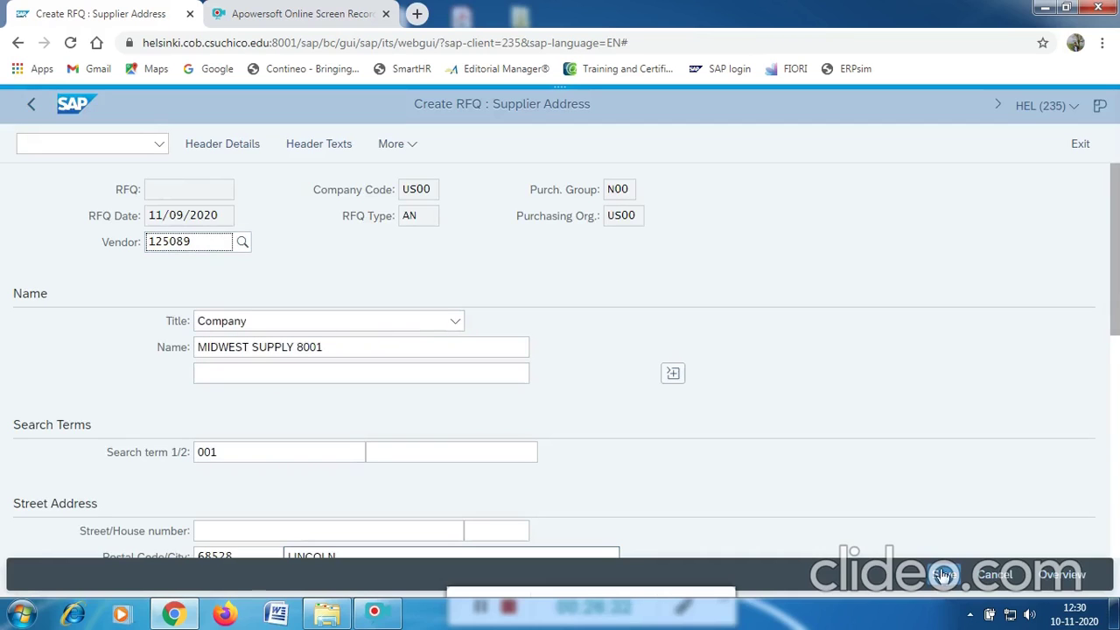
click(943, 574)
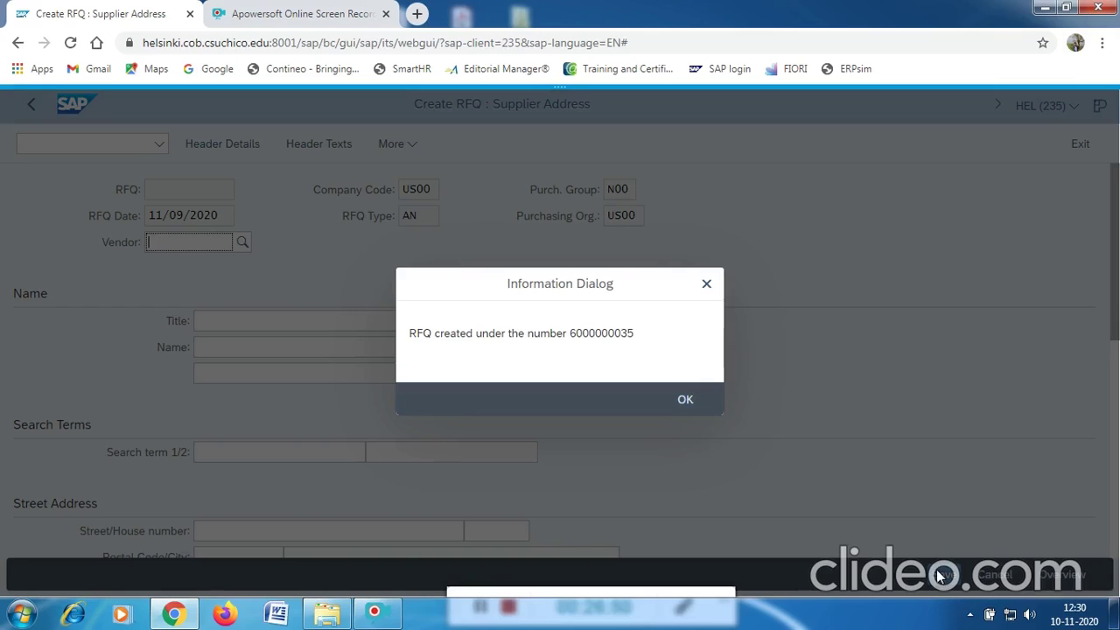
Close the RFQ-created confirmation and open the vendor lookup for the next supplier.
click(686, 402)
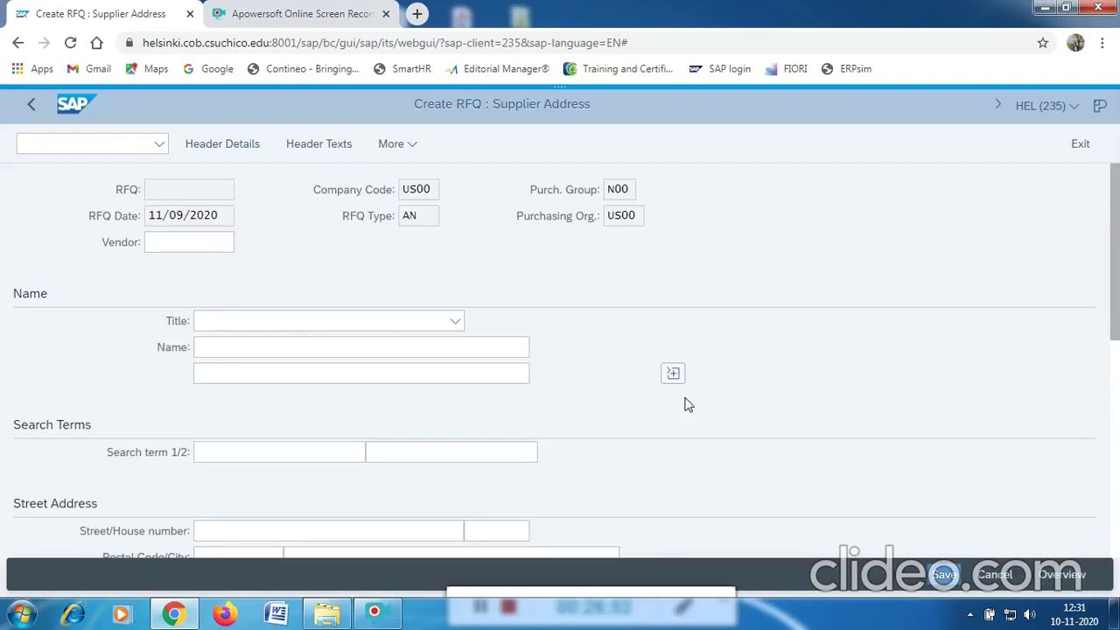
click(224, 238)
click(204, 241)
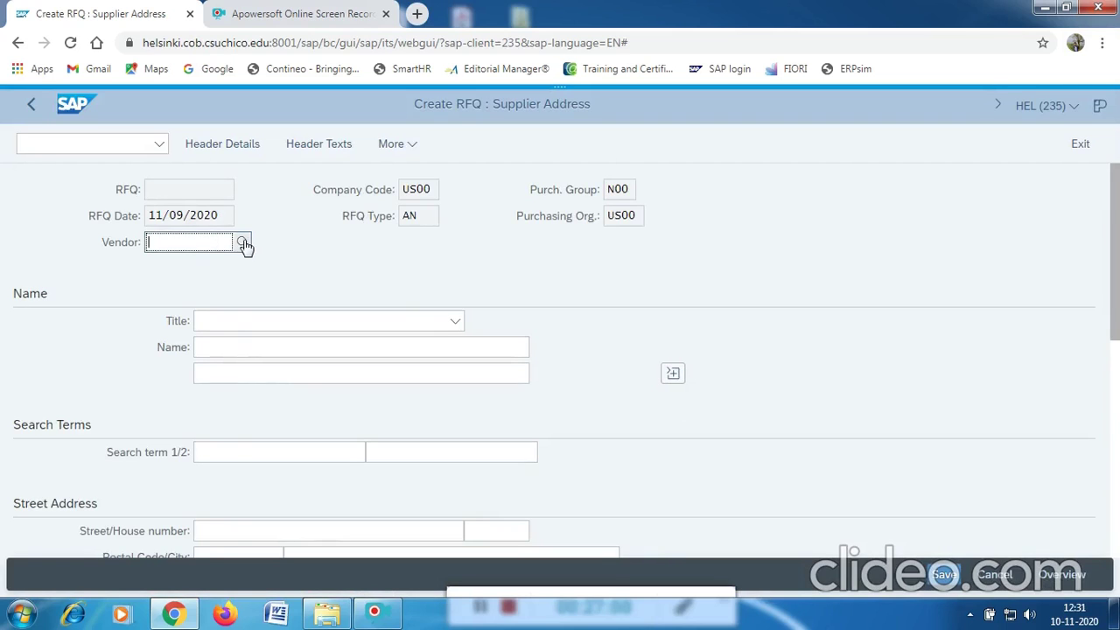
click(243, 243)
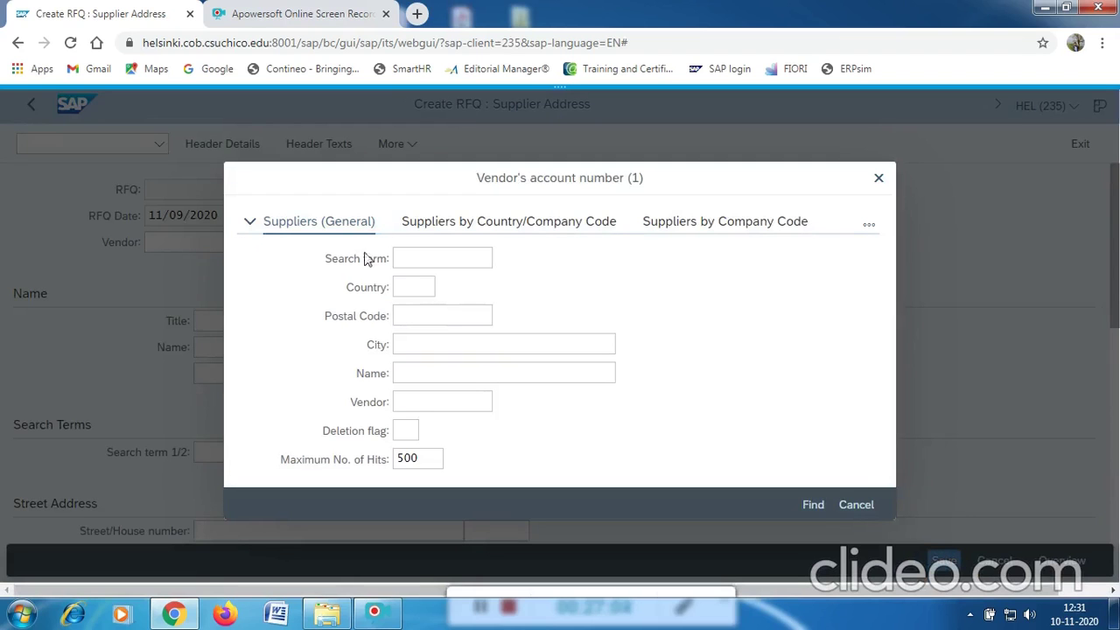
Search vendors with search term 001 and country US and choose SPY GEAR.
click(417, 260)
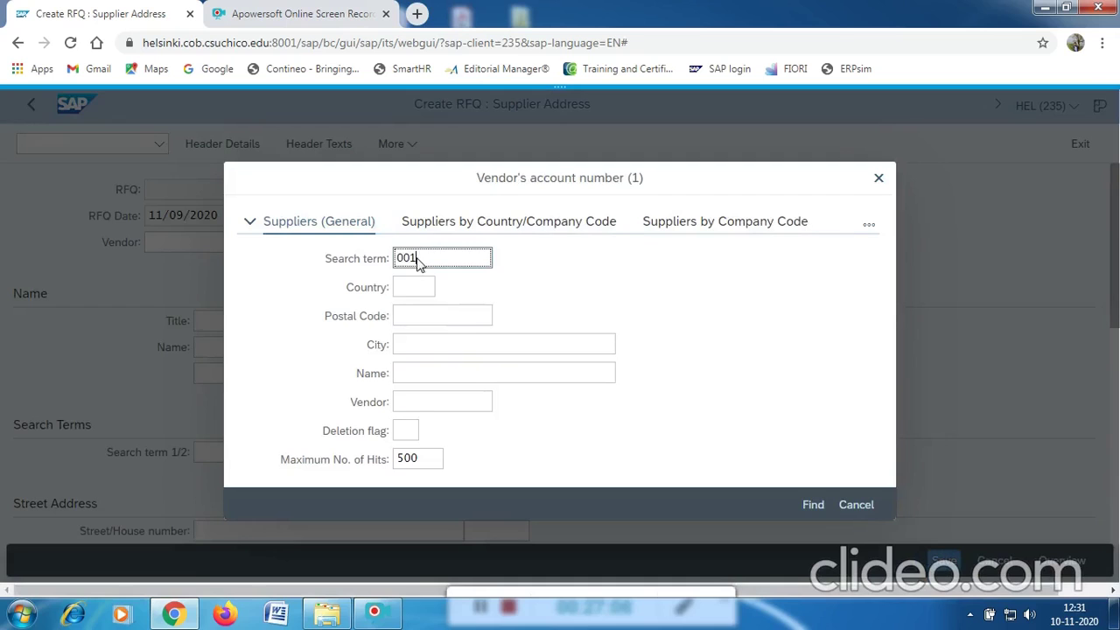
click(418, 287)
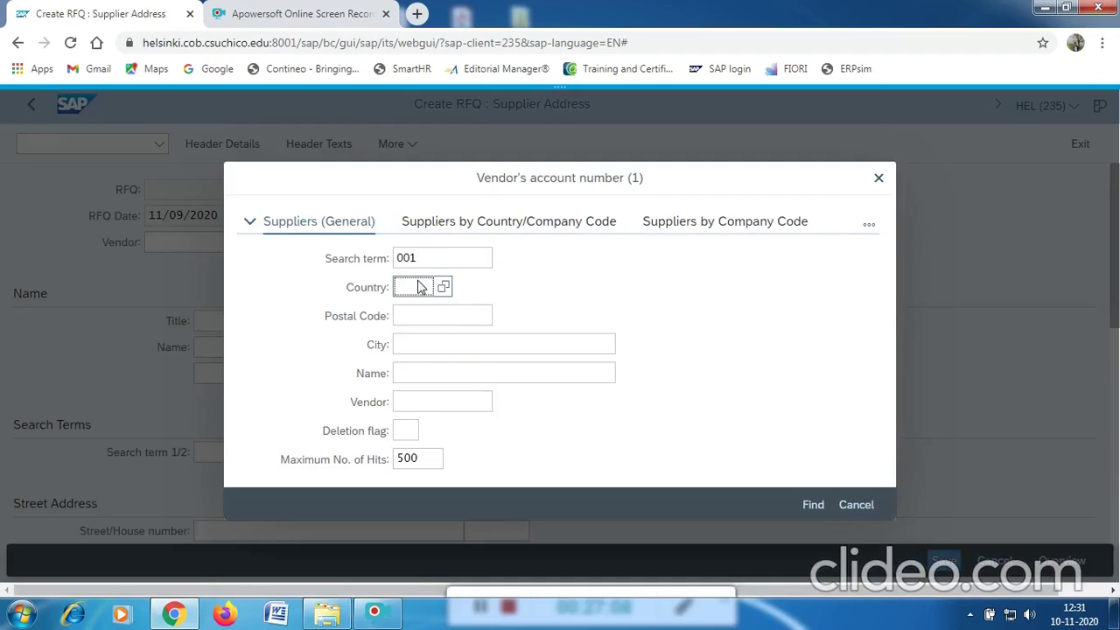
text(US)
click(813, 506)
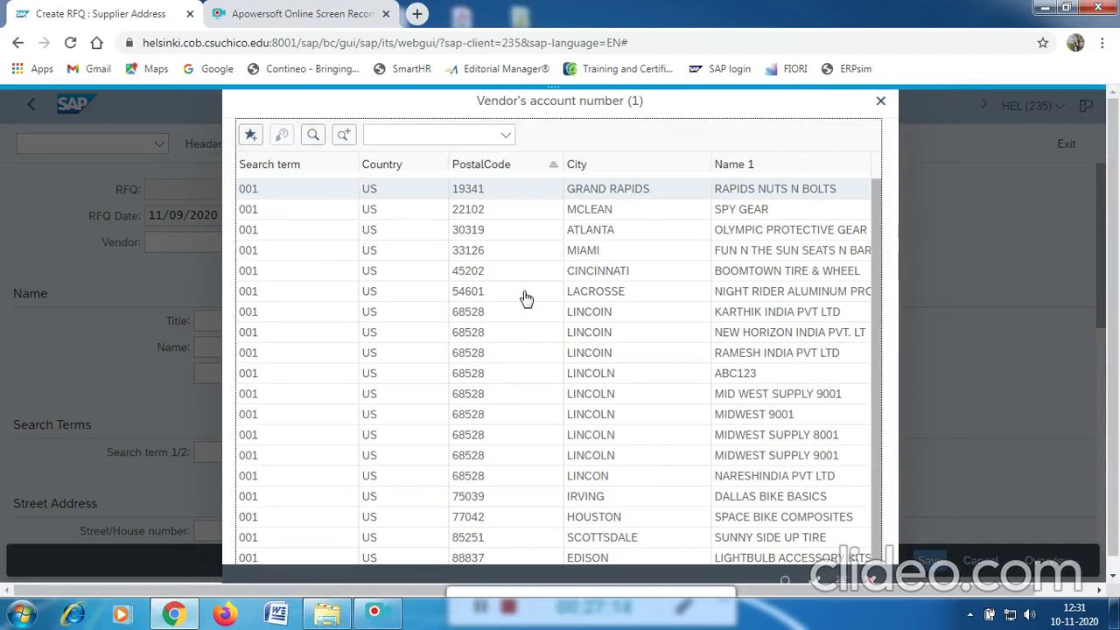
click(758, 213)
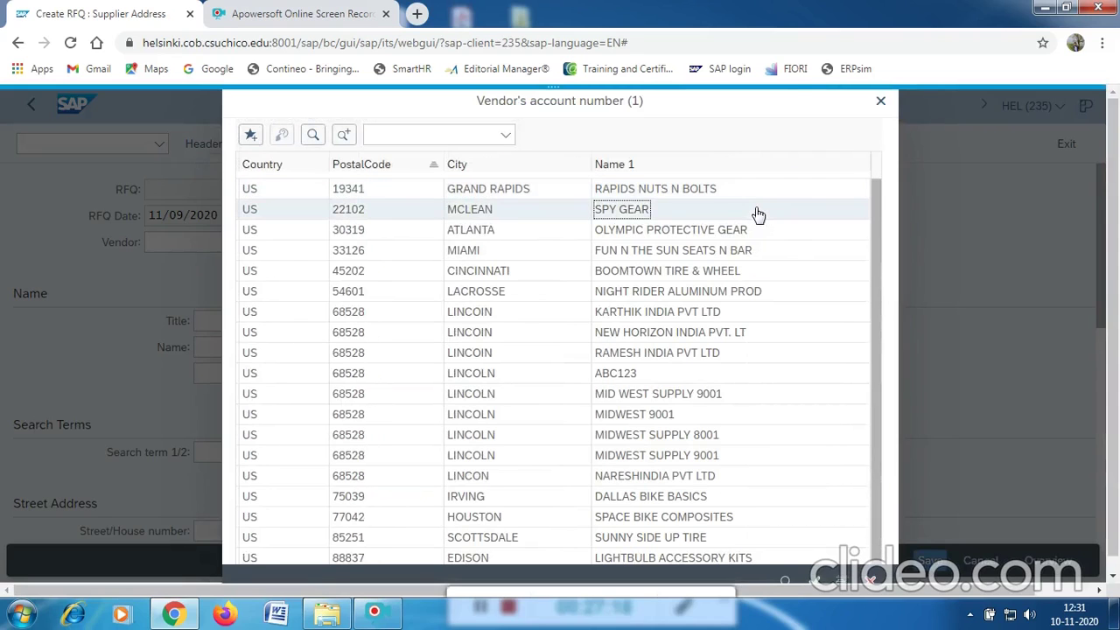
double_click(757, 214)
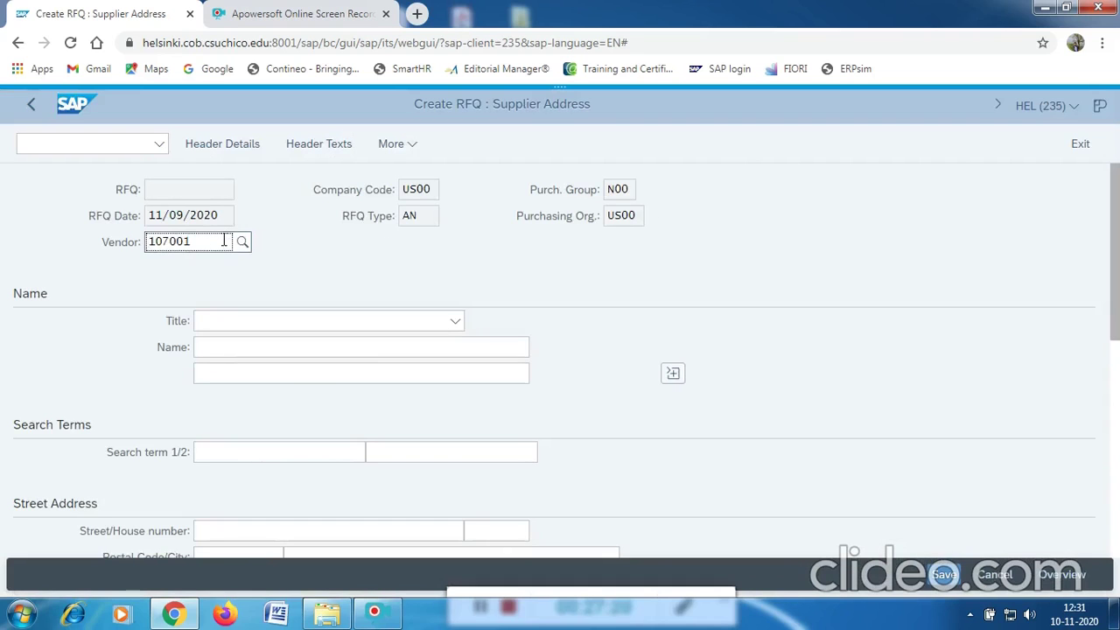
key(Return)
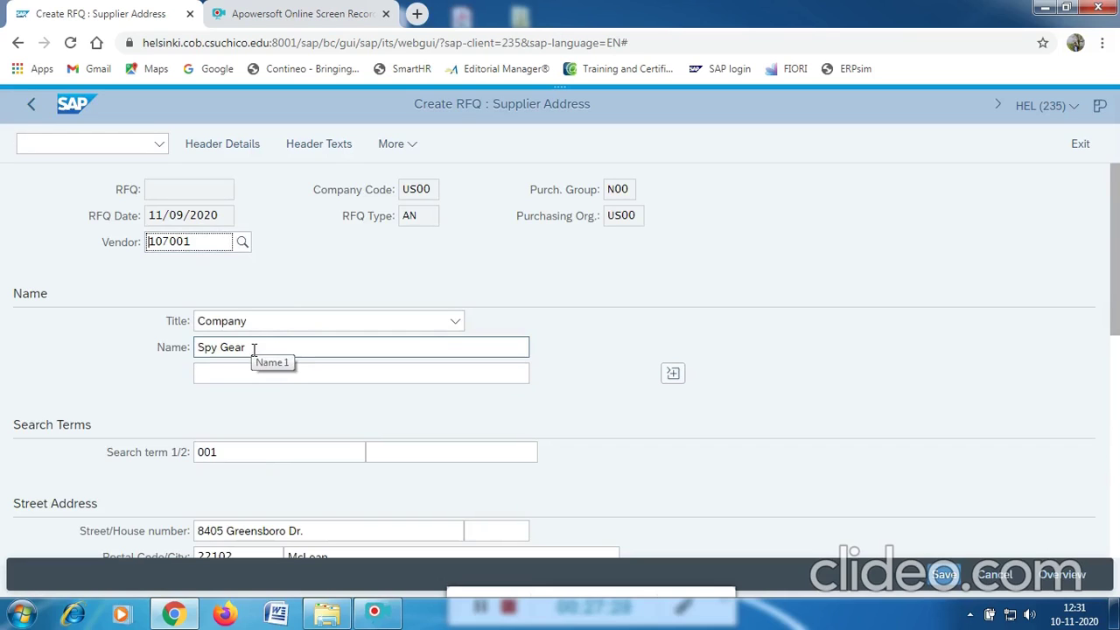
scroll(315, 300, down, 2)
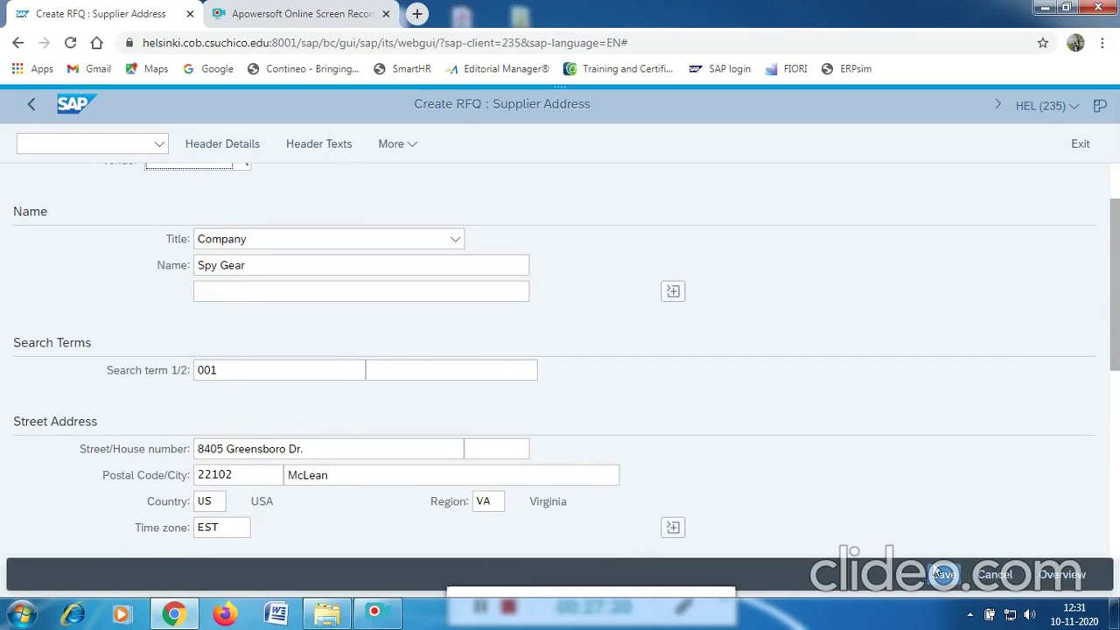
click(942, 576)
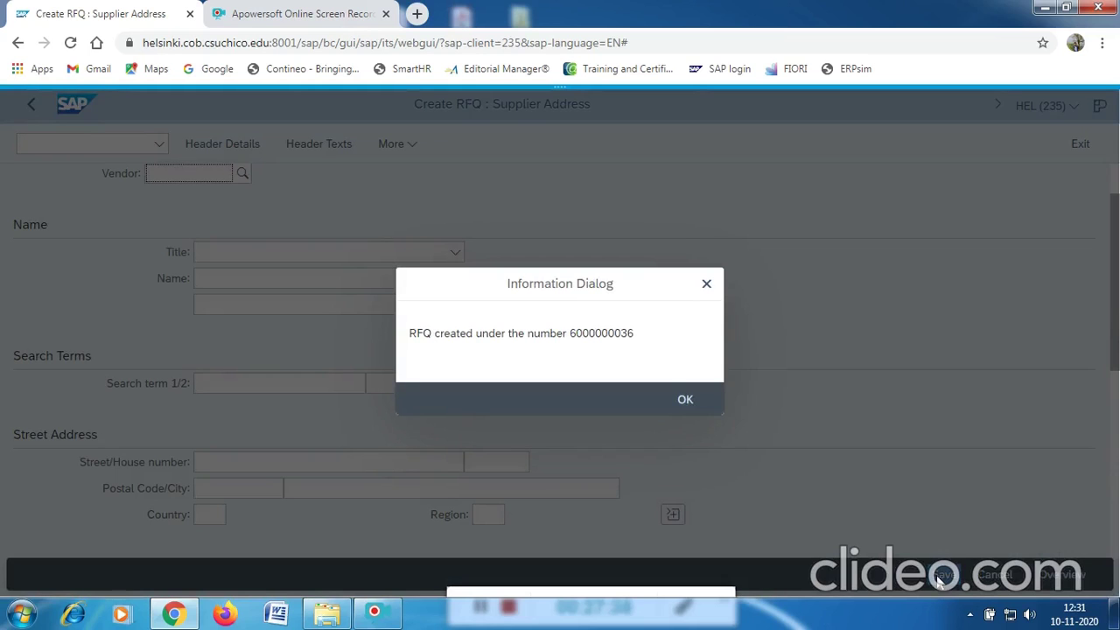
click(692, 403)
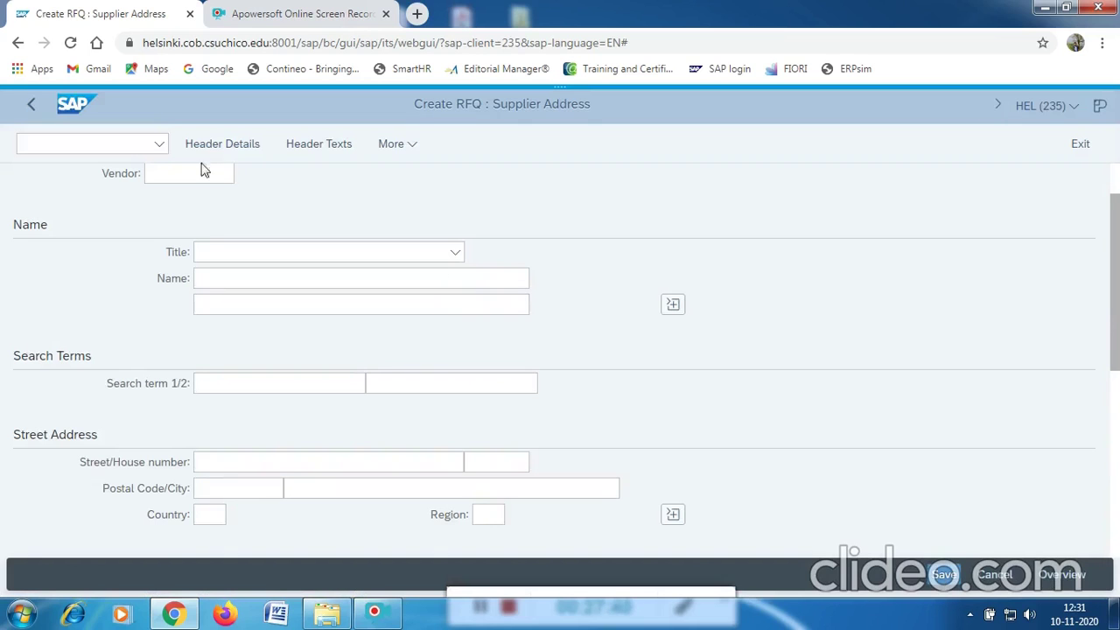
click(99, 142)
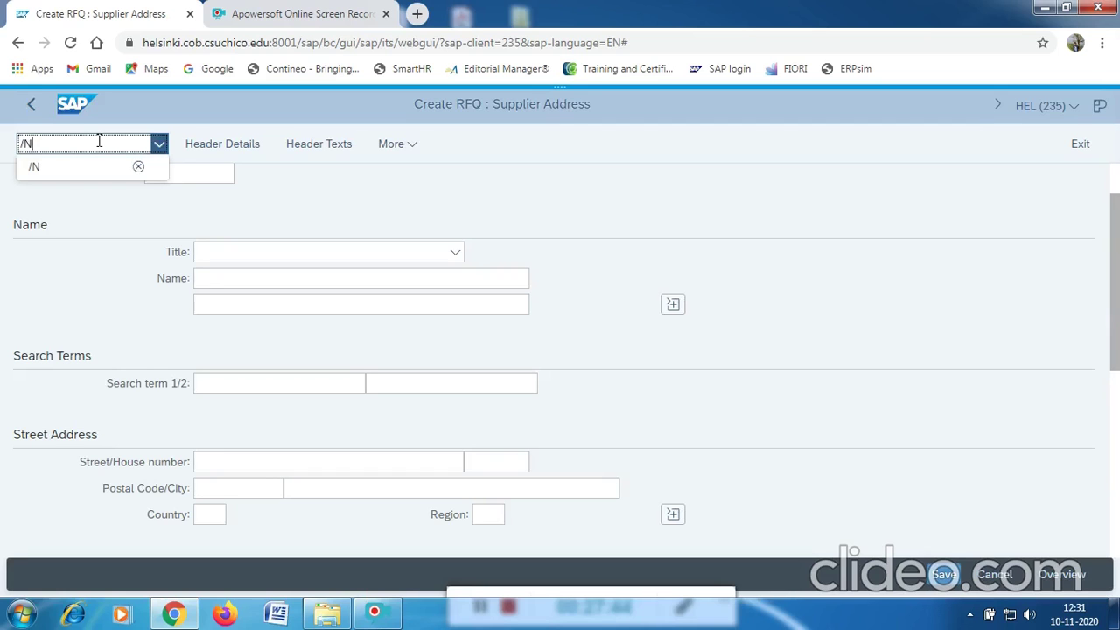
Return to Easy Access with /N and launch ME47 Maintain Quotation from the Quotation folder.
text(/N)
key(Return)
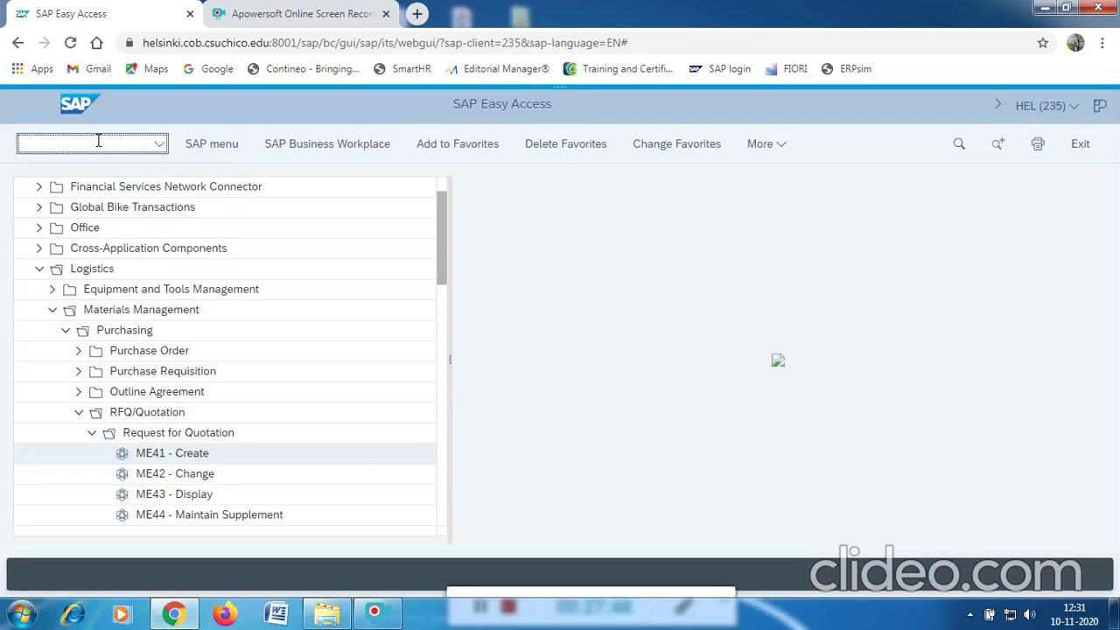
scroll(200, 370, down, 1)
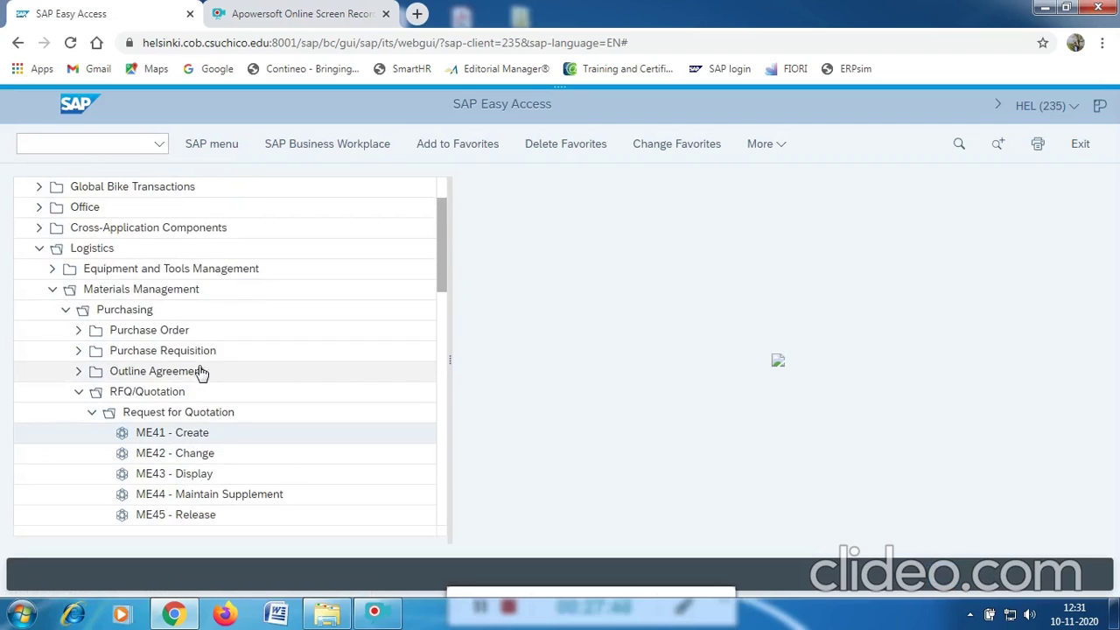
scroll(201, 370, down, 2)
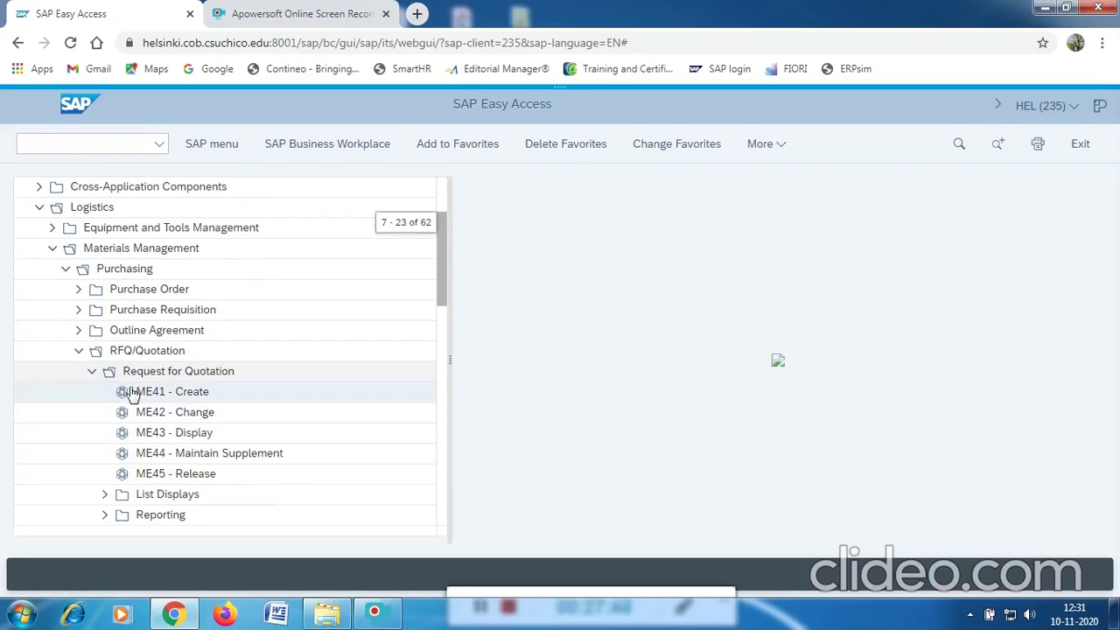
click(91, 375)
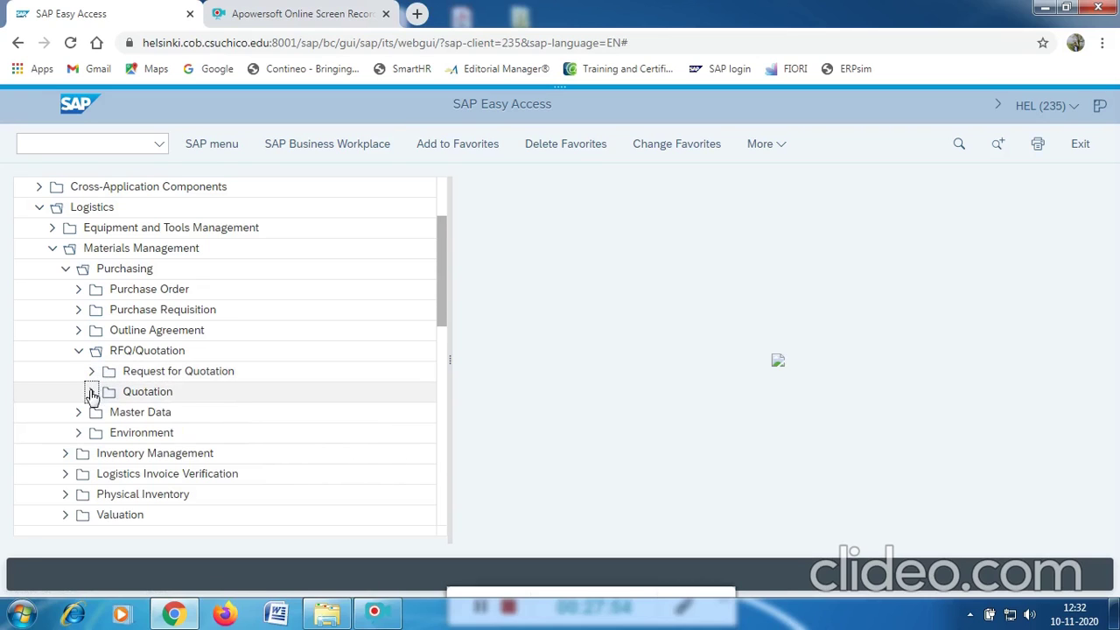
click(92, 392)
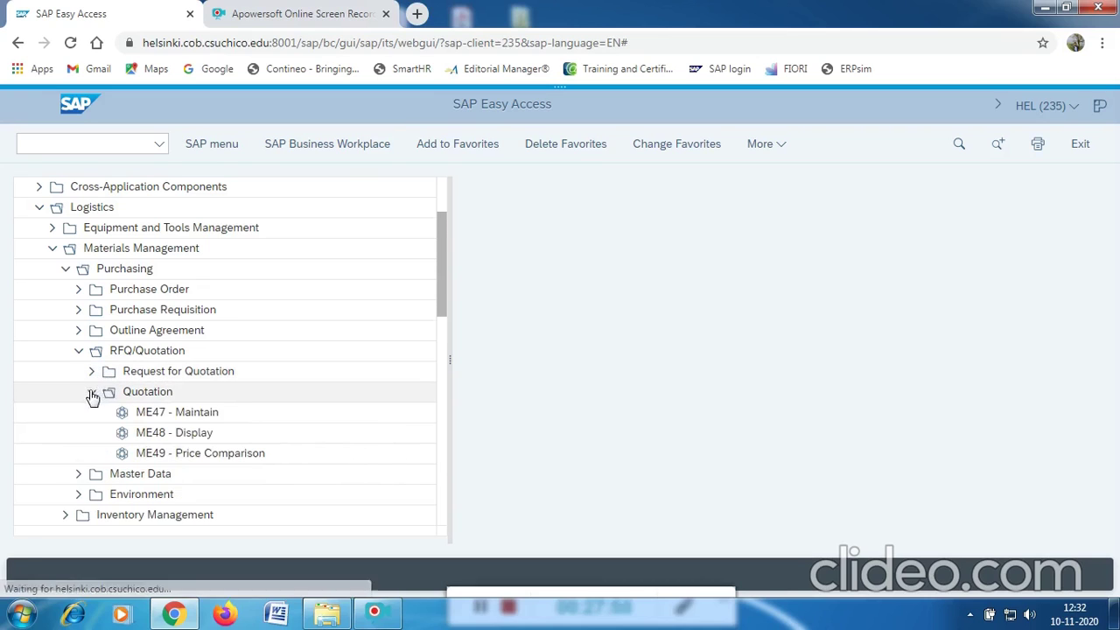
double_click(192, 418)
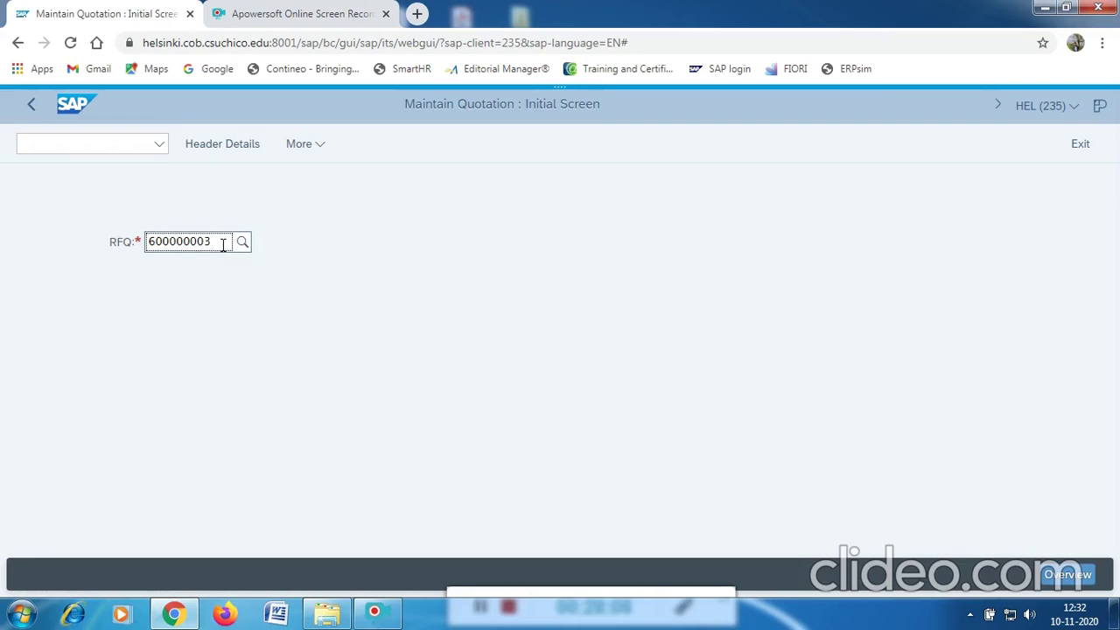
text(5)
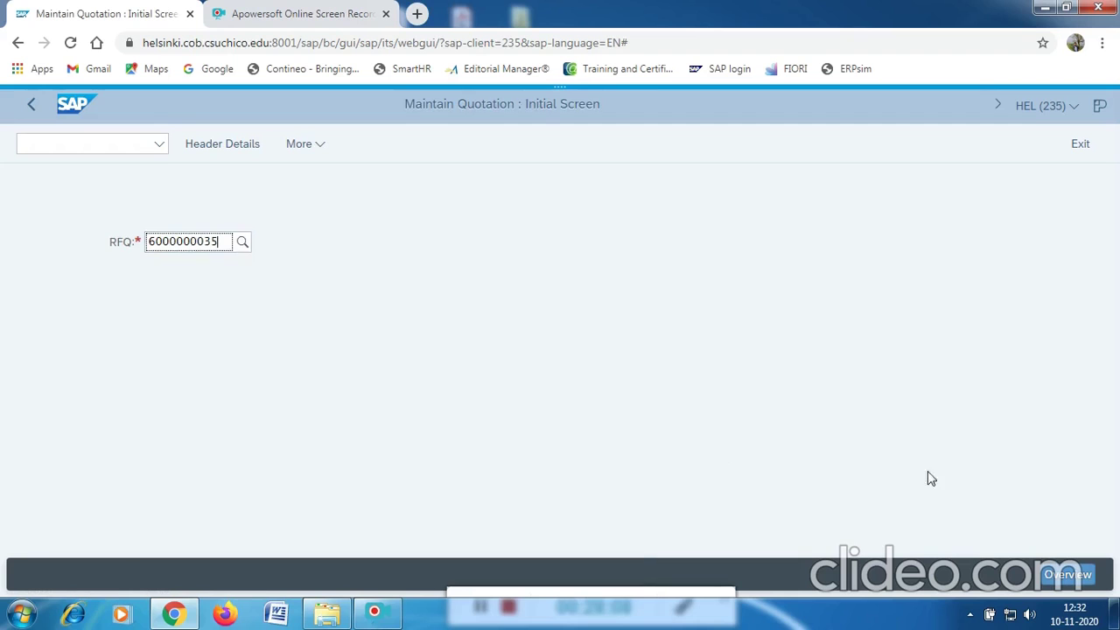
click(1065, 573)
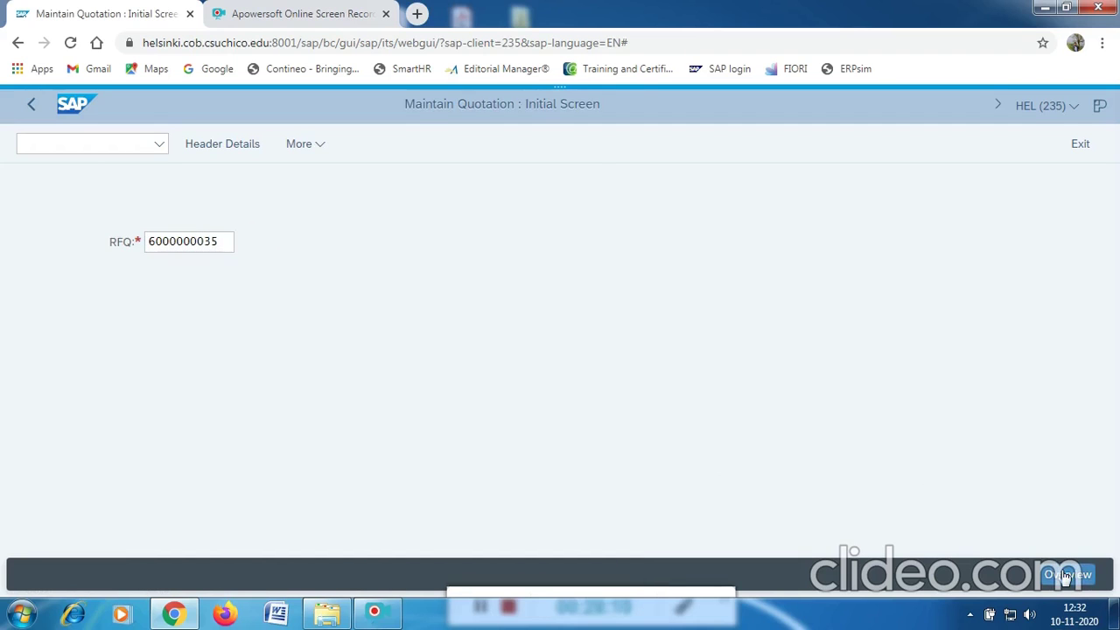
click(1065, 575)
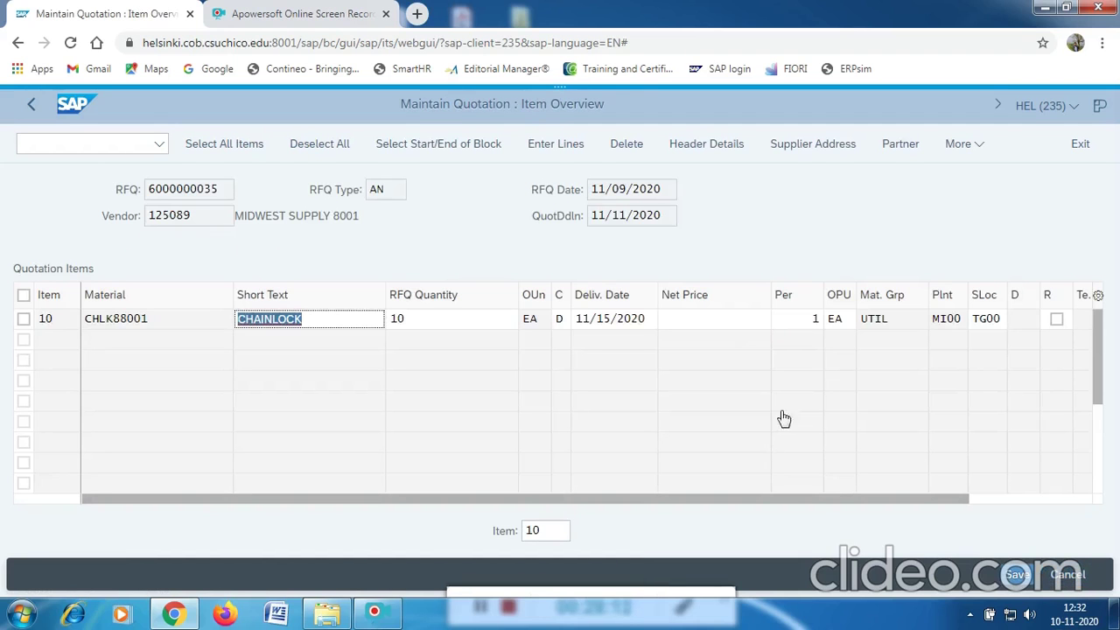
click(741, 328)
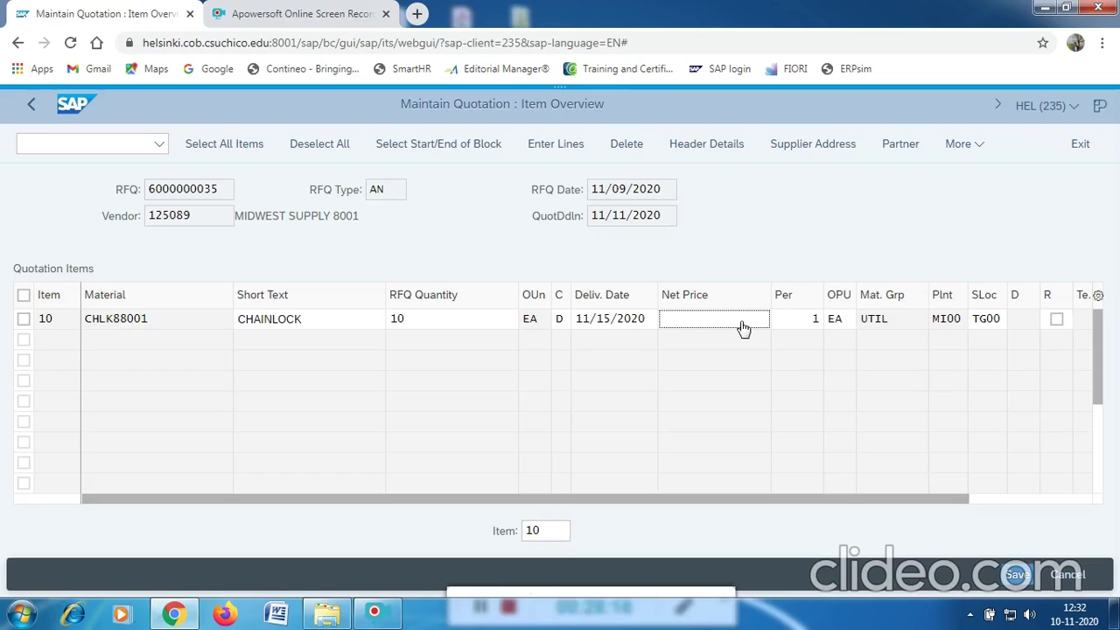
text(15)
click(1016, 575)
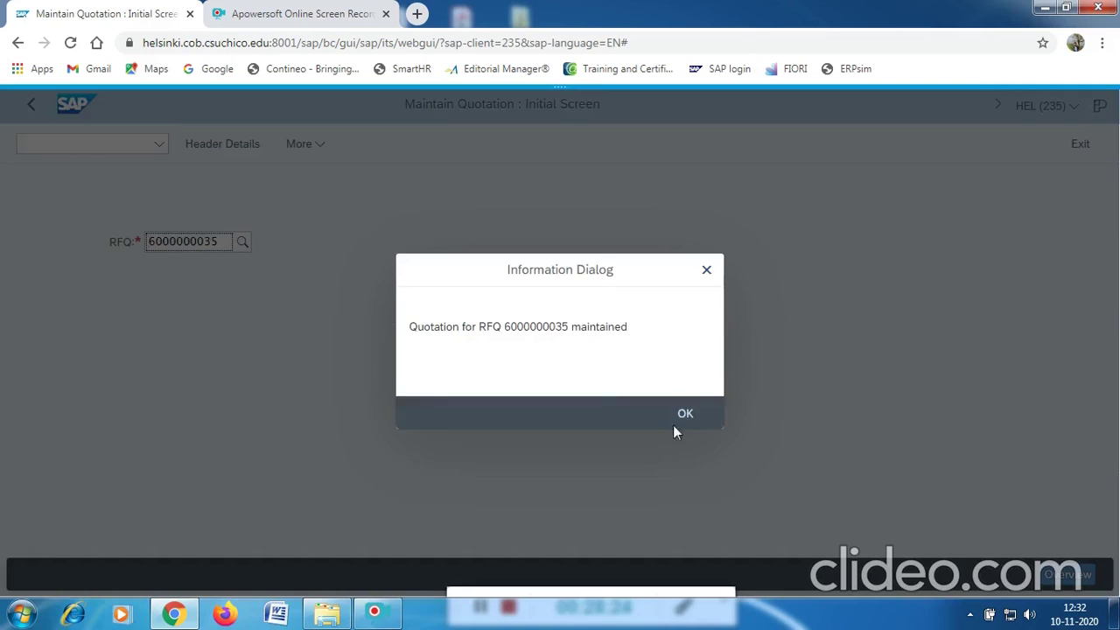
click(674, 419)
click(223, 244)
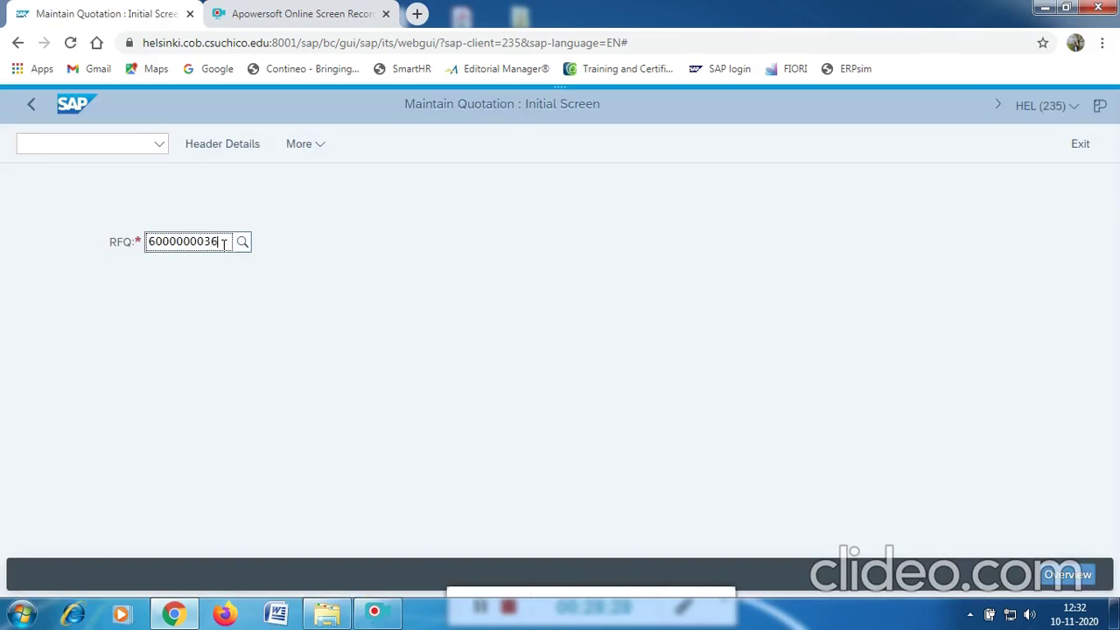
click(1065, 578)
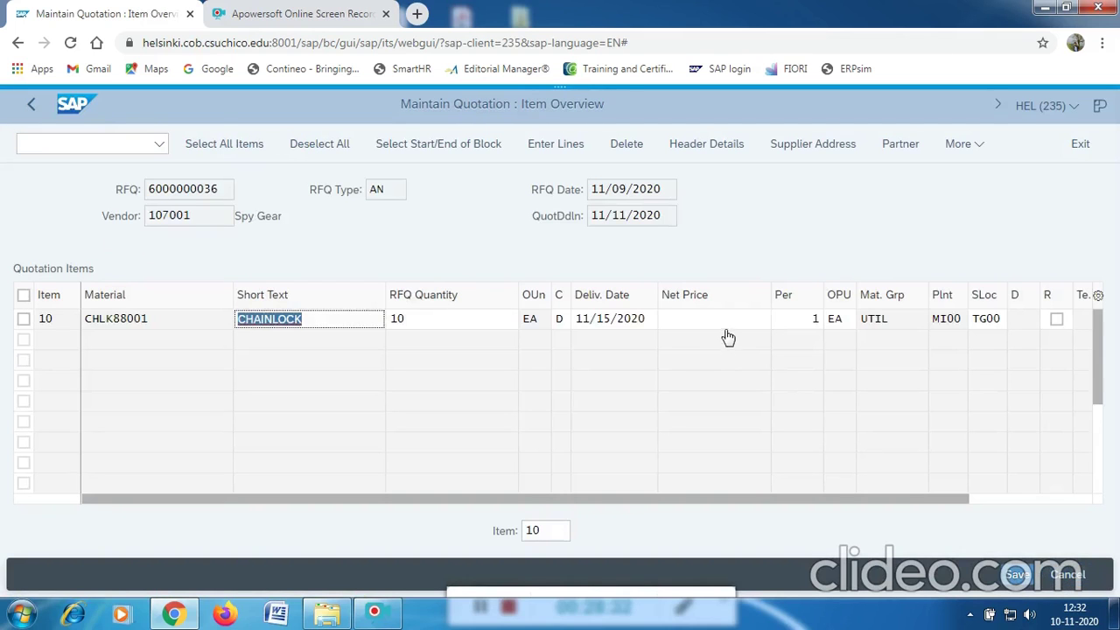
click(727, 324)
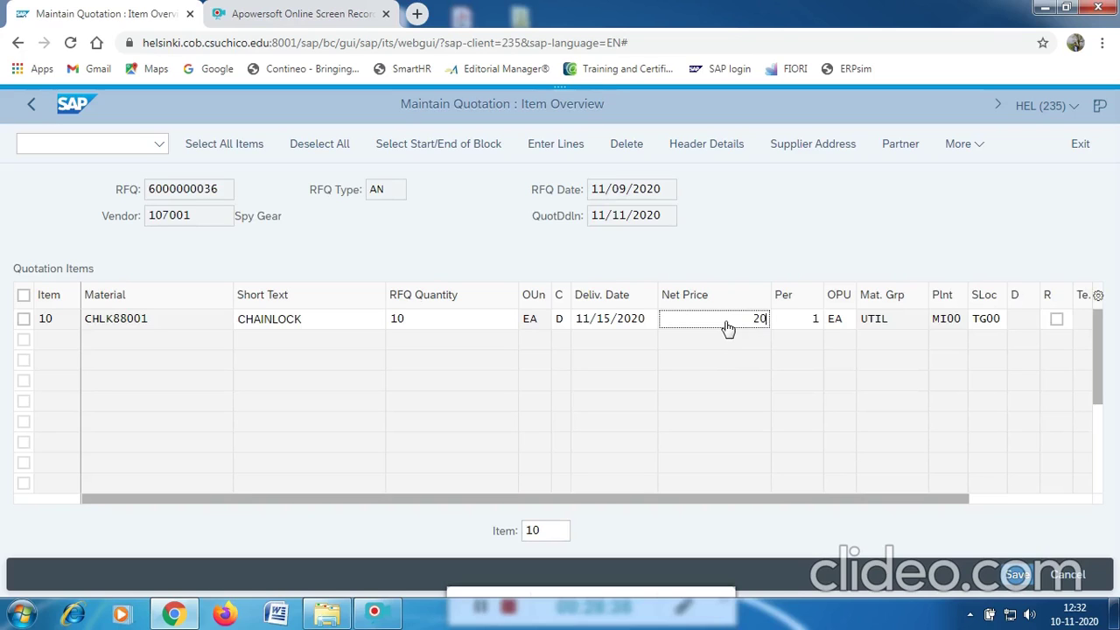
click(1008, 581)
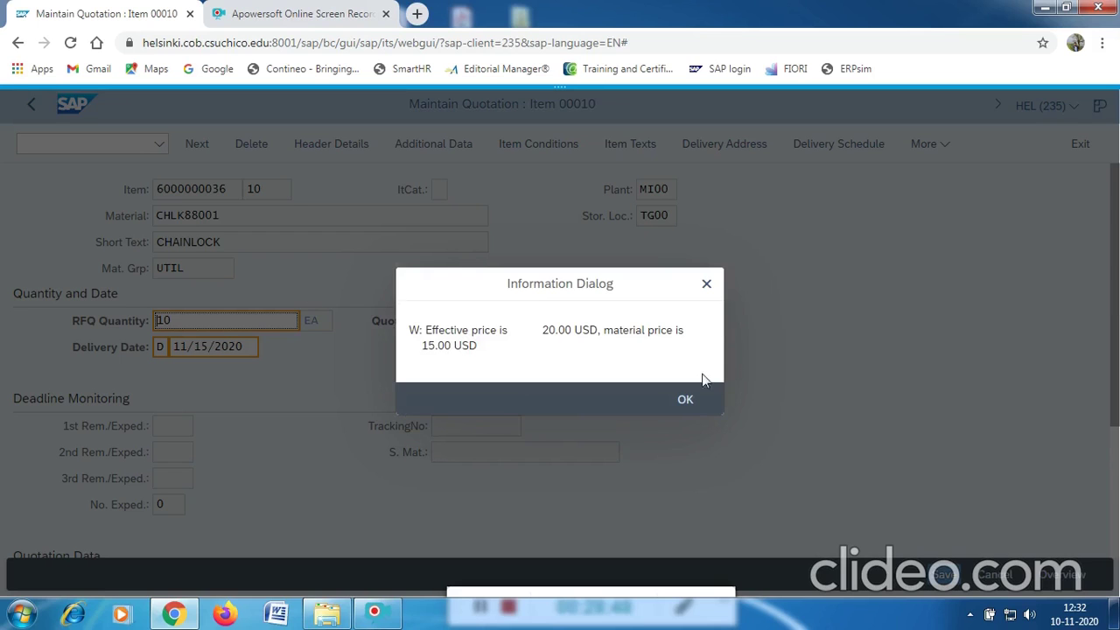
click(687, 400)
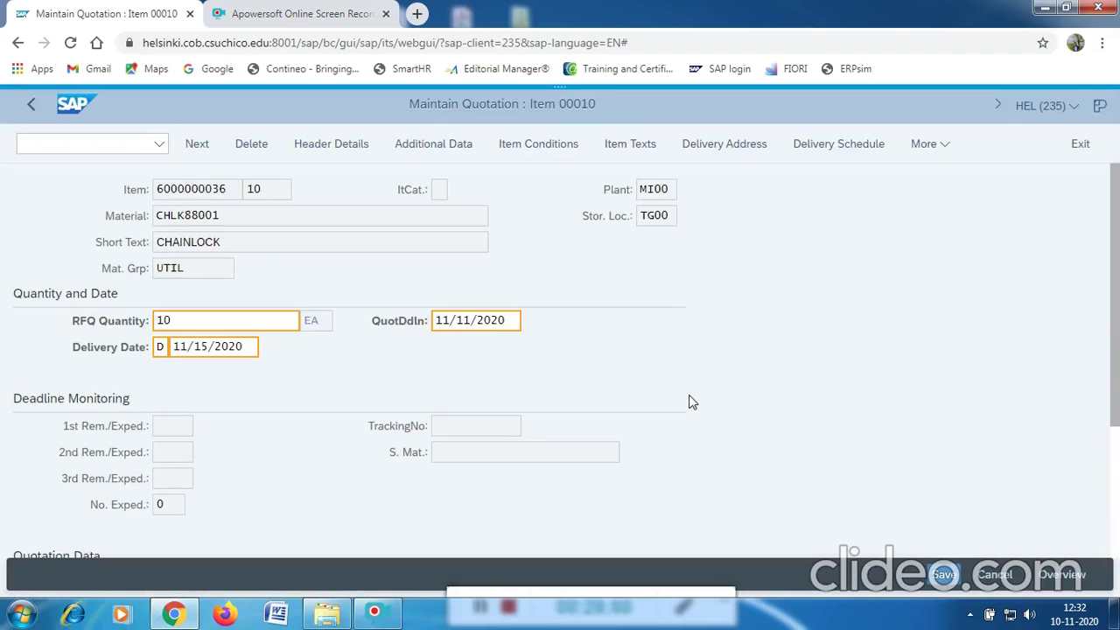
key(ctrl+s)
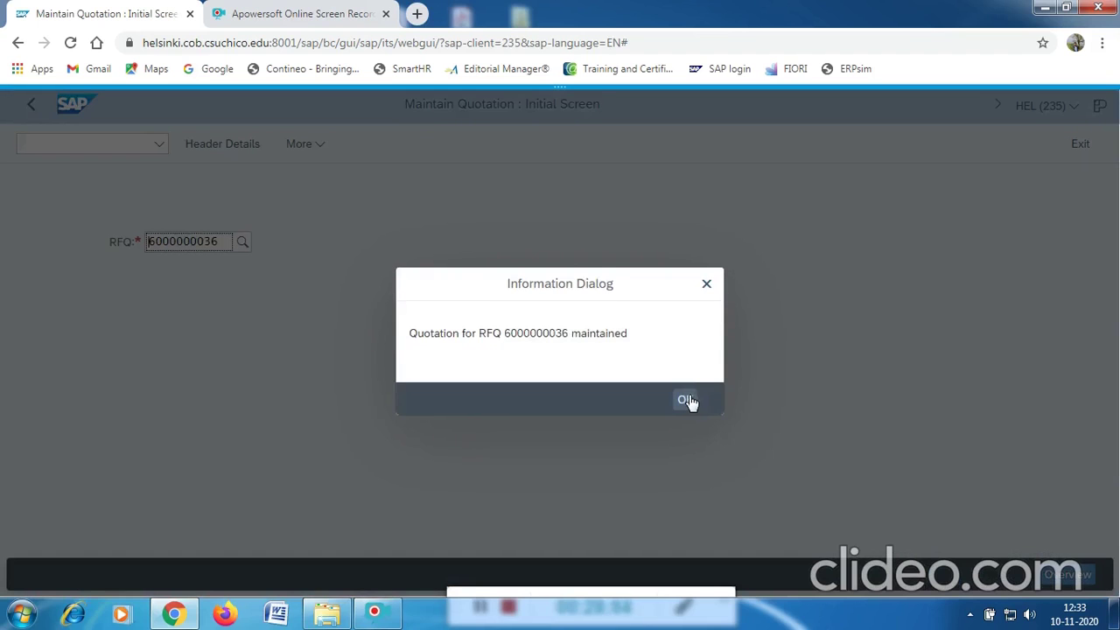
click(687, 400)
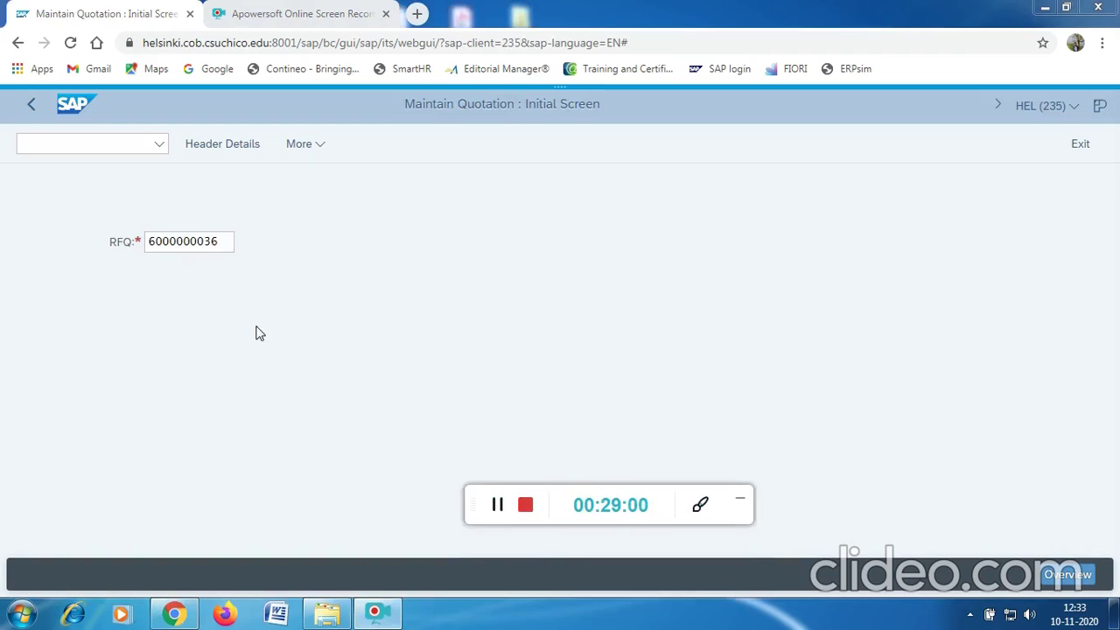
click(91, 145)
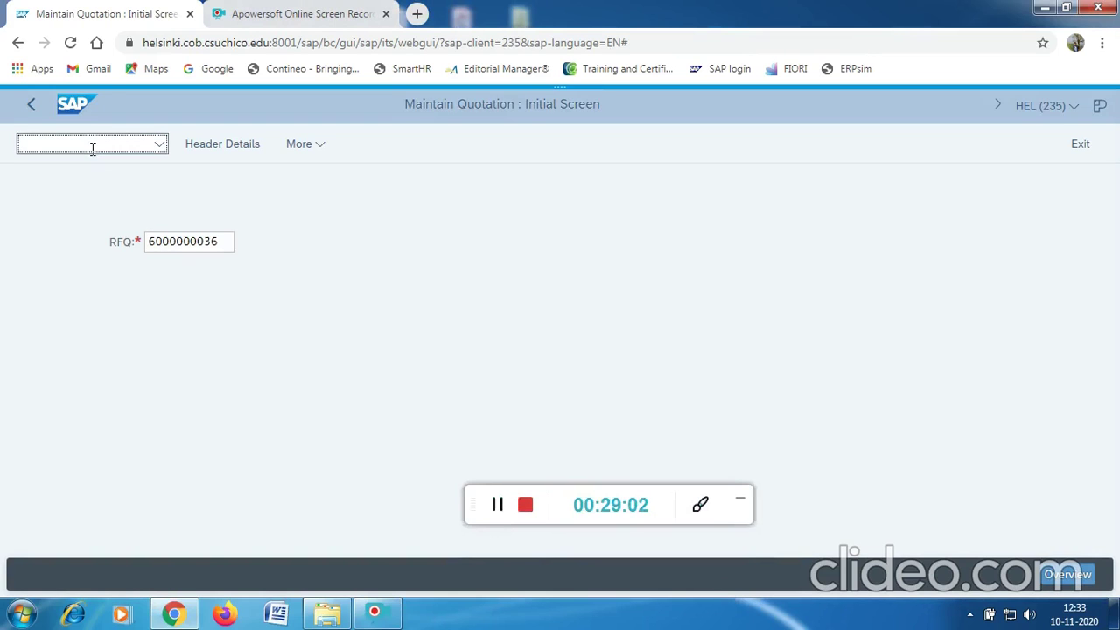
Leave the quotation with /N and open ME49 Price Comparison.
text(/N)
key(Return)
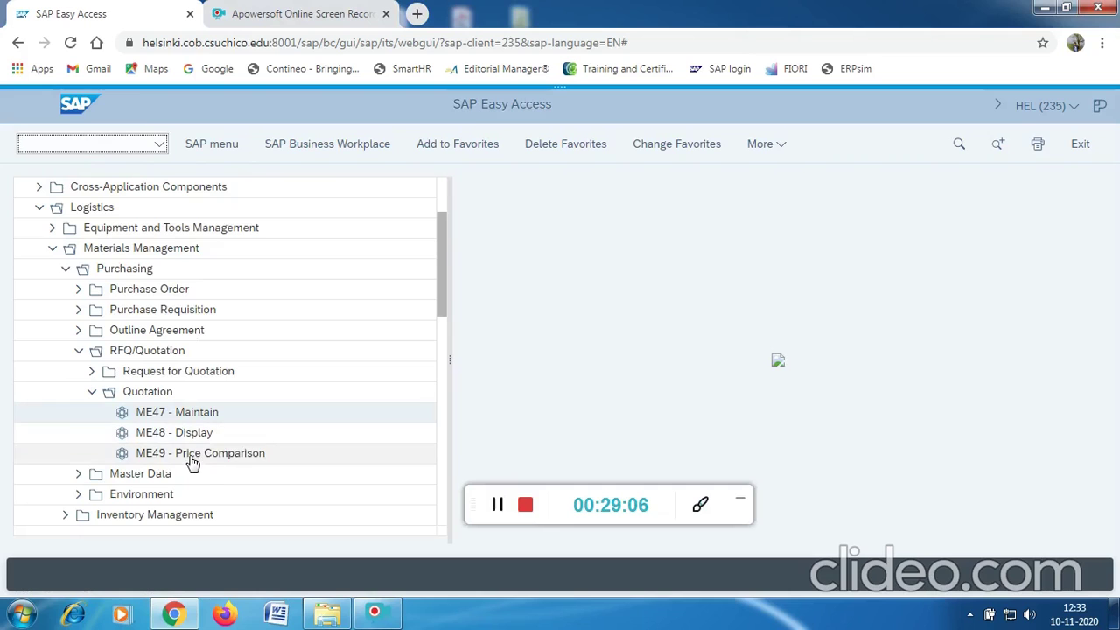
click(192, 462)
double_click(192, 462)
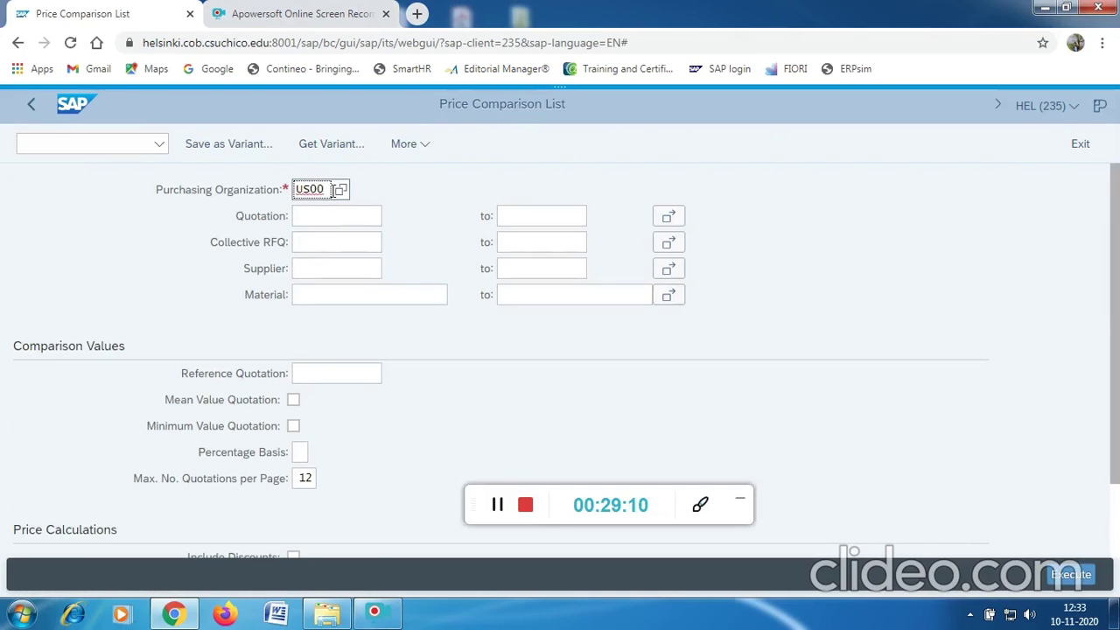
Enter collective RFQ RFQ88001 and pick material CHLK88001 from the search help.
click(324, 239)
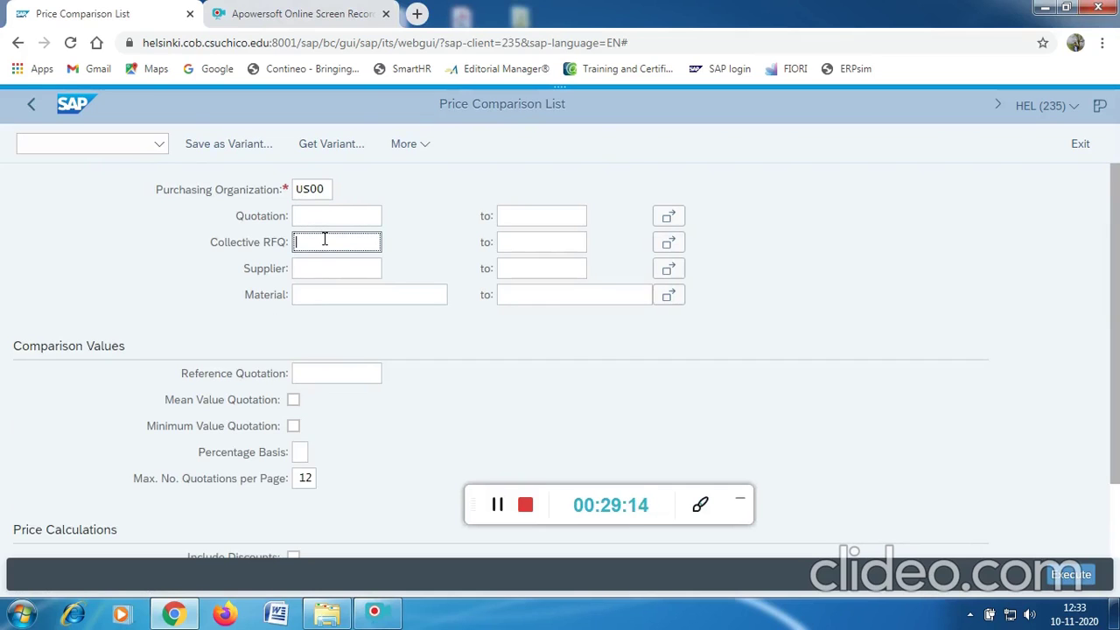
text(RFQ85001)
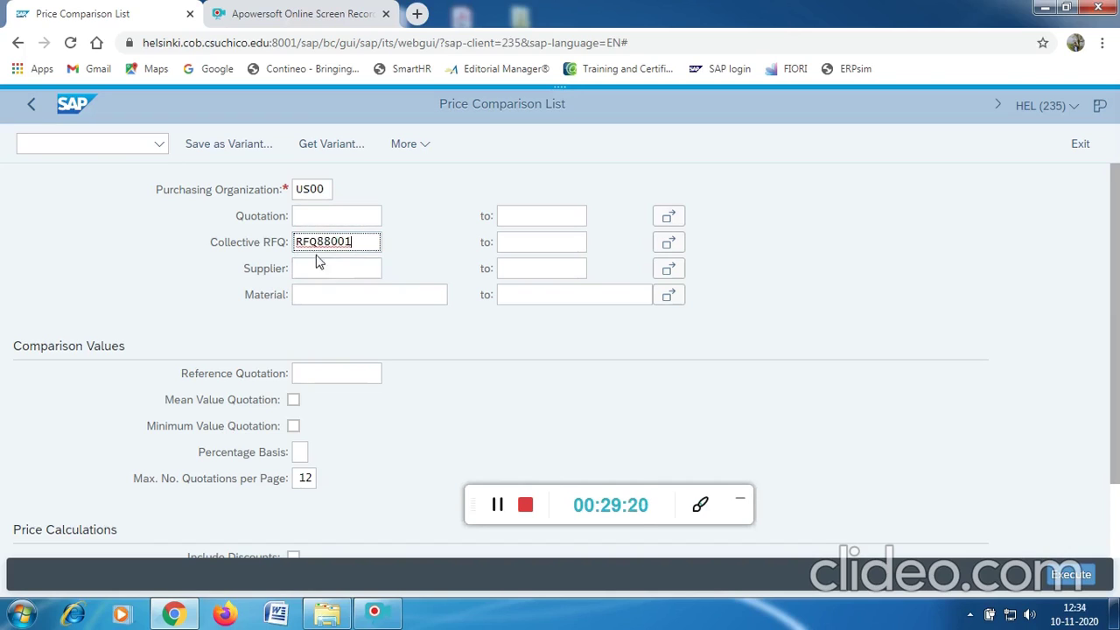
click(333, 298)
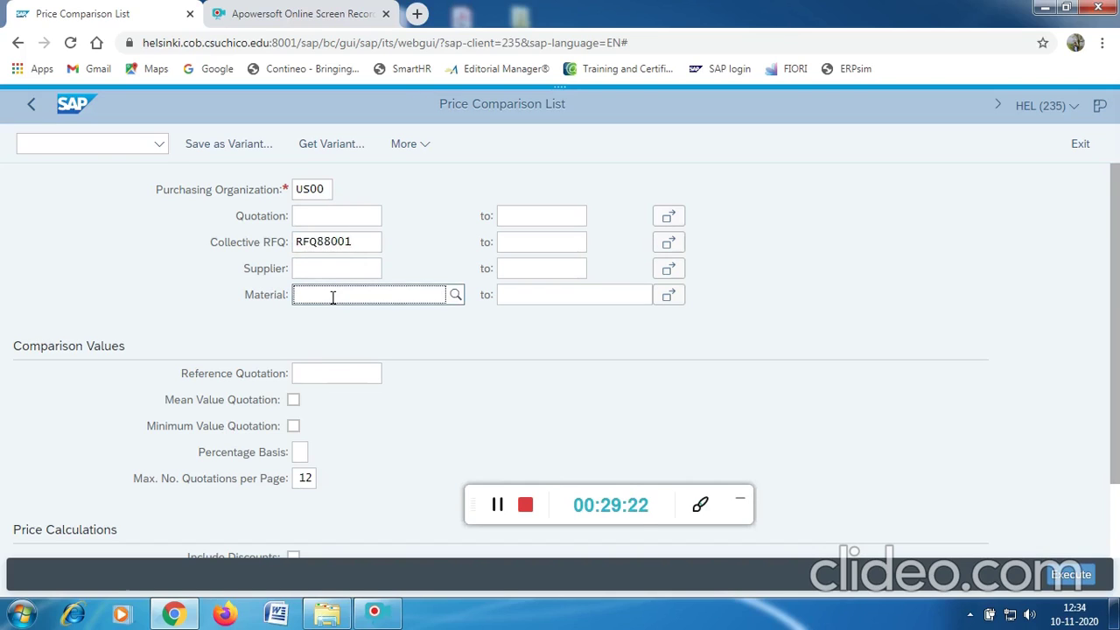
text(CHLK88001)
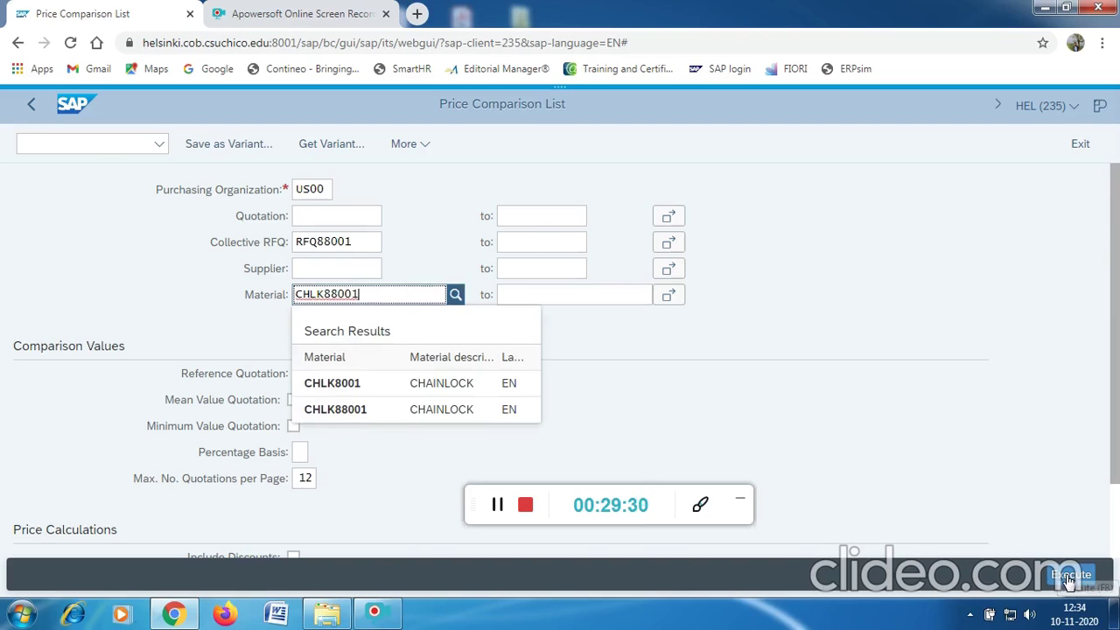
click(363, 413)
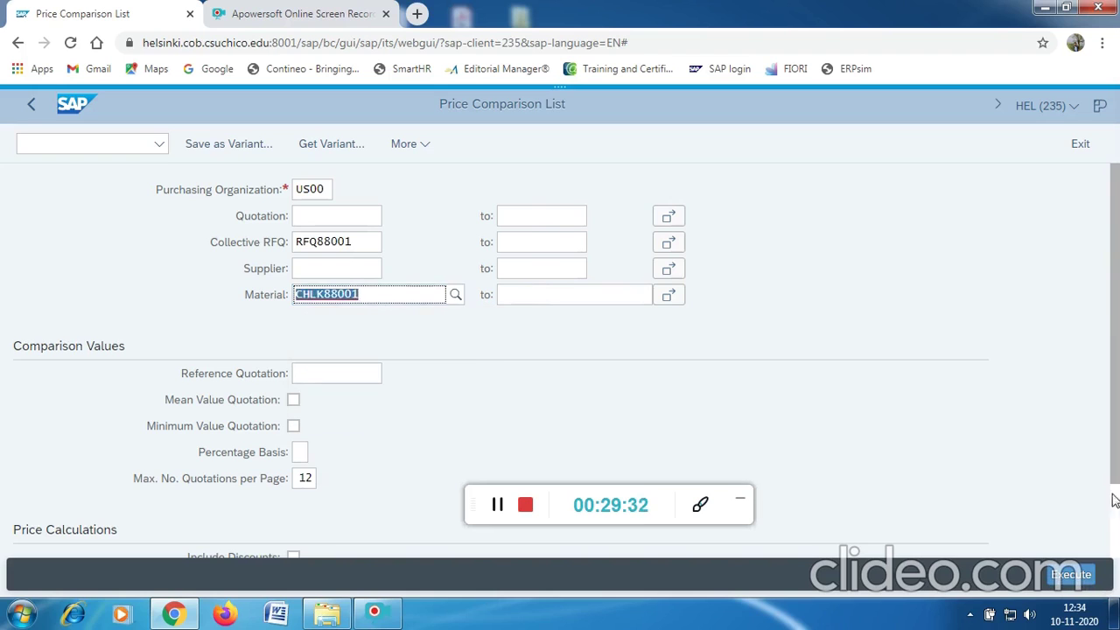
click(1085, 577)
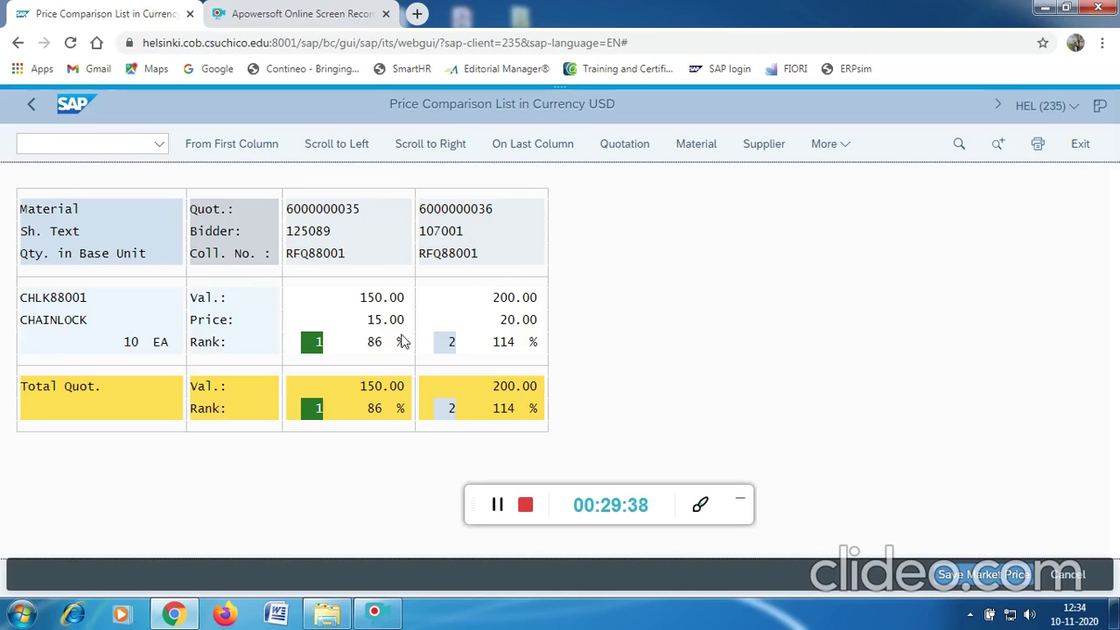
click(378, 321)
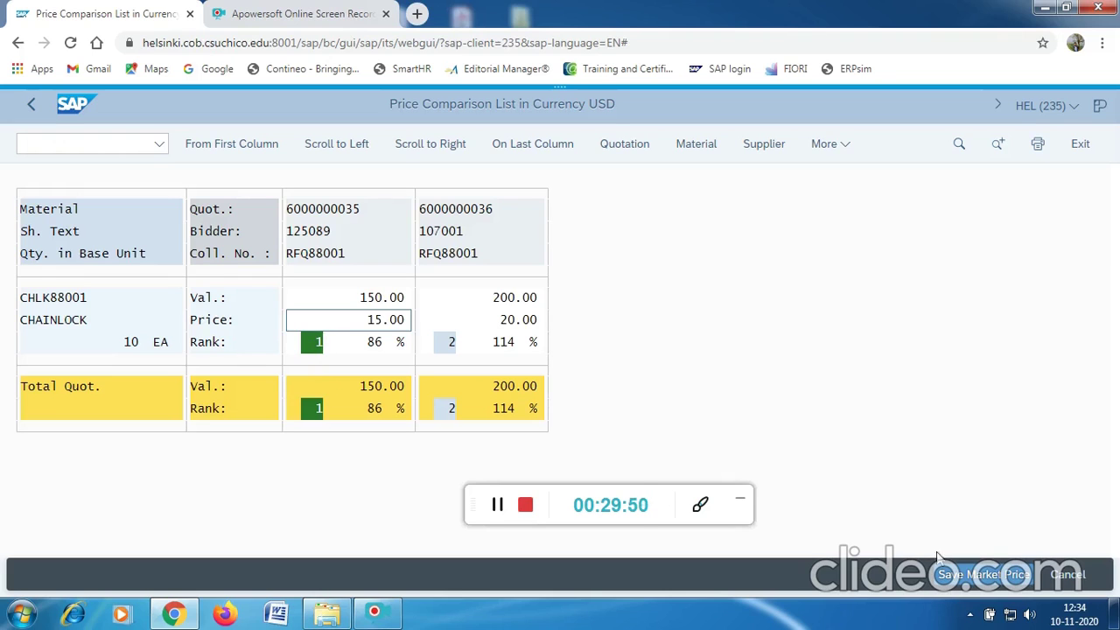
click(97, 146)
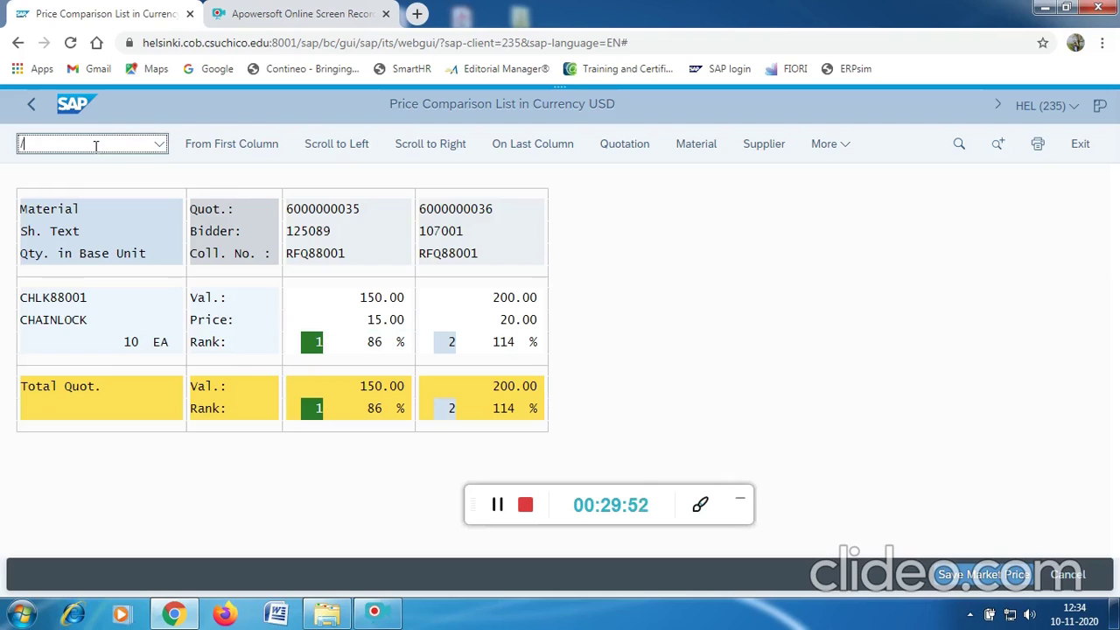
Exit to the SAP start page by entering /N twice.
text(/N)
key(Return)
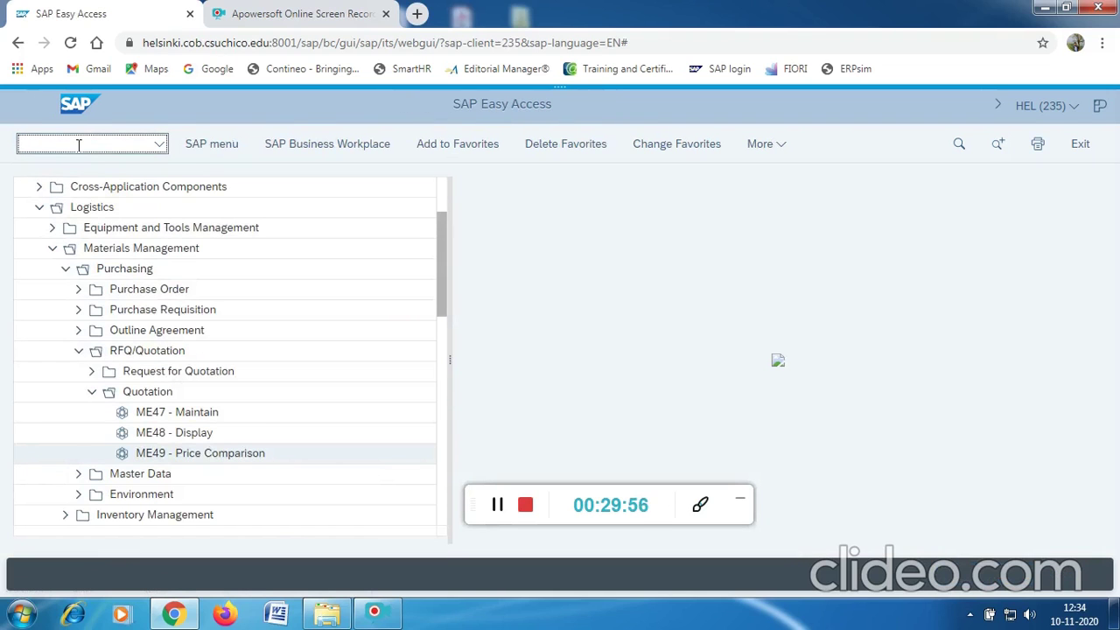
text(/N)
key(Return)
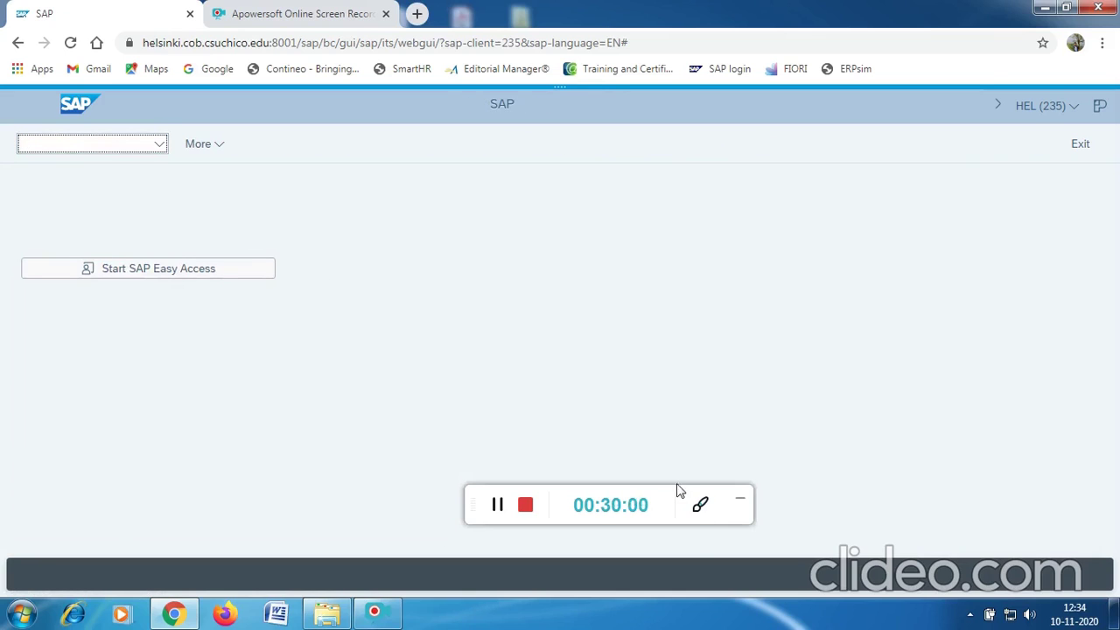
drag(677, 490, 670, 595)
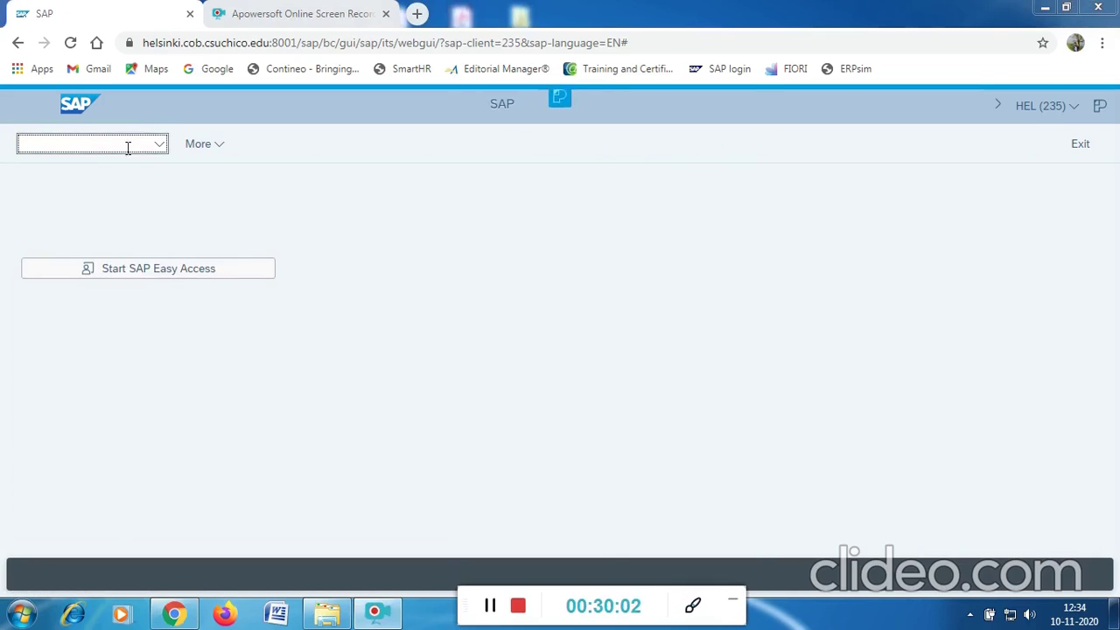
In Easy Access, expand Logistics > Materials Management > Purchasing > Purchase Order > Create and choose ME21N.
click(120, 268)
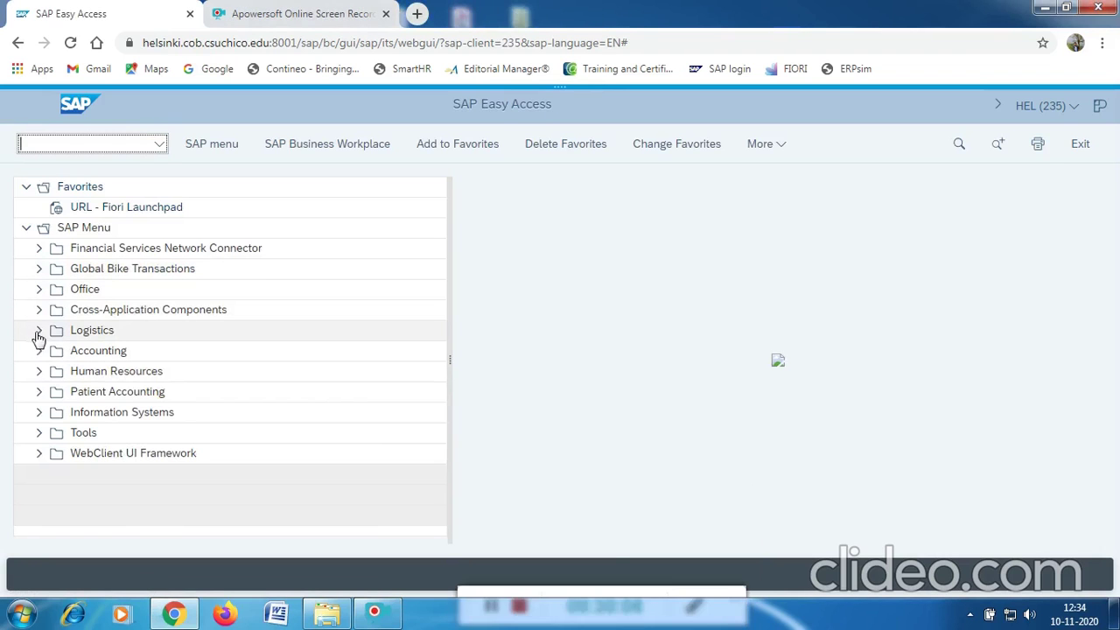
click(38, 333)
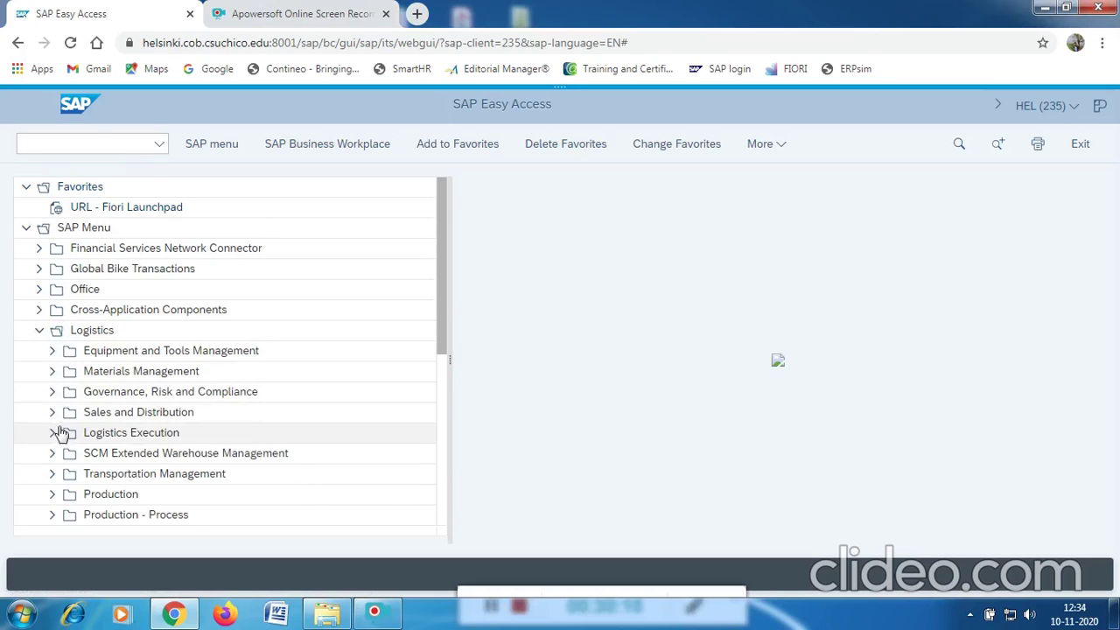
click(52, 371)
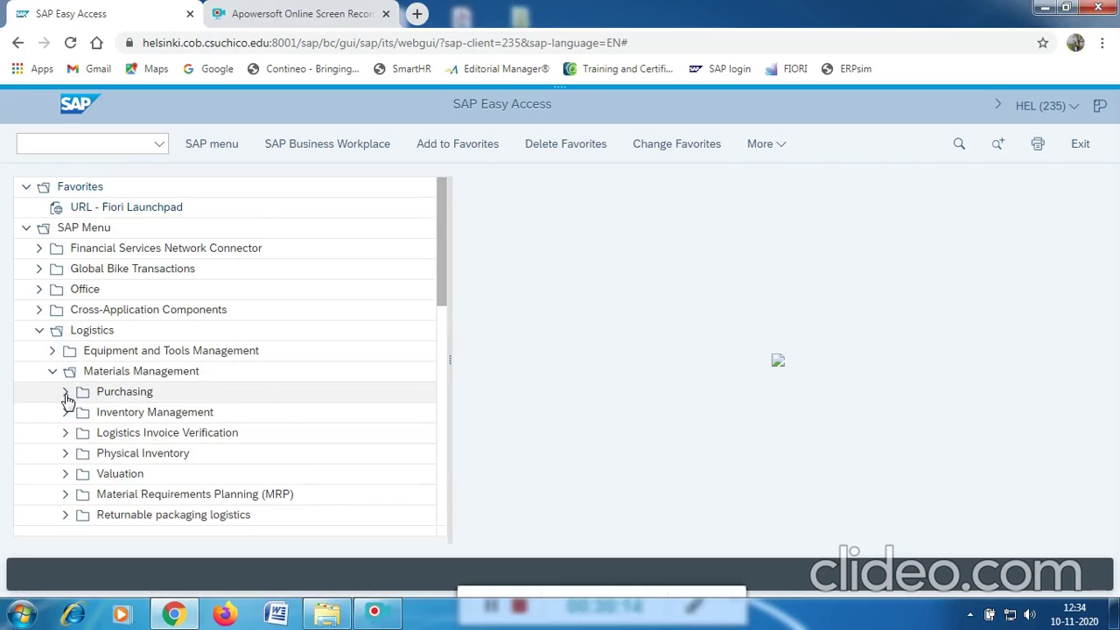
click(64, 393)
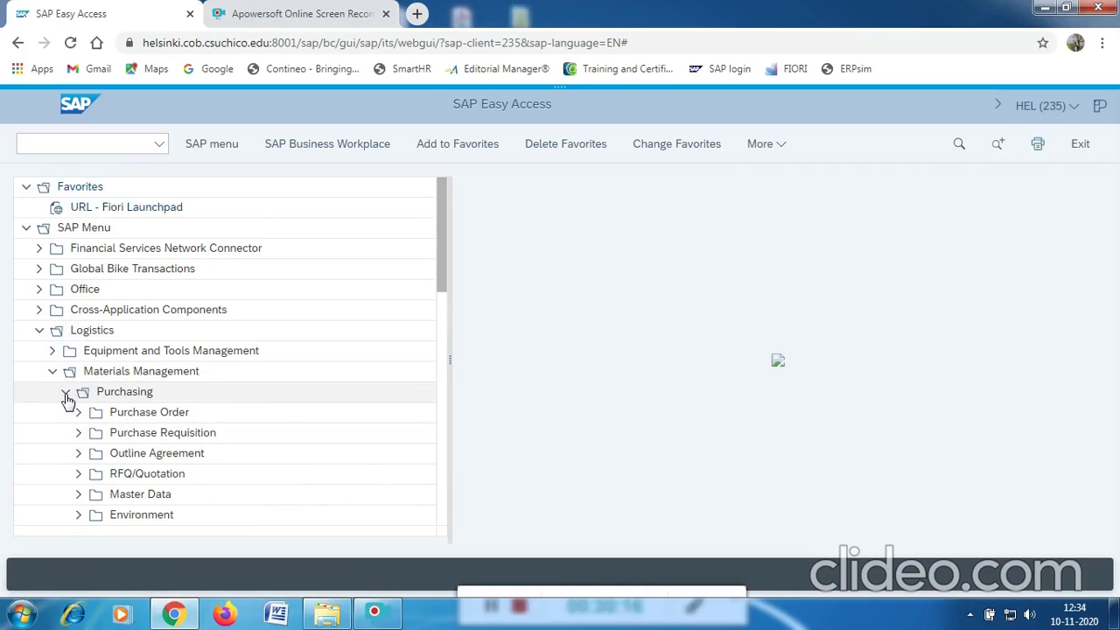
click(78, 416)
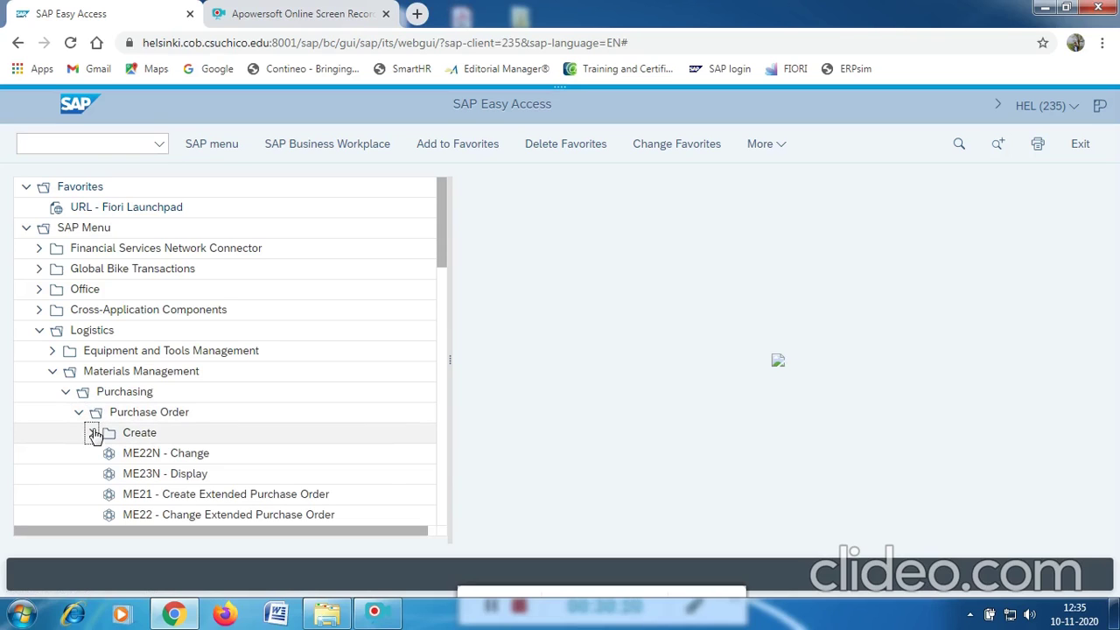
click(93, 432)
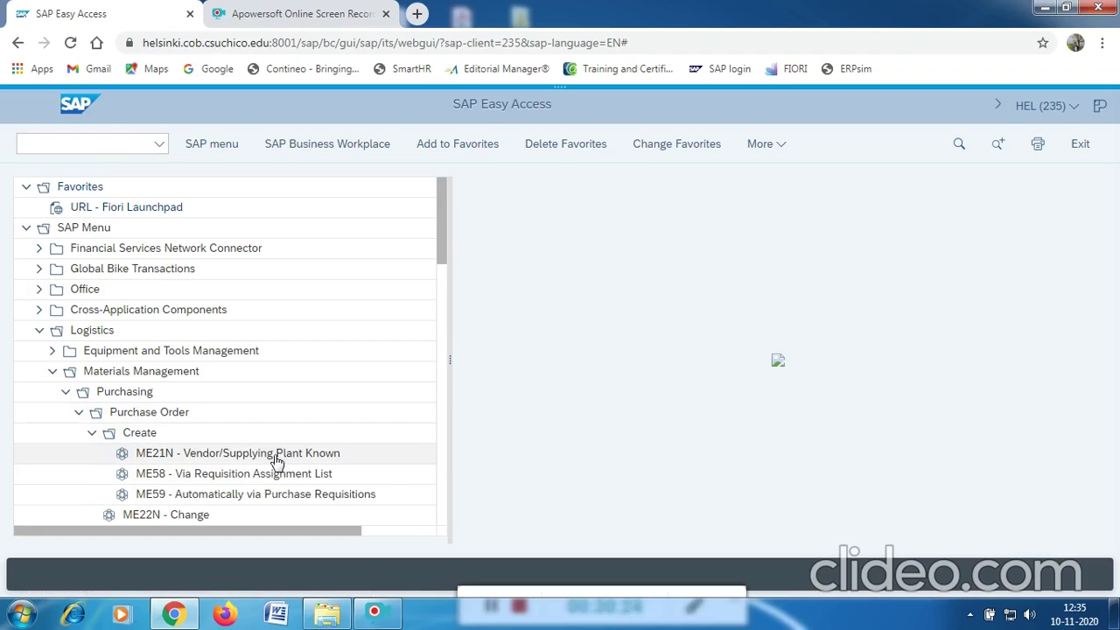
click(201, 462)
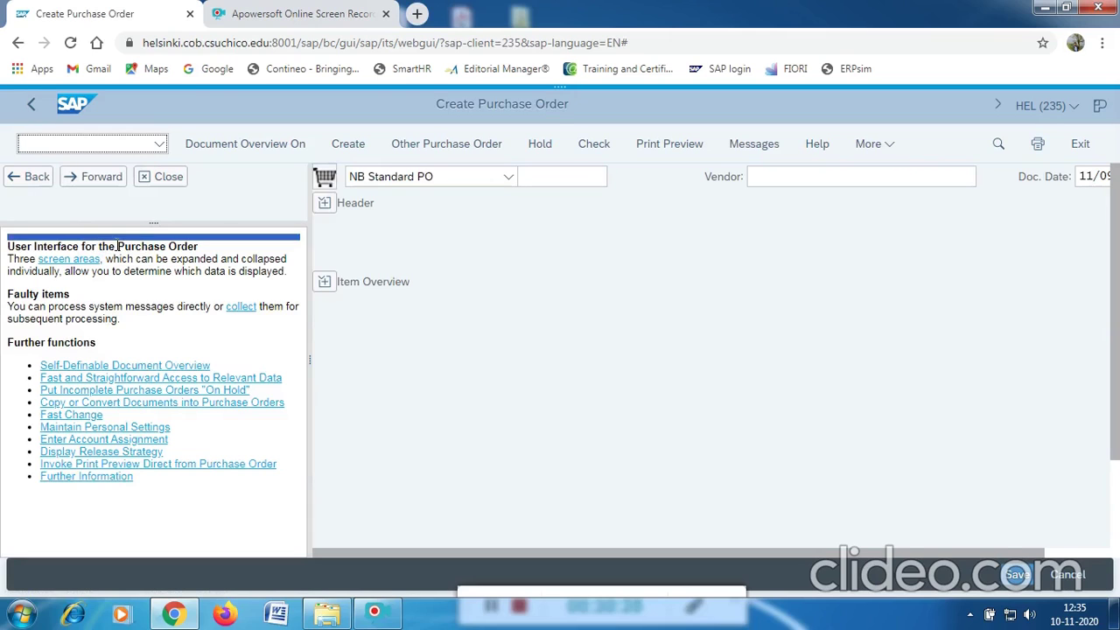
Close the help panel, show and widen the document overview, and choose the Purchase Requisitions variant.
click(170, 185)
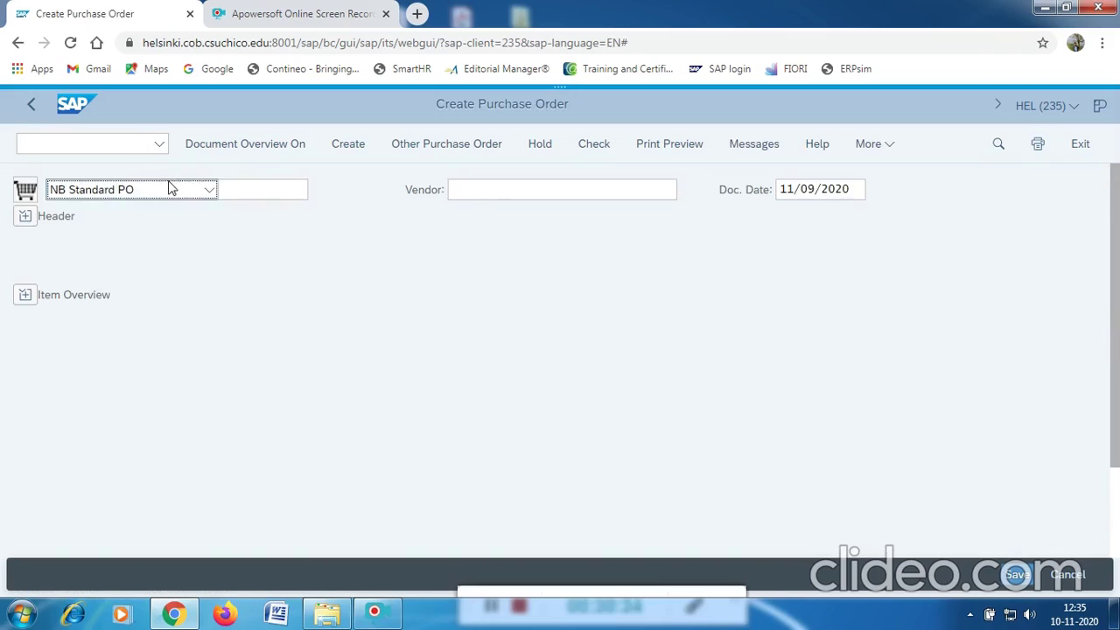
click(253, 150)
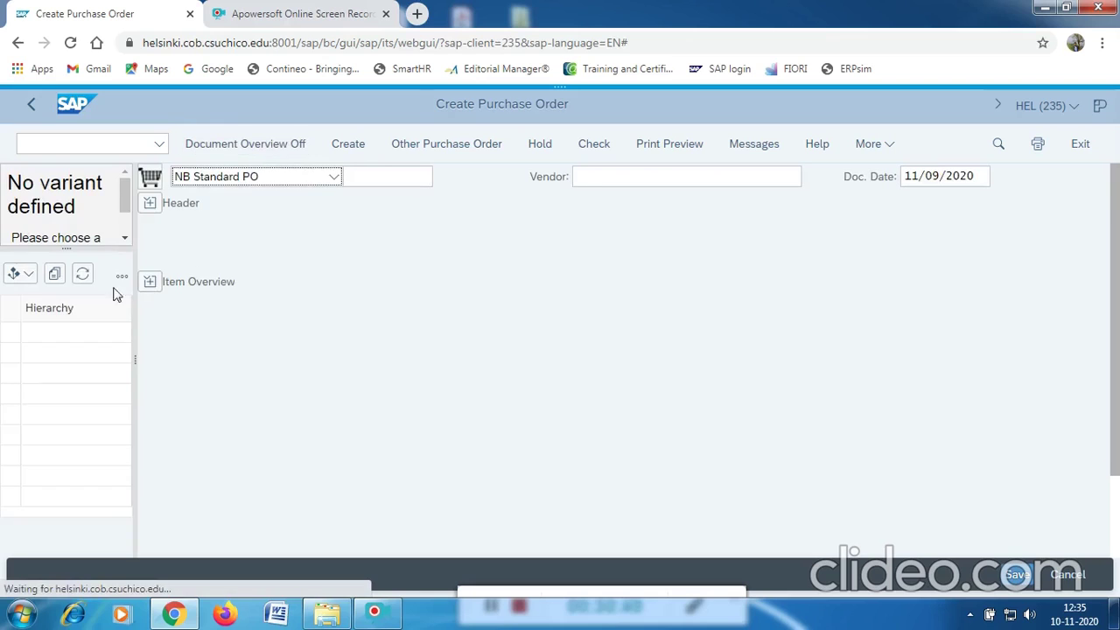
drag(136, 352, 191, 357)
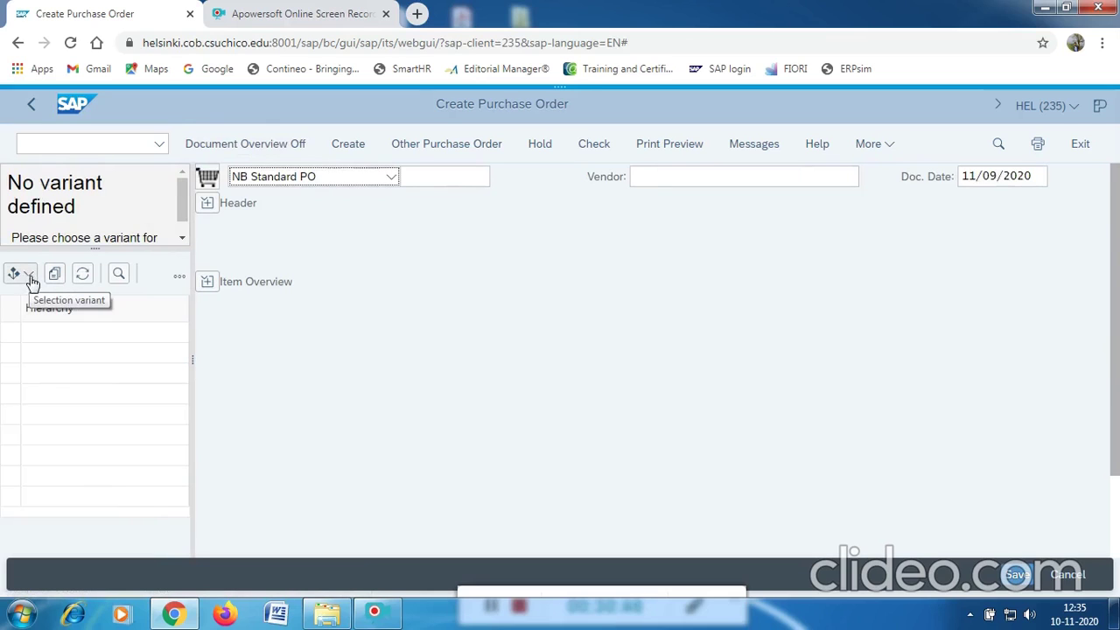
click(29, 275)
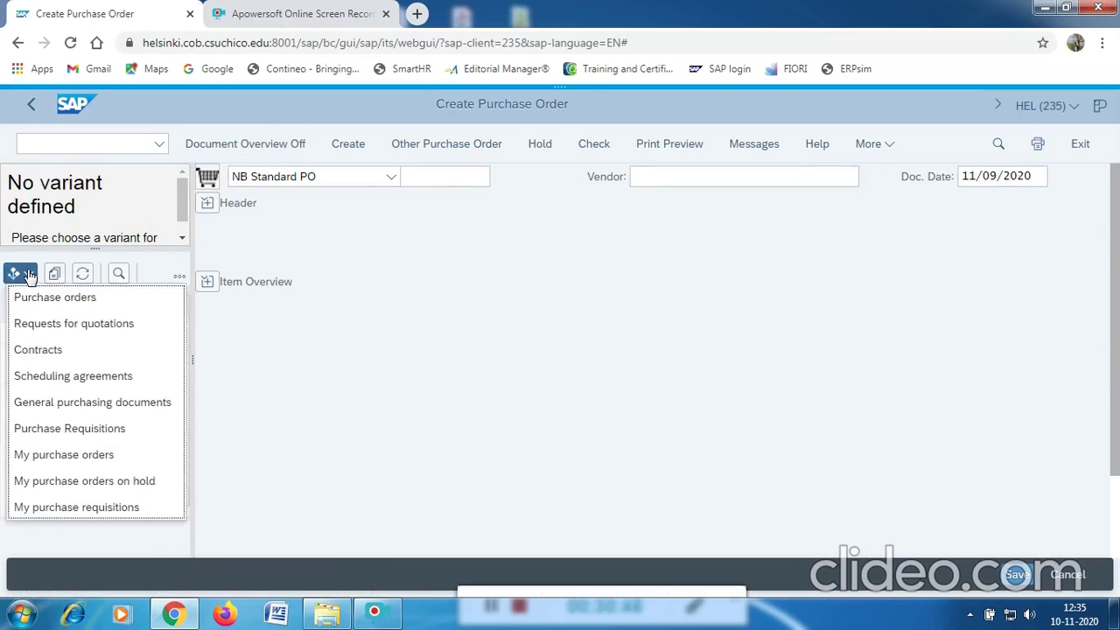
click(84, 428)
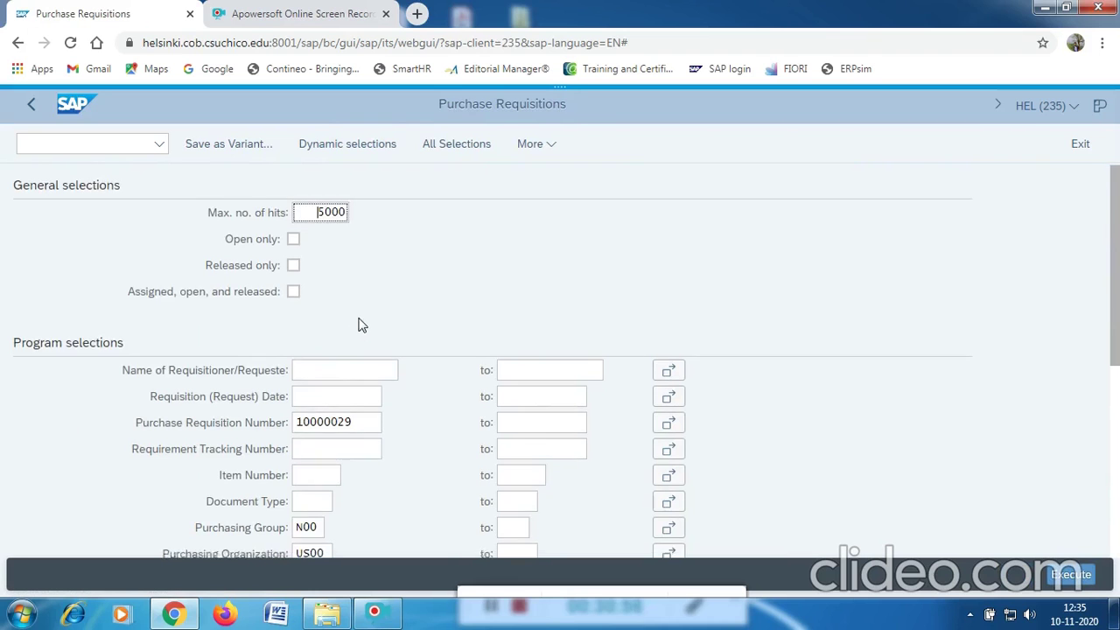
Execute the requisition search for CHLK88001 at MI00 and continue past 'No data satisfying selection criteria exists'.
scroll(362, 325, down, 3)
scroll(361, 325, up, 3)
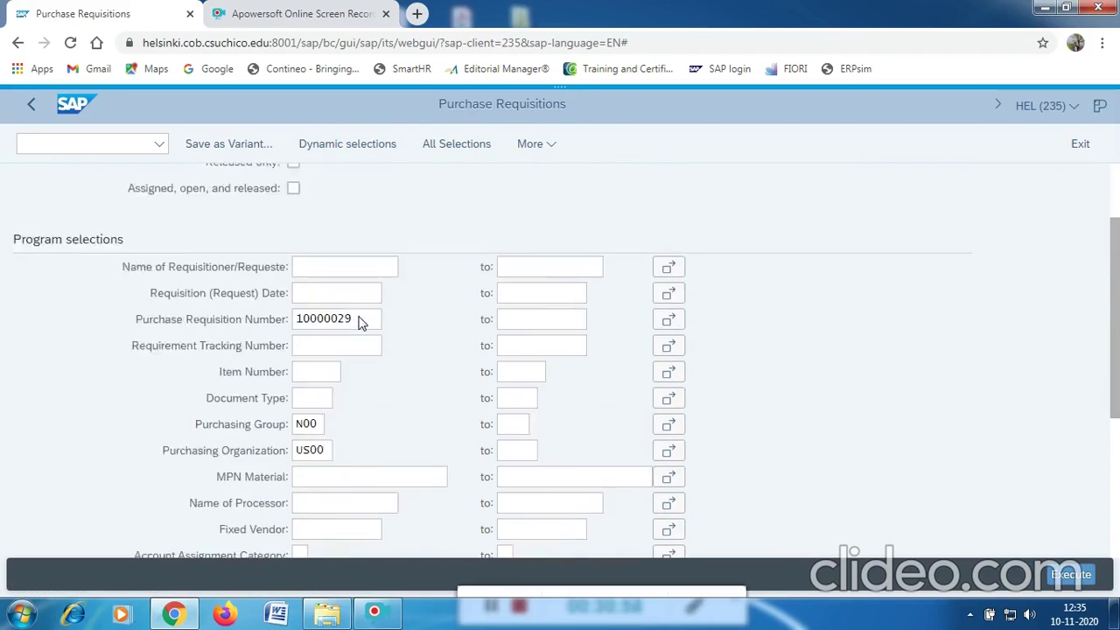
scroll(361, 325, down, 5)
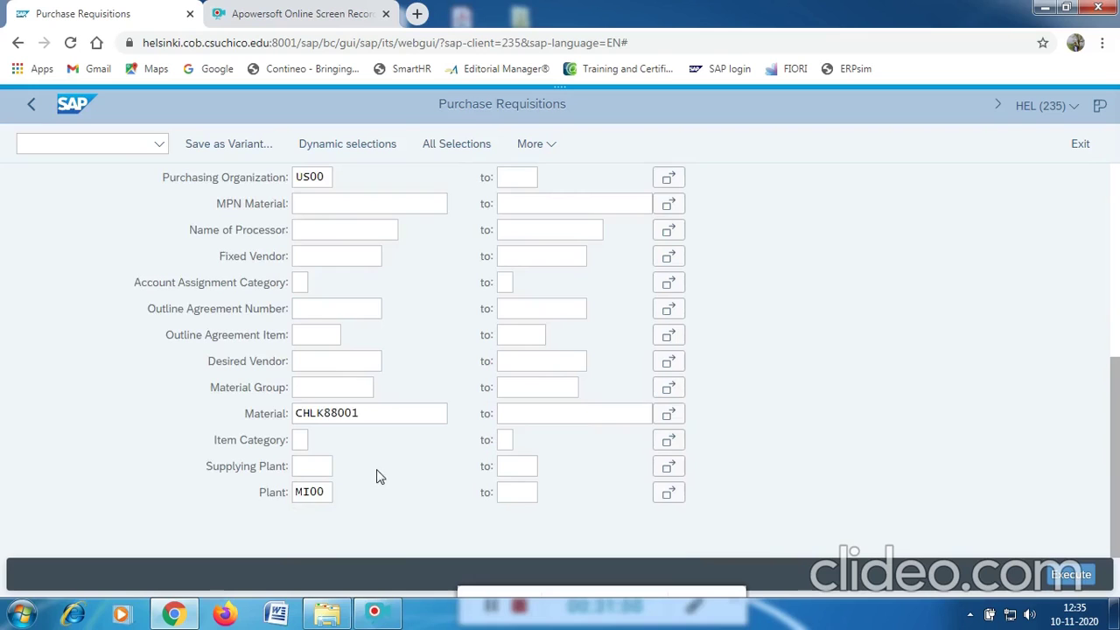
scroll(374, 452, up, 3)
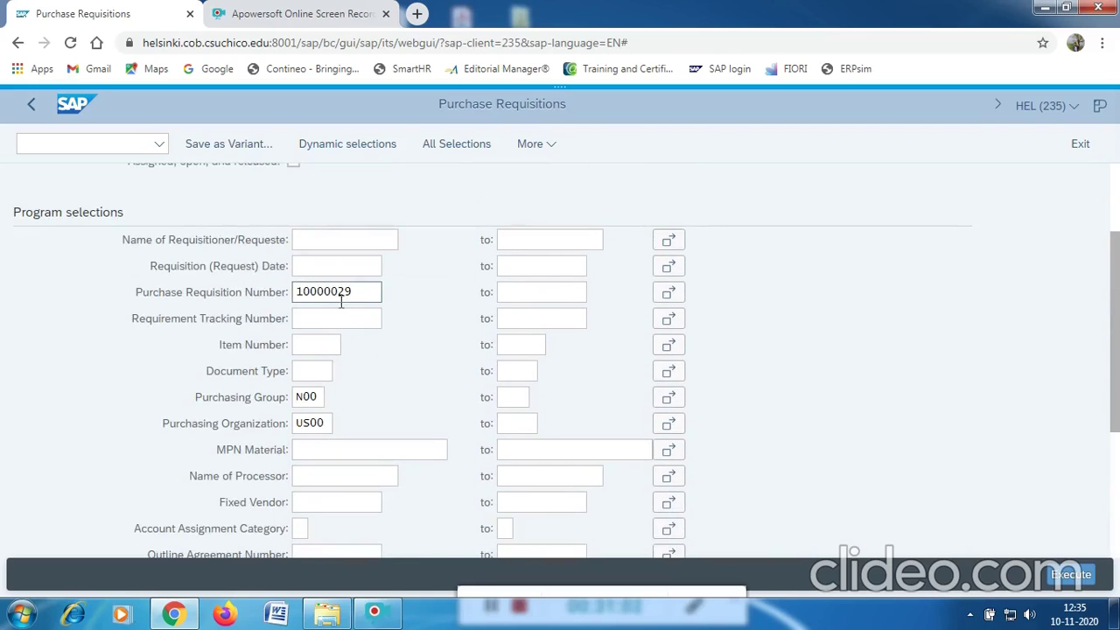
drag(358, 293, 291, 304)
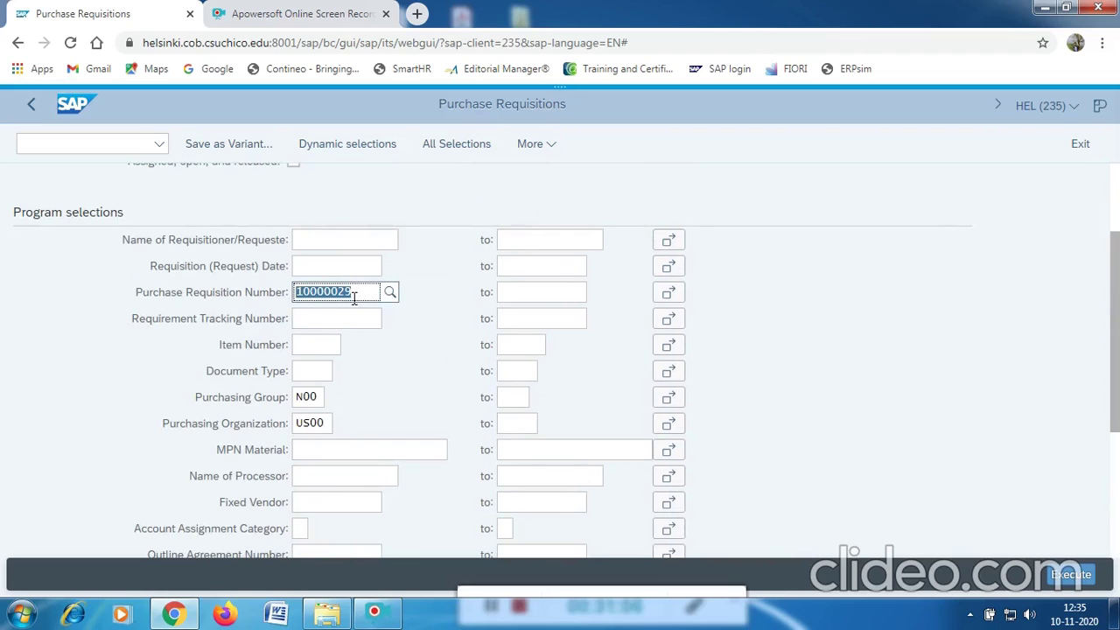
scroll(440, 344, down, 3)
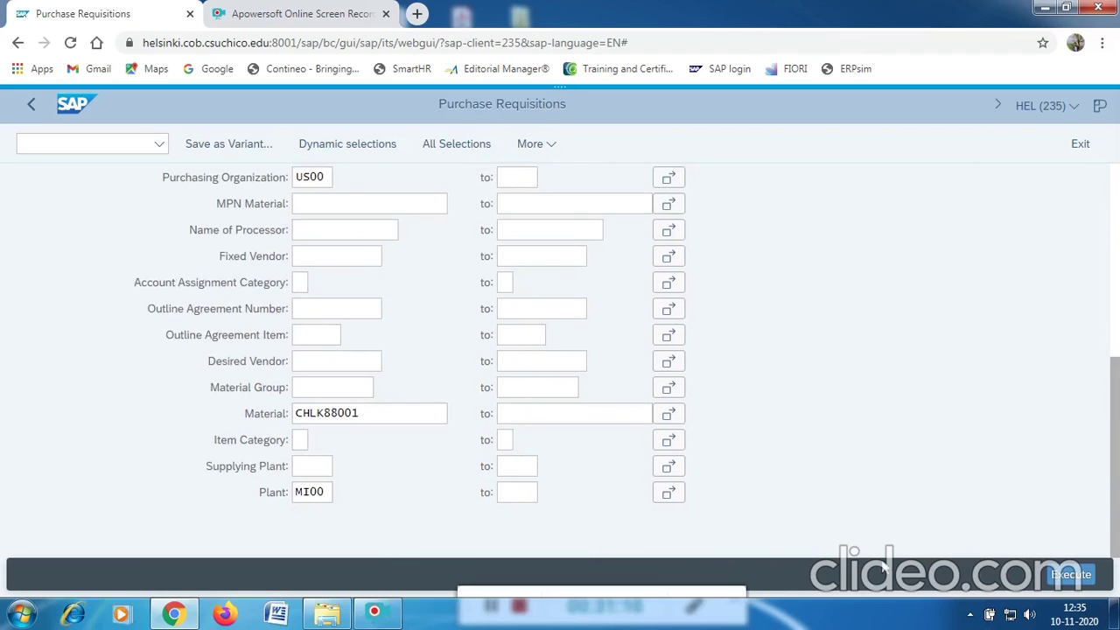
scroll(580, 507, up, 2)
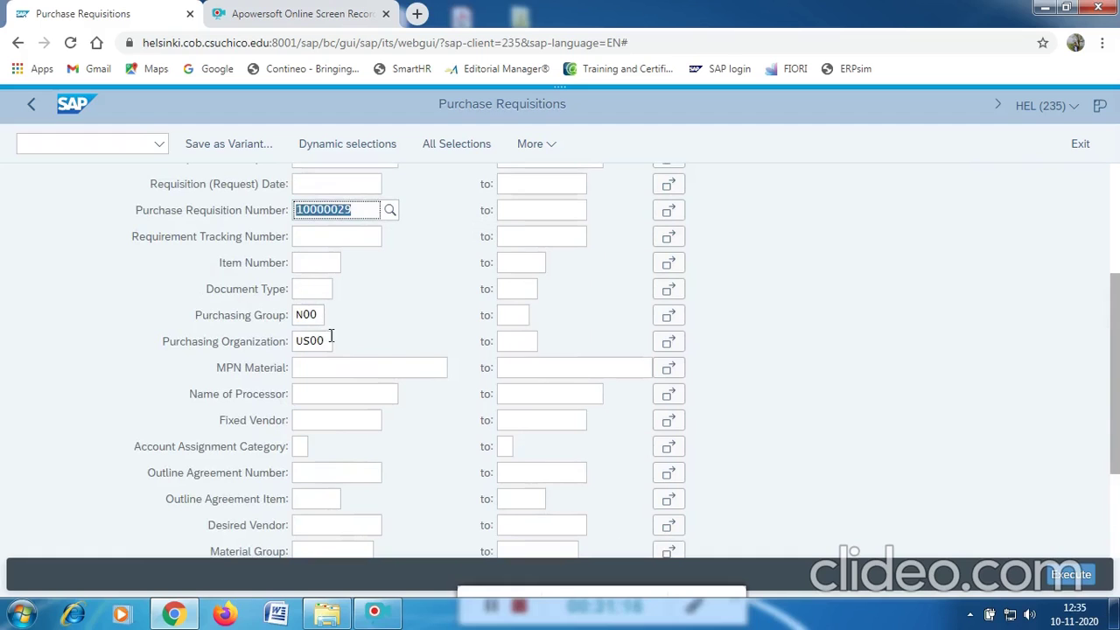
scroll(376, 387, down, 2)
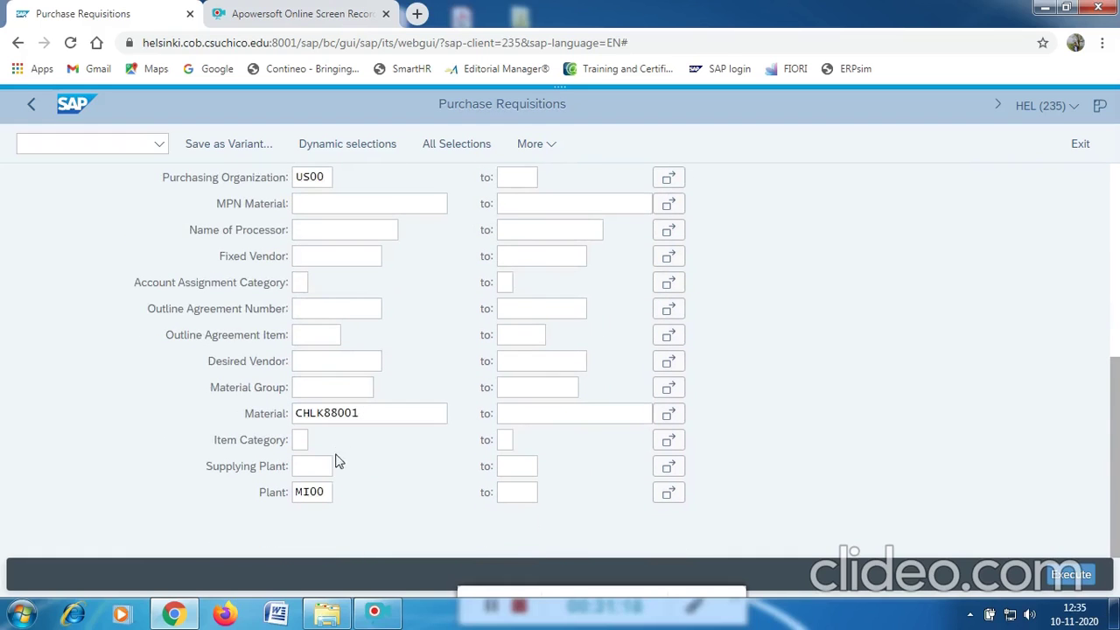
click(1069, 576)
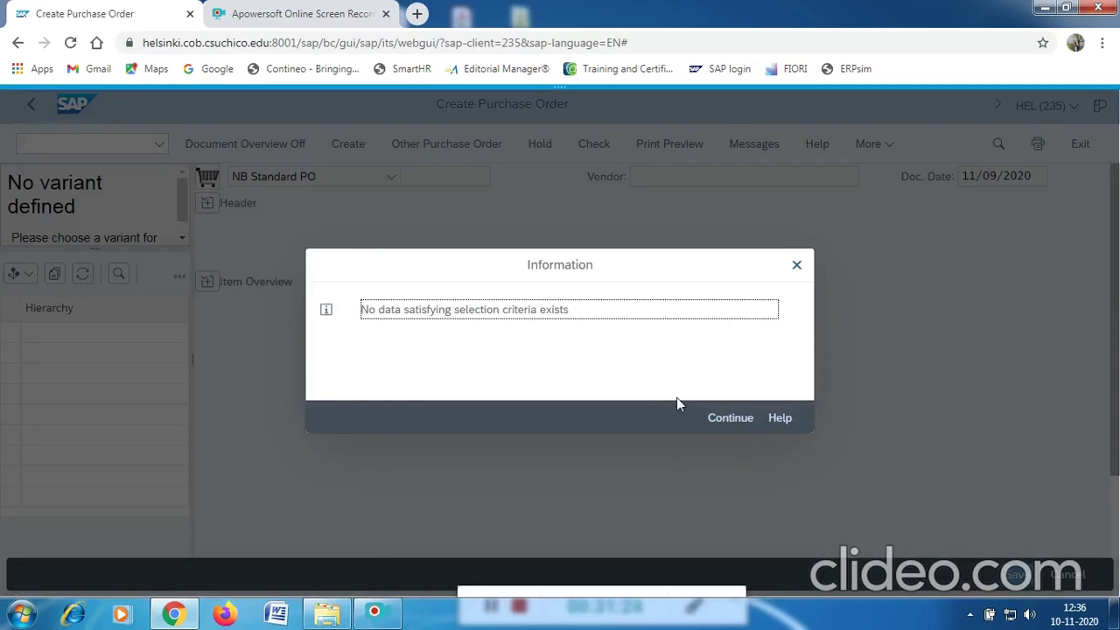
click(746, 417)
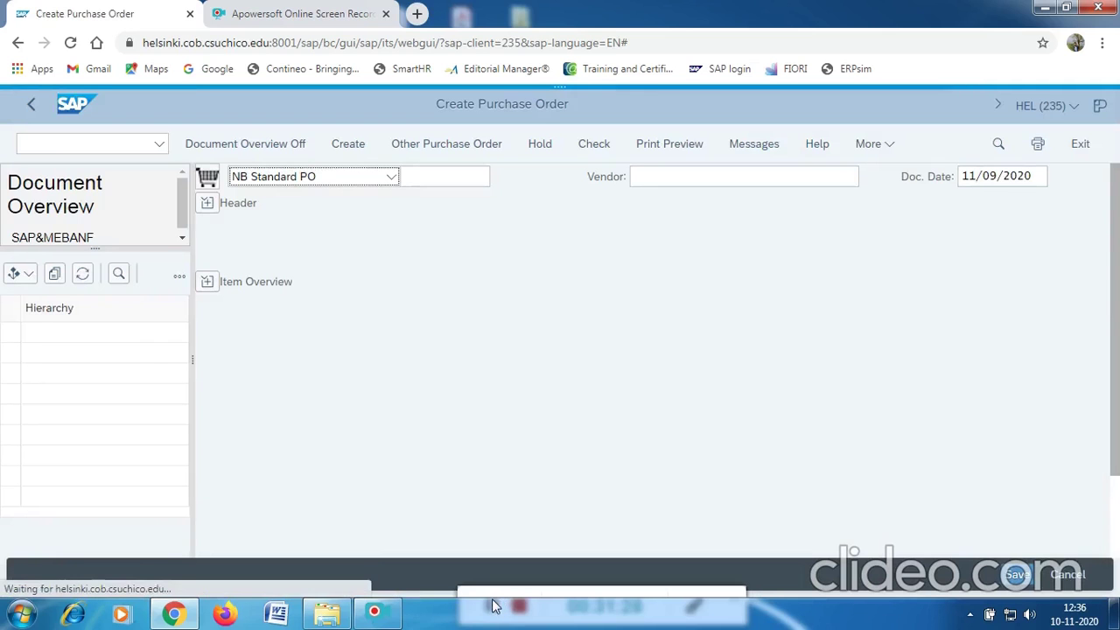
Switch the overview to Requests for quotations and clear the preset vendor 107001.
click(32, 277)
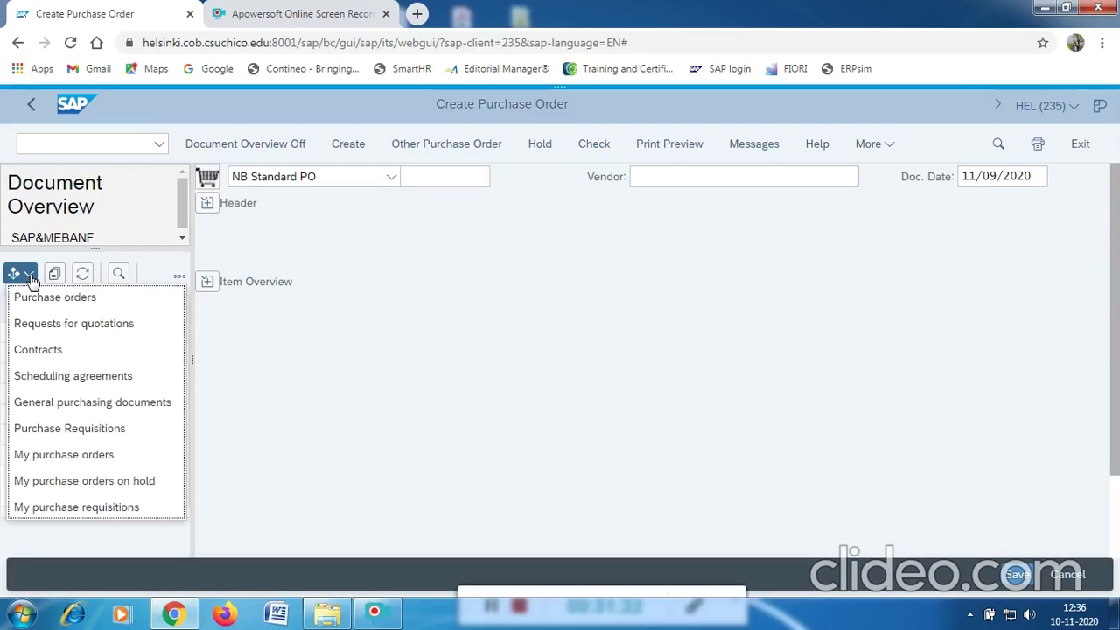
click(83, 330)
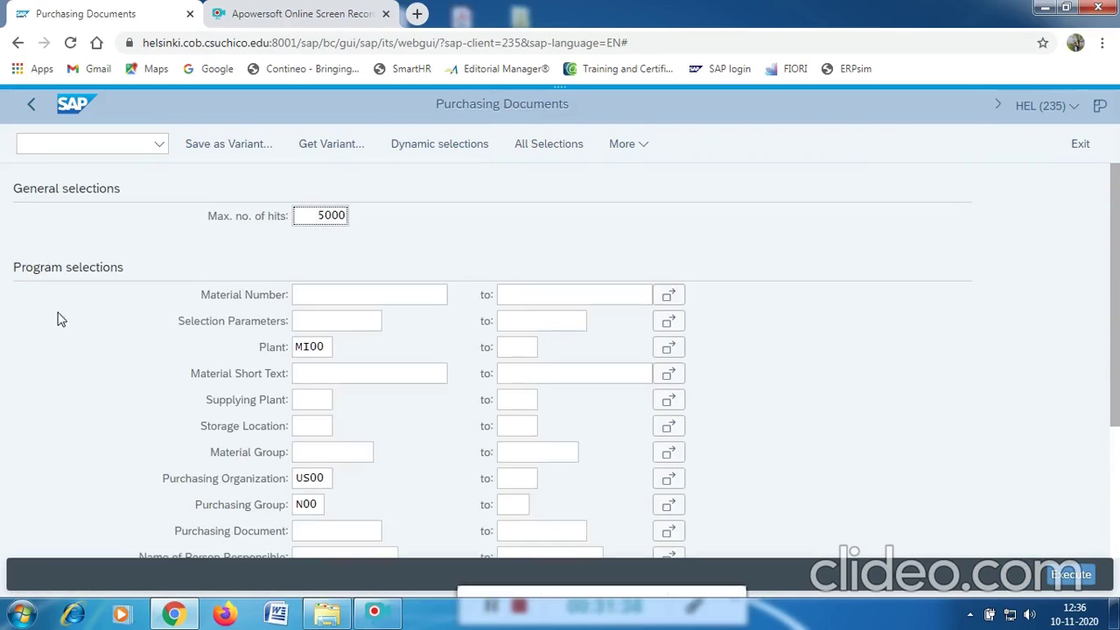
scroll(356, 315, down, 3)
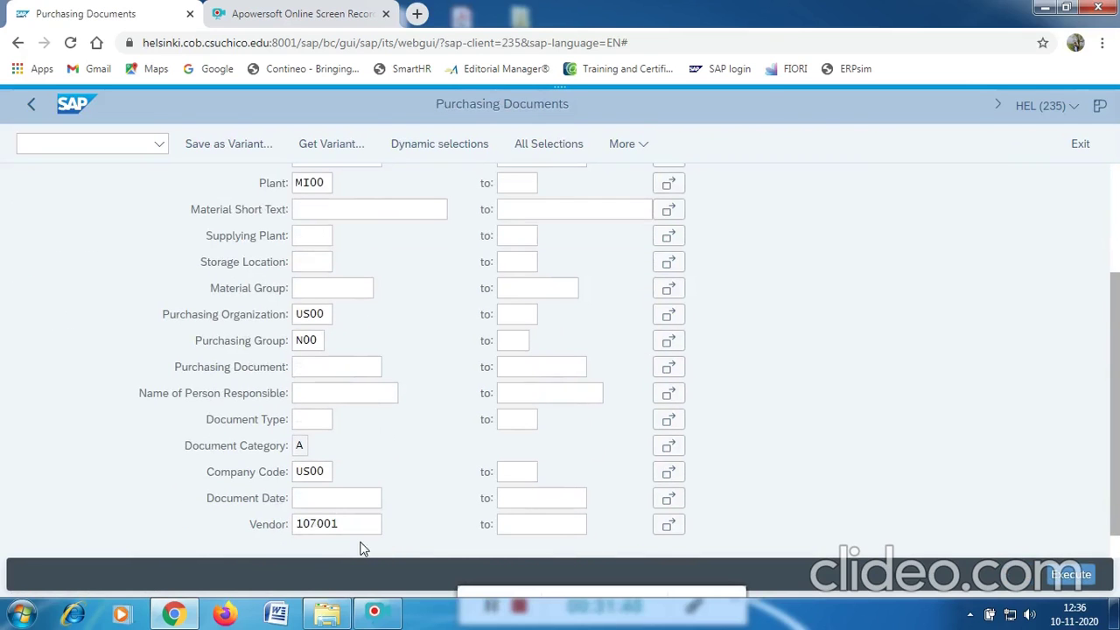
drag(355, 522, 284, 516)
key(BackSpace)
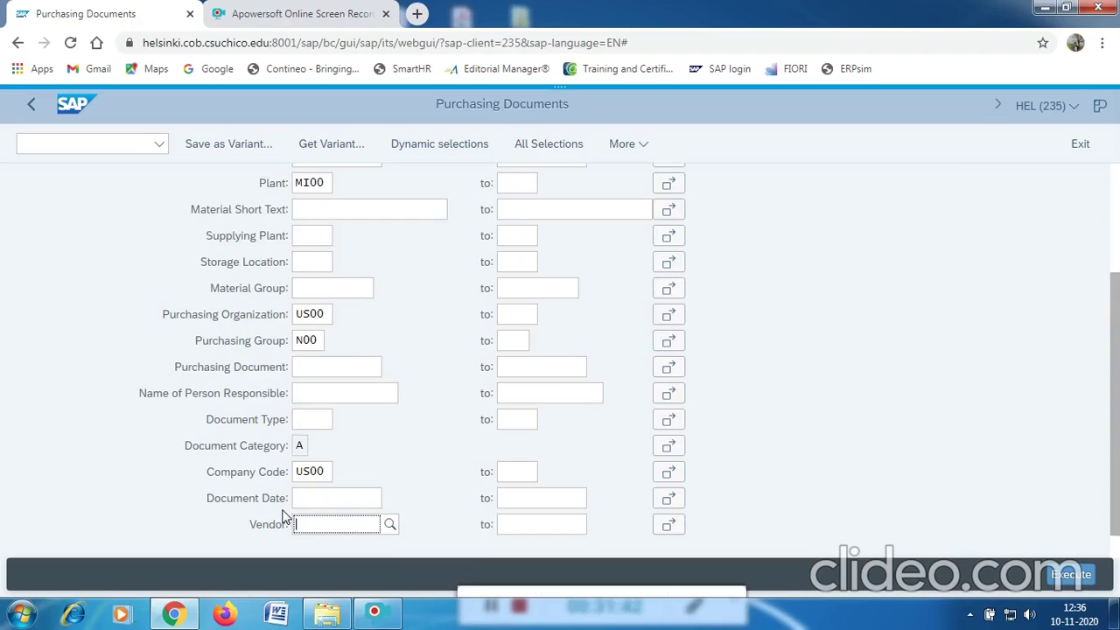
scroll(370, 367, up, 3)
click(334, 296)
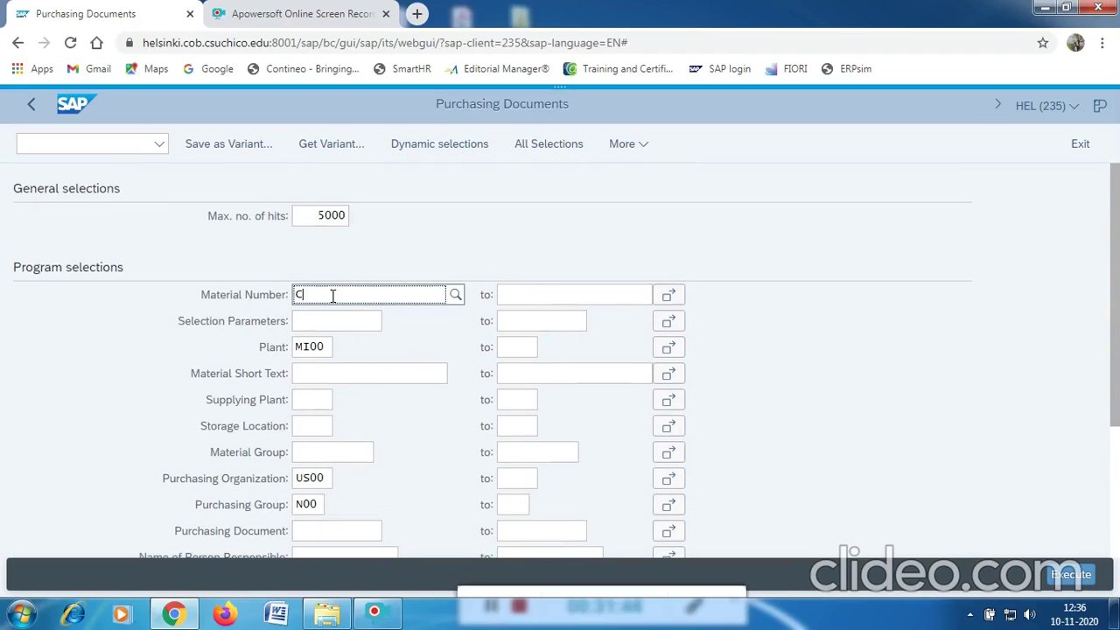
text(CHLK88001)
scroll(376, 271, down, 2)
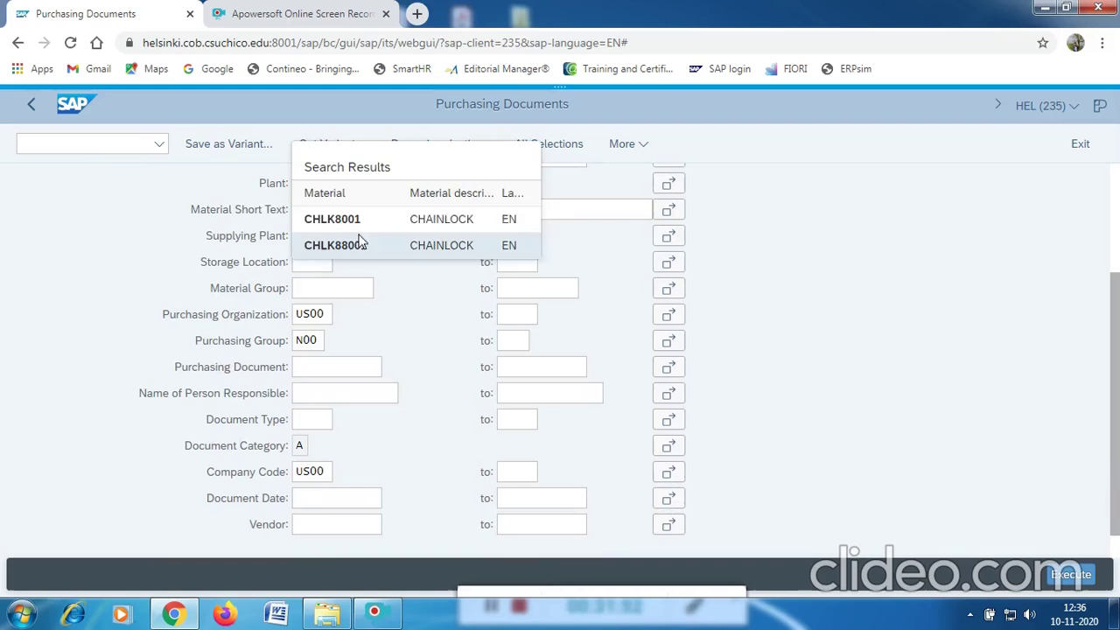
click(145, 195)
click(311, 183)
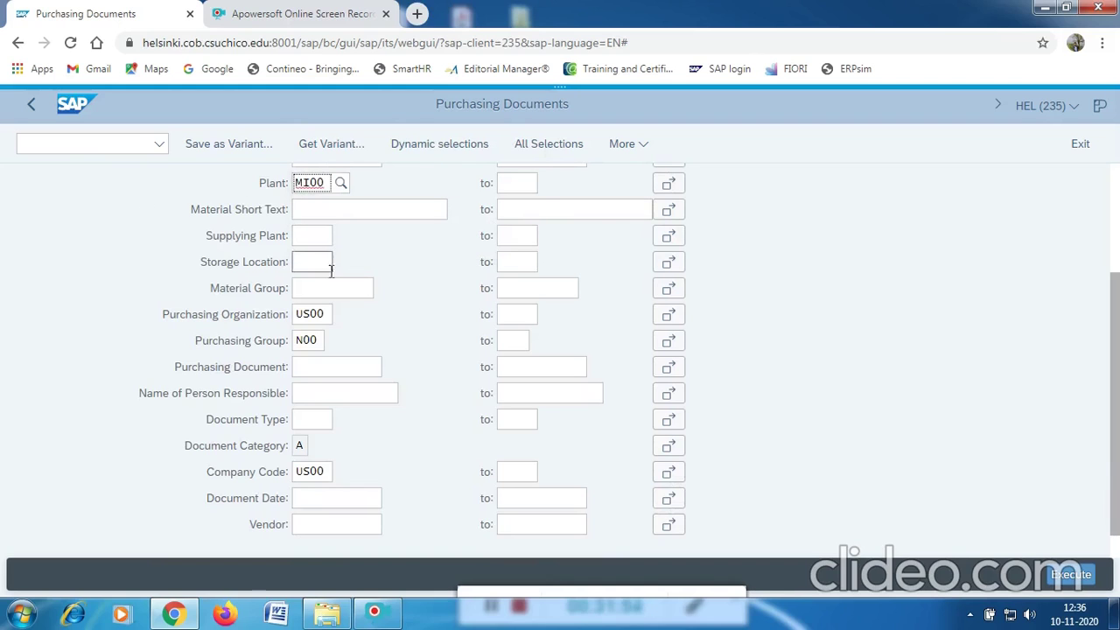
click(1060, 573)
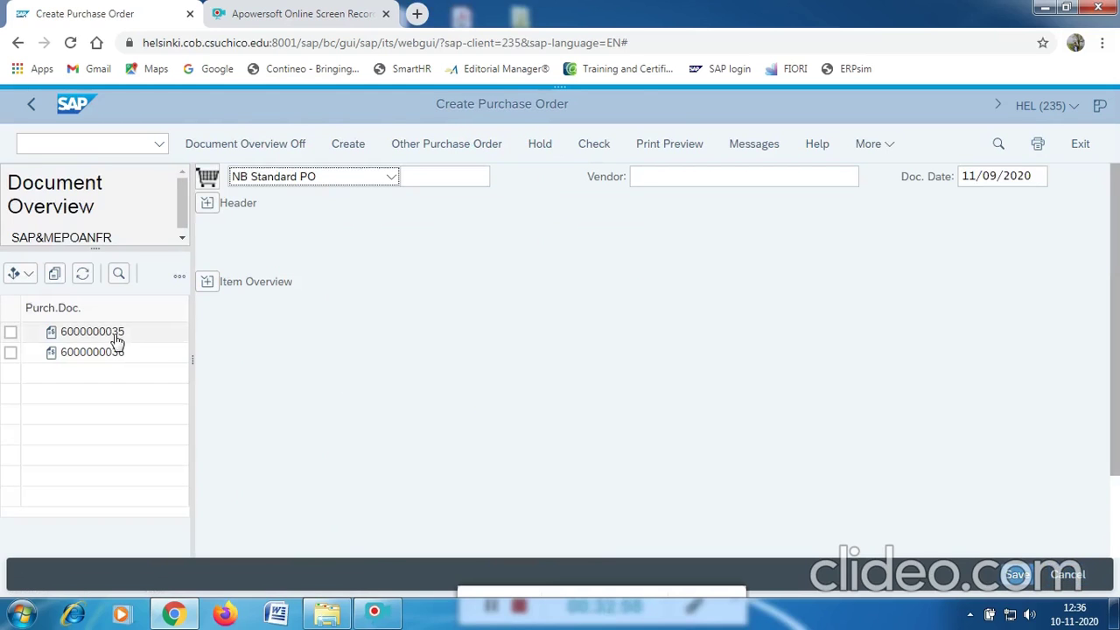
Add the Vendor name column to the document overview layout and widen the pane to show it.
drag(192, 370, 230, 384)
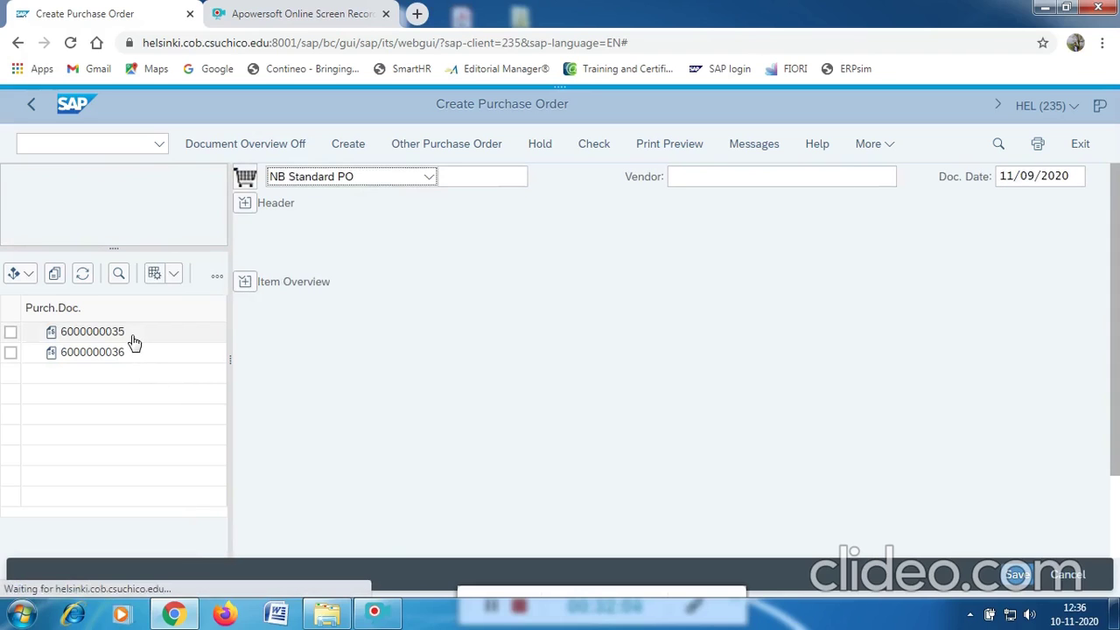
click(175, 277)
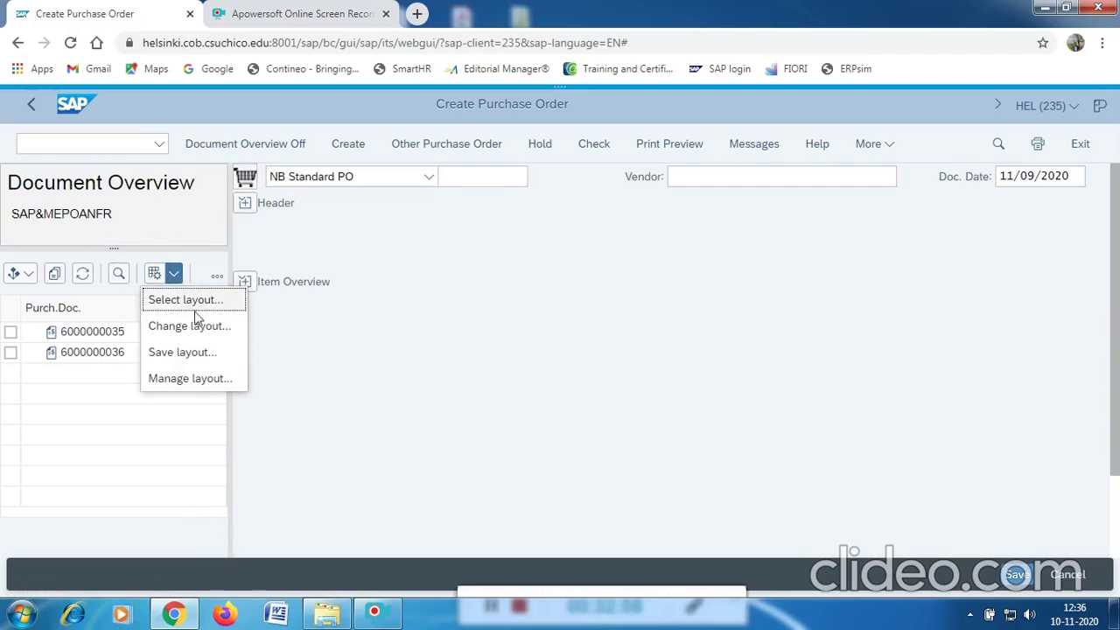
click(214, 331)
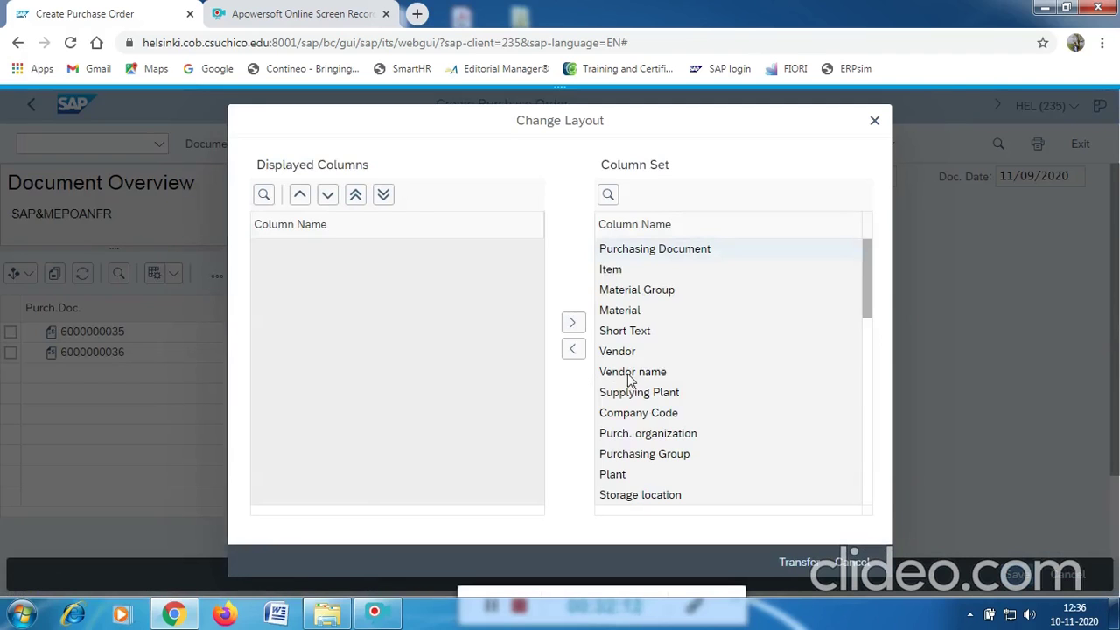
click(629, 374)
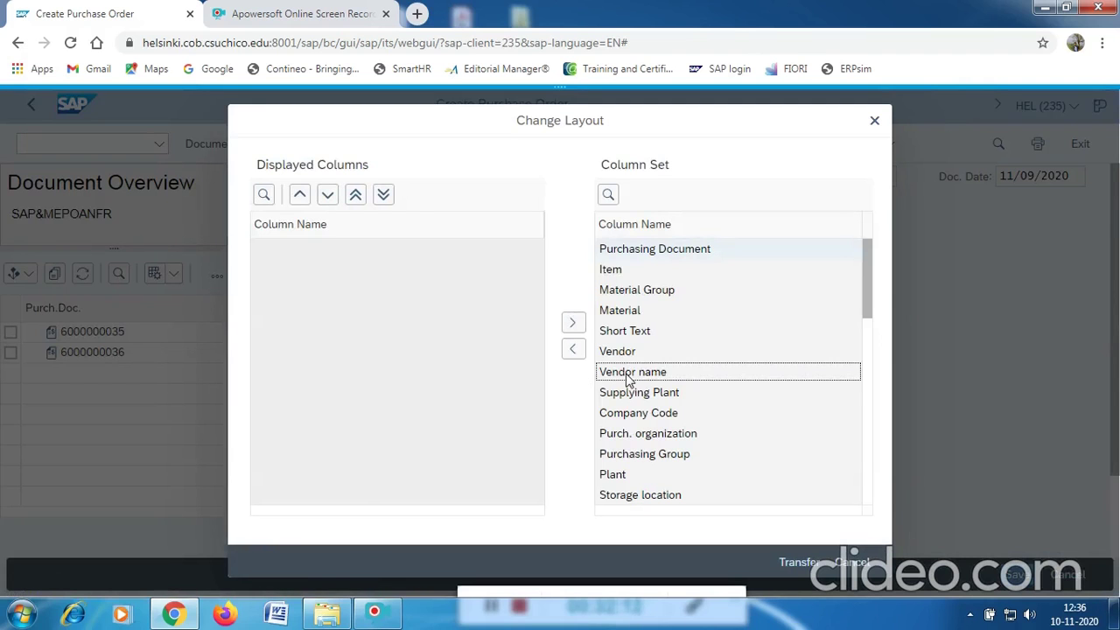
click(573, 351)
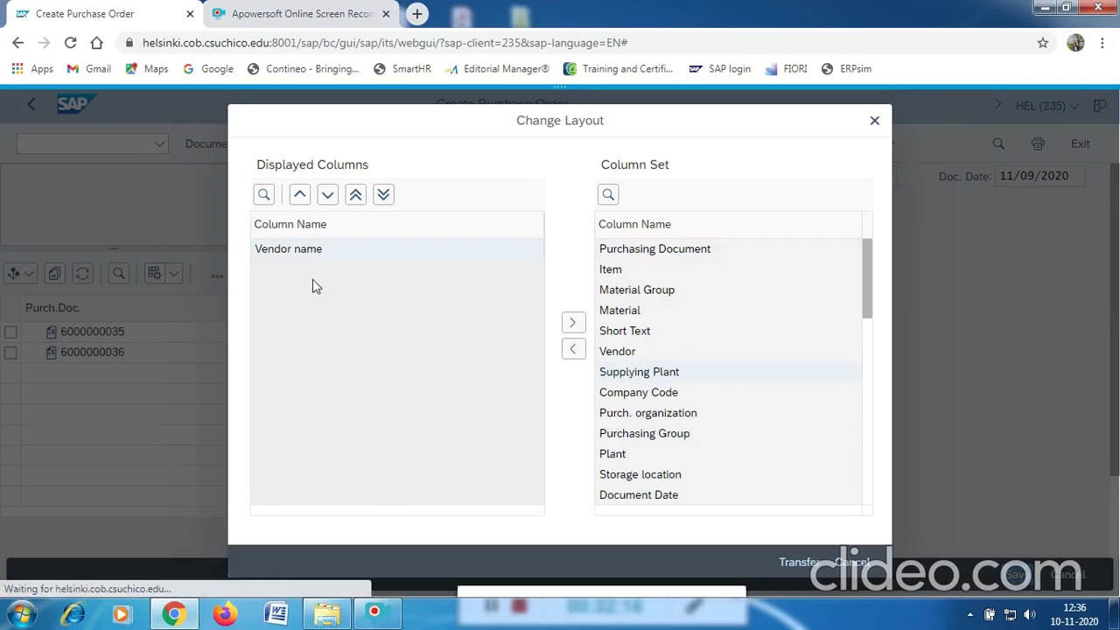
click(799, 561)
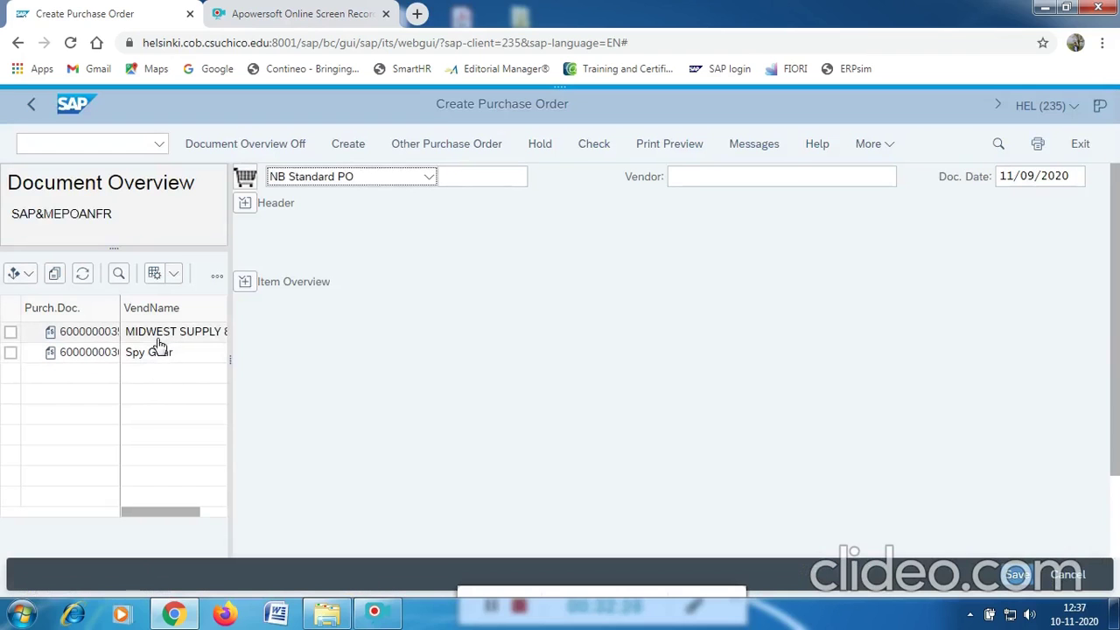
drag(229, 366, 272, 379)
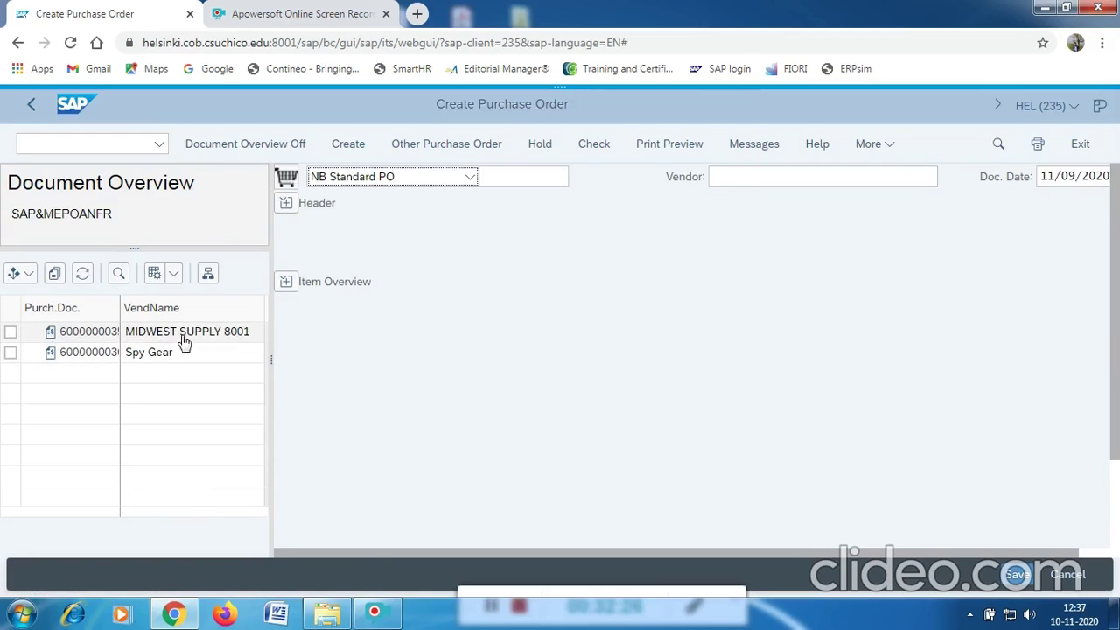
click(10, 334)
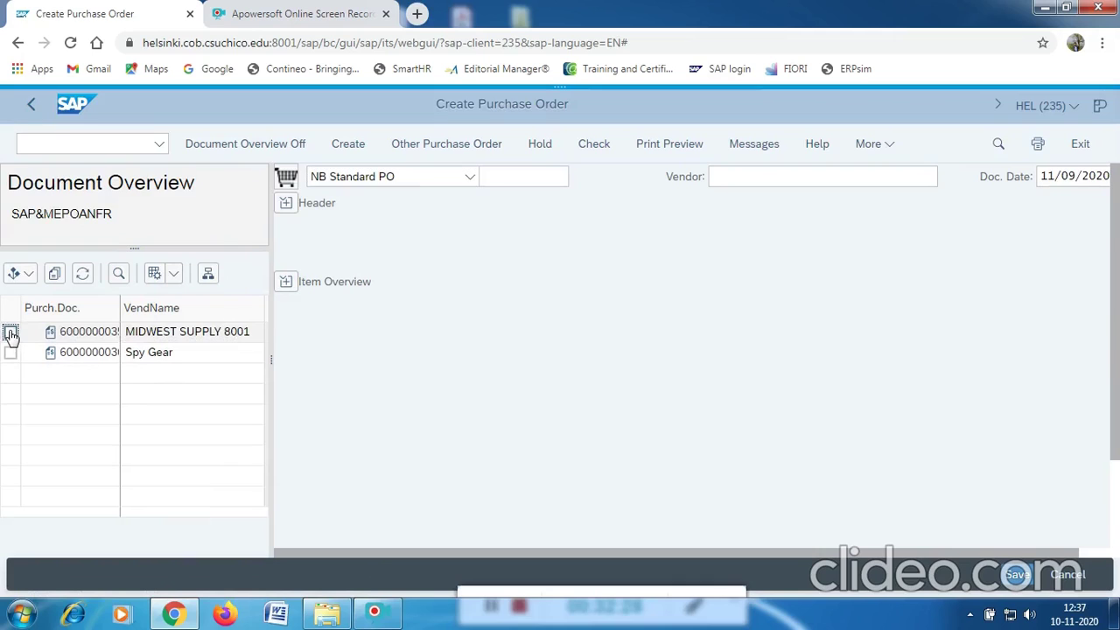
click(55, 278)
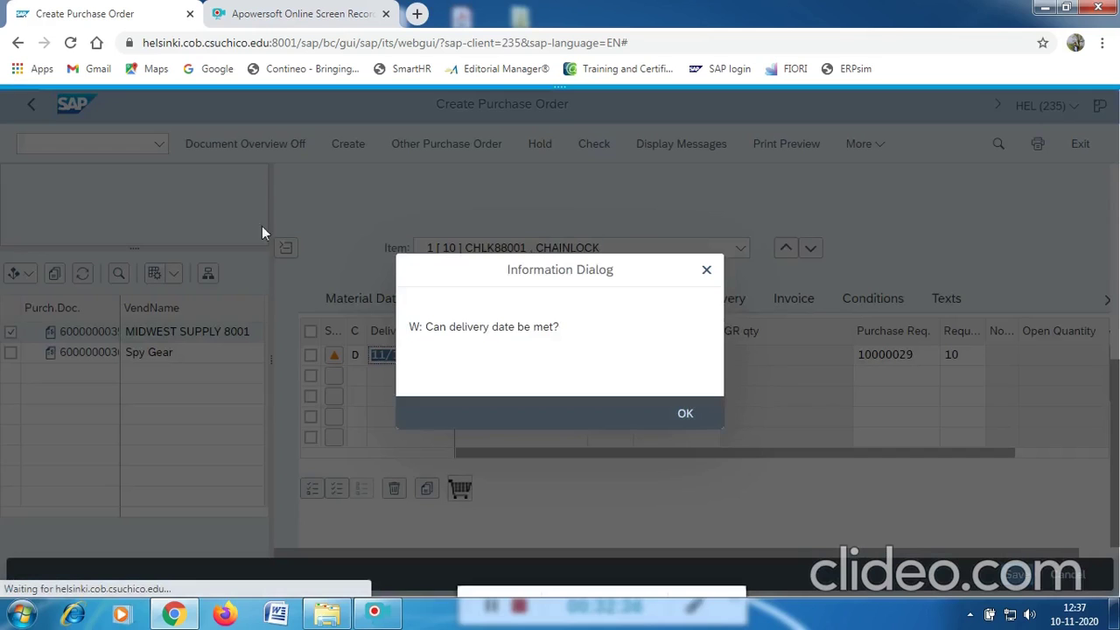
click(684, 402)
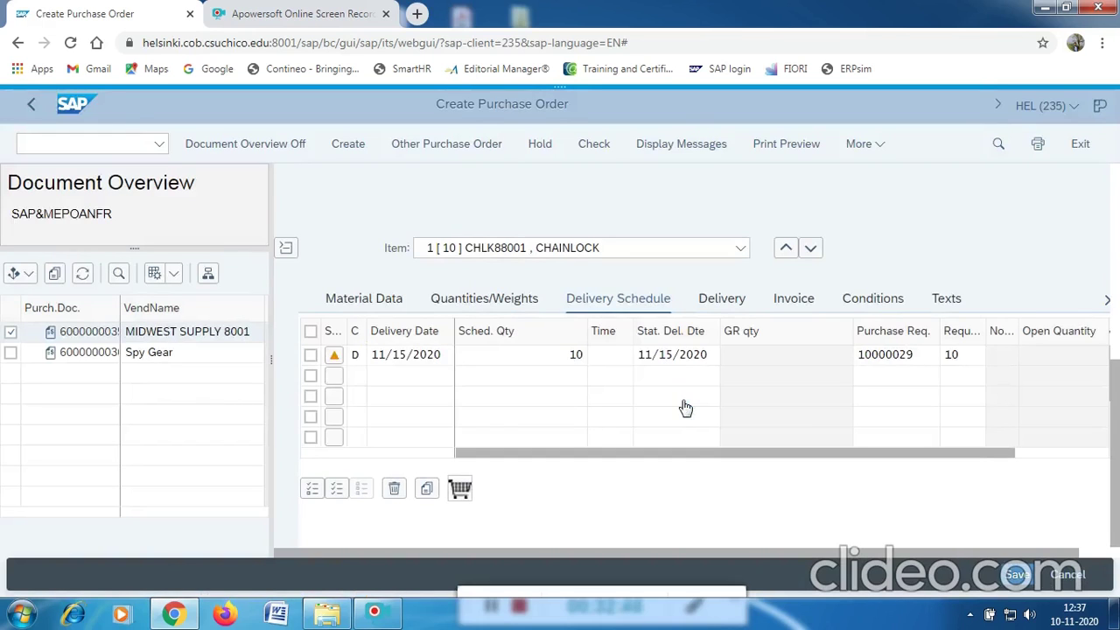
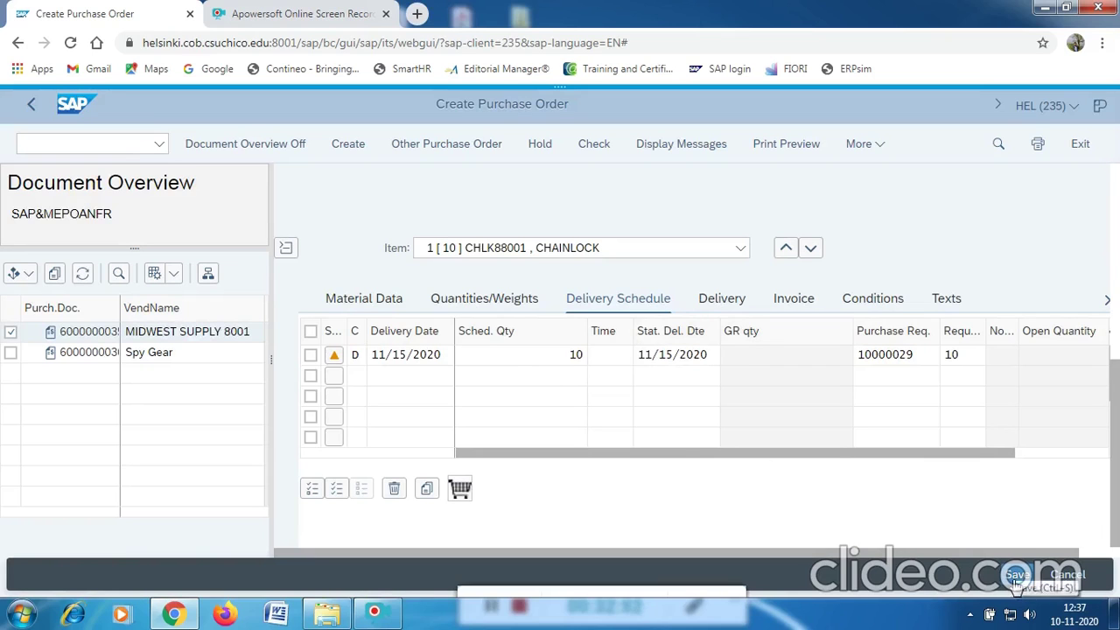
Check the CHAINLOCK item (10 EA at 15.00 USD) in Item Overview and save the purchase order.
scroll(392, 431, down, 3)
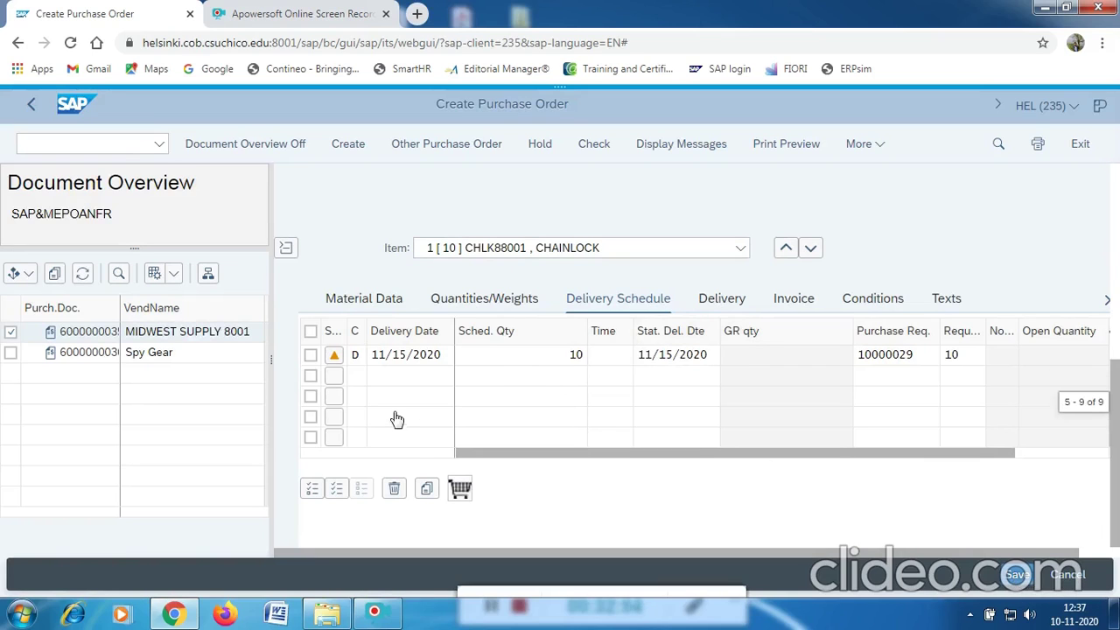
scroll(396, 394, up, 3)
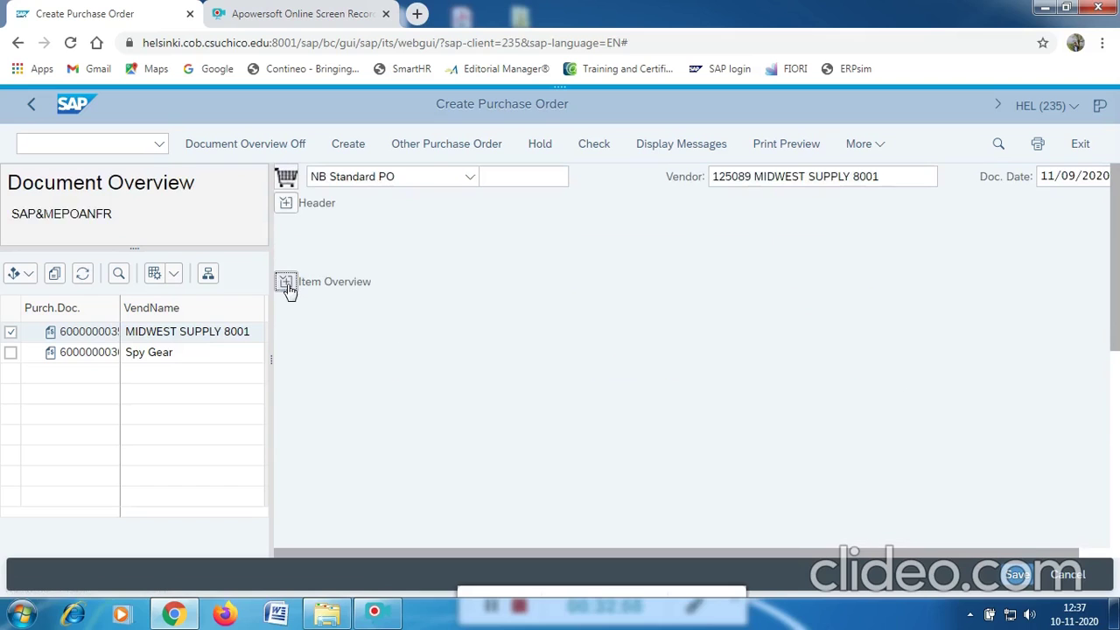
click(286, 282)
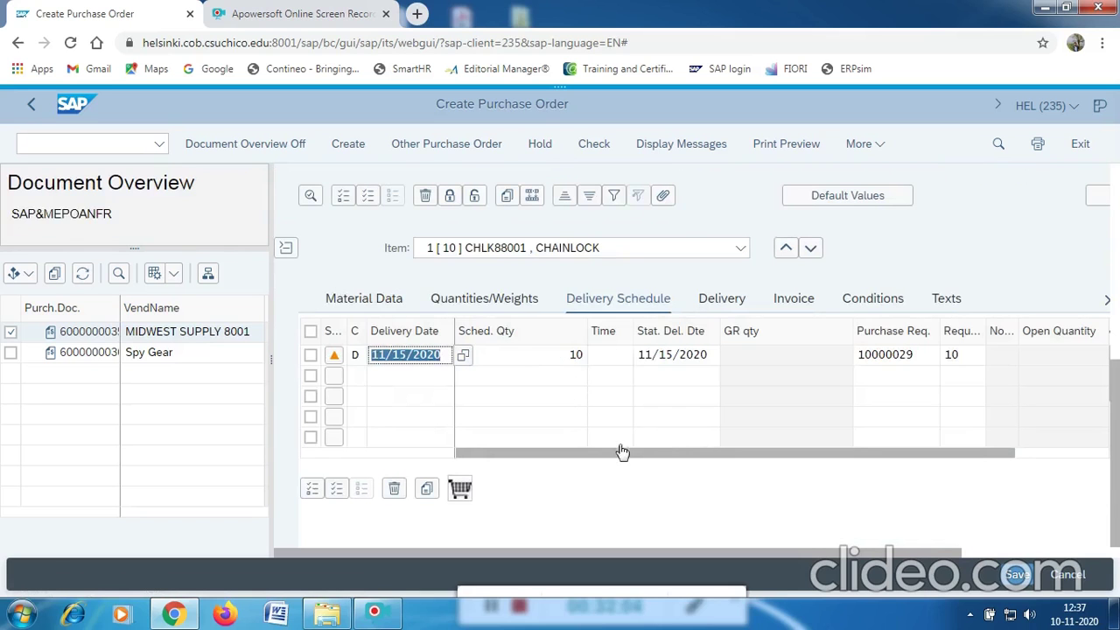
scroll(484, 350, up, 5)
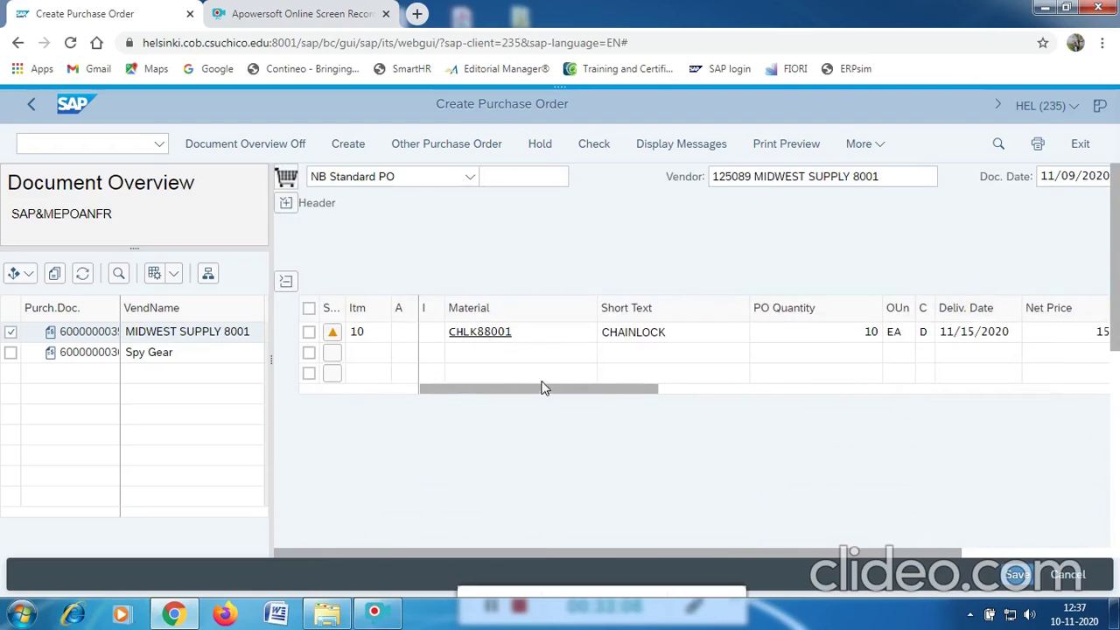
drag(546, 391, 612, 392)
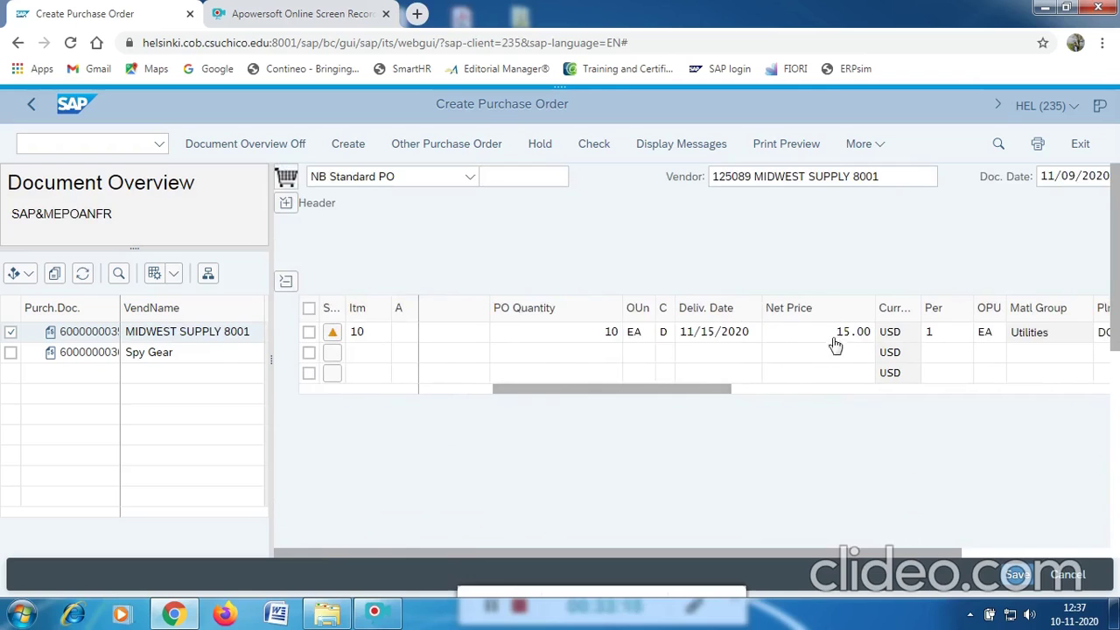
drag(750, 396, 523, 392)
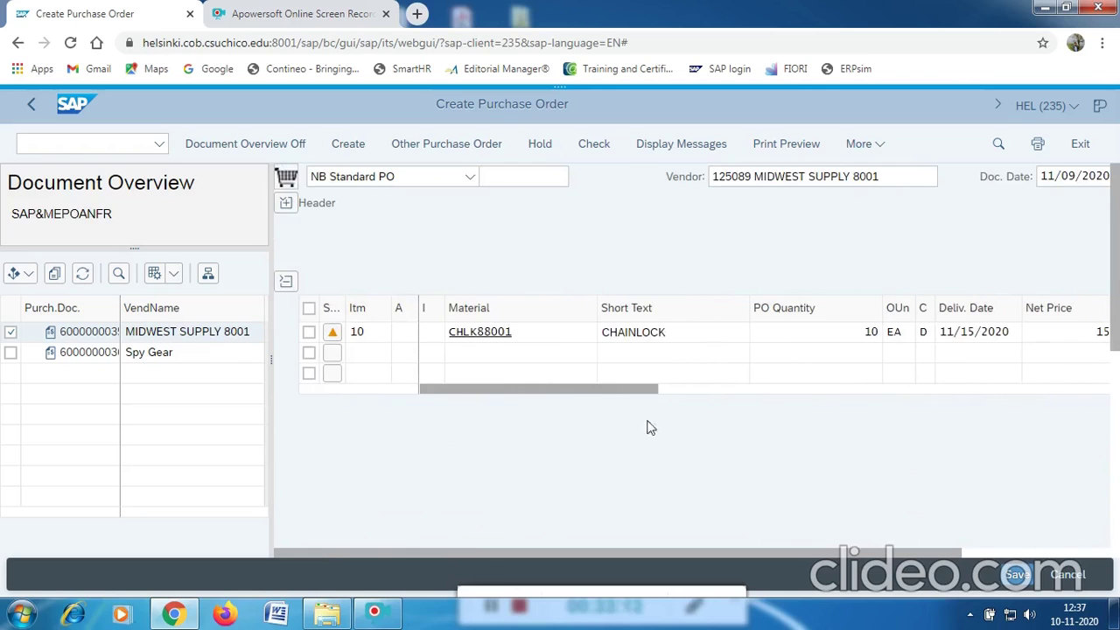
click(1015, 577)
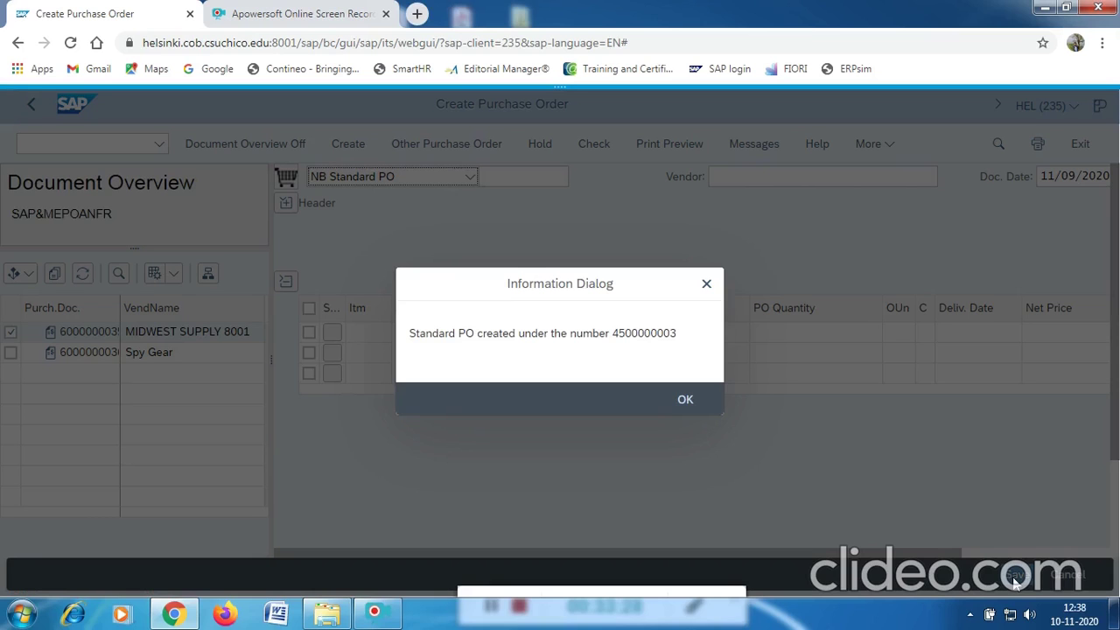
click(683, 400)
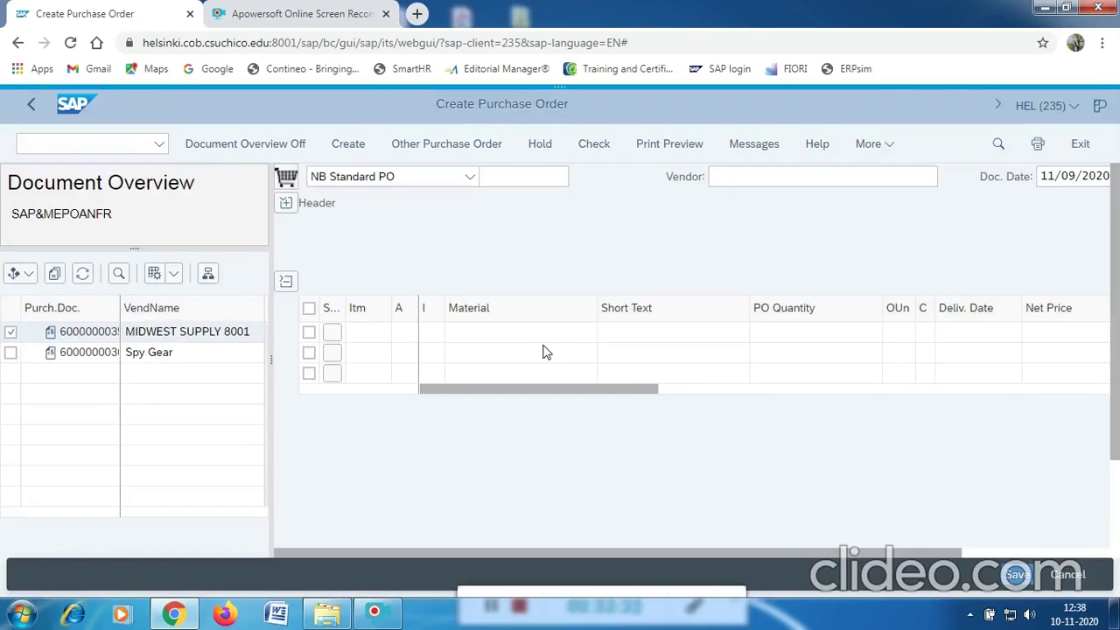
click(93, 146)
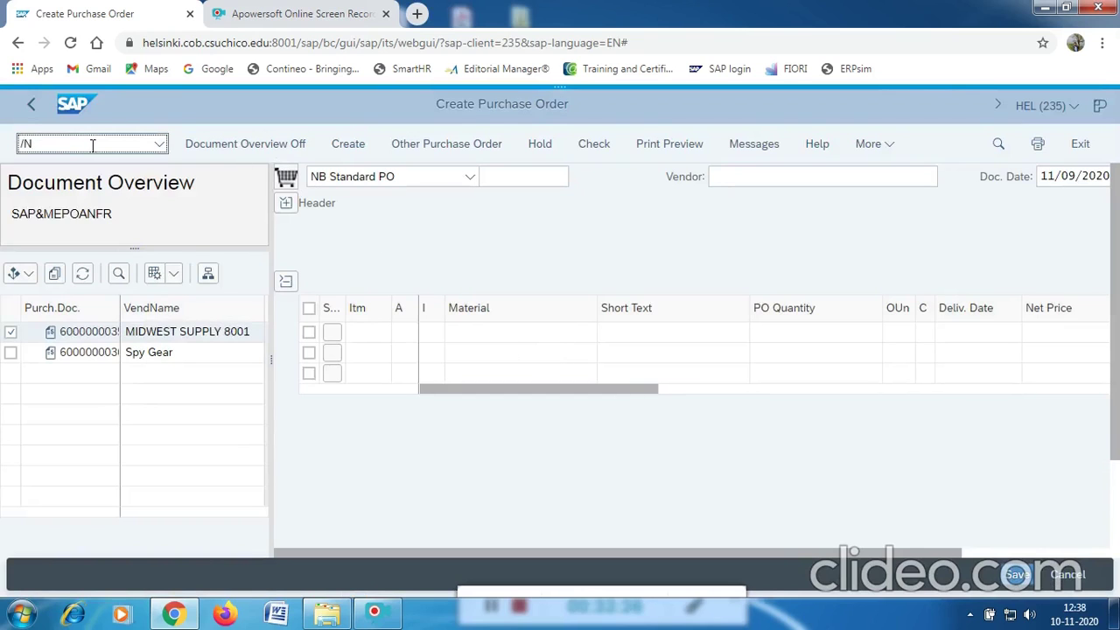
Go to SAP Easy Access and launch MIGO_GR from Logistics > Materials Management > Inventory Management > Goods Movement.
key(Return)
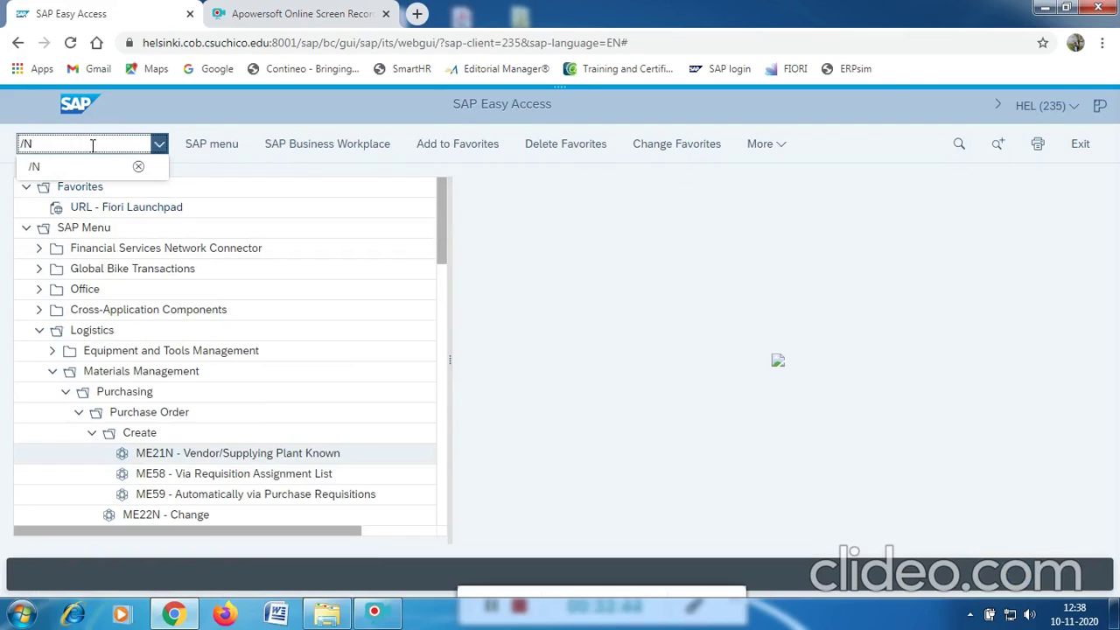
key(Return)
click(104, 276)
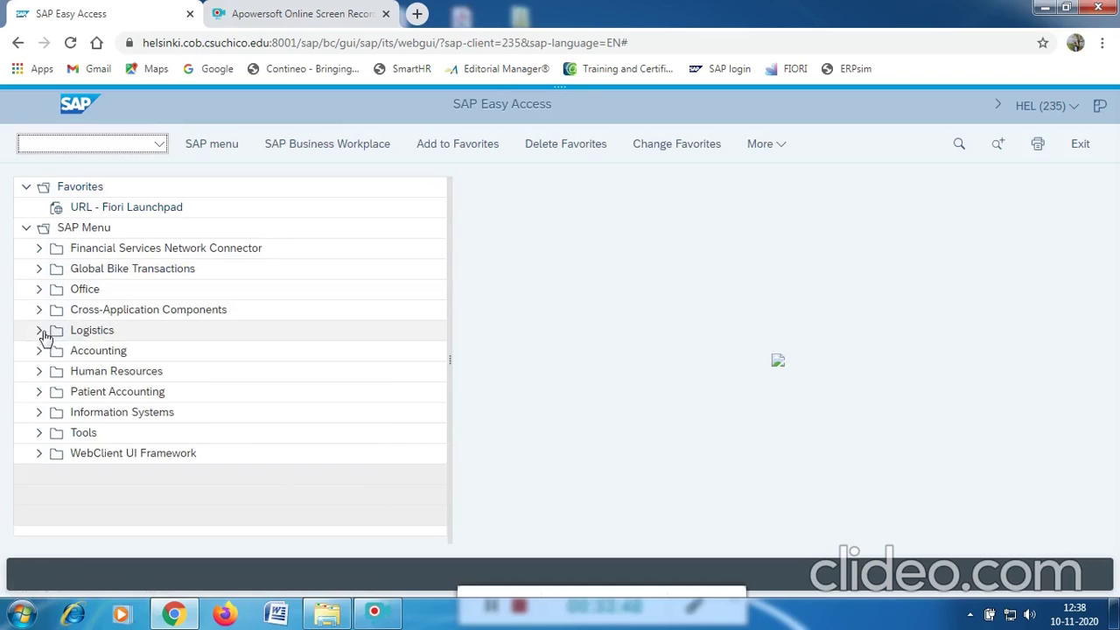
click(34, 332)
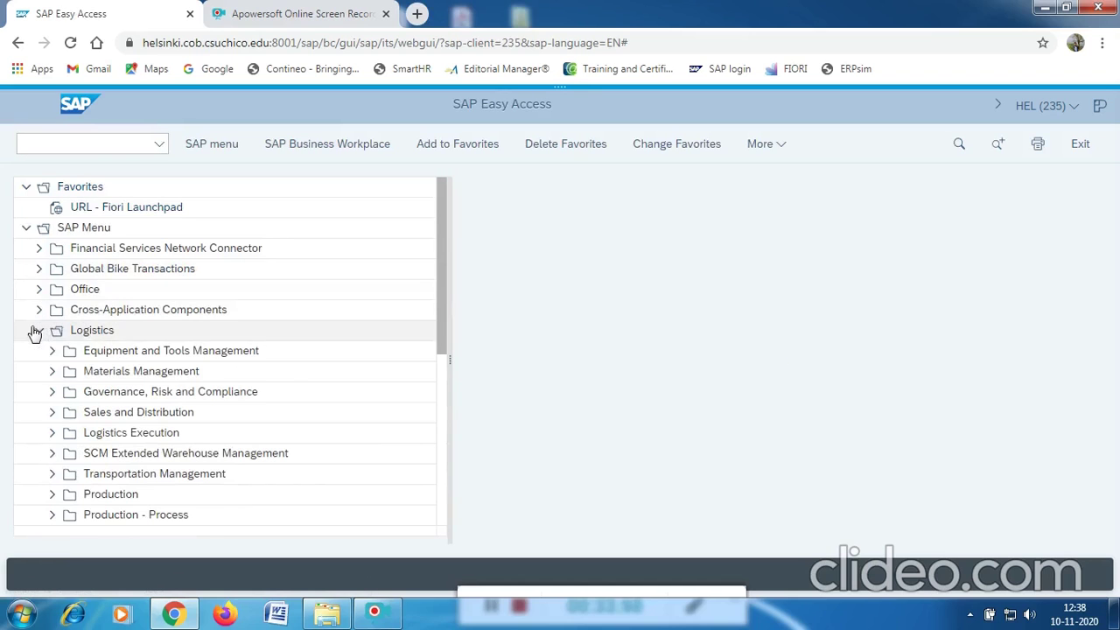
click(51, 374)
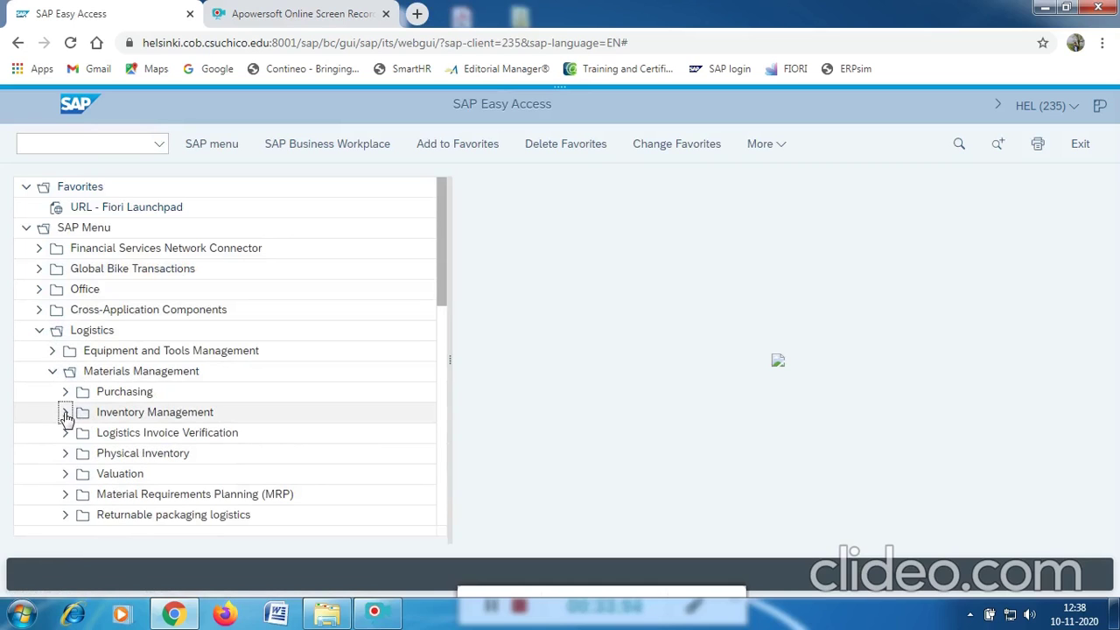
click(65, 414)
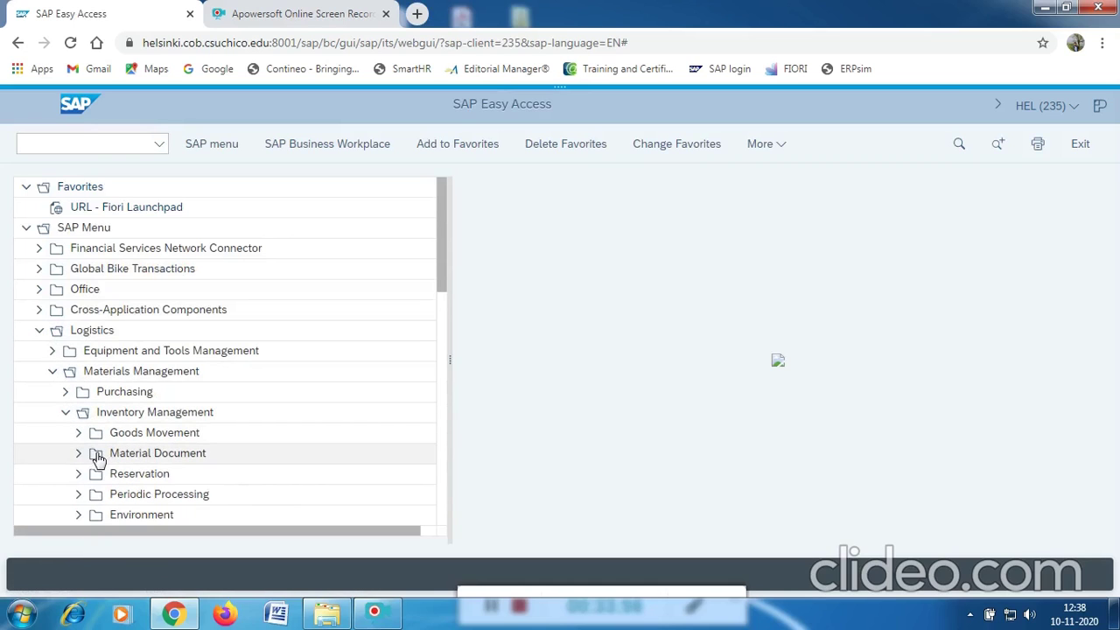
click(78, 433)
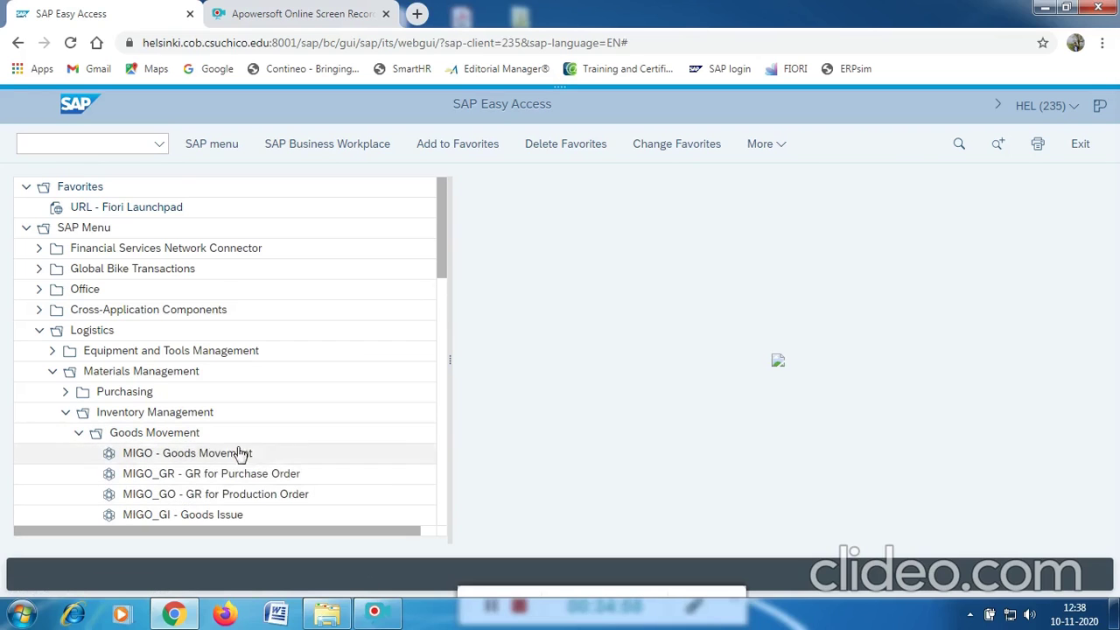
scroll(301, 391, down, 2)
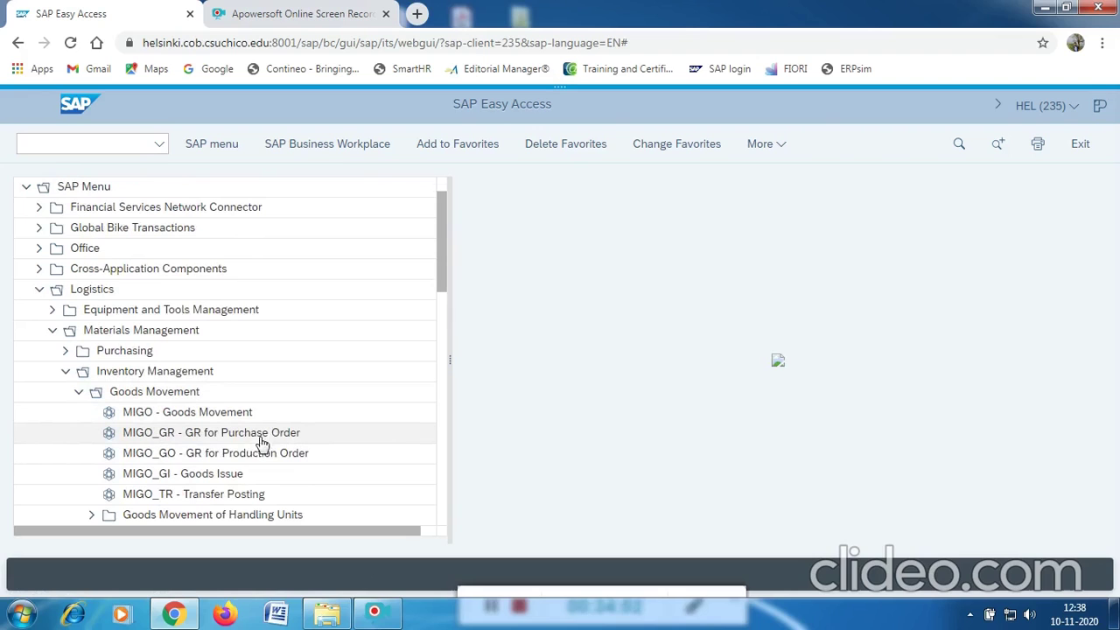
click(246, 440)
double_click(246, 440)
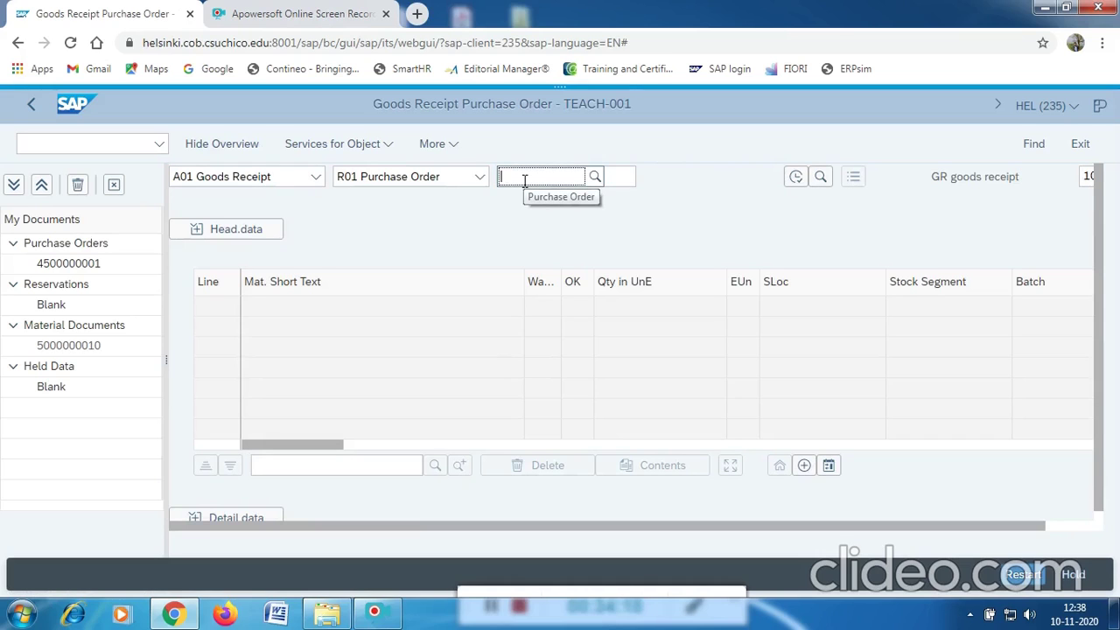
text(45000)
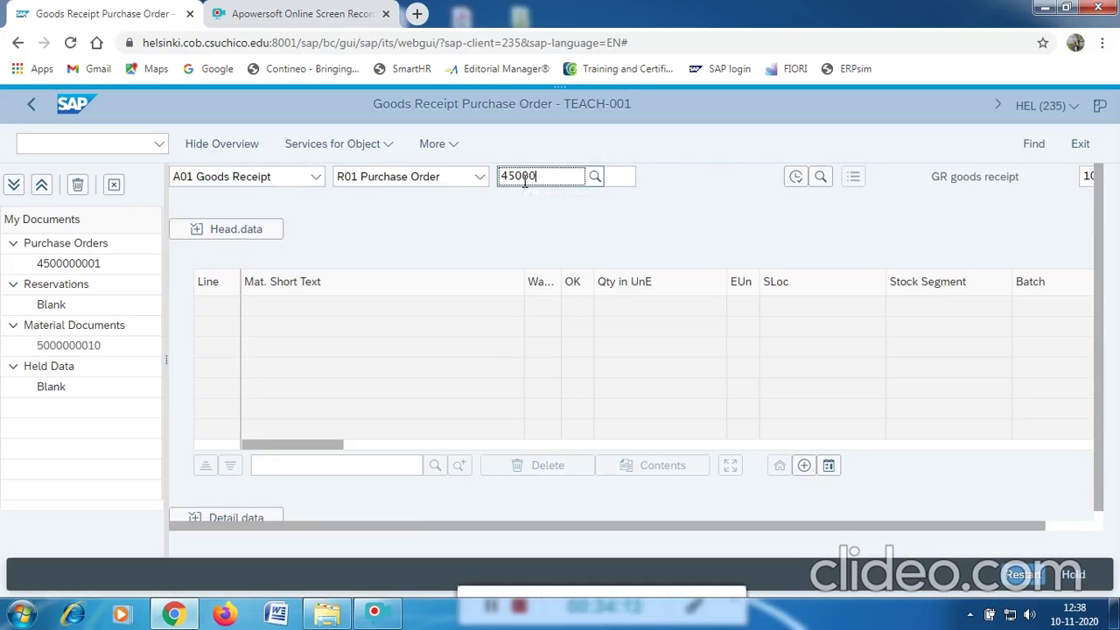
text(000003)
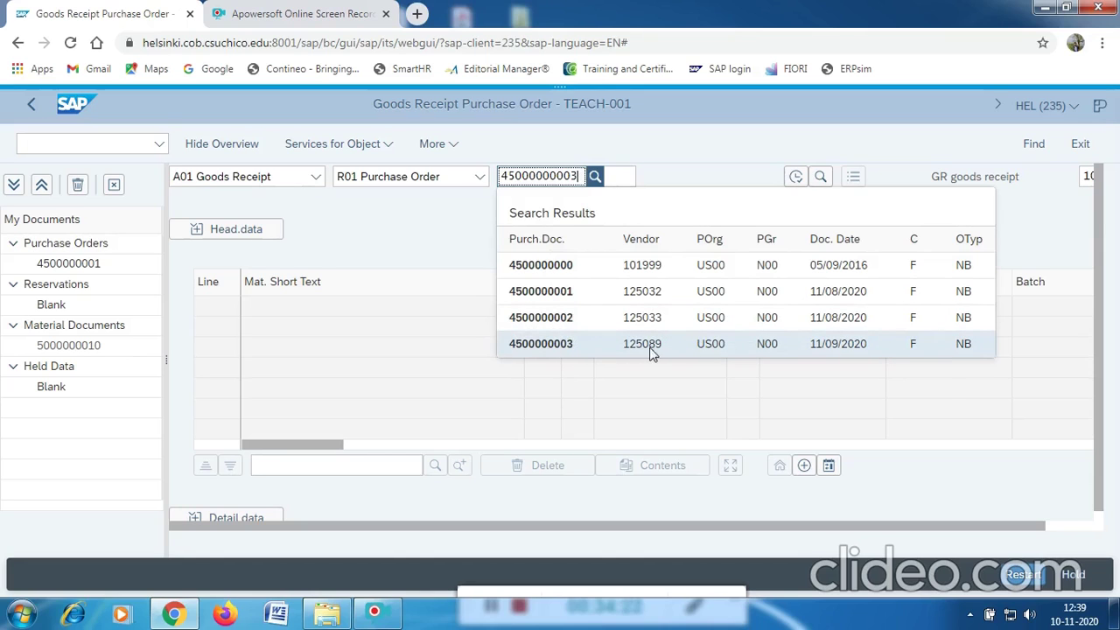
click(562, 347)
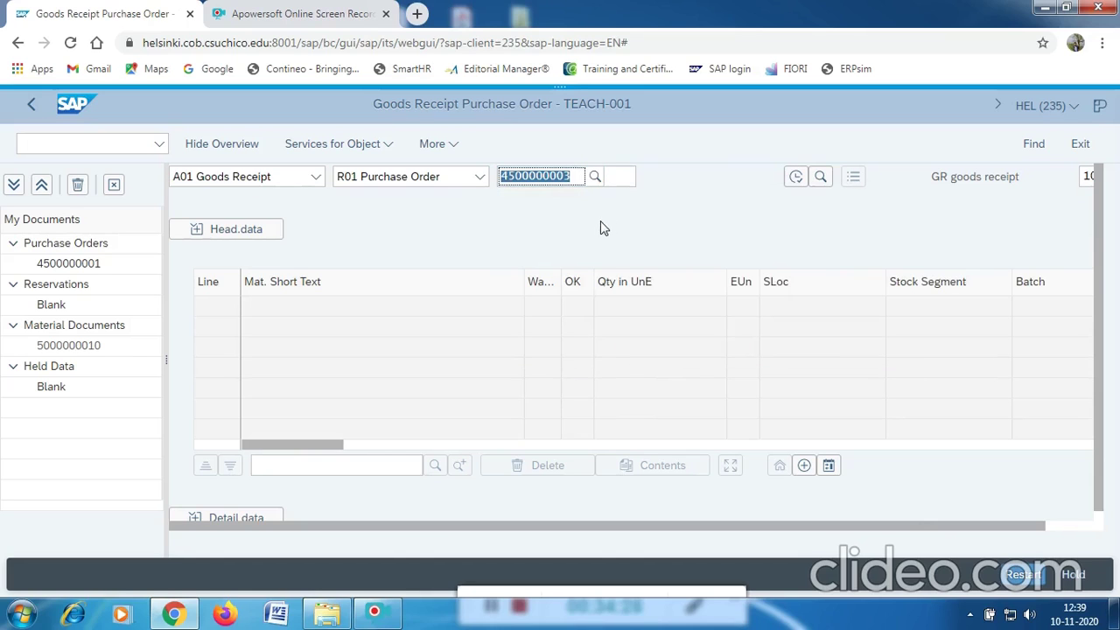
key(Return)
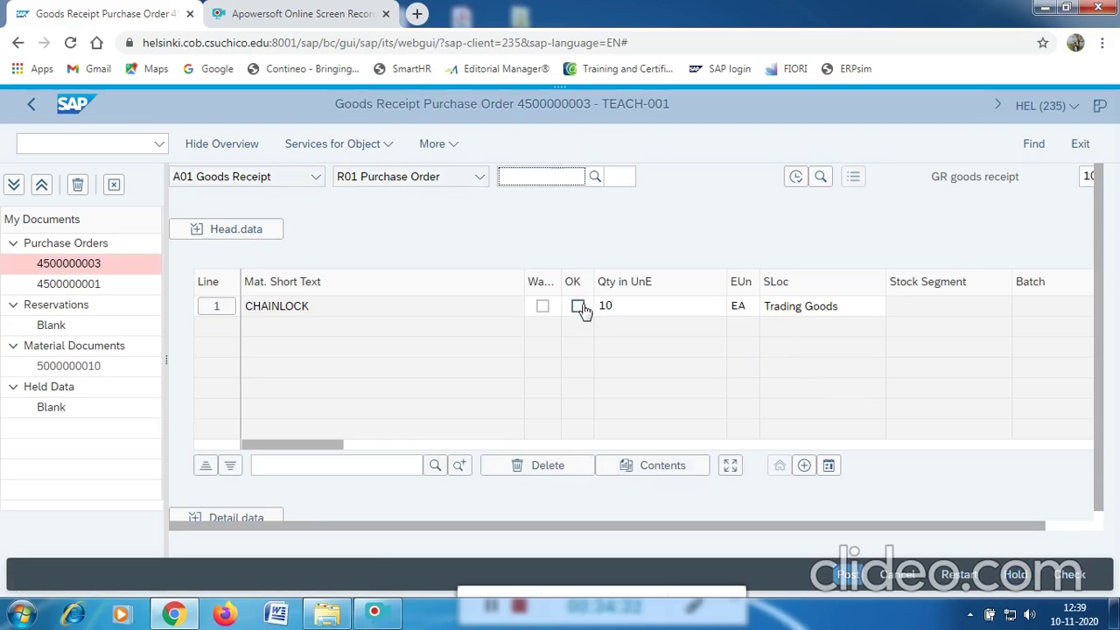
Mark the CHAINLOCK line (10 EA, Trading Goods) as OK after checking its detail data.
click(577, 308)
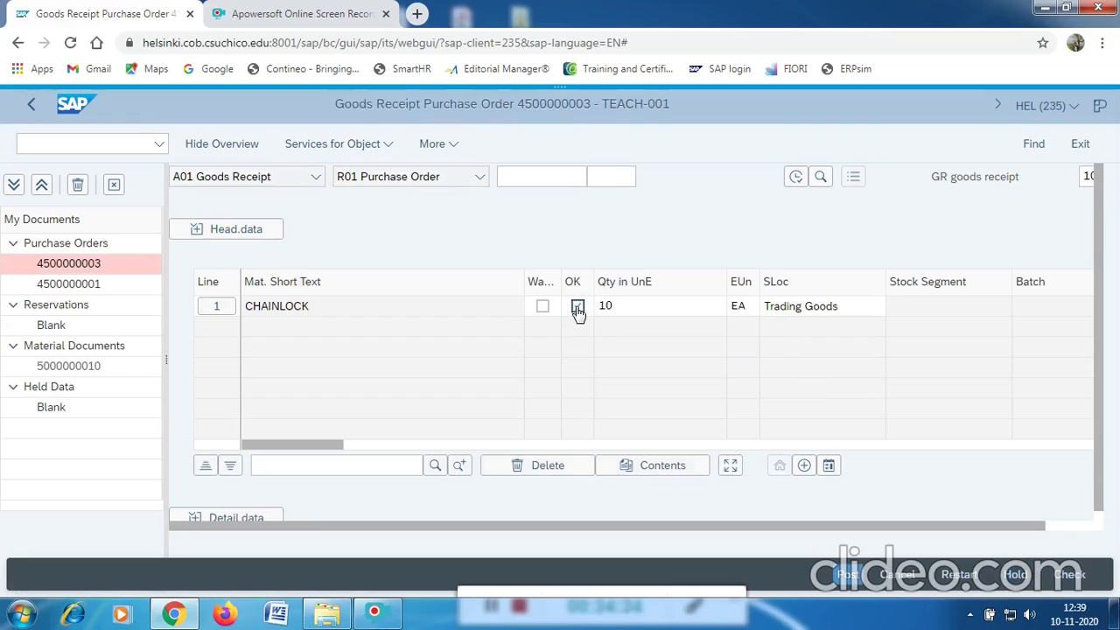
click(226, 518)
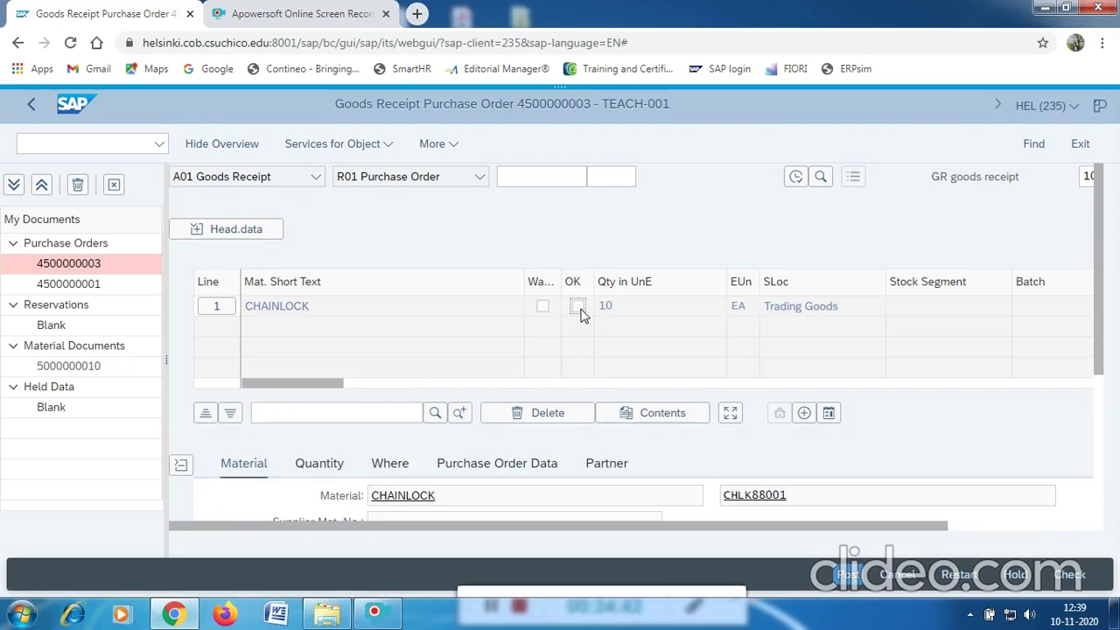
click(181, 466)
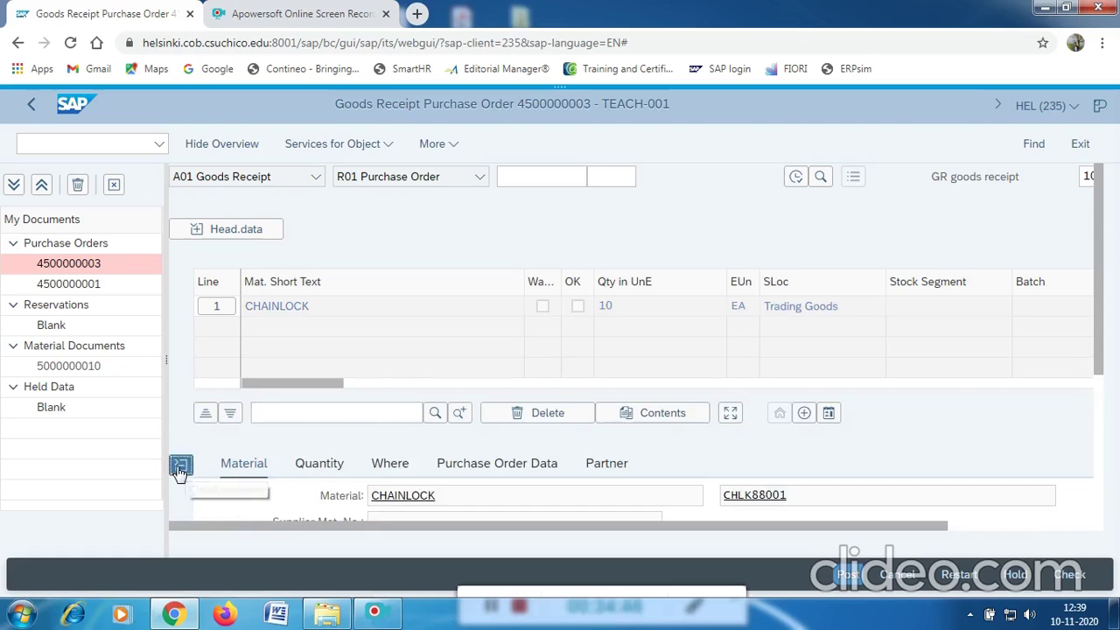
click(578, 307)
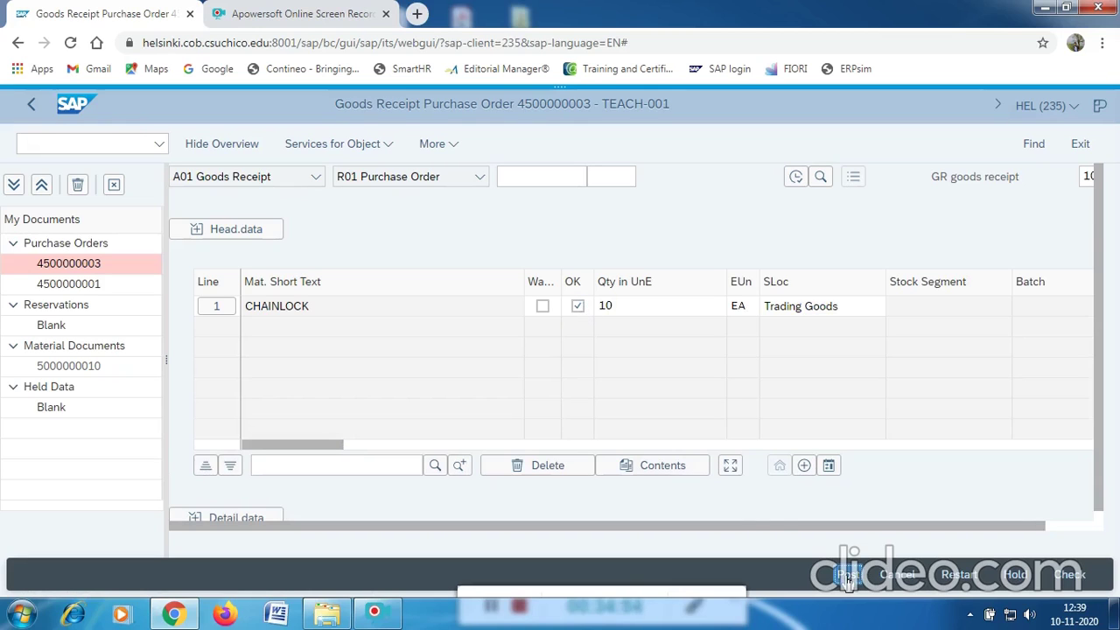
click(846, 575)
mouse_move(554, 588)
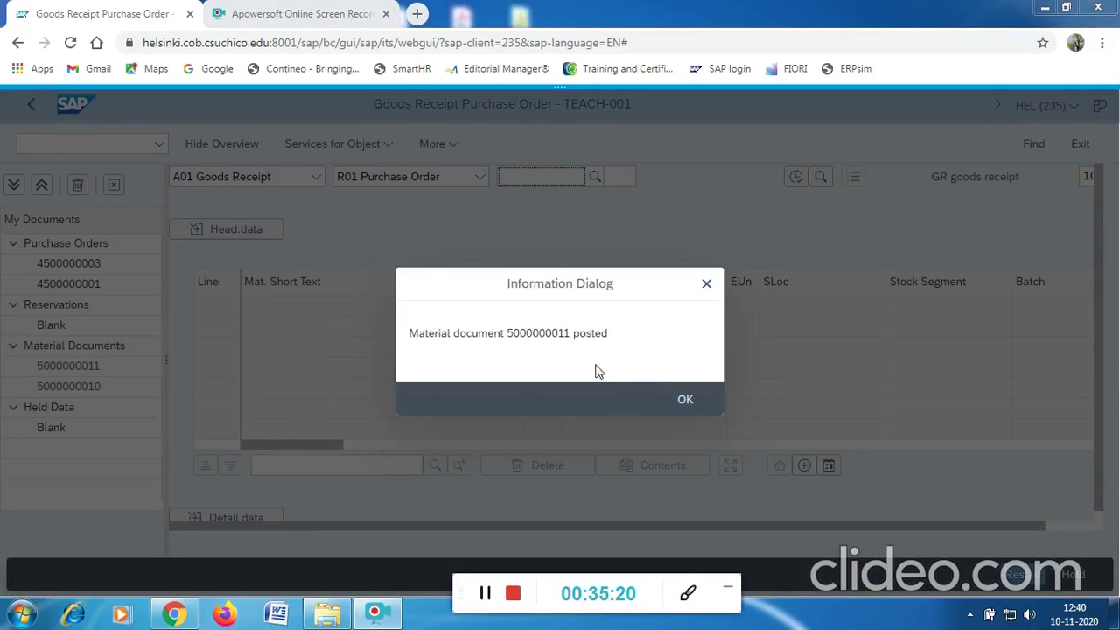
click(684, 400)
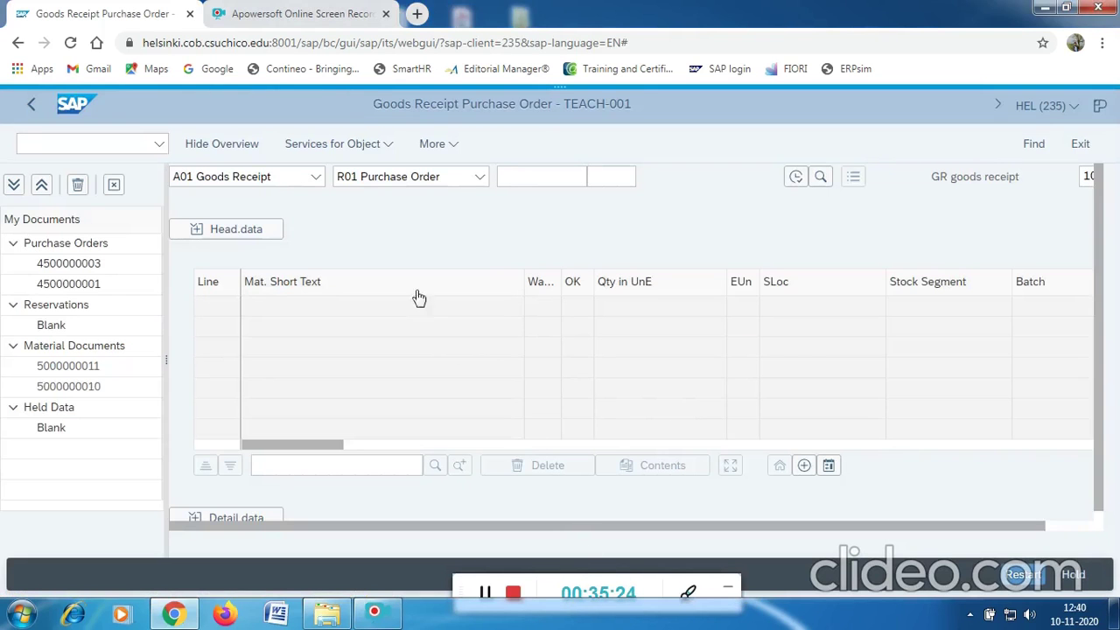
click(95, 142)
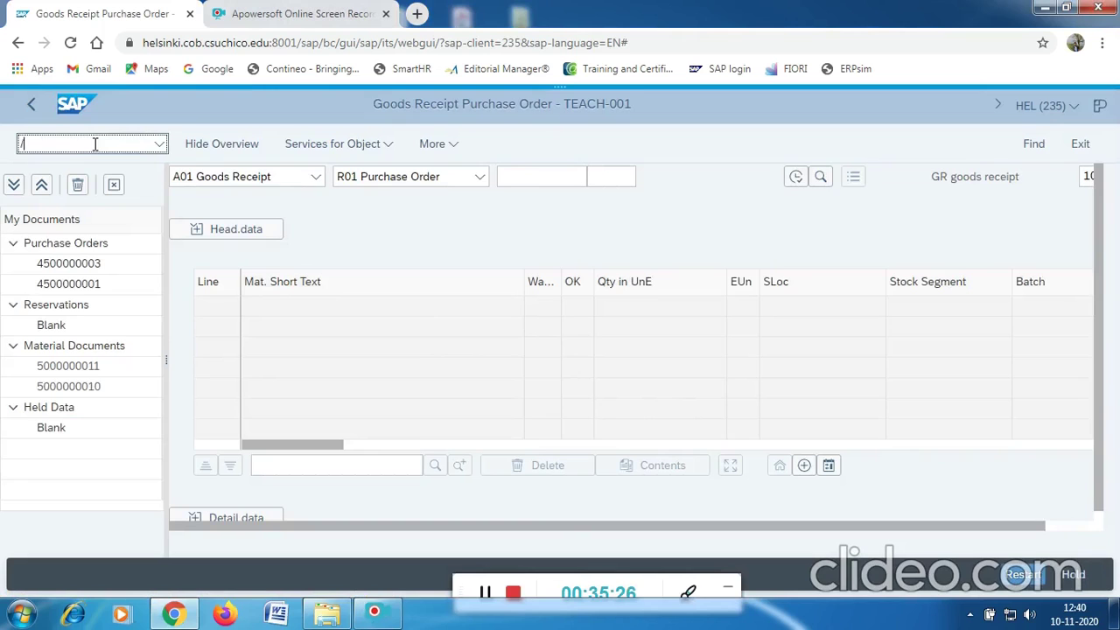
Run MD04 for material CHLK88001 at plant MI00, confirming 10 in stock.
key(Return)
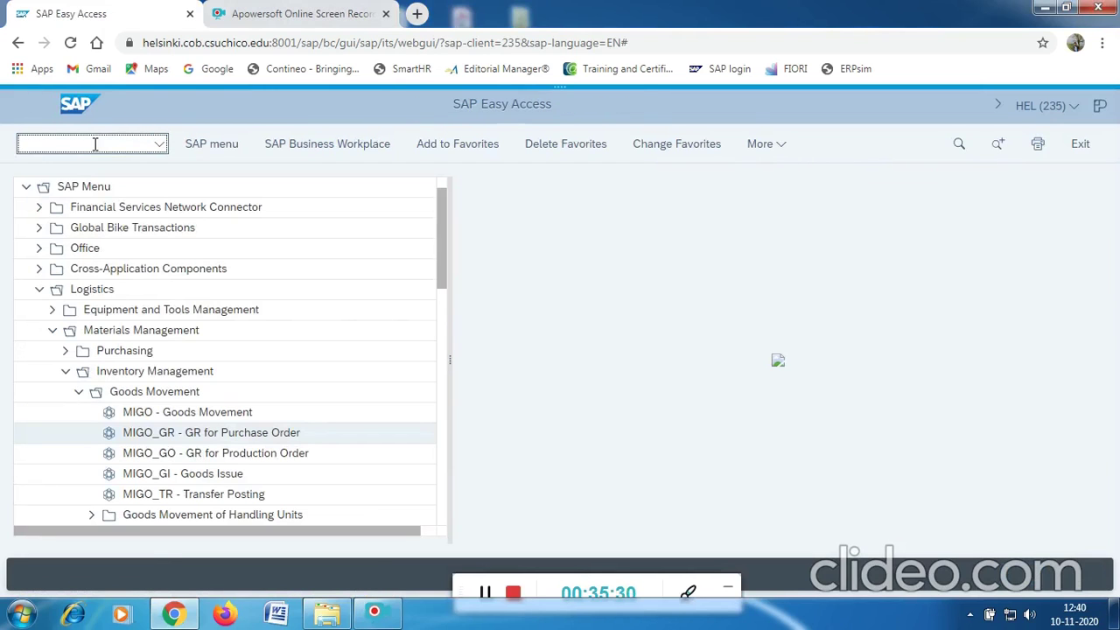
text(MD04)
key(Return)
click(217, 272)
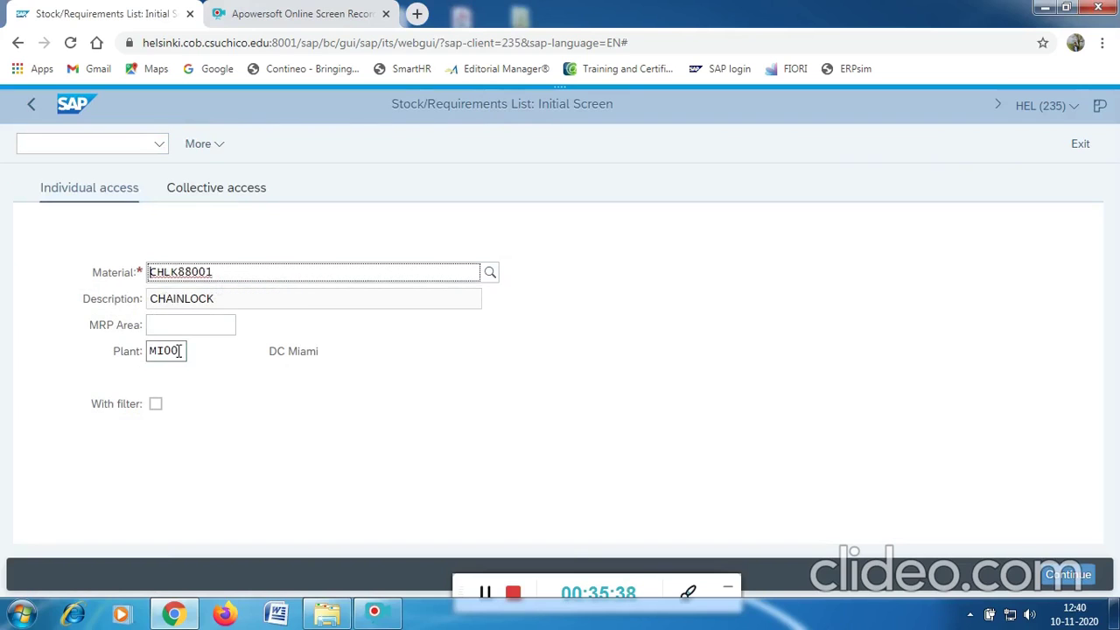
click(1067, 574)
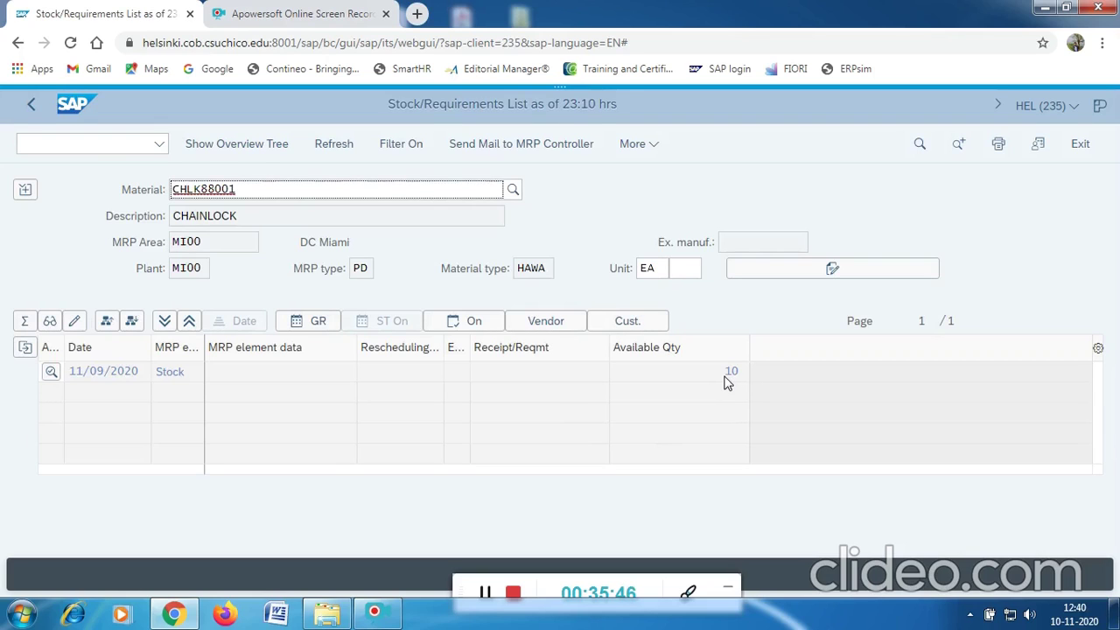
Return to the SAP Easy Access menu with /N.
click(113, 144)
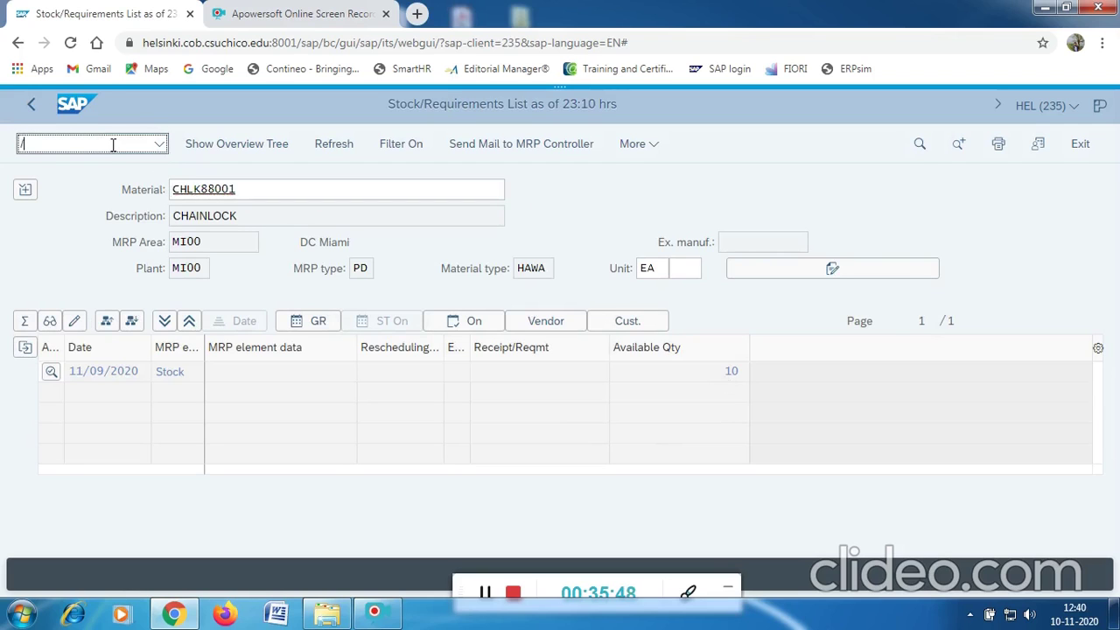
text(/N)
key(Return)
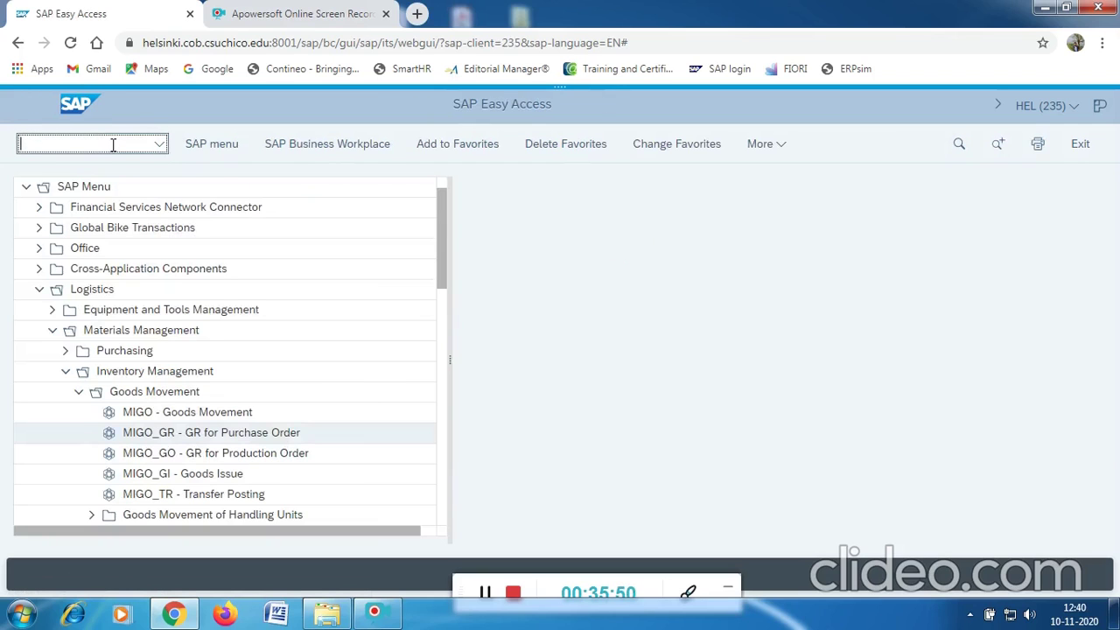
Launch MIRO from Logistics > Materials Management > Logistics Invoice Verification > Document Entry.
text(/N)
key(Return)
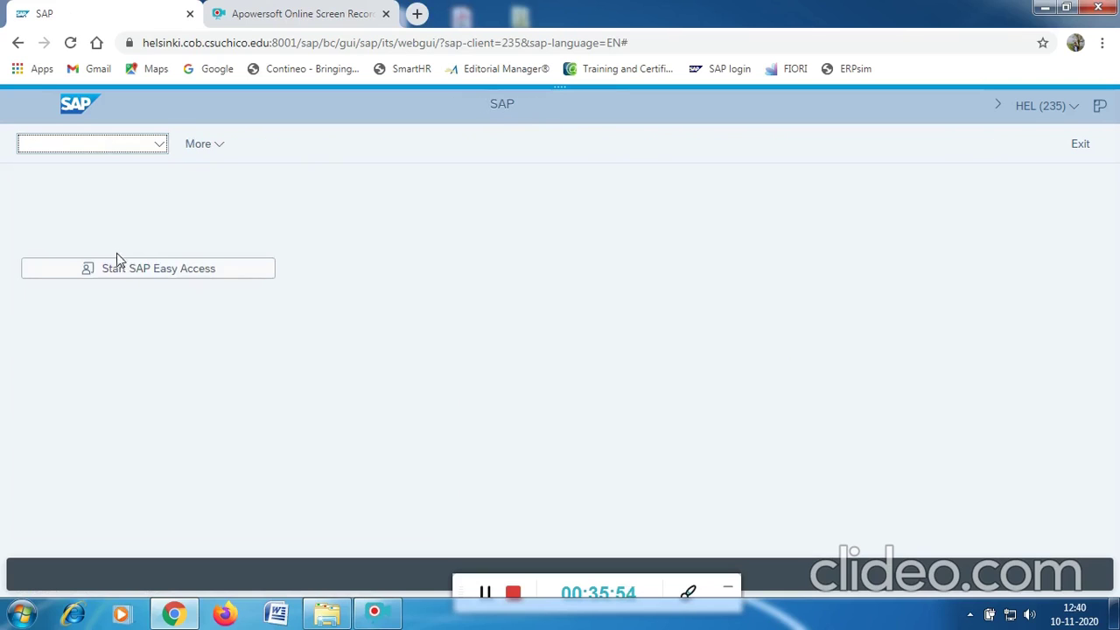
click(128, 269)
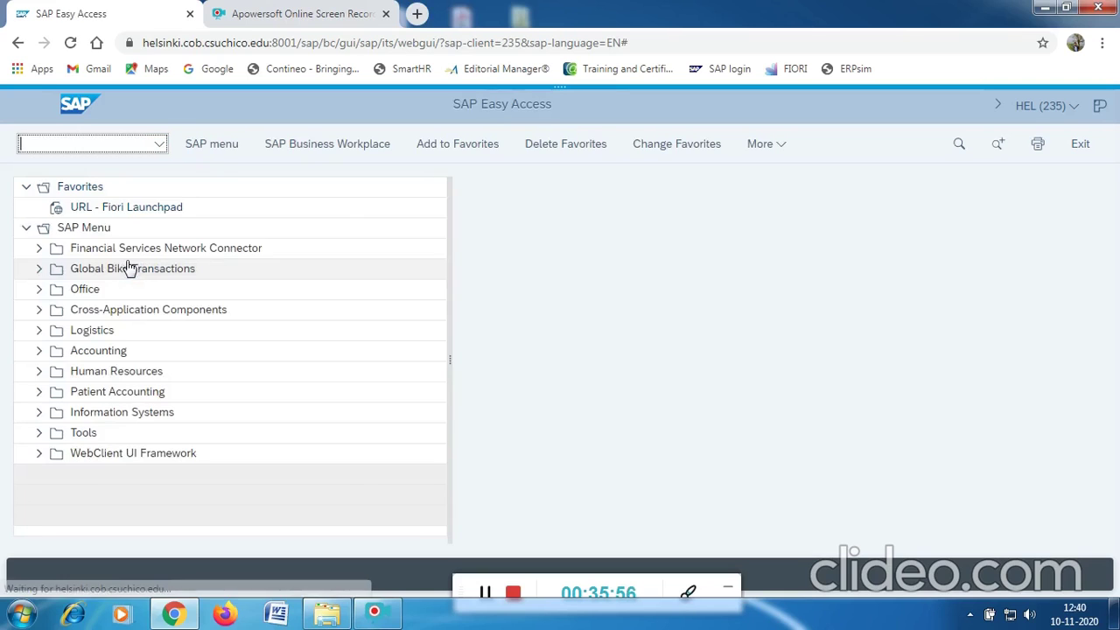
click(35, 332)
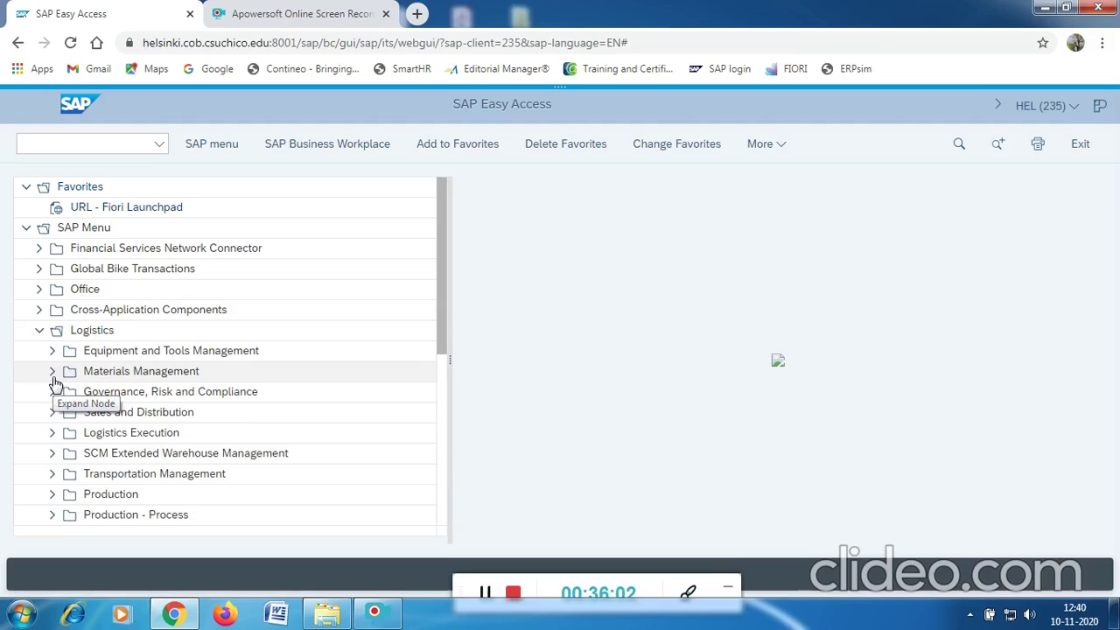
click(51, 373)
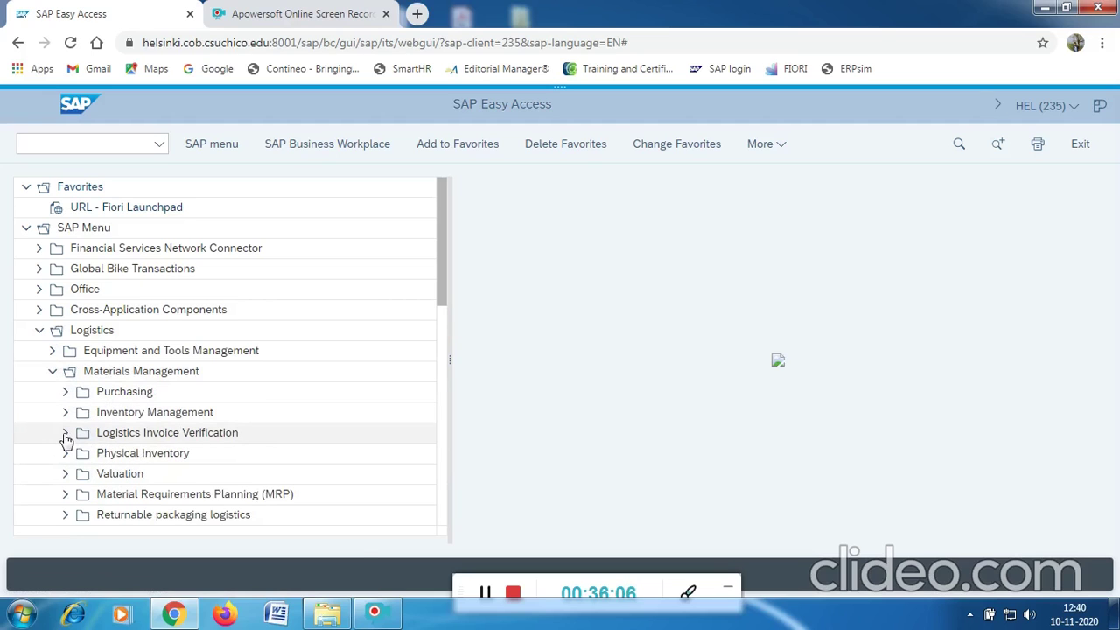
click(64, 434)
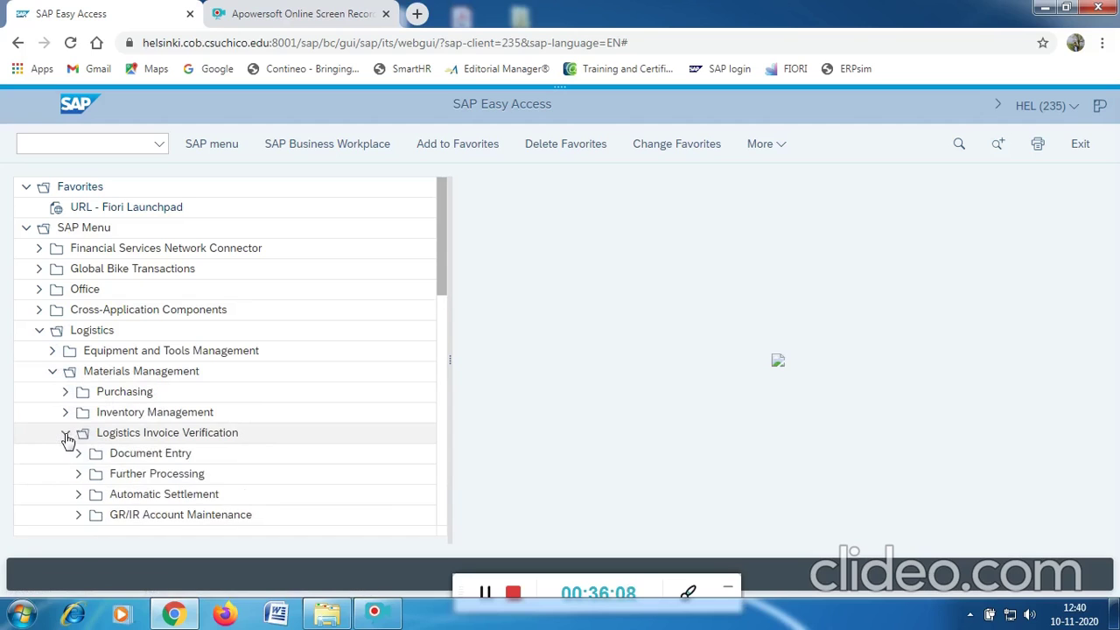
scroll(265, 412, down, 1)
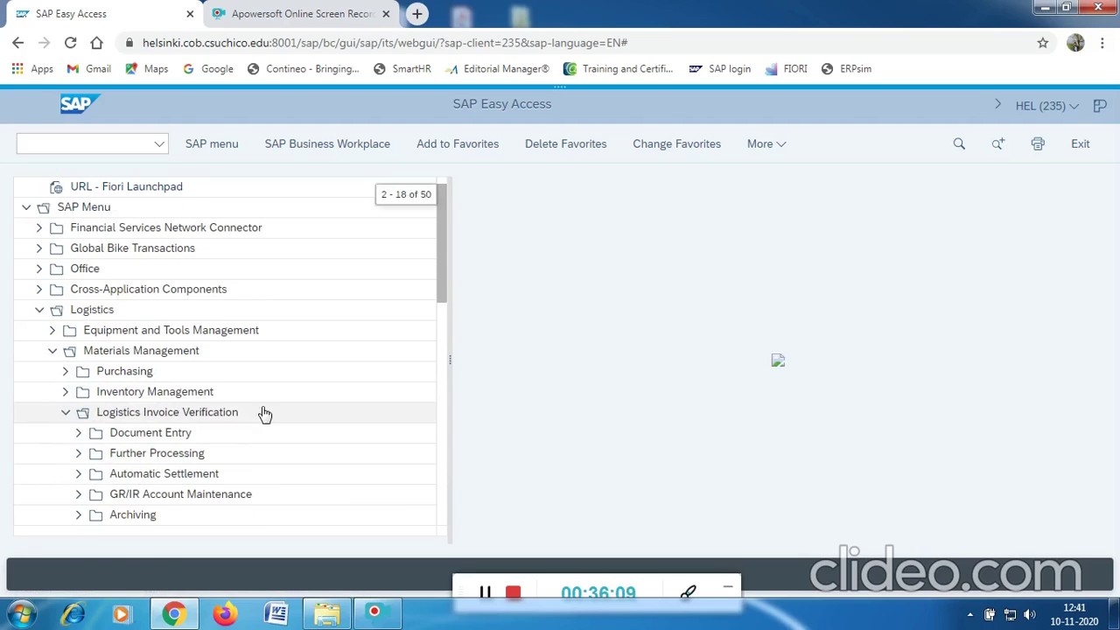
click(78, 434)
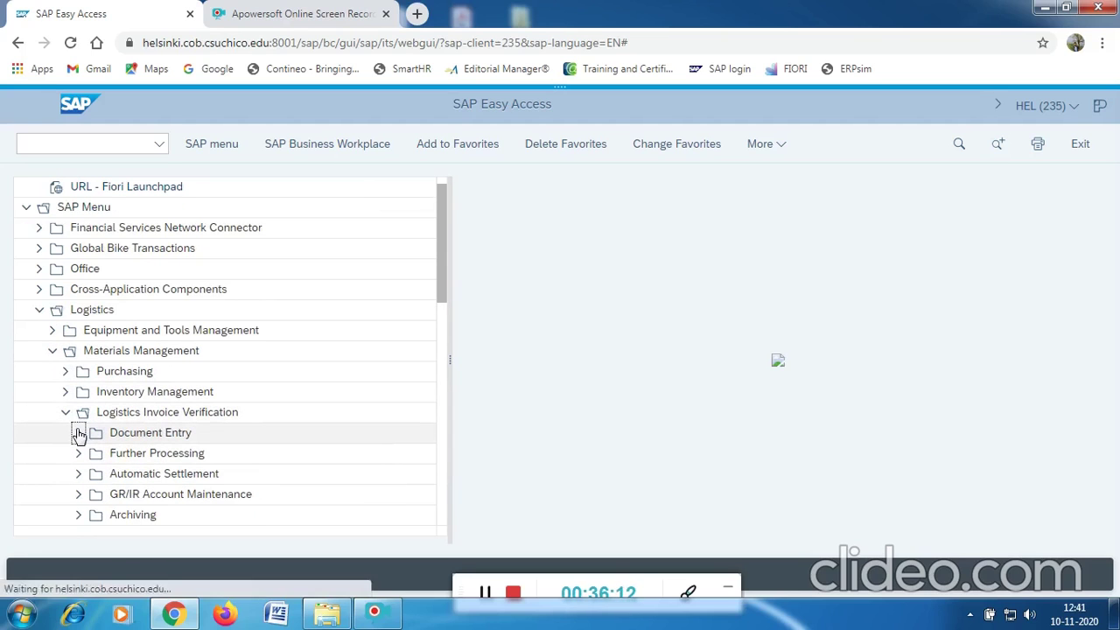
click(210, 456)
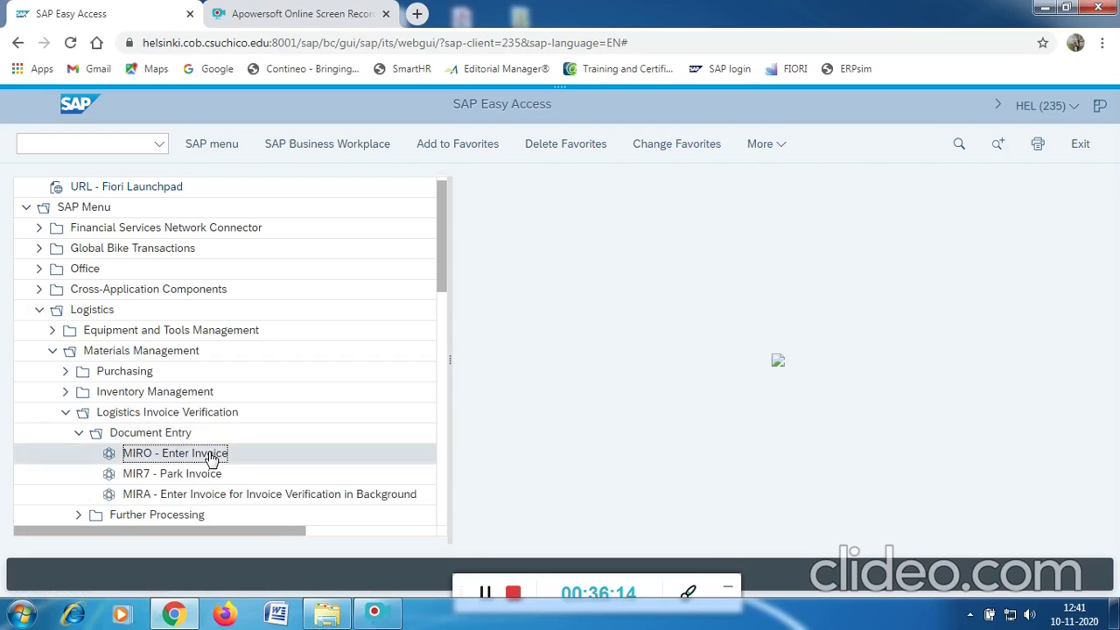
double_click(211, 457)
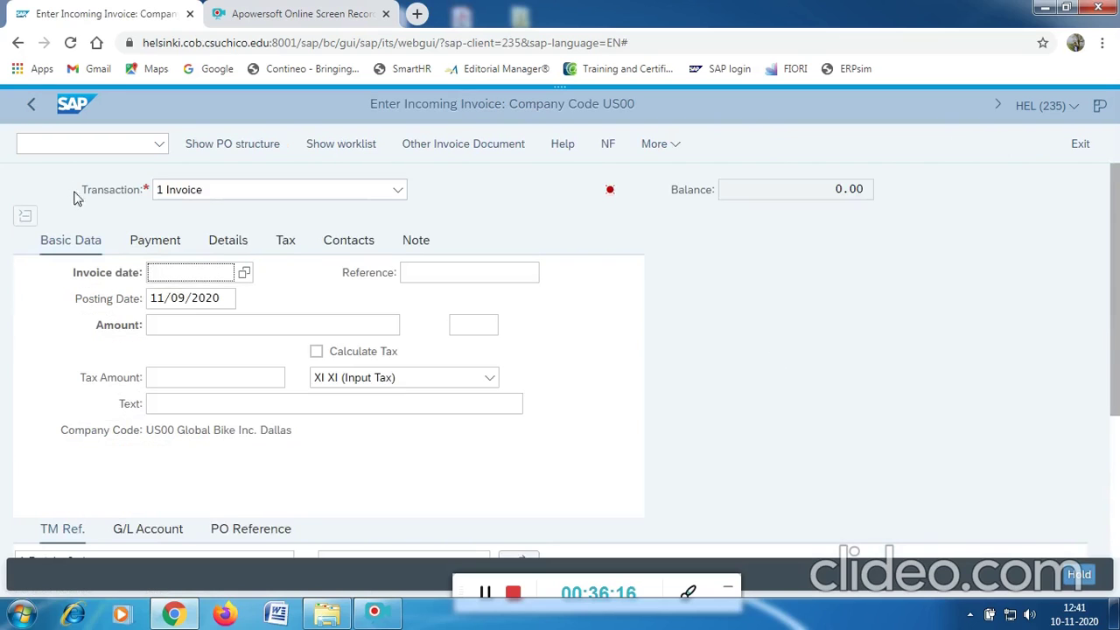
Enter invoice date 11/09/2020, amount 150.00 and text INVOICE NUMBER 88001 on Basic Data.
click(244, 274)
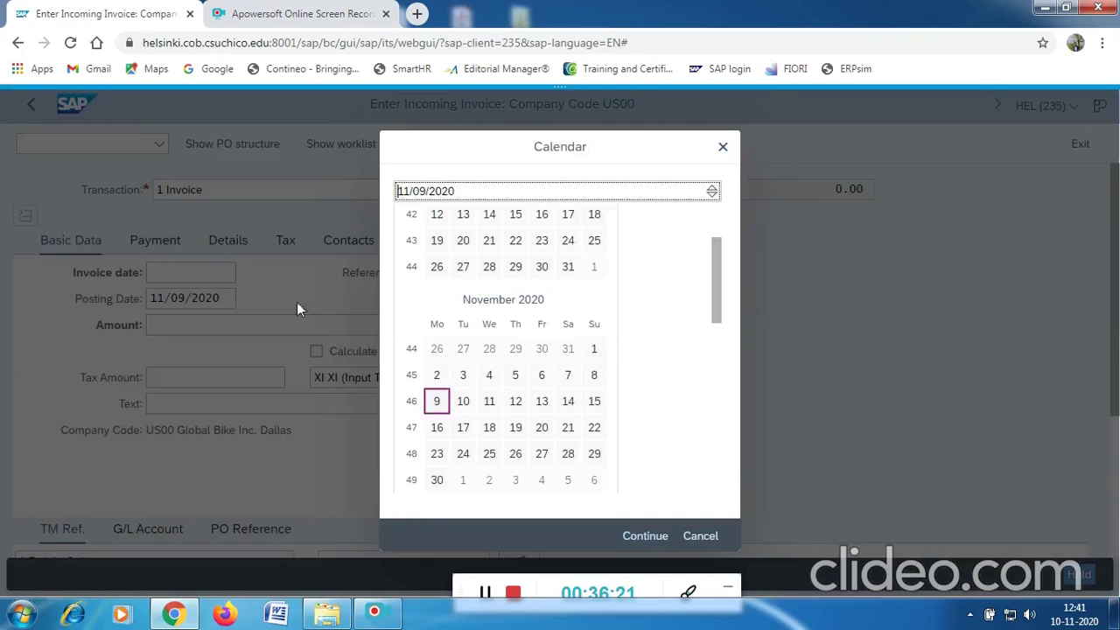
double_click(438, 401)
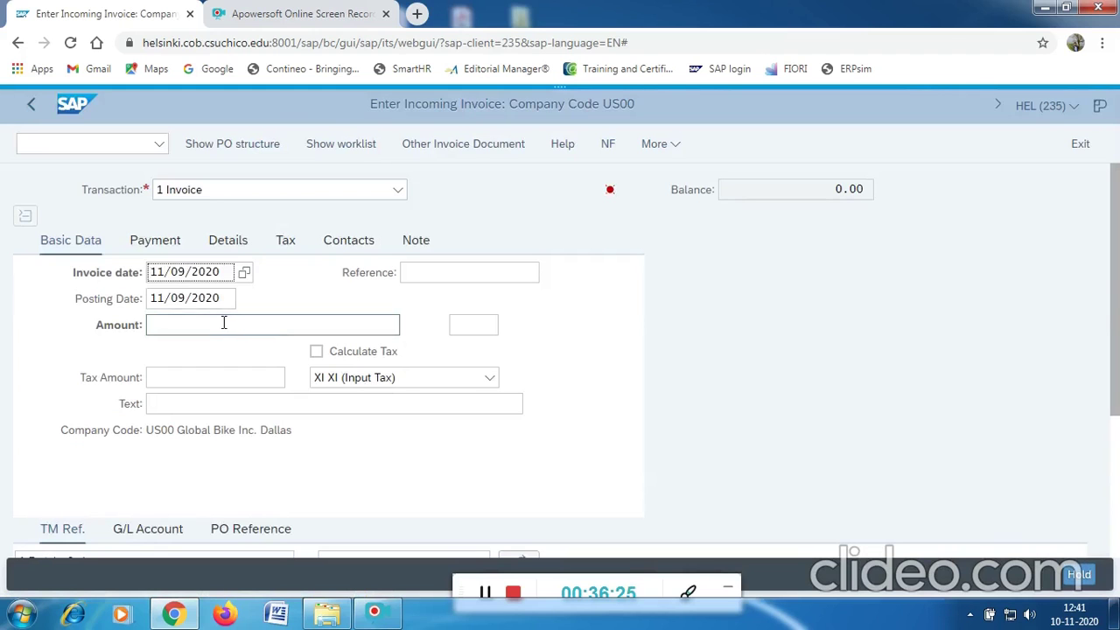
click(224, 322)
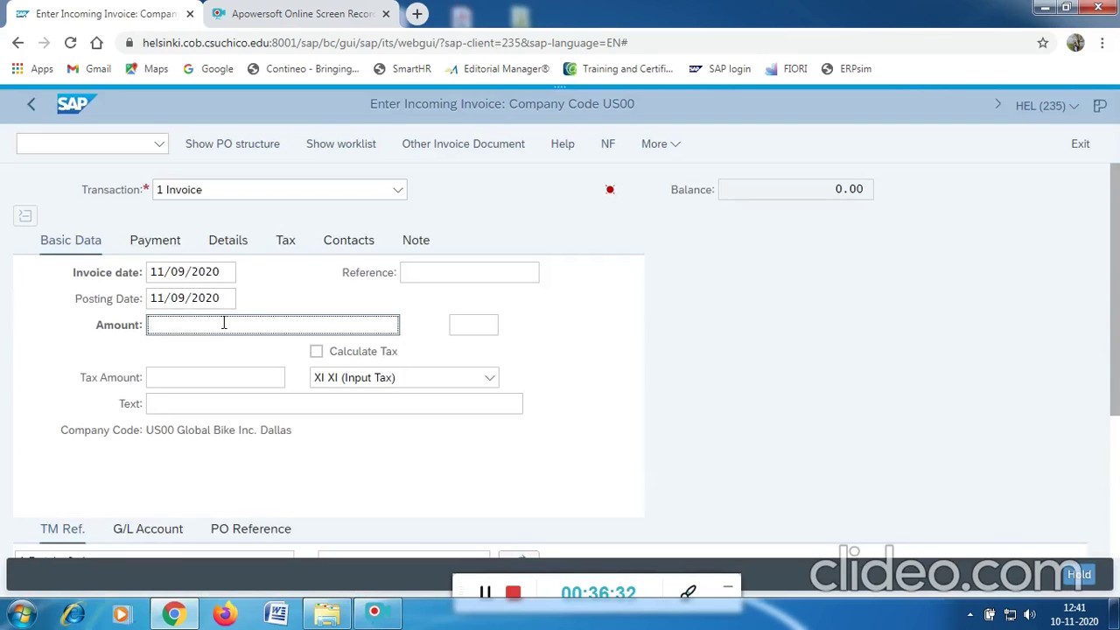
text(50)
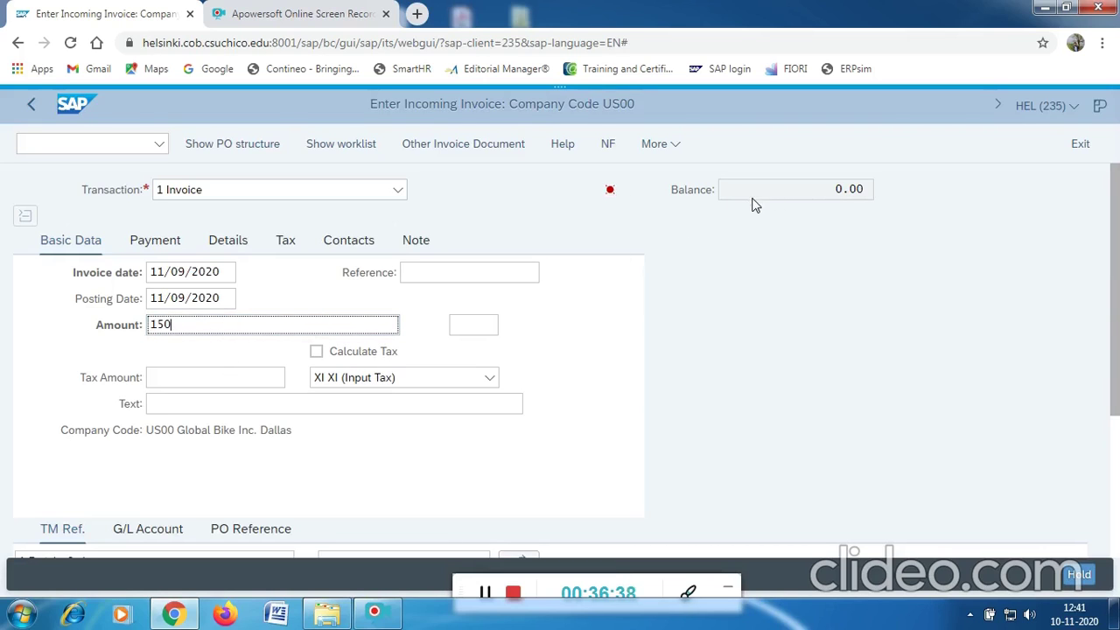
click(173, 402)
text(INV)
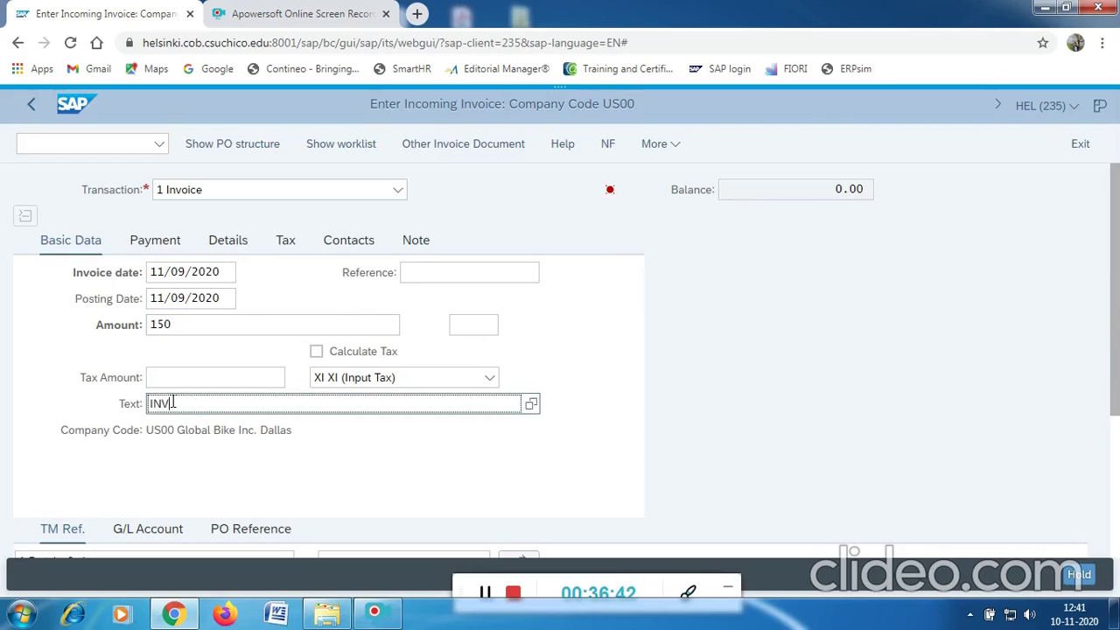
text(OICE NUMBER 88001)
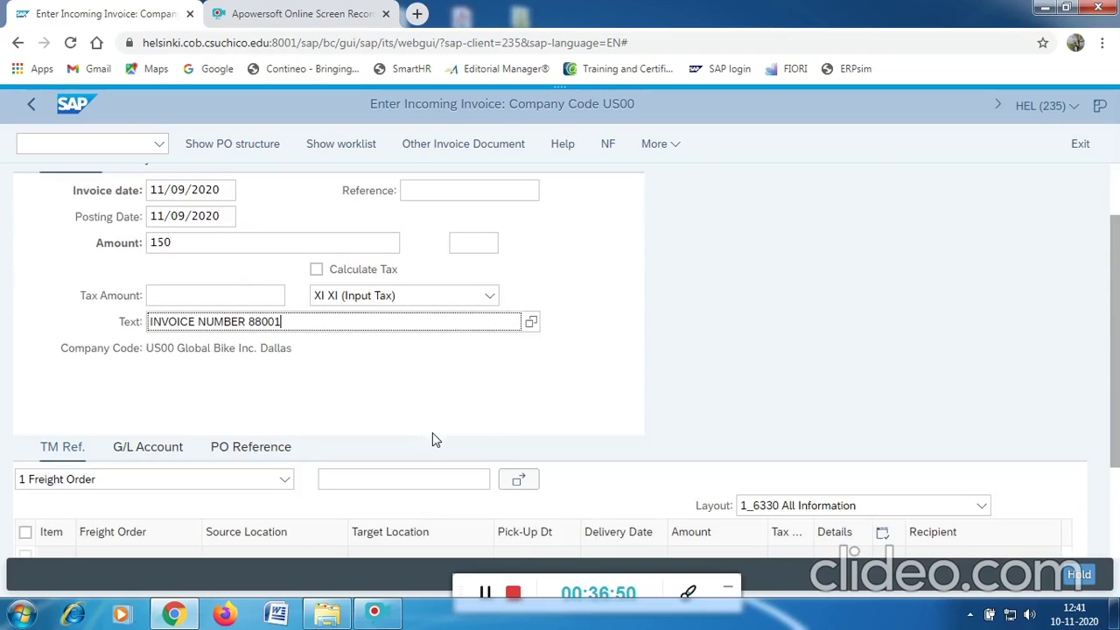
click(185, 290)
click(245, 458)
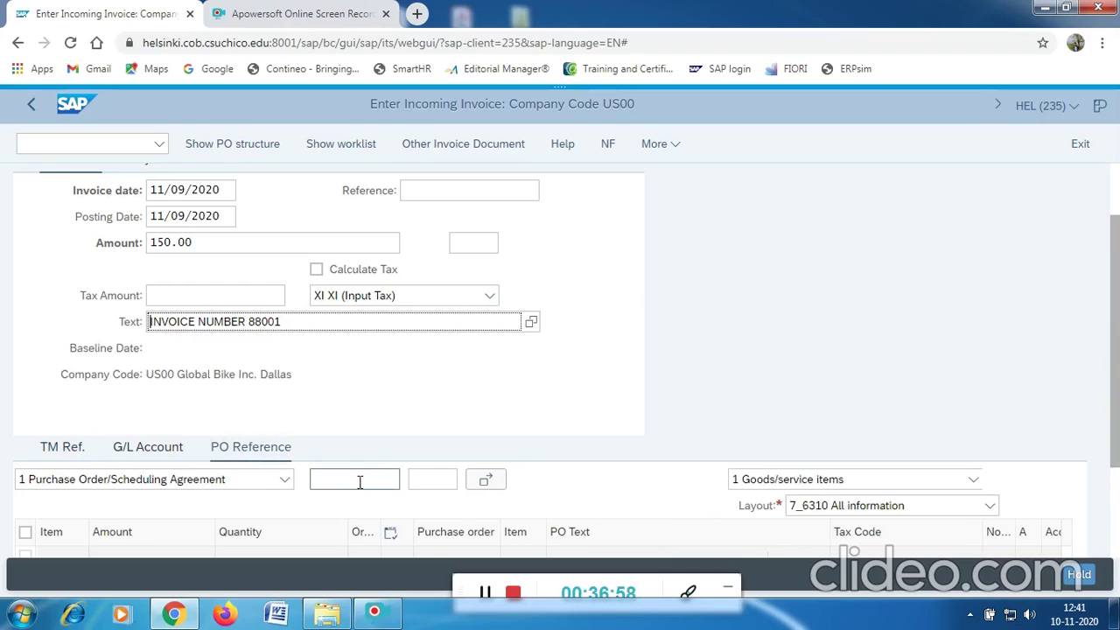
click(359, 482)
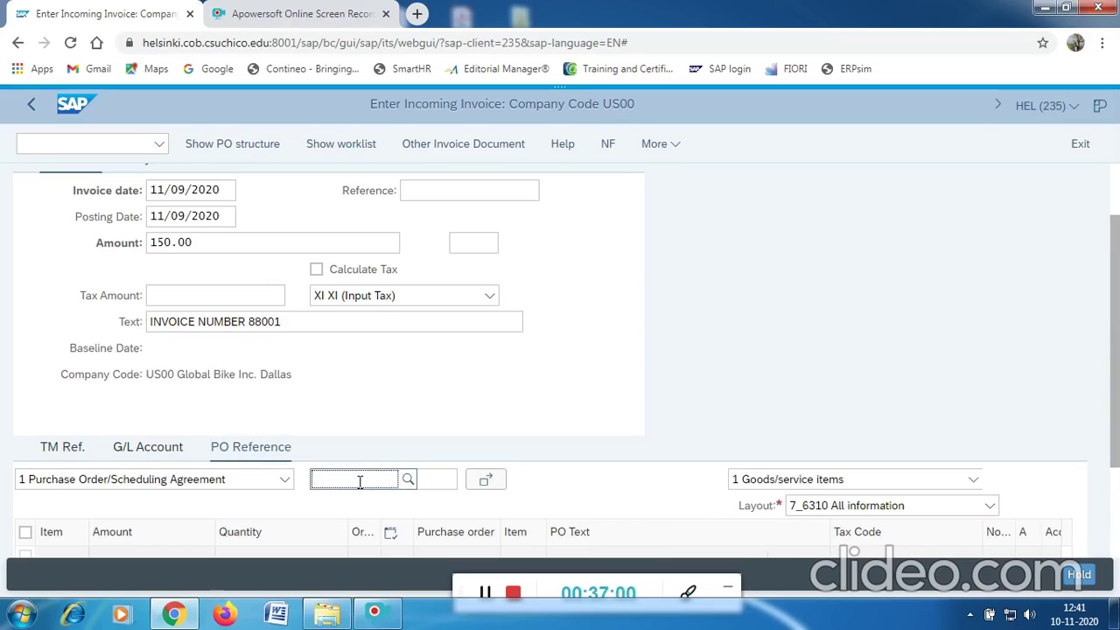
text(45)
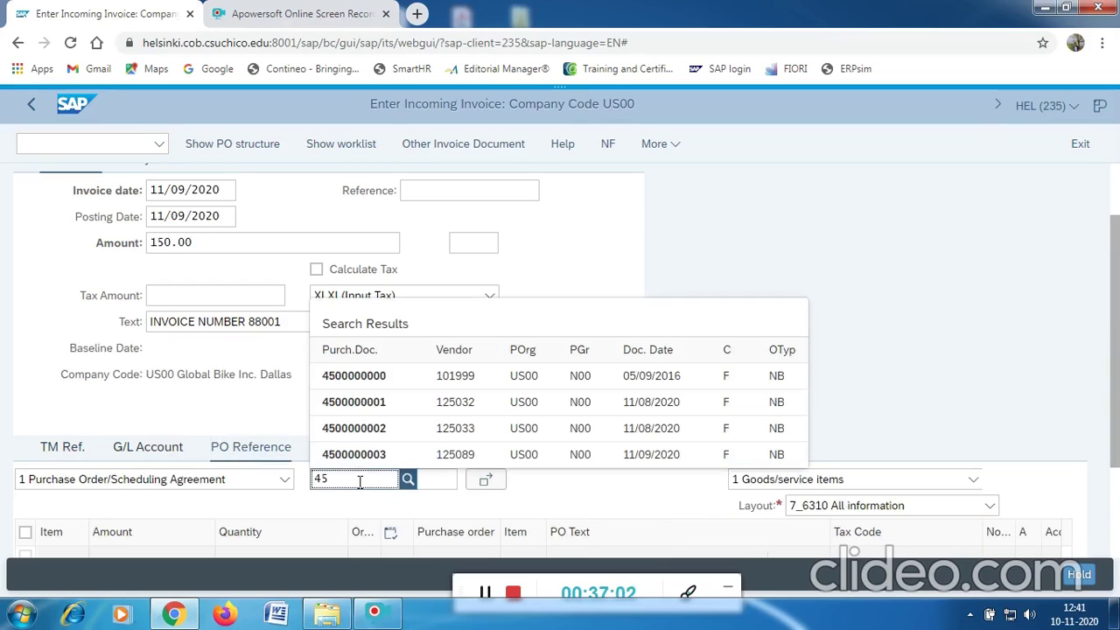
text(00000003)
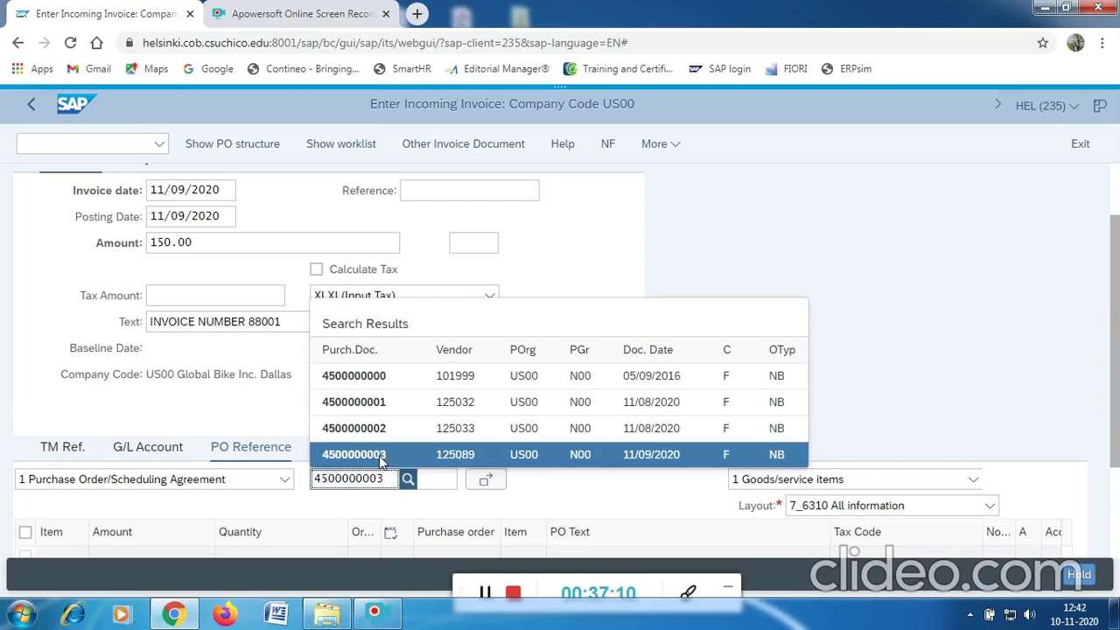
click(379, 455)
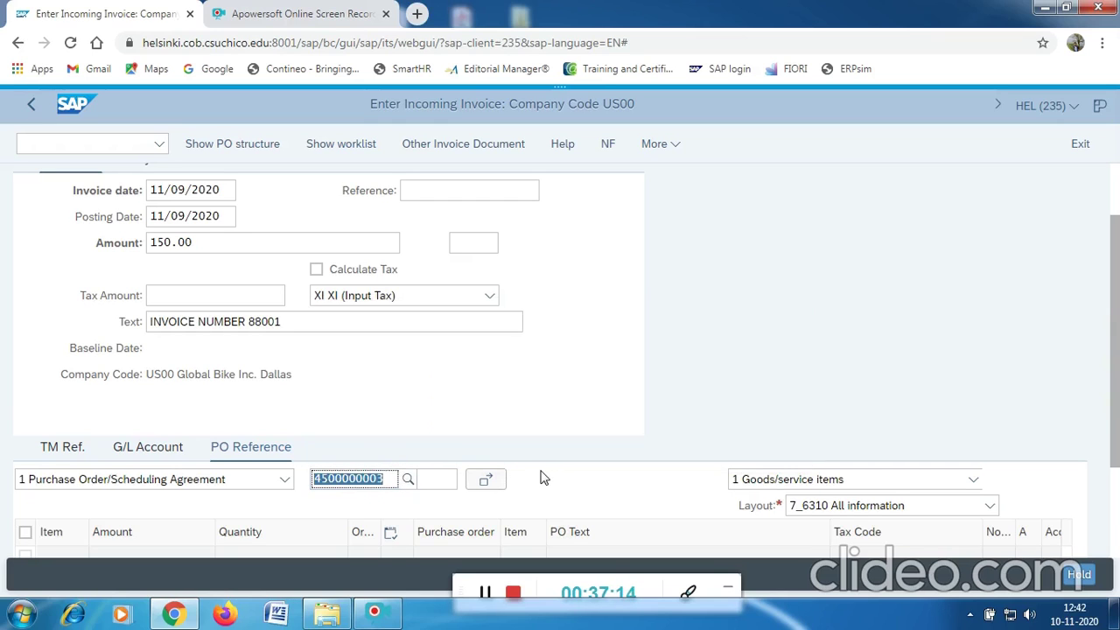
key(Return)
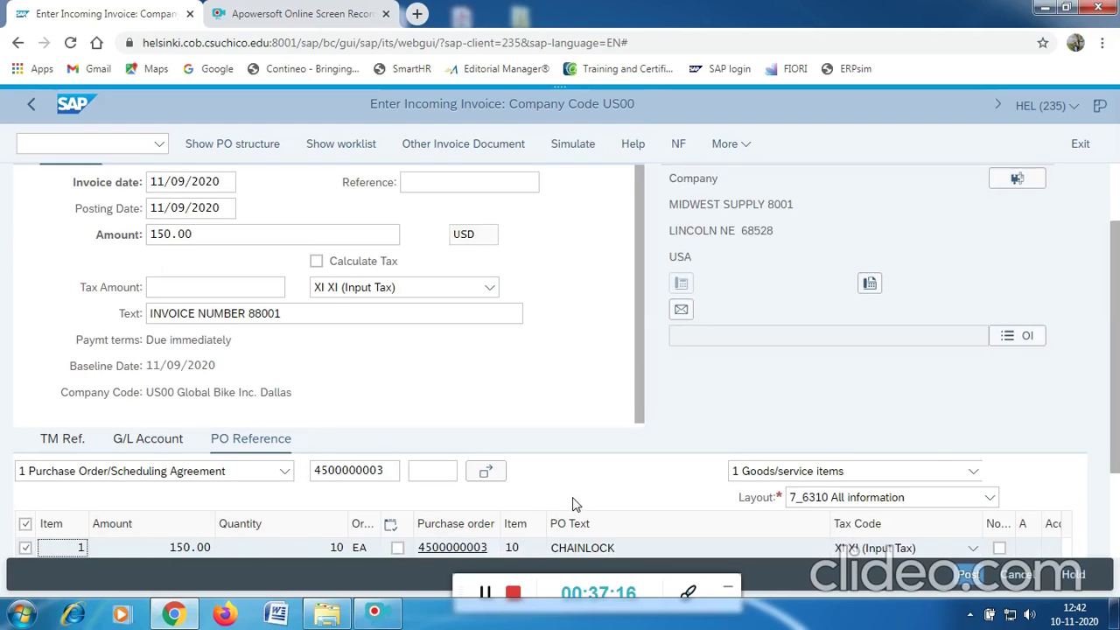
scroll(577, 505, down, 1)
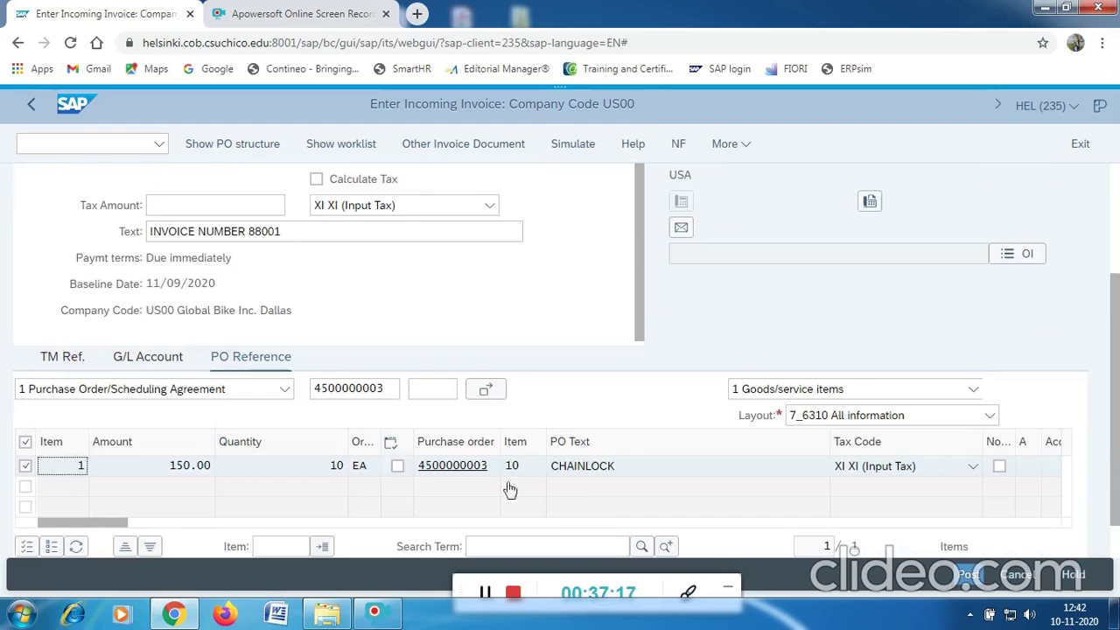
click(398, 470)
Check the 150.00 invoice amount against the CHAINLOCK line, confirming a 0.00 USD balance.
scroll(191, 498, up, 2)
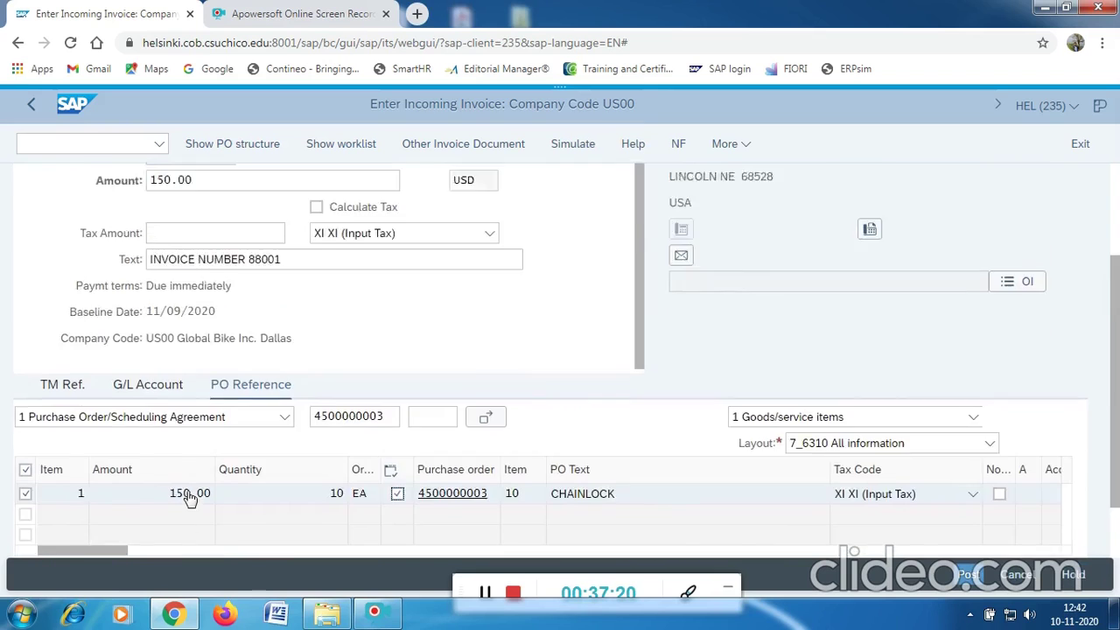
click(203, 324)
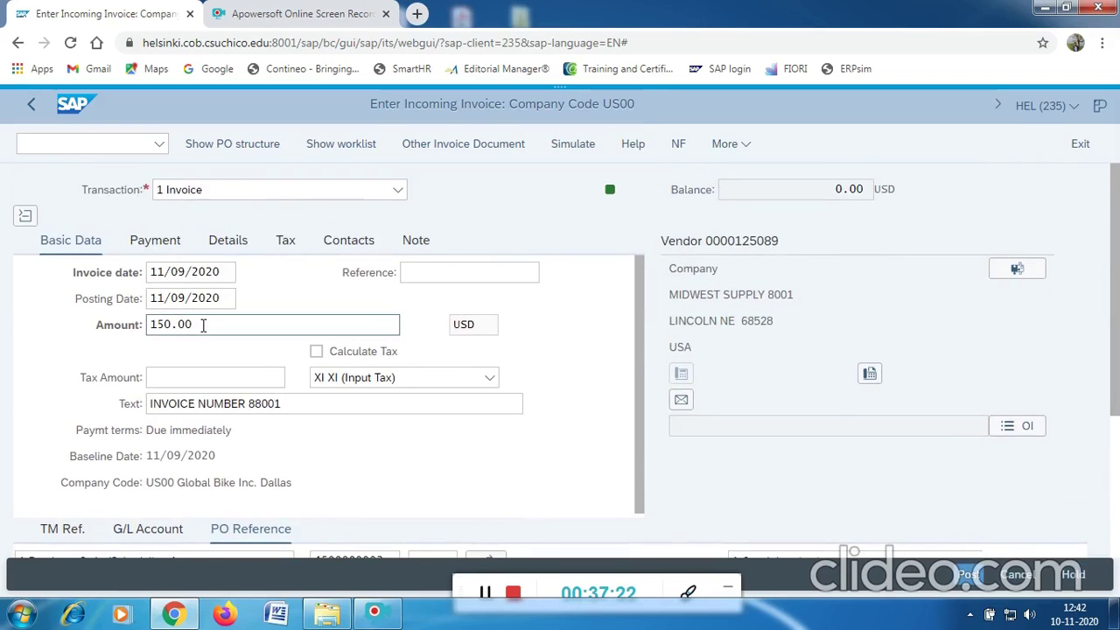
drag(202, 325, 147, 326)
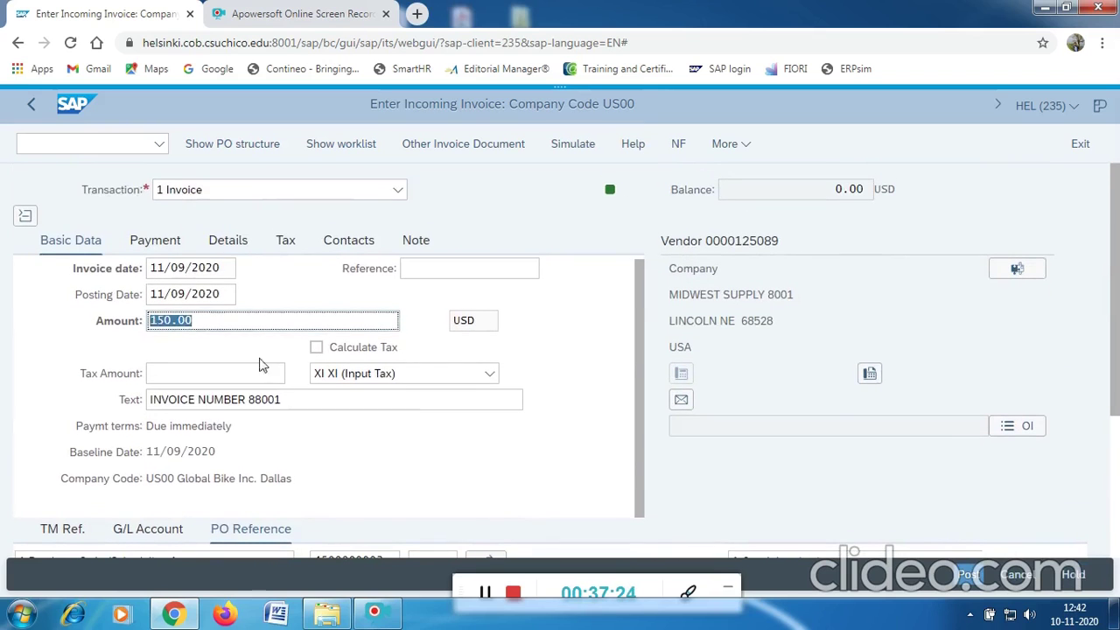
scroll(267, 398, down, 1)
scroll(254, 428, down, 1)
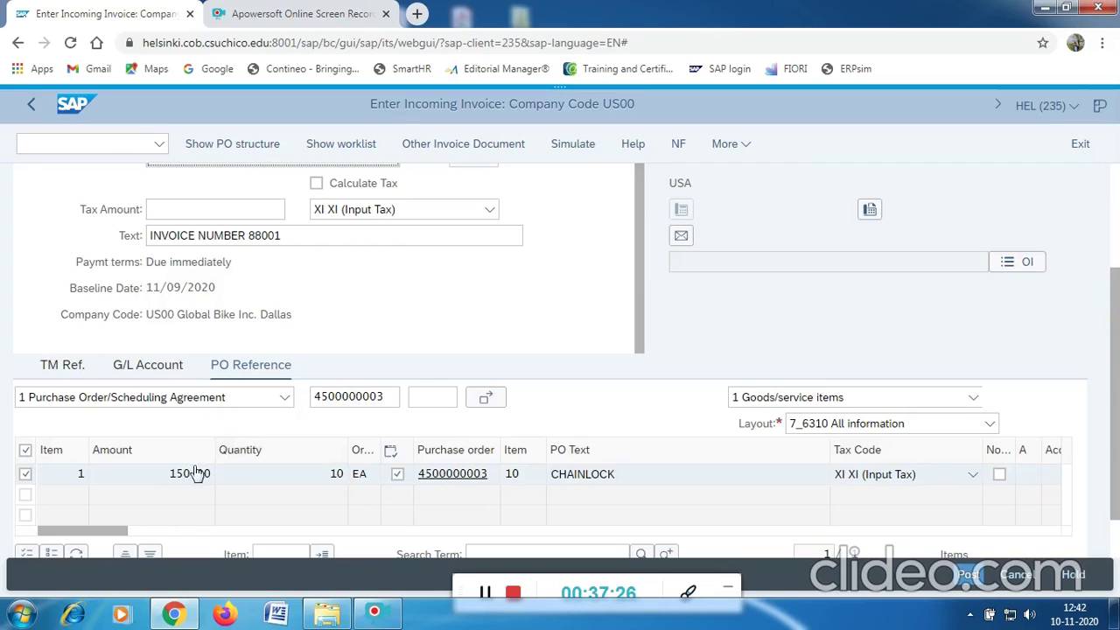
scroll(452, 440, up, 1)
scroll(452, 439, up, 2)
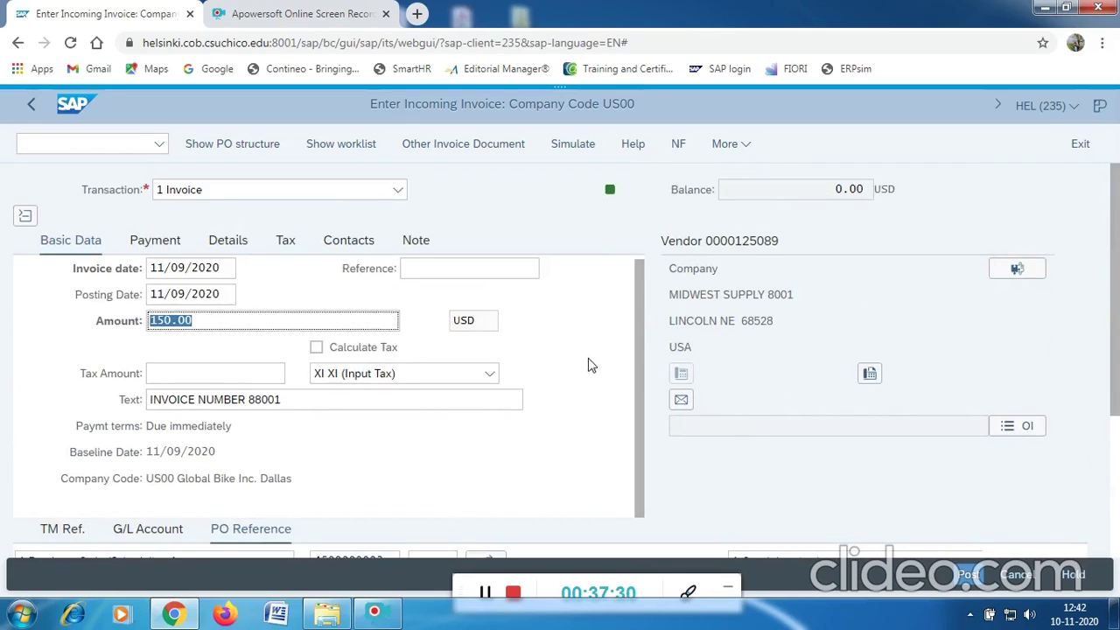
scroll(586, 365, down, 2)
click(397, 417)
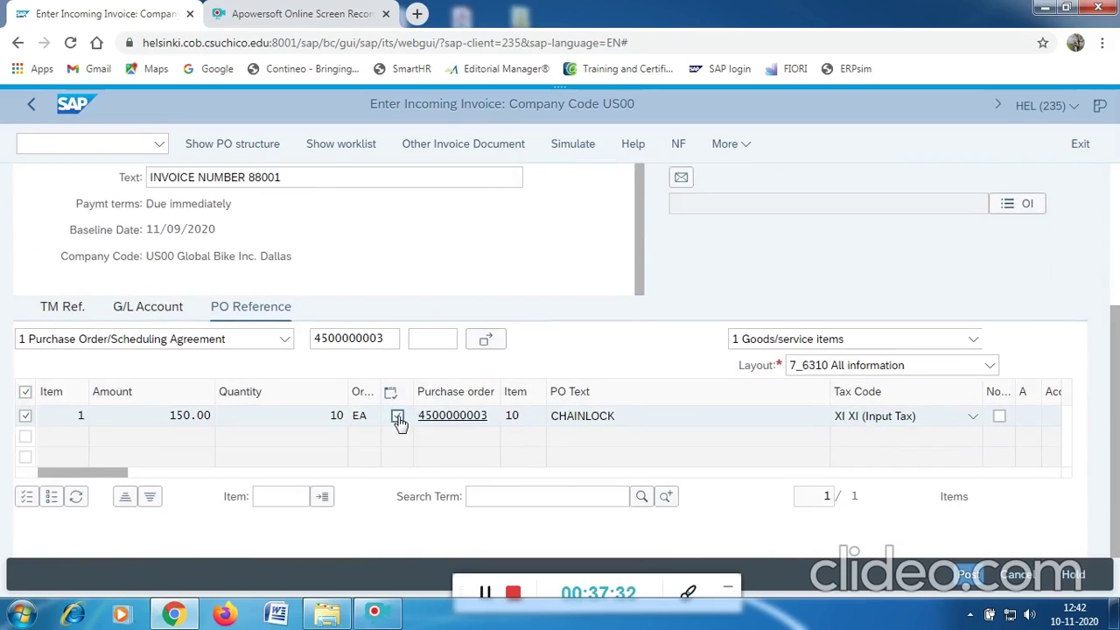
click(969, 575)
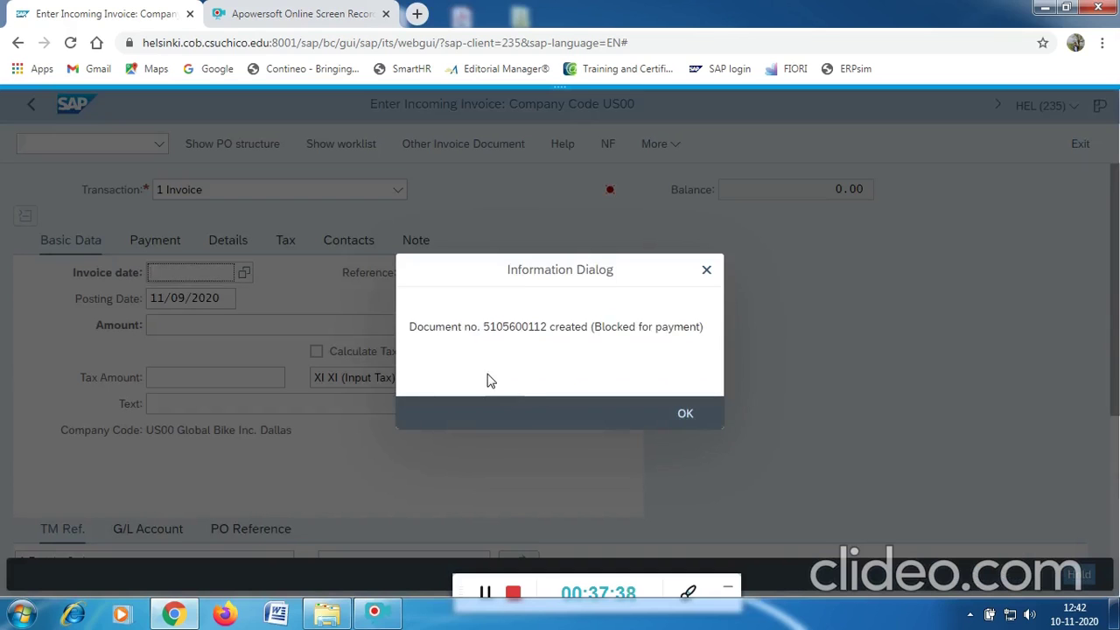
click(685, 399)
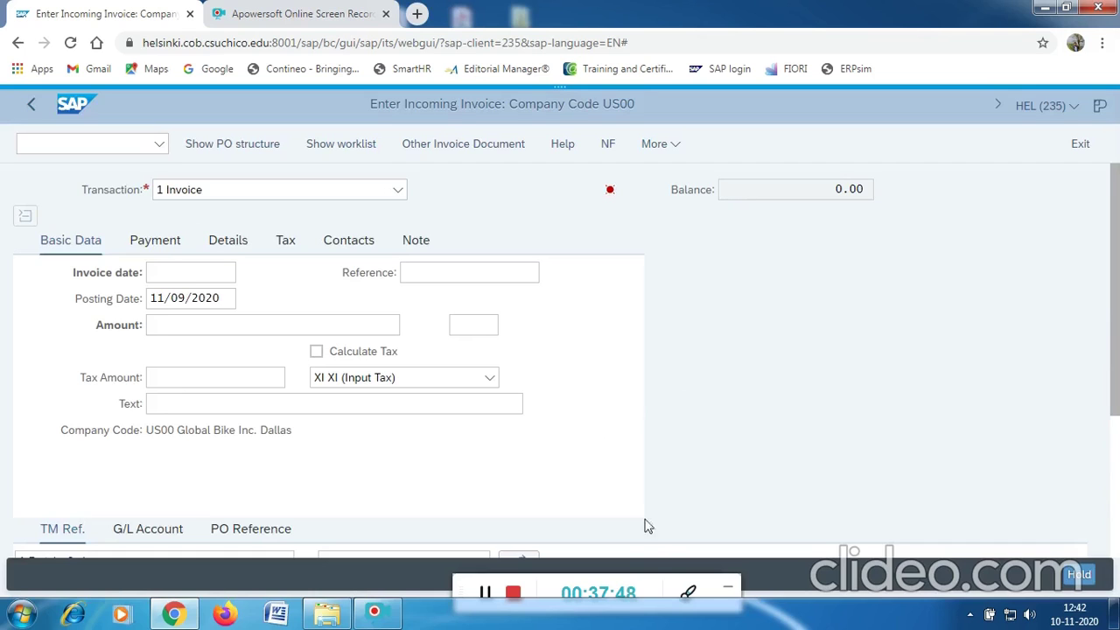
drag(662, 575, 660, 480)
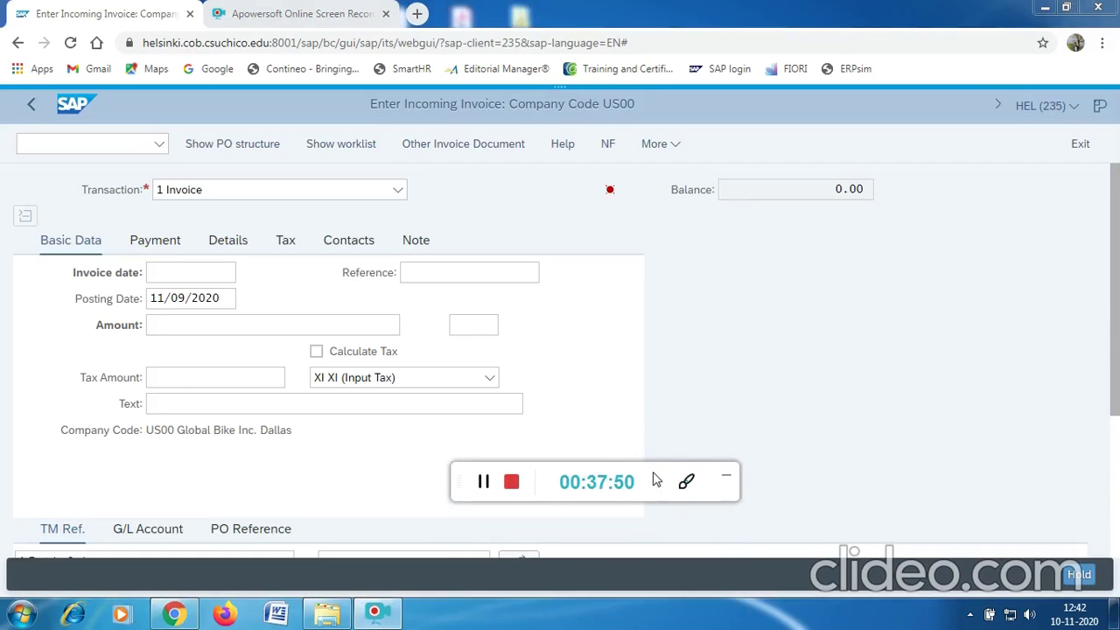